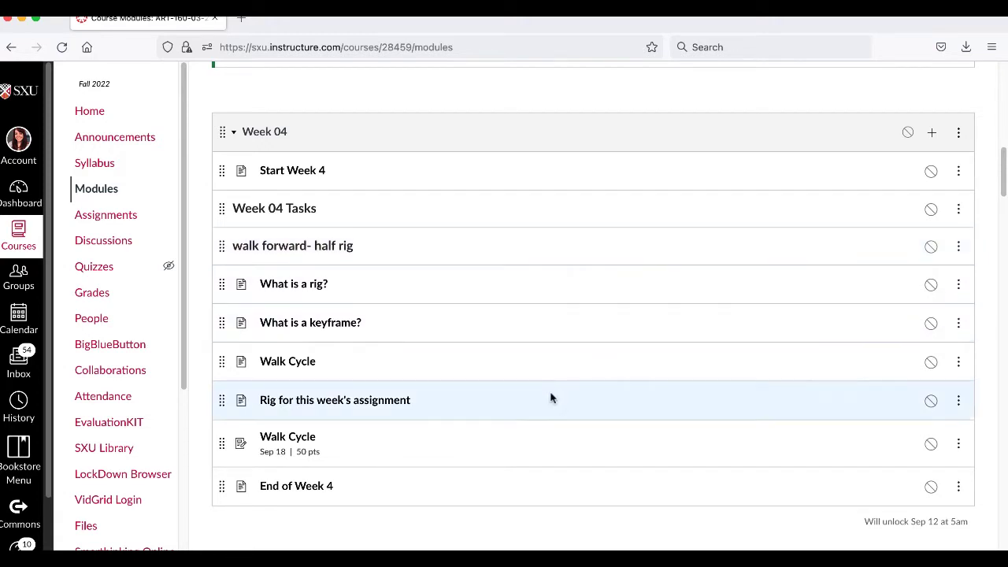
- Open the Week 04 page "What is a rig?" in a new browser tab and switch to it
right_click(326, 287)
click(337, 296)
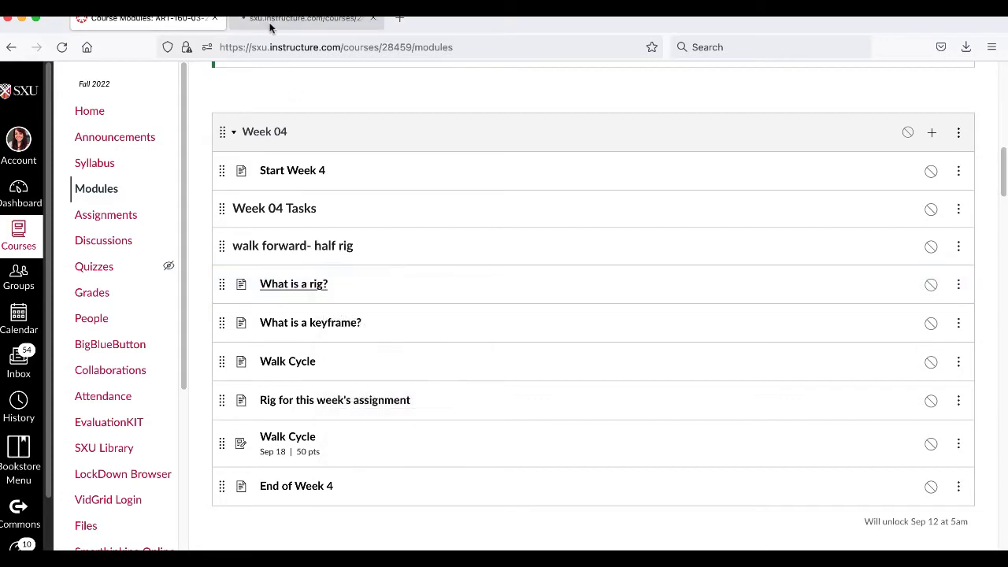
click(268, 24)
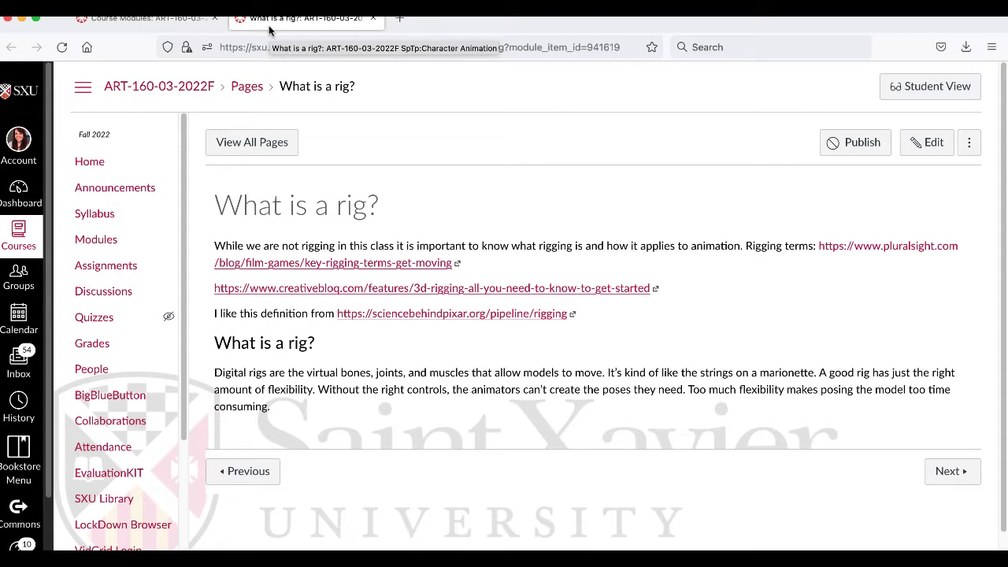
- Open the Pluralsight, Creative Bloq and Science Behind Pixar rigging links in separate new tabs
right_click(319, 262)
click(328, 267)
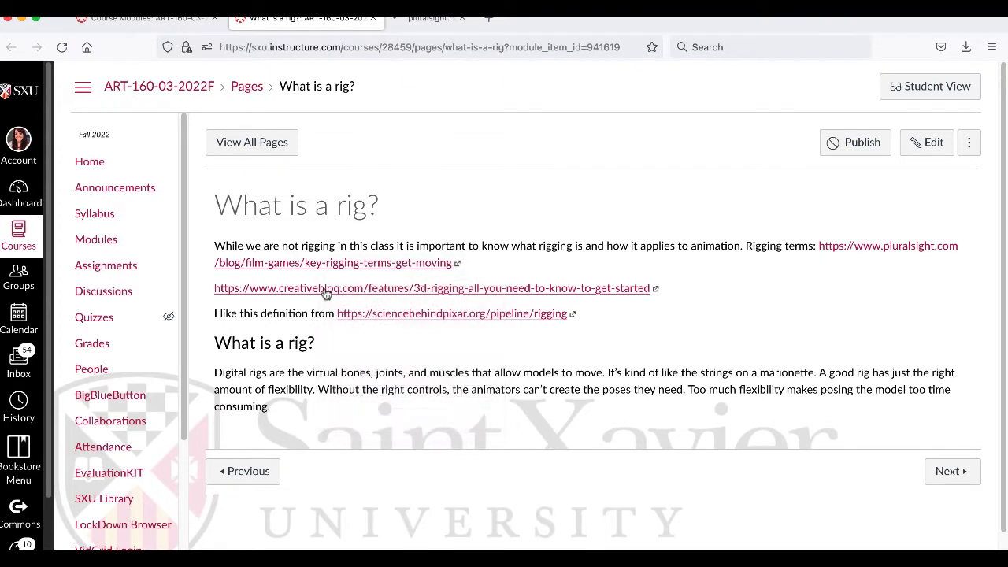
right_click(327, 293)
click(333, 293)
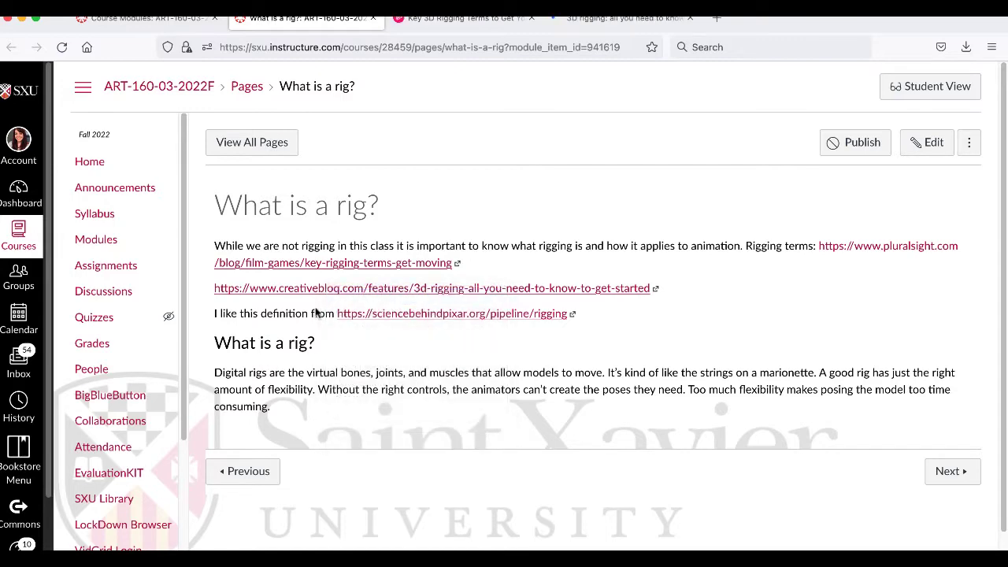
right_click(402, 314)
click(413, 323)
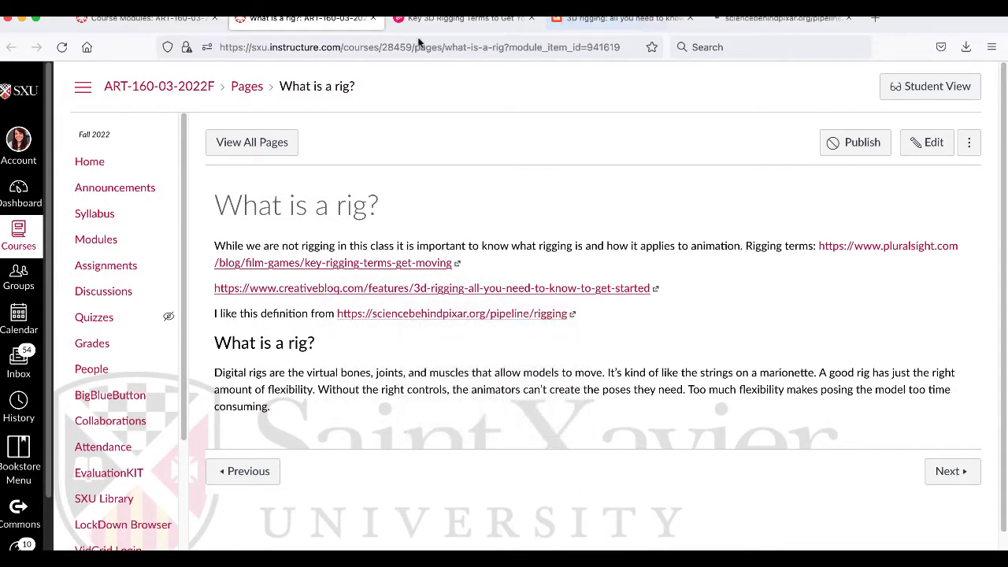
- Skim the Creative Bloq rigging article and the Pixar rigging page, close the Pixar page and return to the course page
click(622, 17)
scroll(507, 273, down, 5)
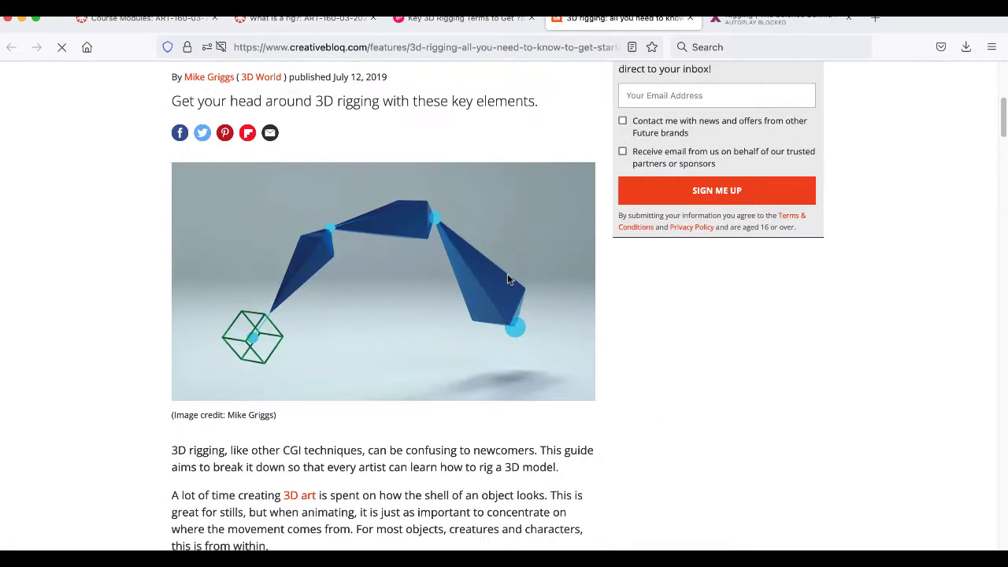
click(735, 20)
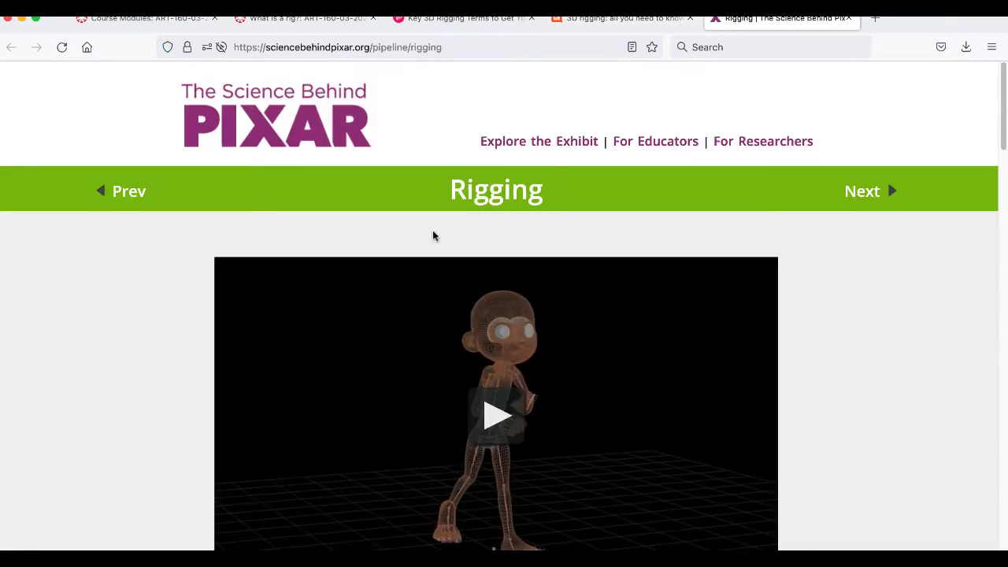
scroll(432, 236, down, 20)
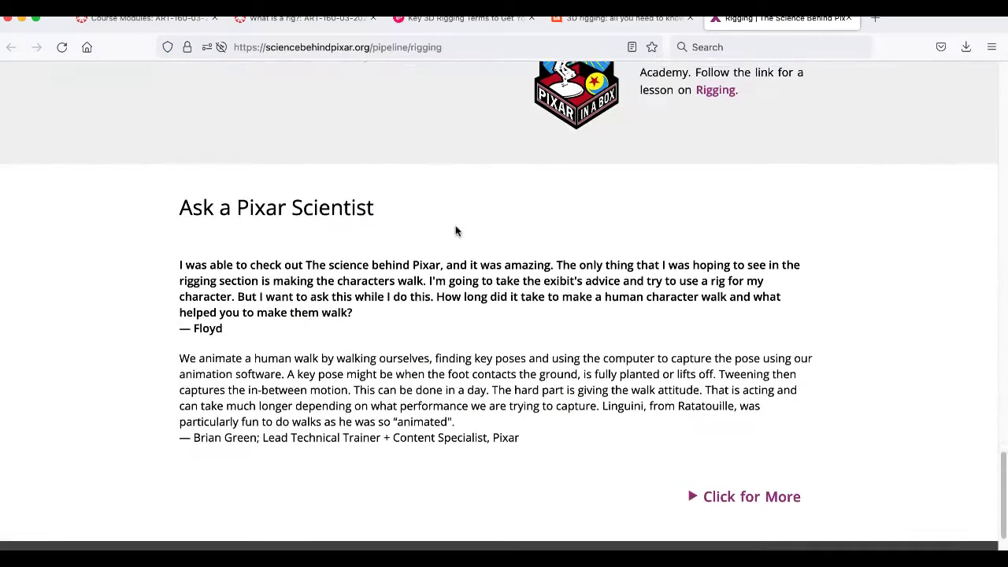
click(848, 17)
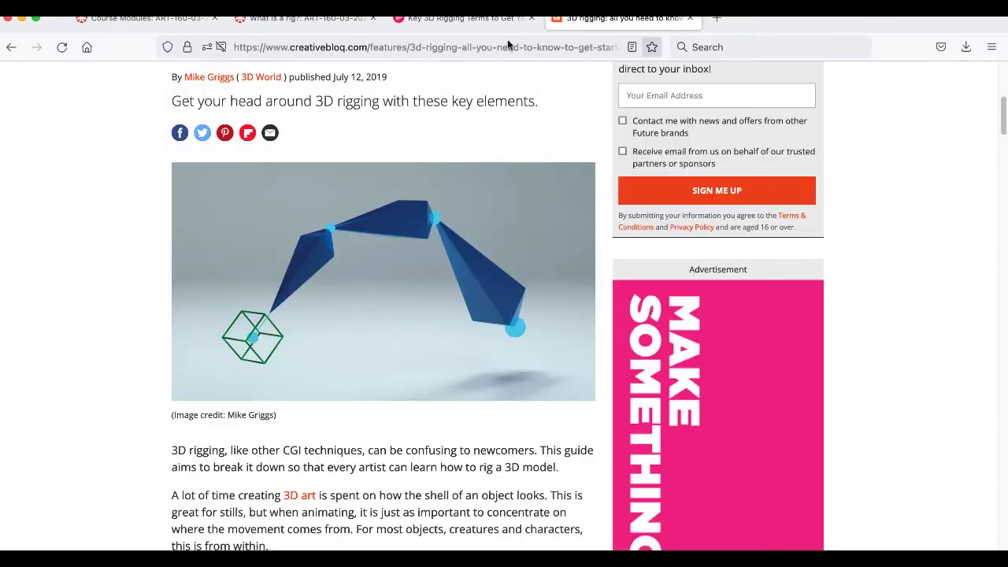
click(305, 17)
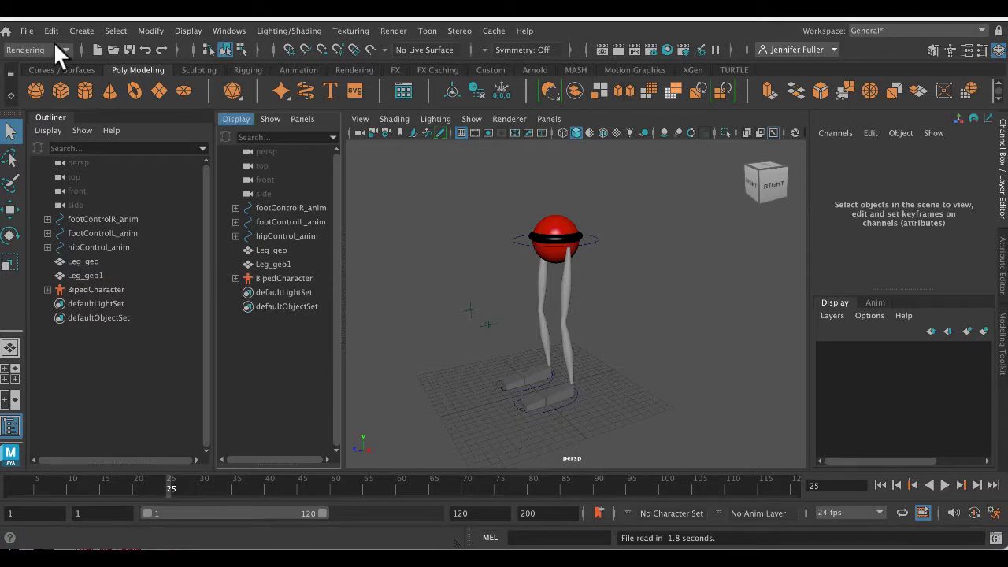
- In Maya, start a new scene and create a polygon sphere at the origin
click(26, 30)
click(48, 59)
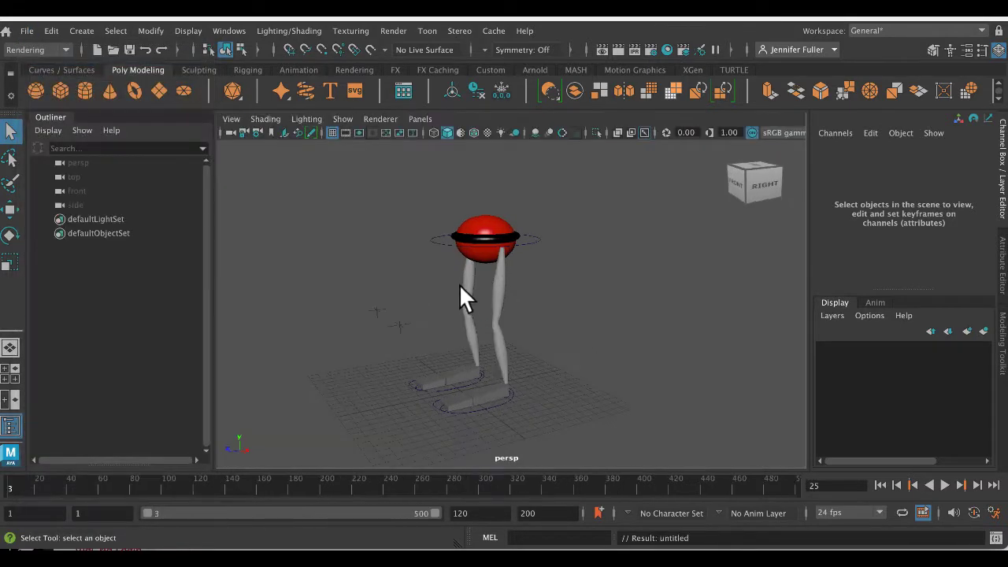
click(37, 89)
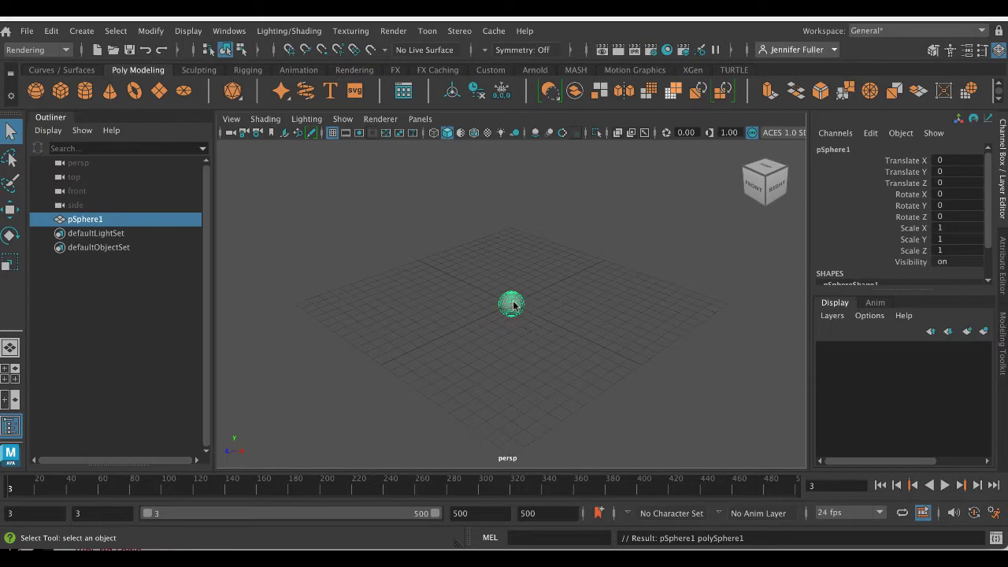
- Select the upper faces of the sphere and move them up to stretch it into a tall capsule
right_drag(504, 299, 516, 216)
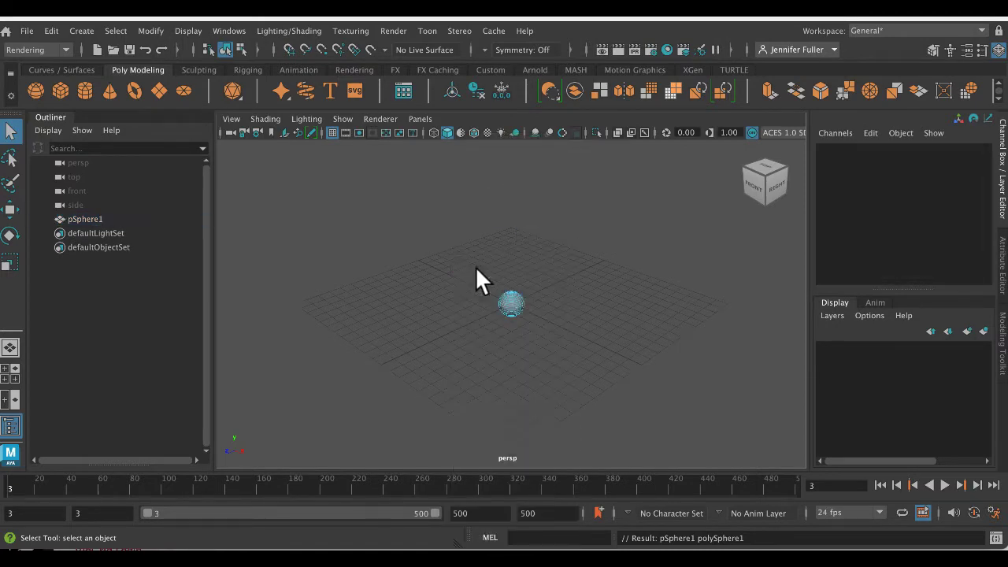
key(w)
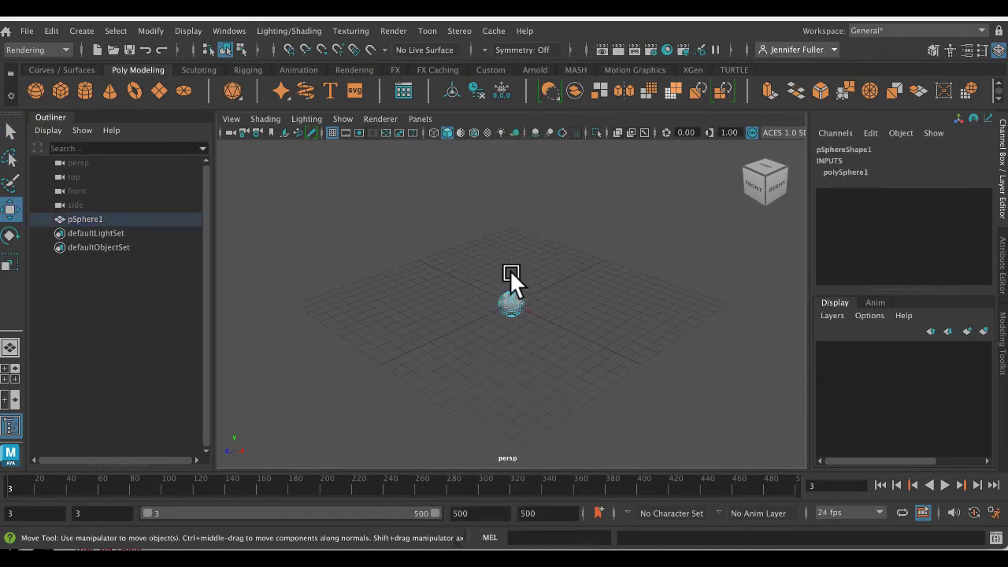
drag(510, 270, 507, 212)
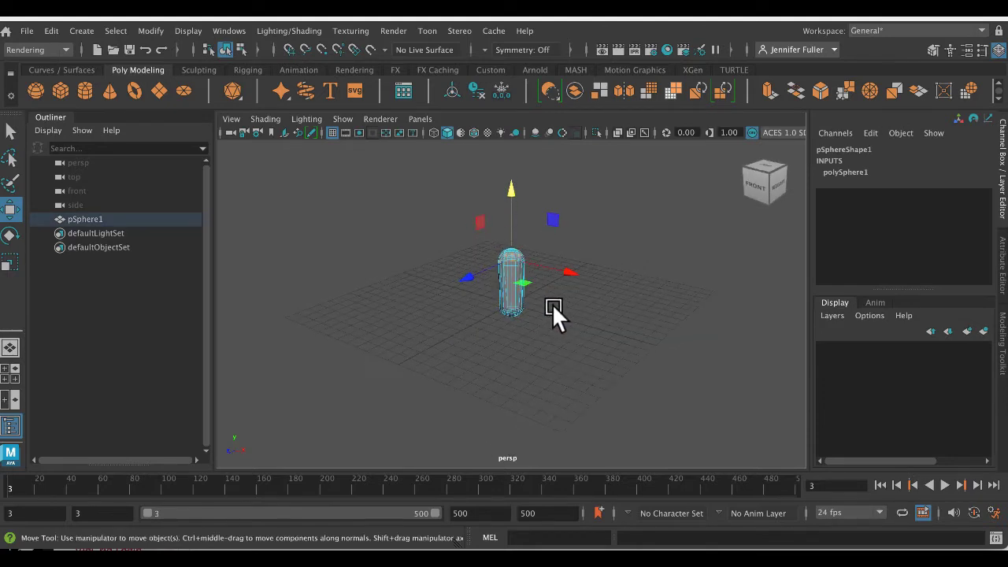
- Return the capsule to object selection and move the whole shape to about X -2.46, Y 0.39, Z -0.86
click(588, 310)
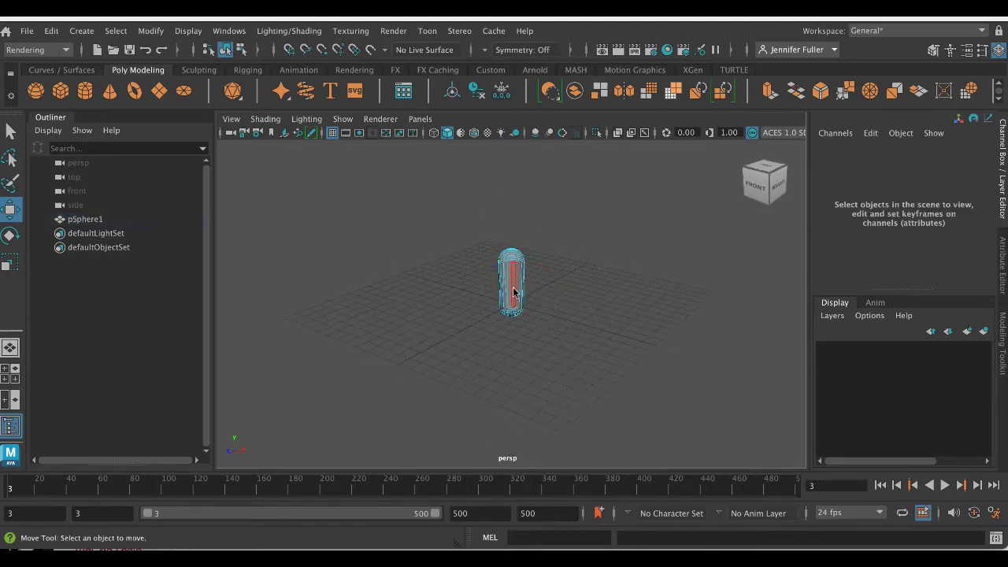
right_drag(512, 291, 575, 162)
scroll(578, 313, up, 3)
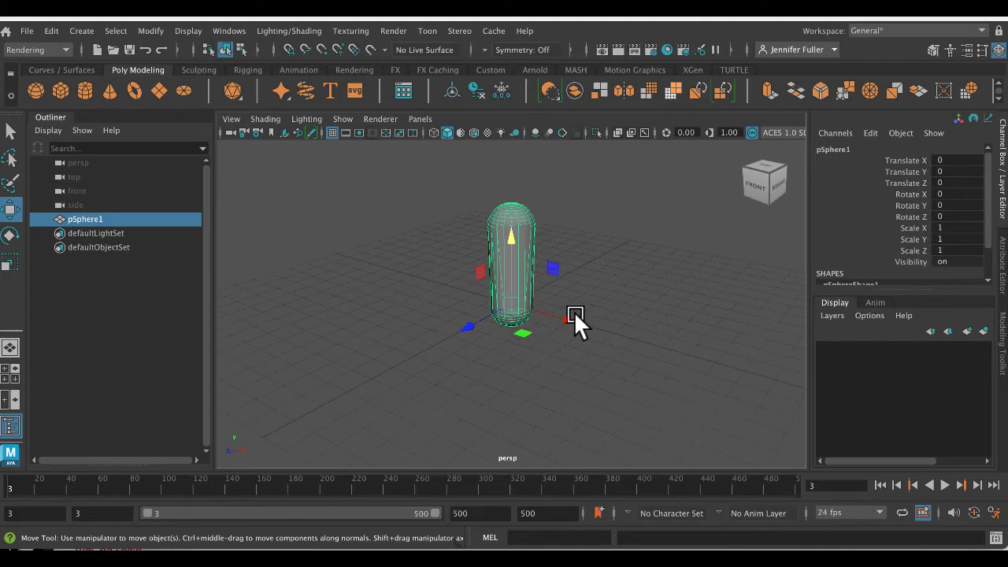
alt+drag(573, 311, 520, 282)
- Select components in the capsule's upper part, raise them slightly to lengthen it, and return to object selection
right_drag(524, 179, 523, 224)
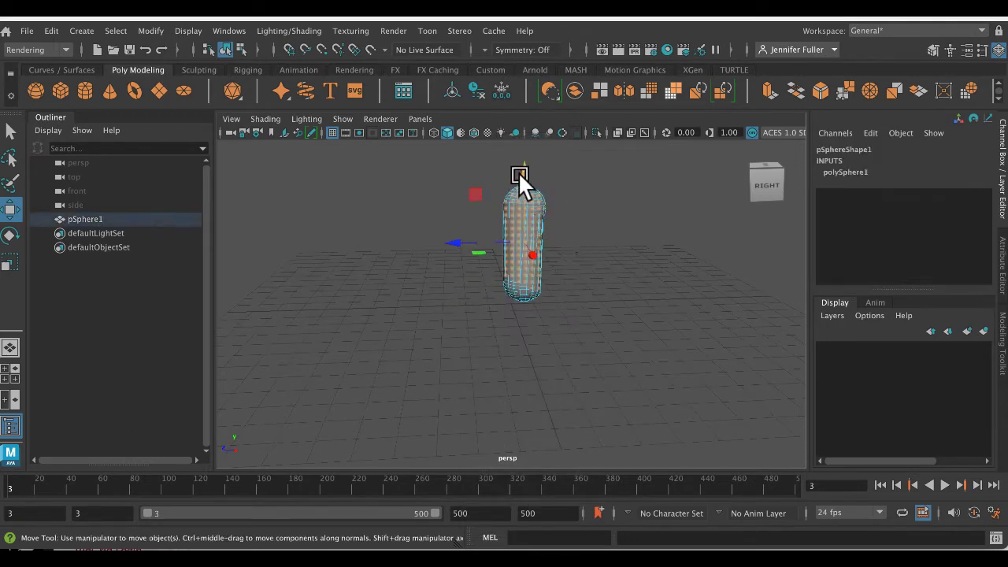
mouse_move(521, 170)
mouse_down()
mouse_move(526, 222)
mouse_move(521, 162)
mouse_up()
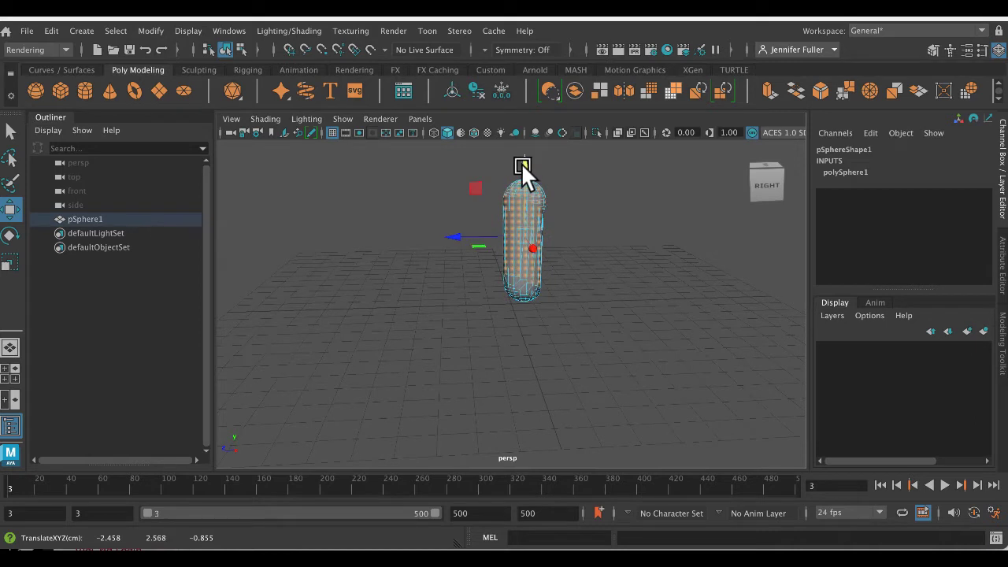
click(559, 190)
right_drag(540, 195, 602, 162)
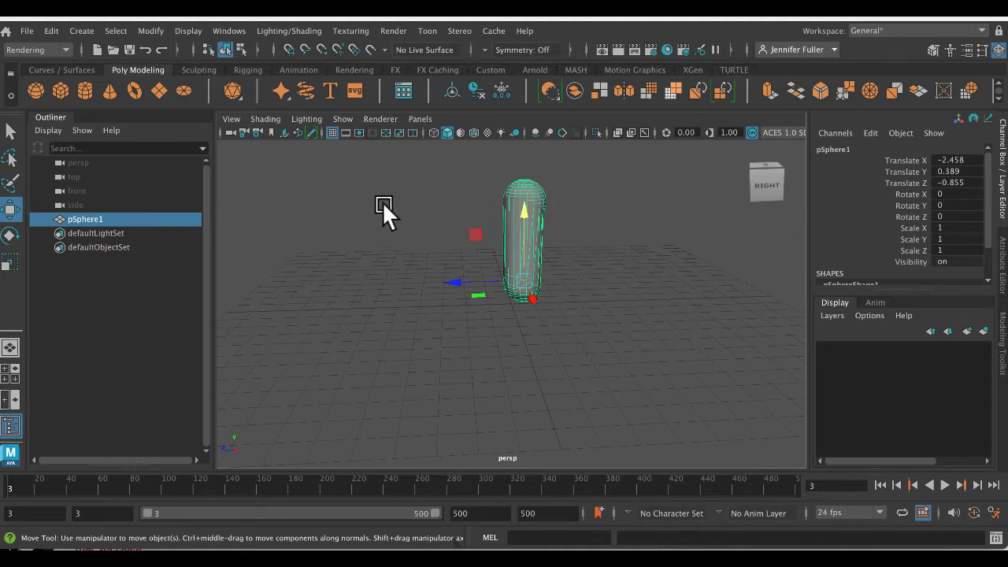
- Switch to the Rigging menu set and create a chain of three joints beside the capsule
click(42, 44)
click(51, 77)
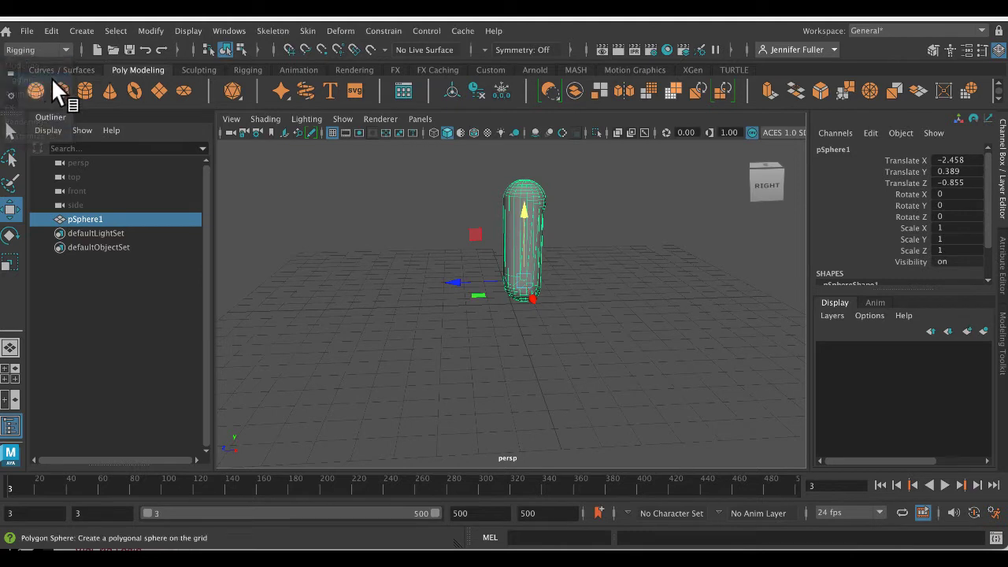
click(288, 32)
click(283, 70)
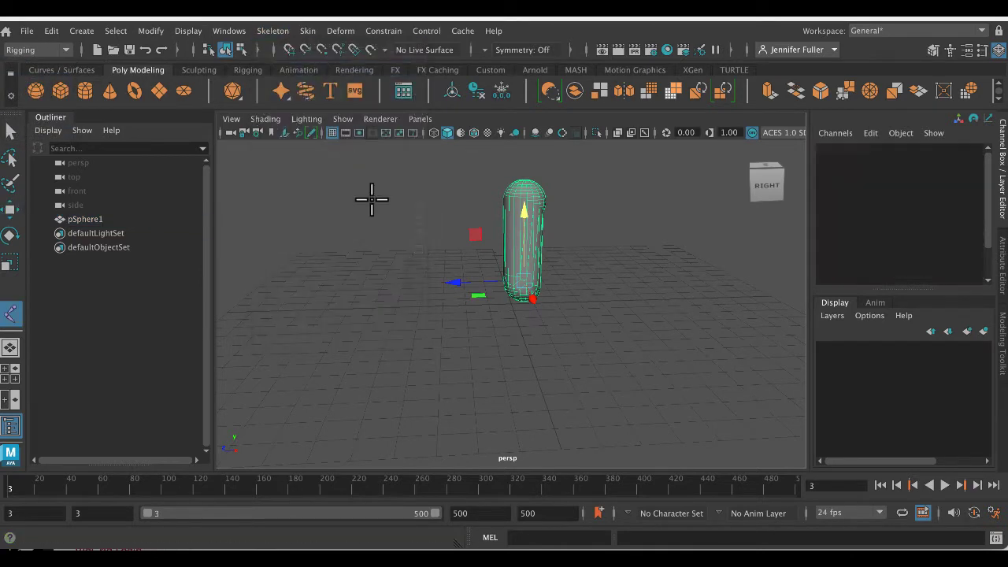
click(401, 245)
click(469, 246)
click(470, 298)
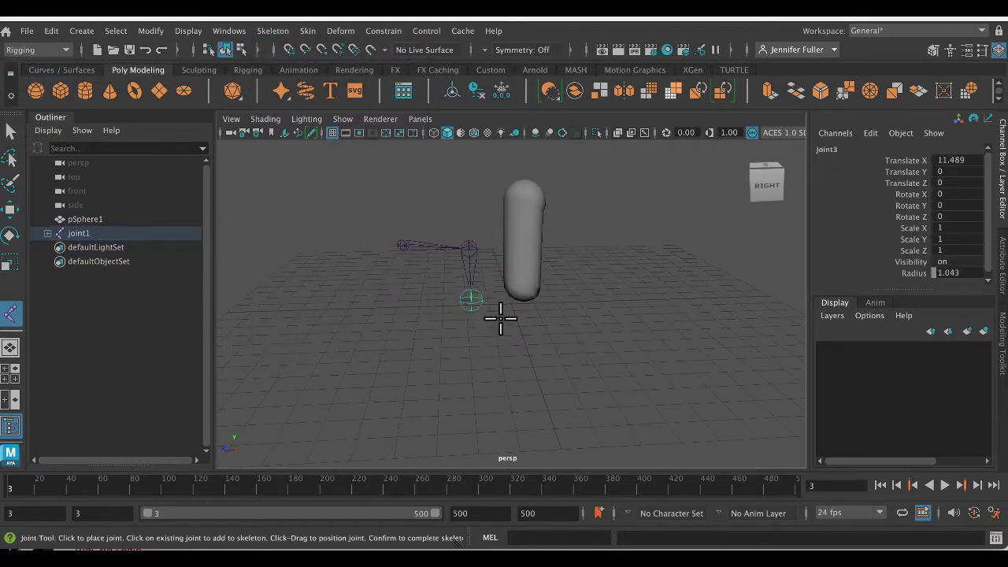
key(Return)
key(w)
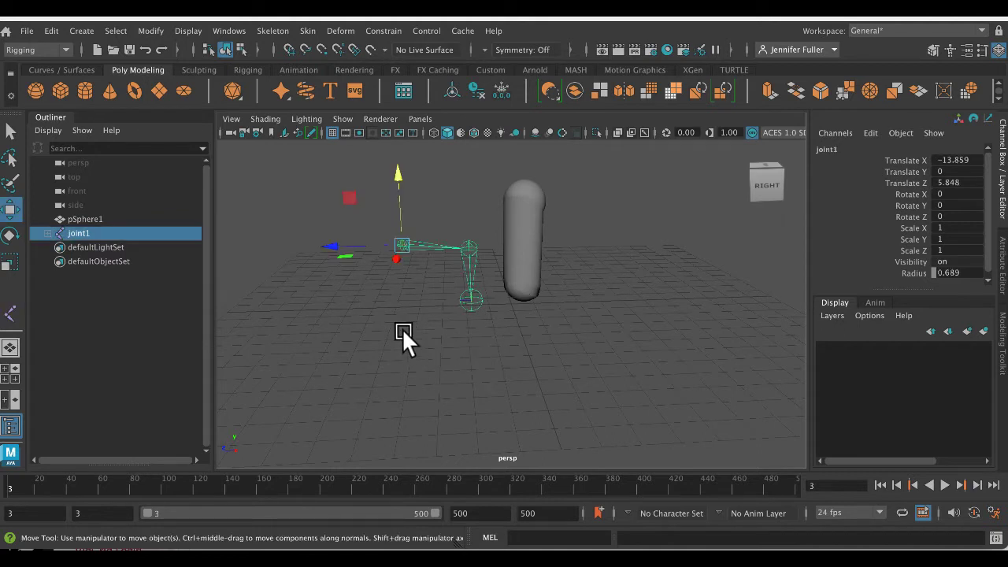
- Reposition the end joint of the chain and deselect the skeleton
alt+drag(402, 331, 411, 329)
alt+middle_drag(414, 331, 427, 314)
alt+drag(427, 314, 573, 327)
click(611, 379)
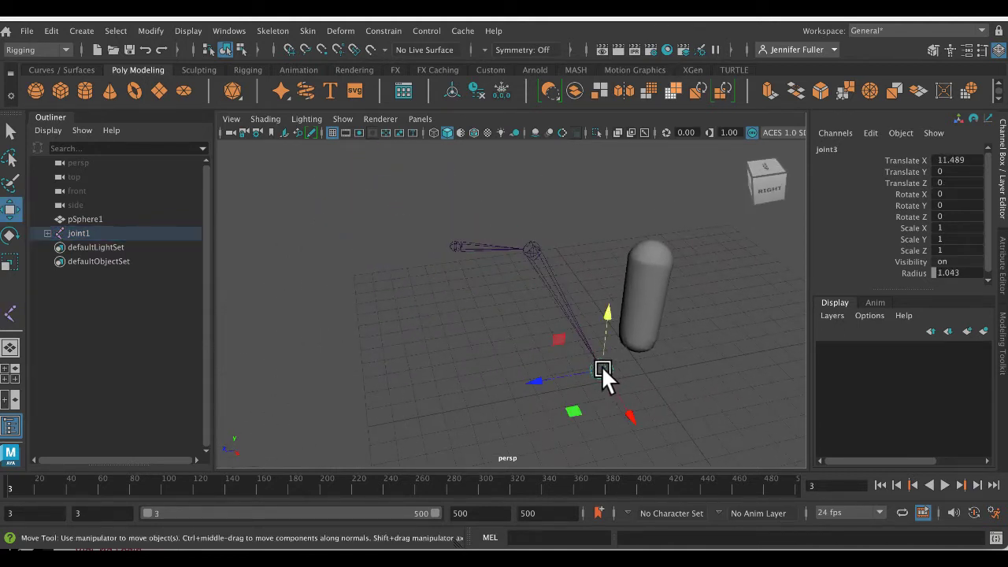
click(404, 291)
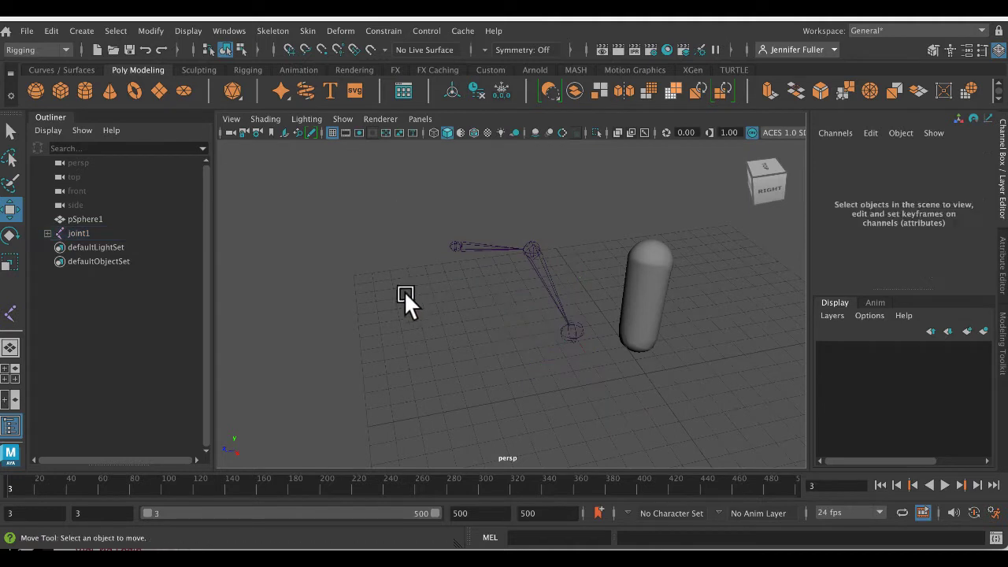
alt+drag(411, 168, 486, 307)
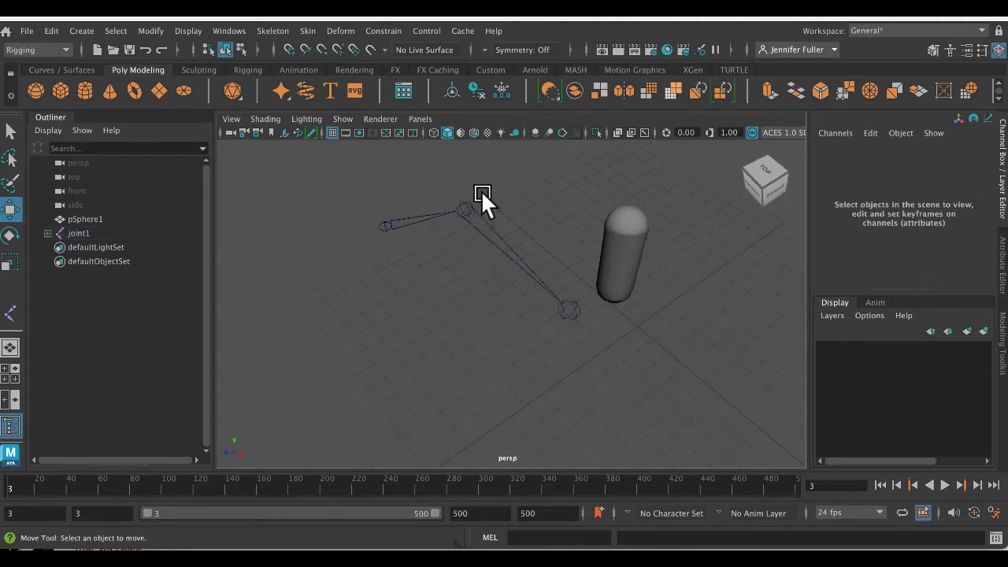
- Select the chain's joints one after another and move the end joint closer to the middle joint
click(459, 208)
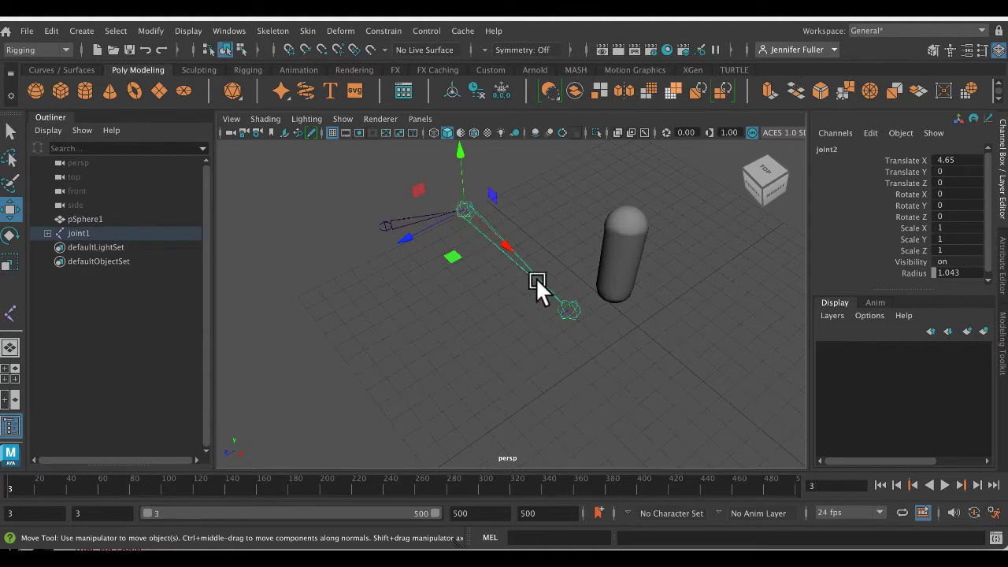
click(567, 310)
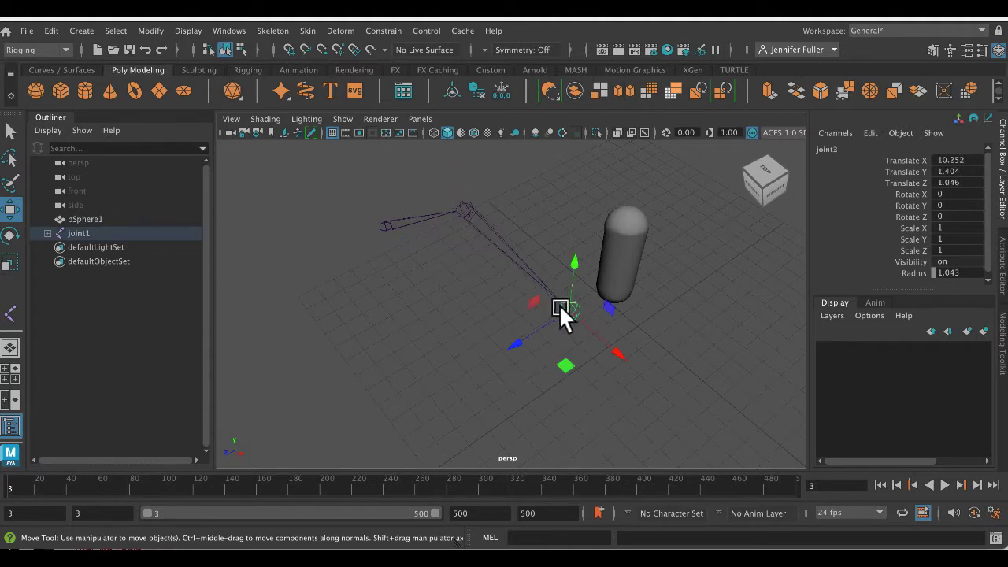
click(383, 222)
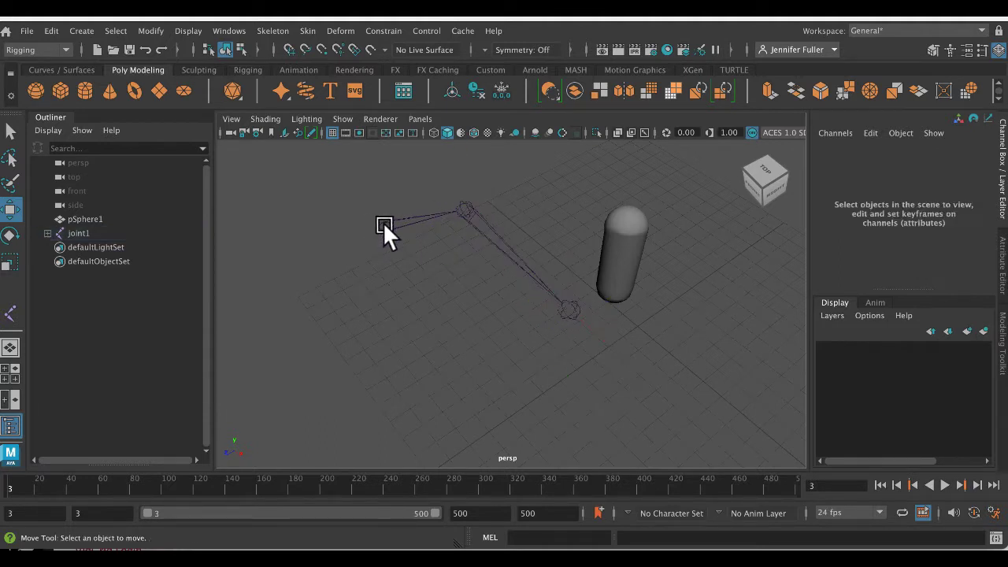
click(461, 212)
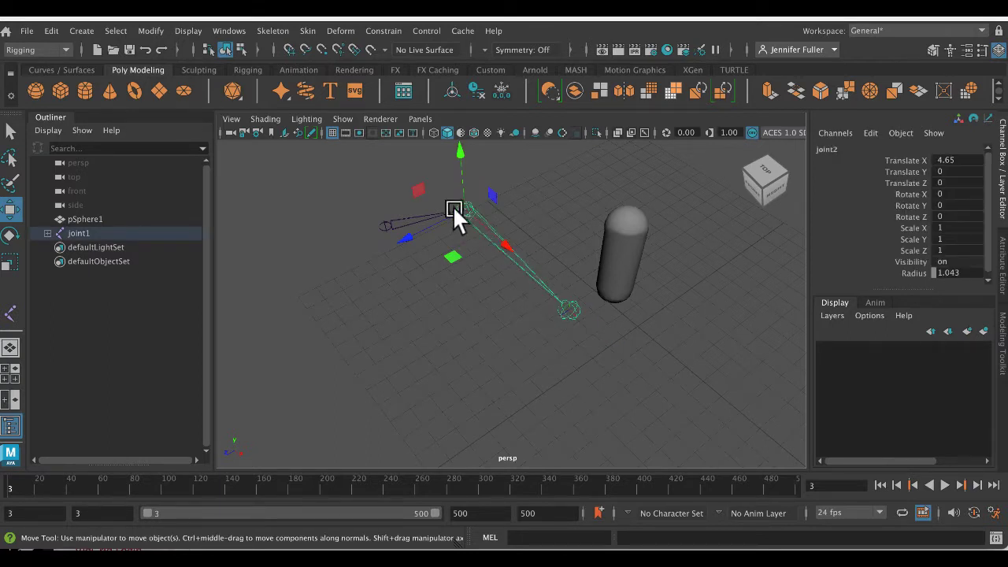
click(567, 307)
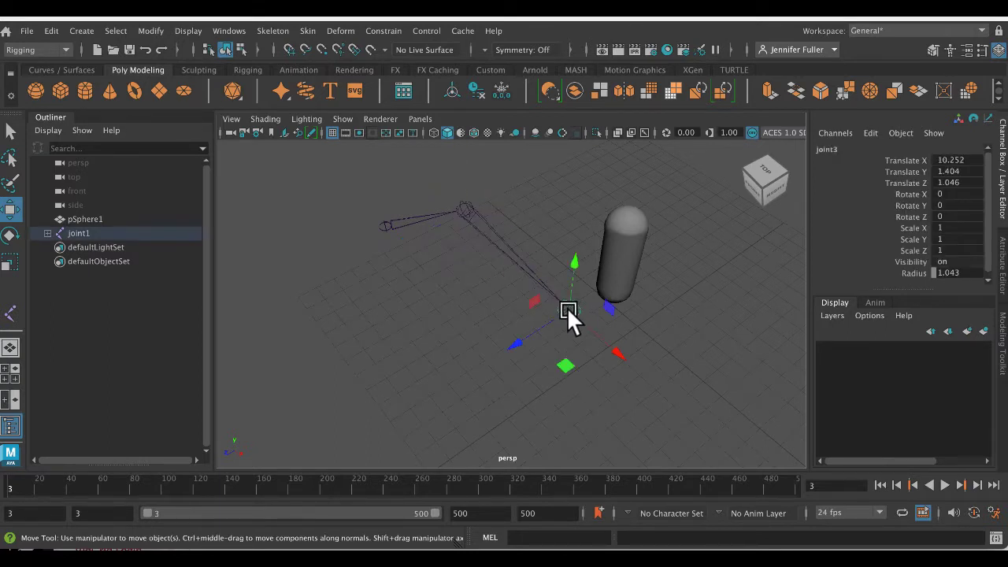
drag(567, 307, 540, 241)
click(520, 299)
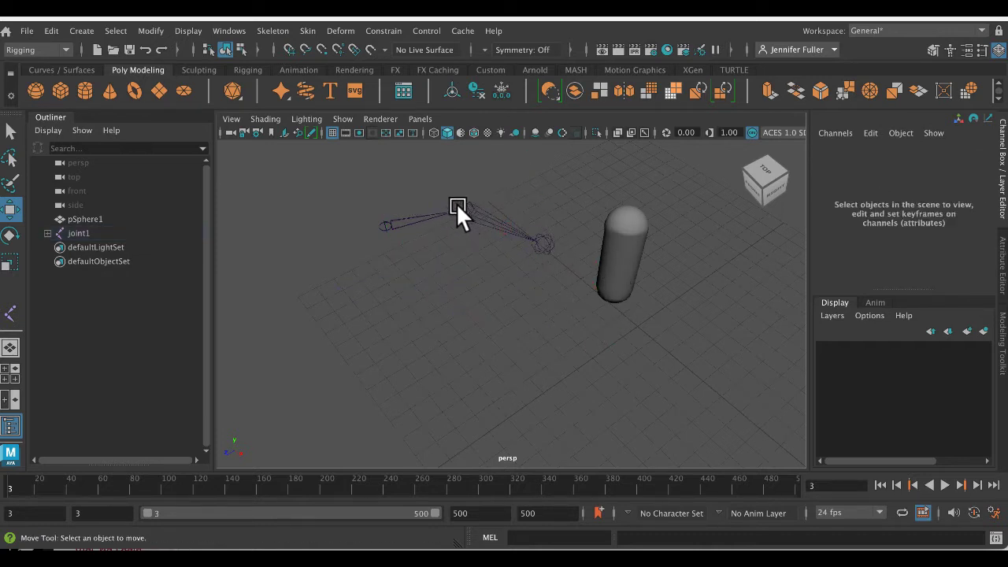
- Delete the whole joint chain, removing the middle joint with its child and the root joint
click(480, 219)
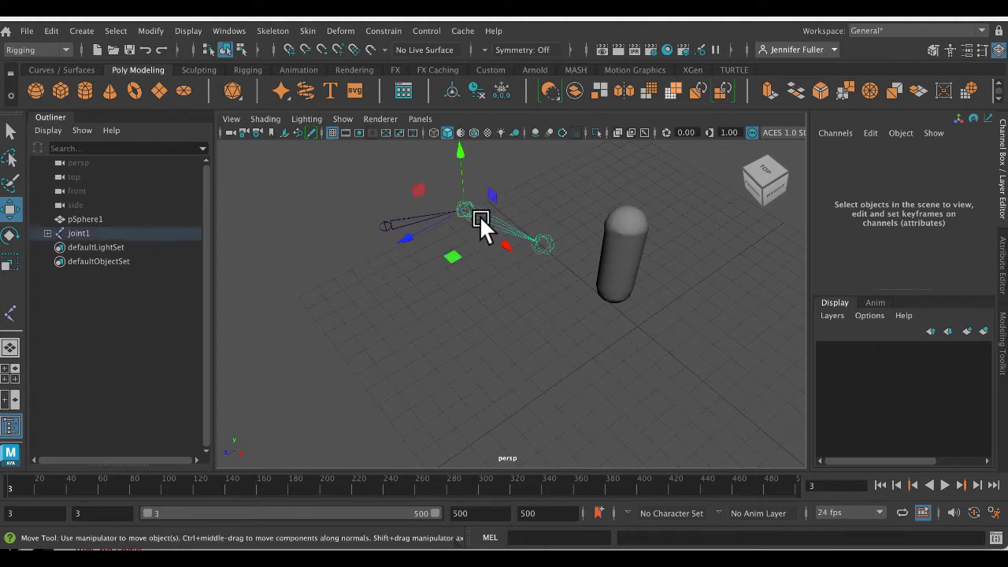
key(Delete)
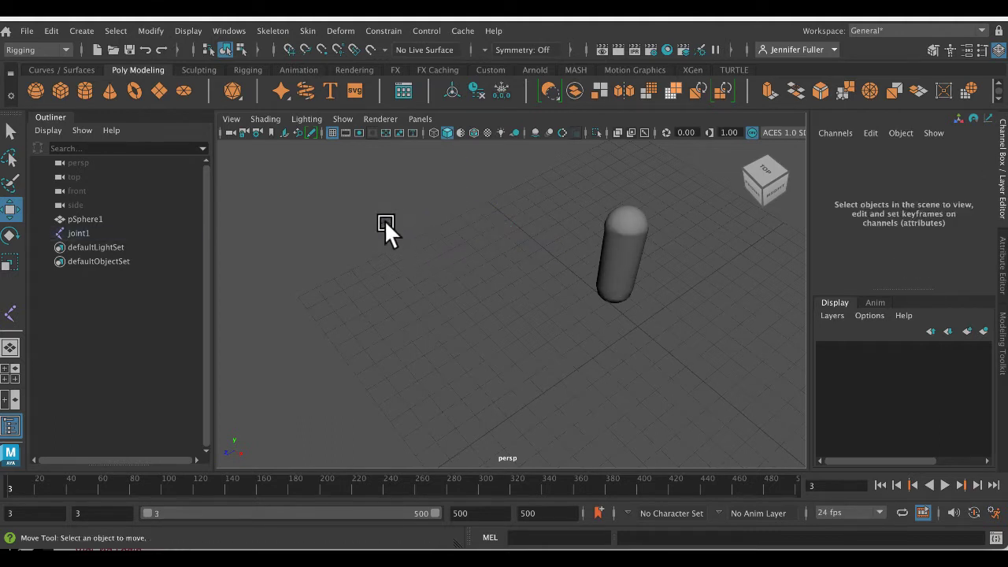
click(389, 226)
key(Delete)
key(space)
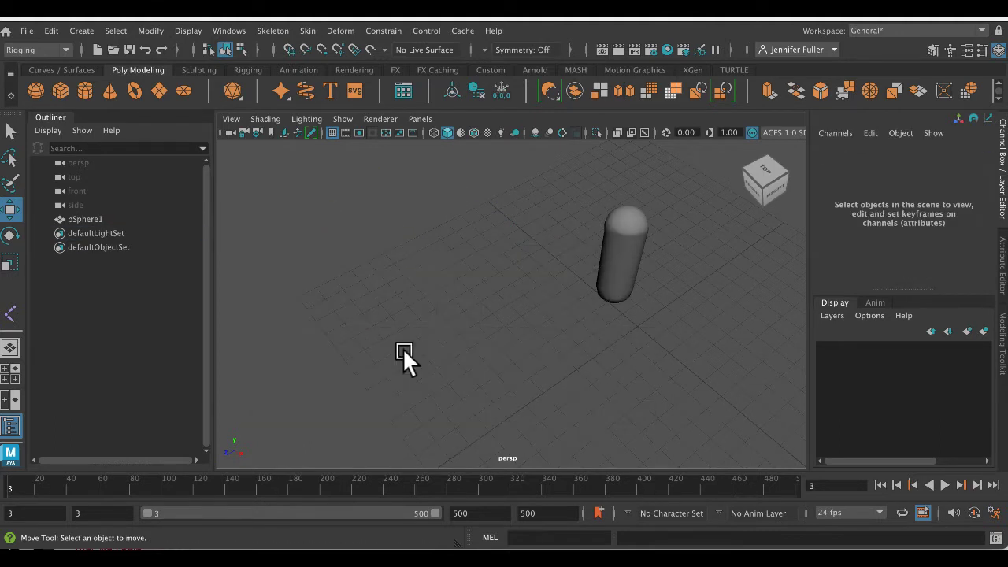
- Create a chain of three joints running down inside the capsule in the front view and deselect it
key(space)
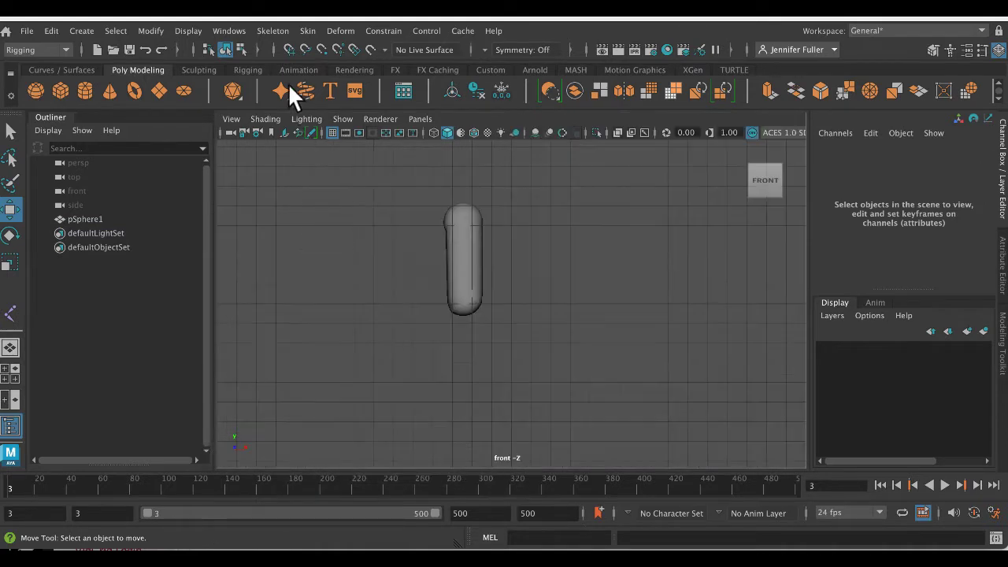
click(275, 31)
click(292, 70)
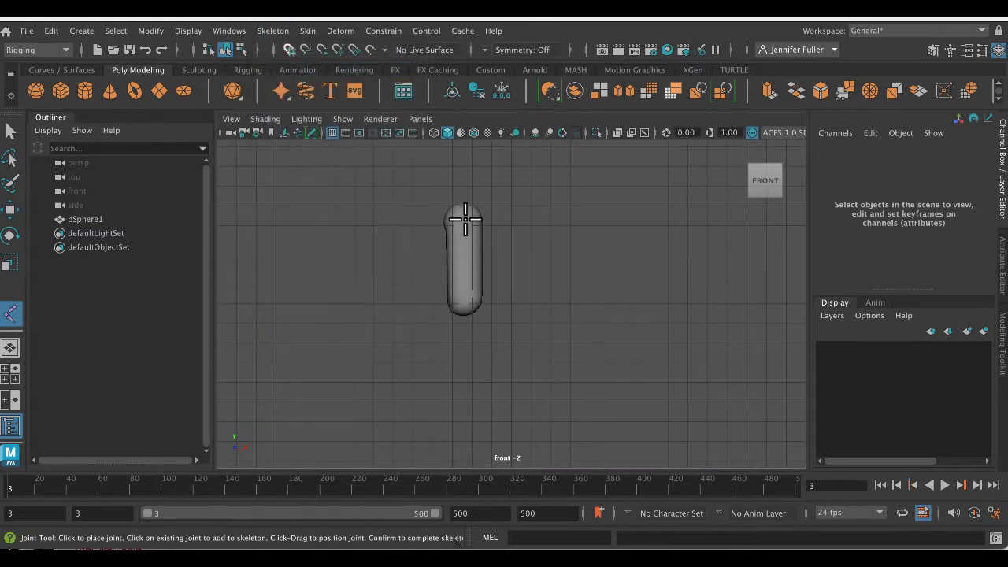
click(463, 253)
click(462, 303)
key(Return)
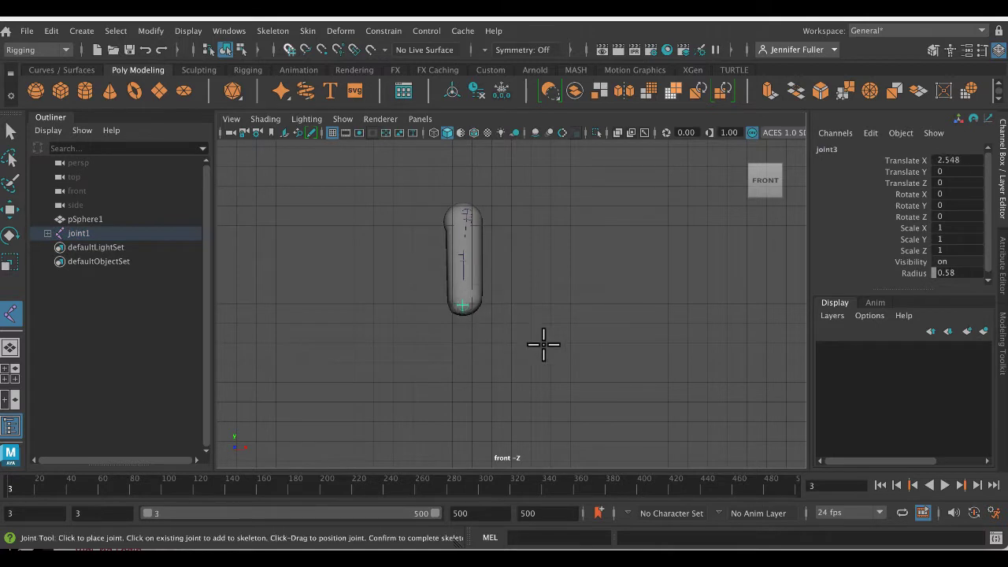
key(w)
click(503, 285)
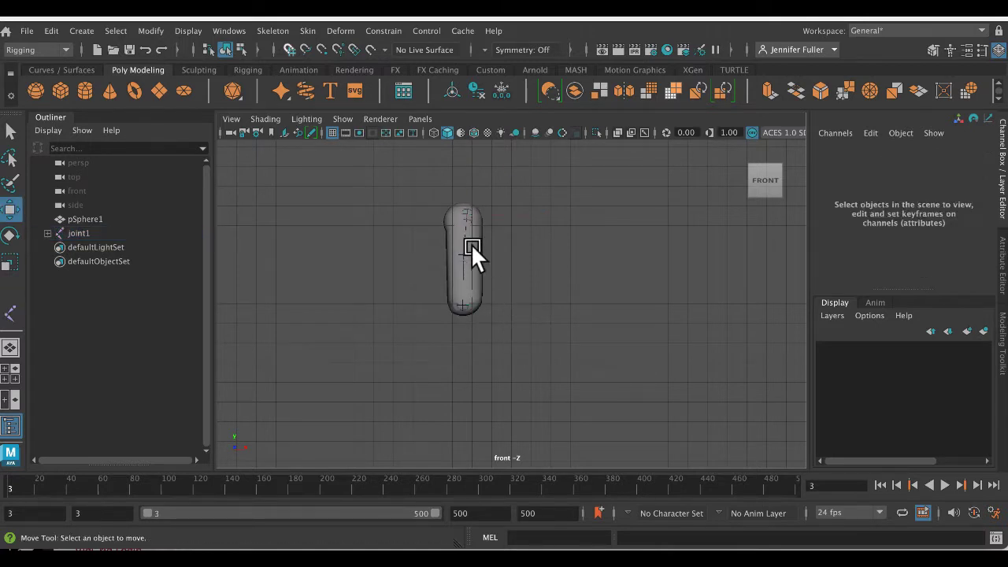
- Display the front view in wireframe and select the capsule mesh
key(4)
scroll(516, 258, up, 5)
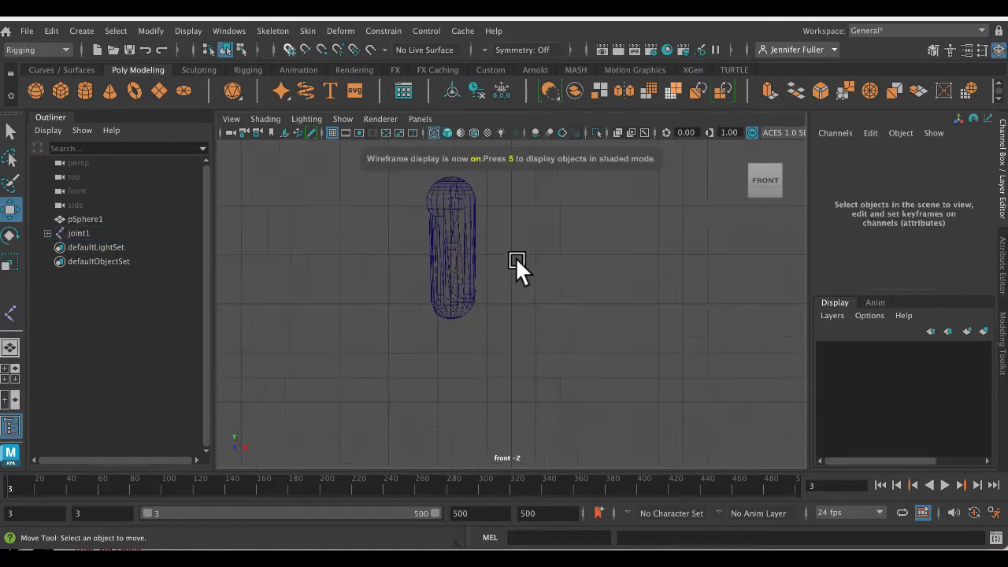
alt+middle_drag(506, 218, 590, 351)
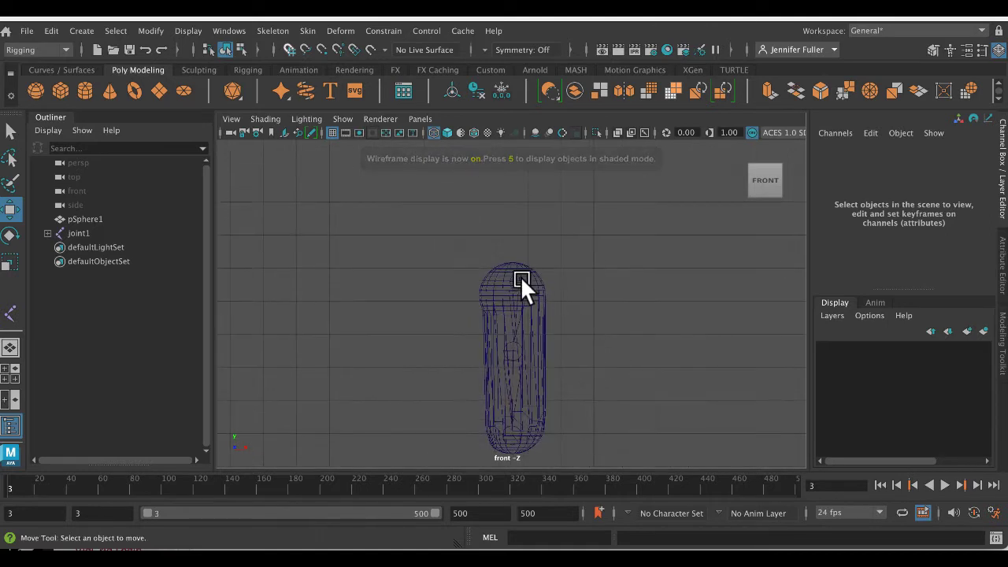
click(514, 272)
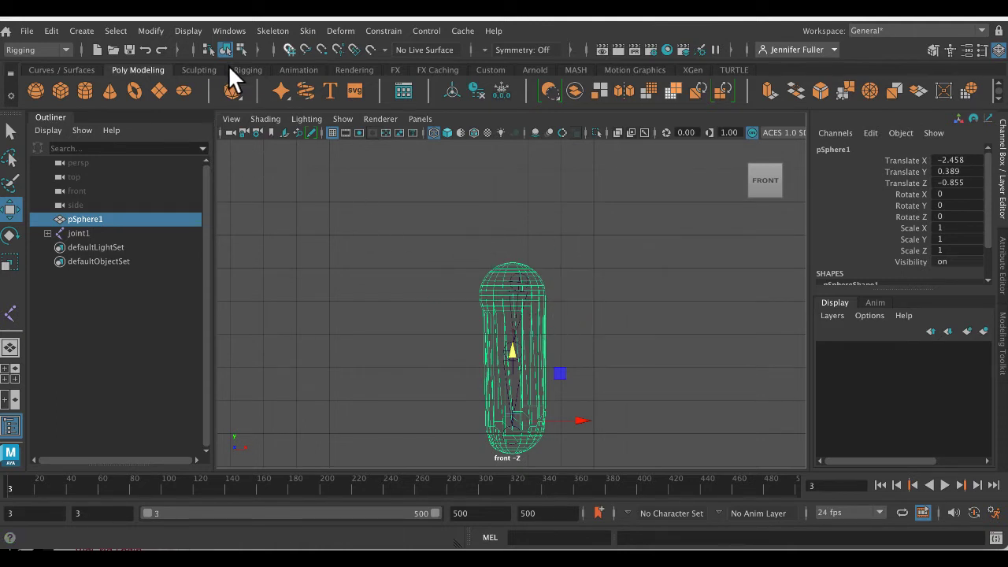
- Create a NURBS circle at the capsule's upper end, at about X -2.685, Y 4.069, scaled uniformly to about 1.816
click(69, 69)
click(36, 90)
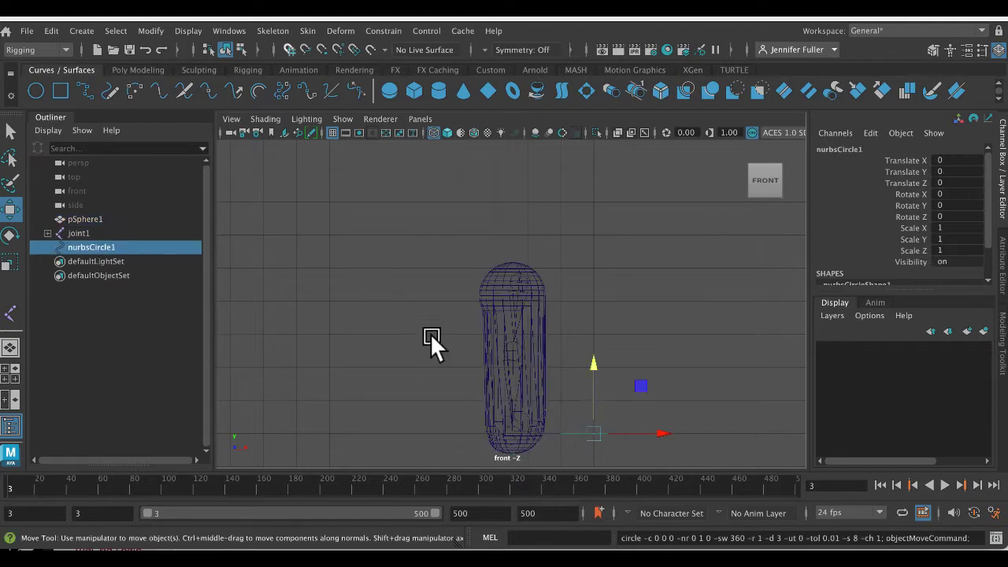
drag(592, 364, 595, 231)
drag(644, 296, 523, 279)
key(r)
click(524, 279)
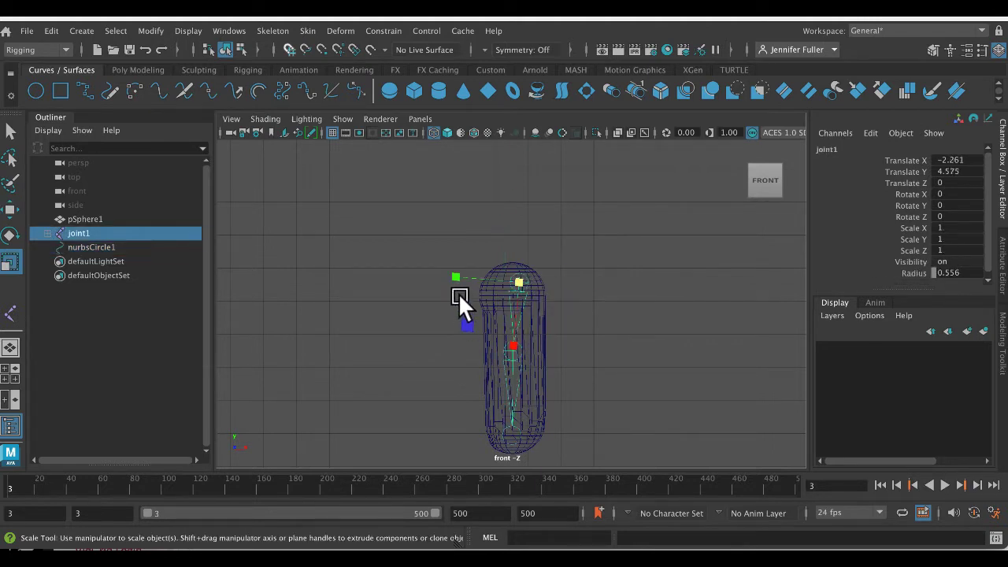
click(572, 338)
- Center the circle around the capsule's upper end in the perspective view, at about X -2.397, Y 4.256, Z -0.71
key(space)
key(space)
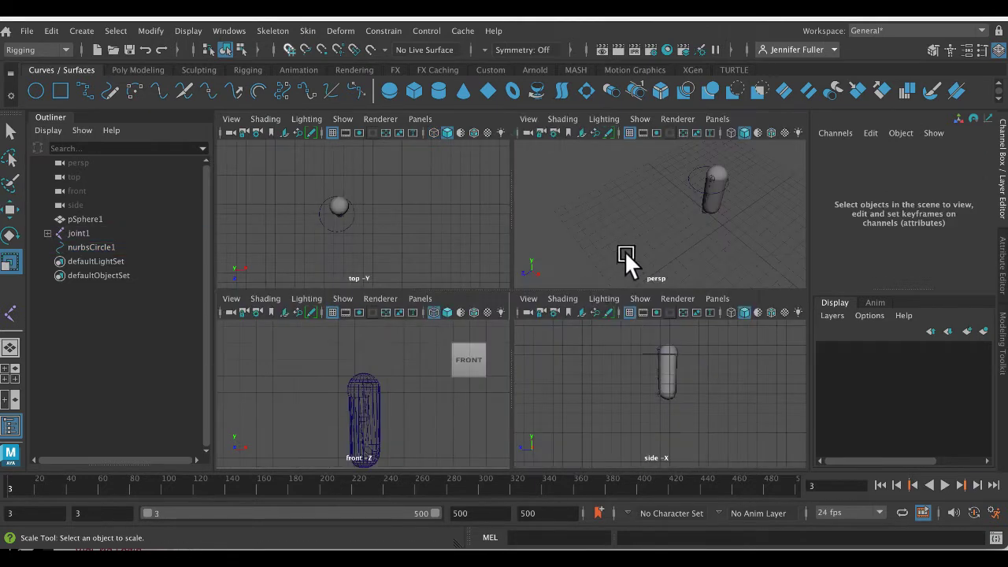
click(690, 180)
key(space)
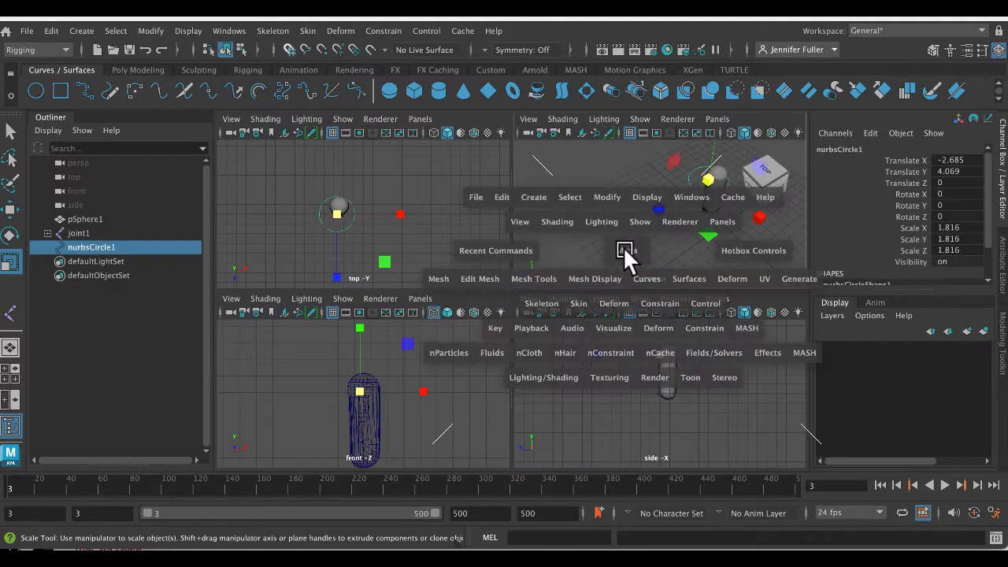
key(w)
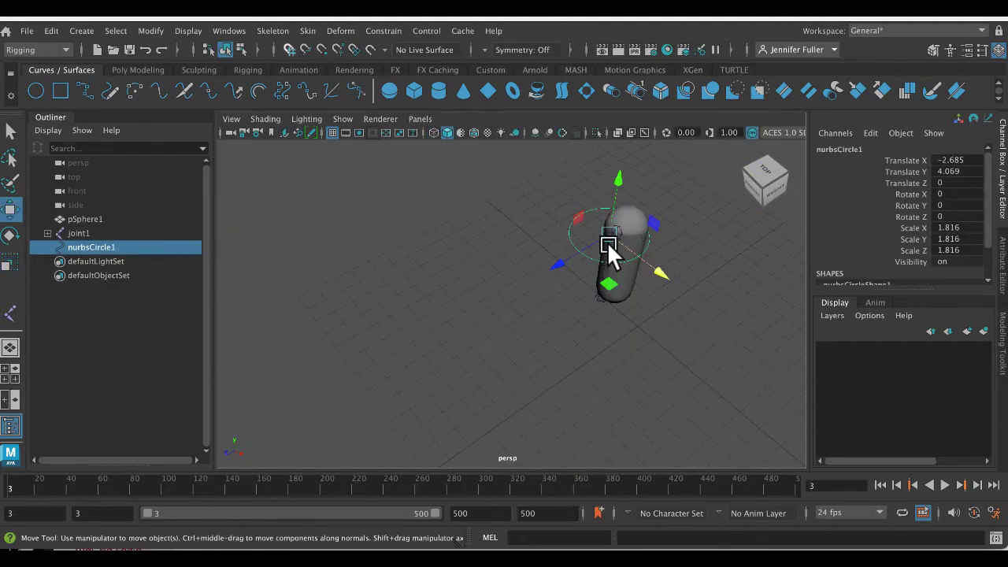
drag(606, 242, 623, 225)
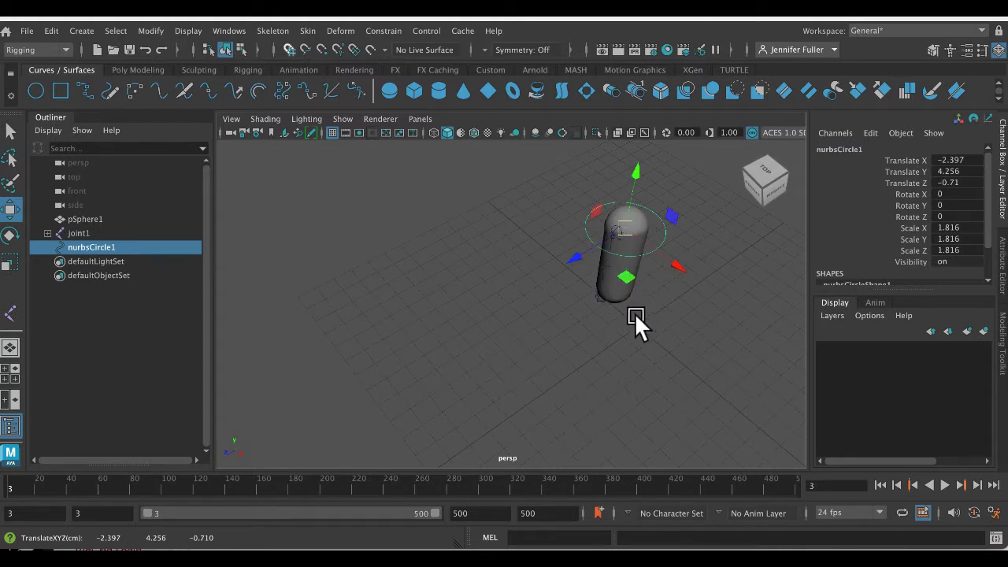
- Open legRig.mb from the Desktop without saving the current scene, and collapse the extra Outliner beside the viewport
click(30, 31)
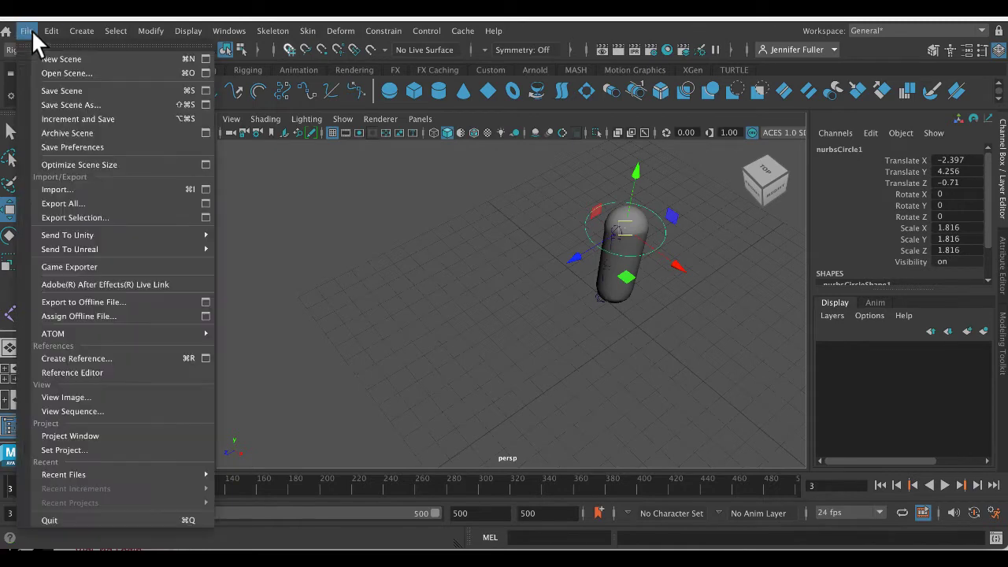
click(52, 73)
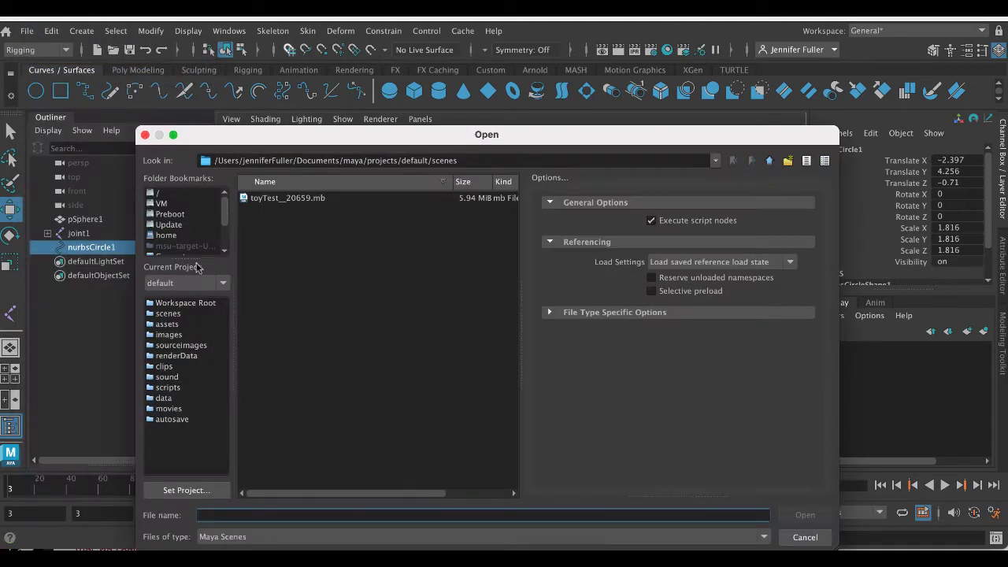
click(171, 225)
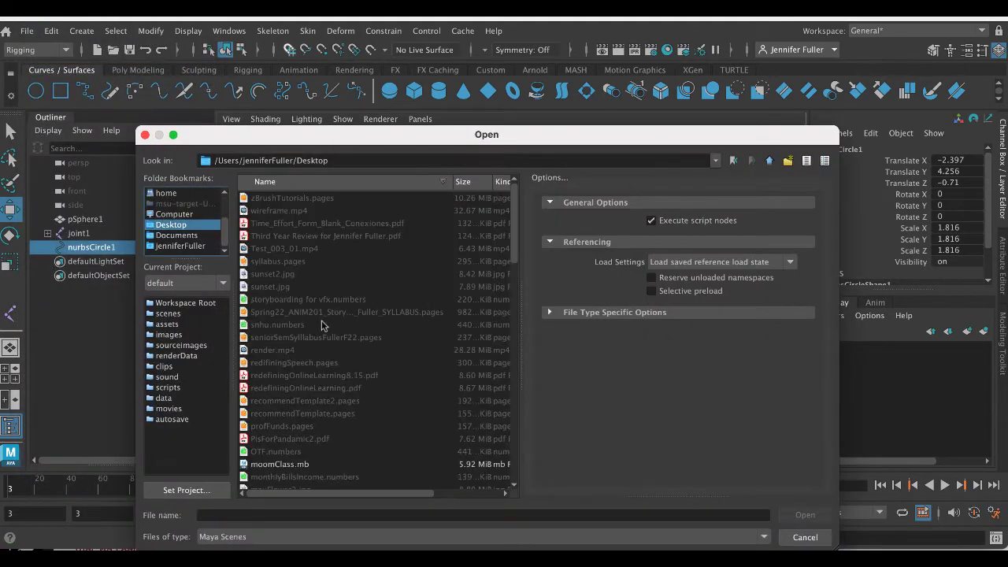
scroll(321, 326, down, 5)
scroll(320, 326, down, 3)
click(277, 325)
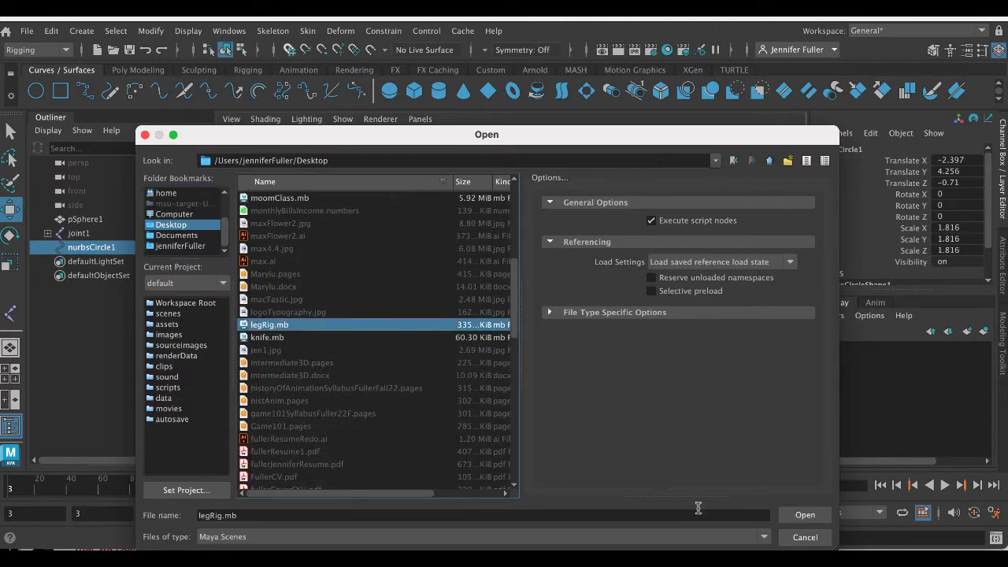
click(803, 519)
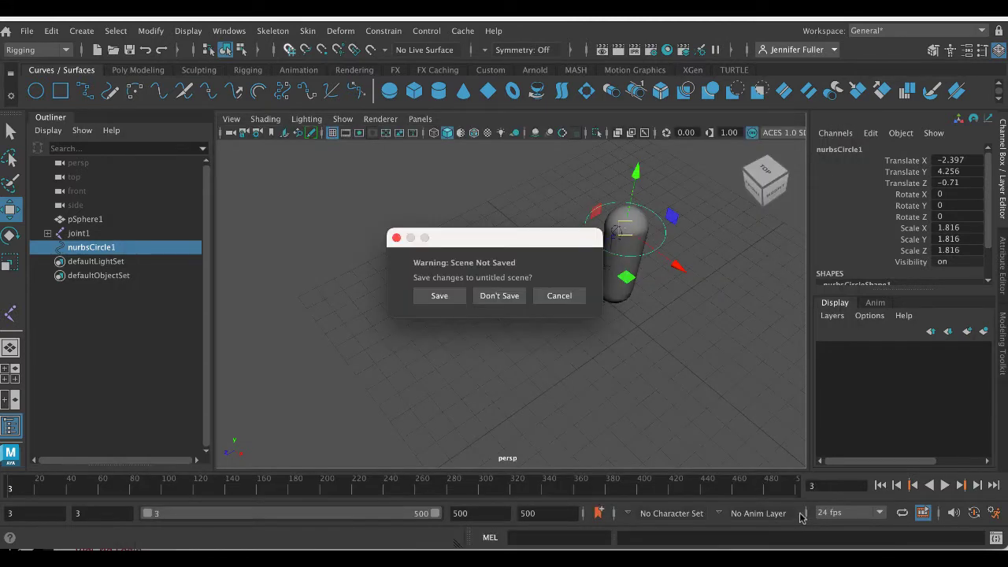
click(507, 295)
click(469, 328)
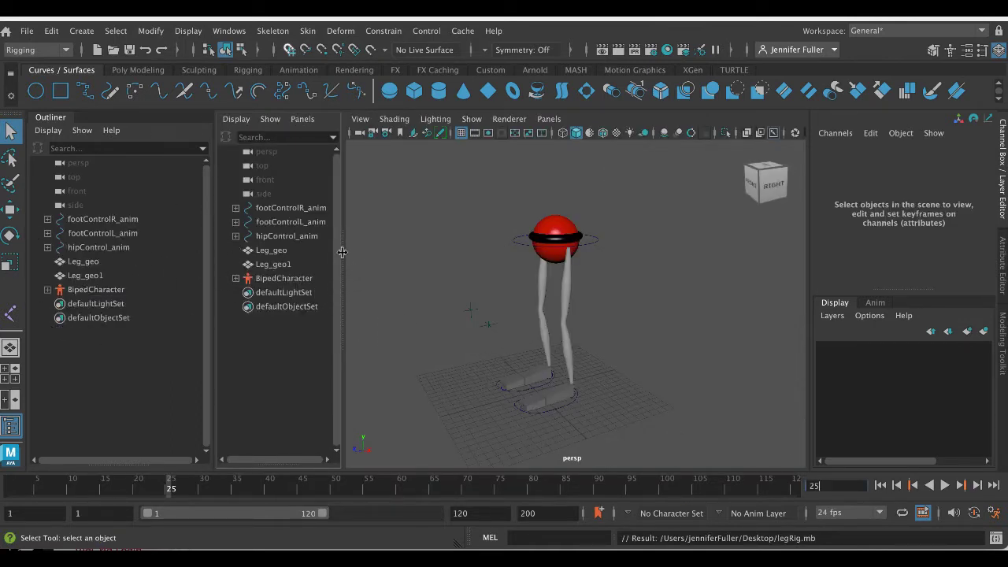
drag(343, 252, 131, 259)
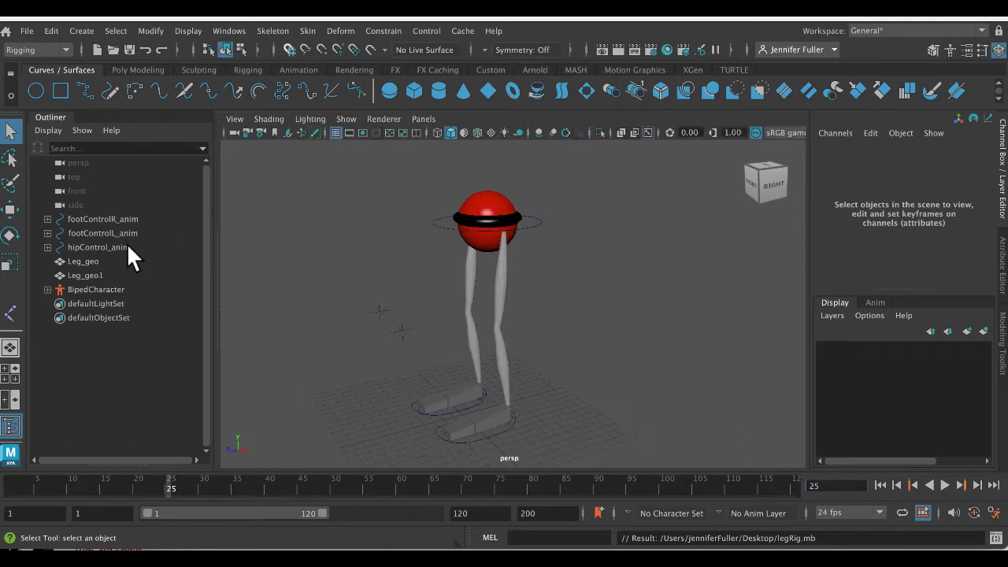
- Inspect the leg, hip and foot geometry one by one and check the hierarchy under footControlL_anim
click(532, 291)
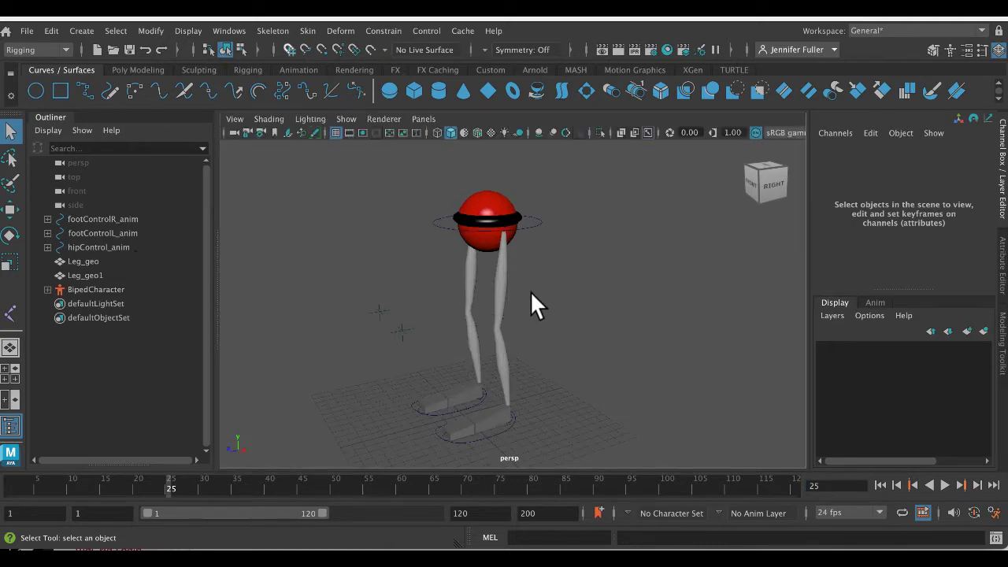
click(489, 242)
click(493, 312)
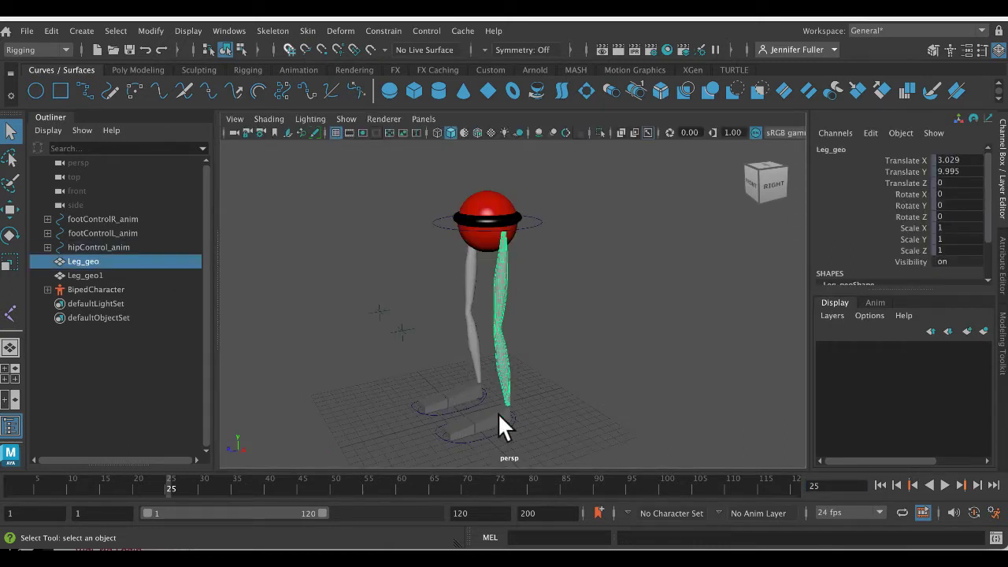
click(497, 412)
click(501, 338)
click(476, 249)
click(493, 417)
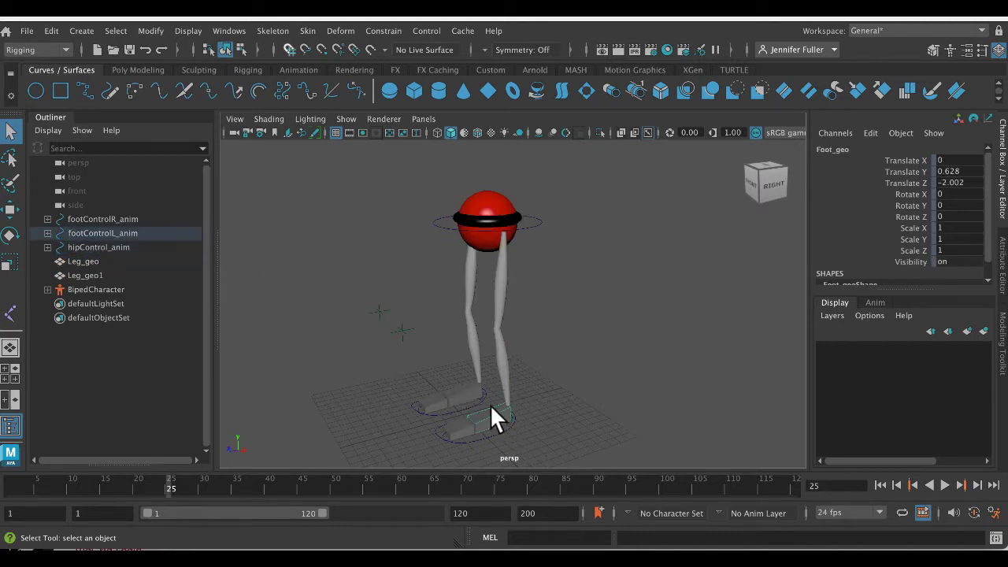
click(47, 233)
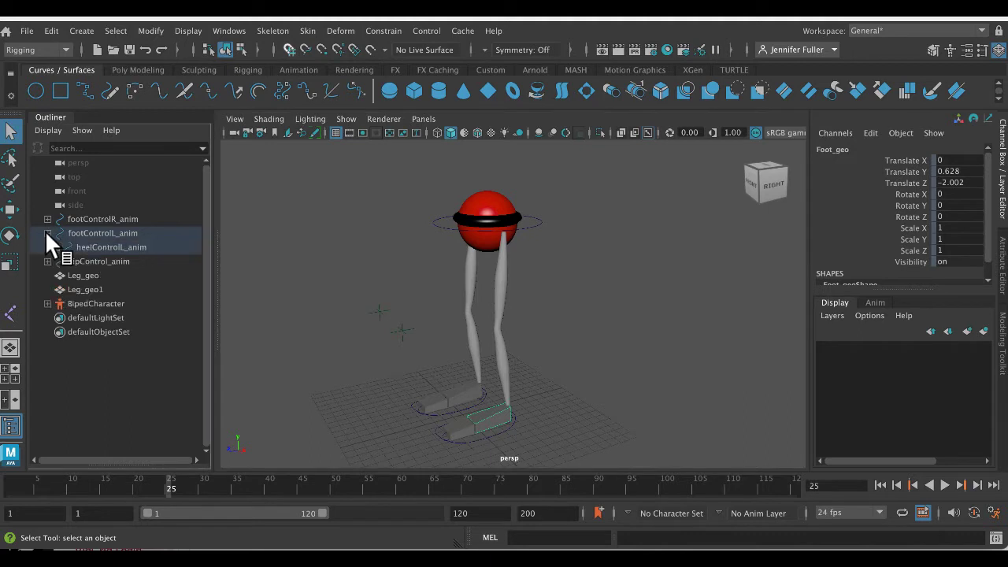
click(47, 233)
- Display the leg rig in wireframe with its joints shown
key(4)
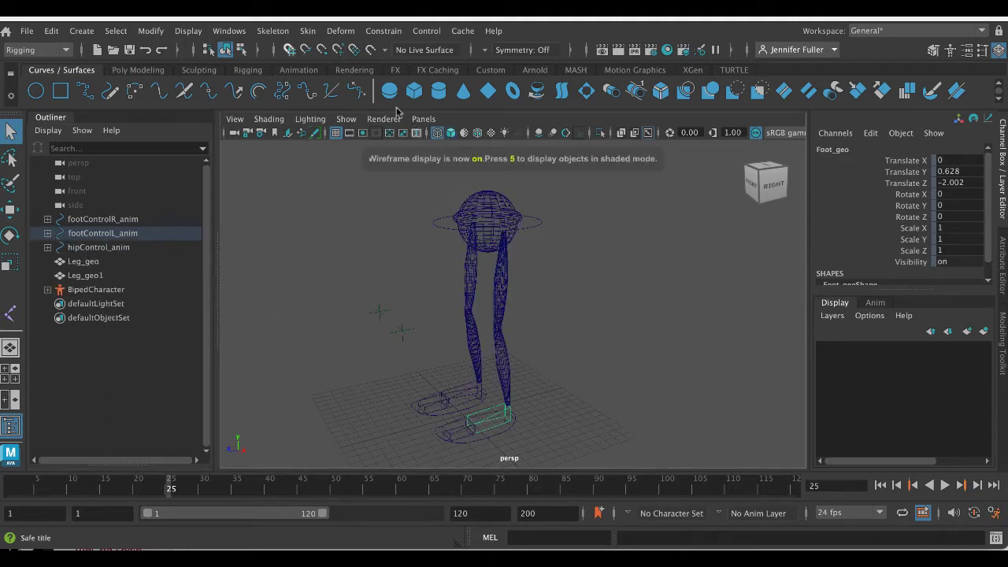
click(354, 119)
click(381, 227)
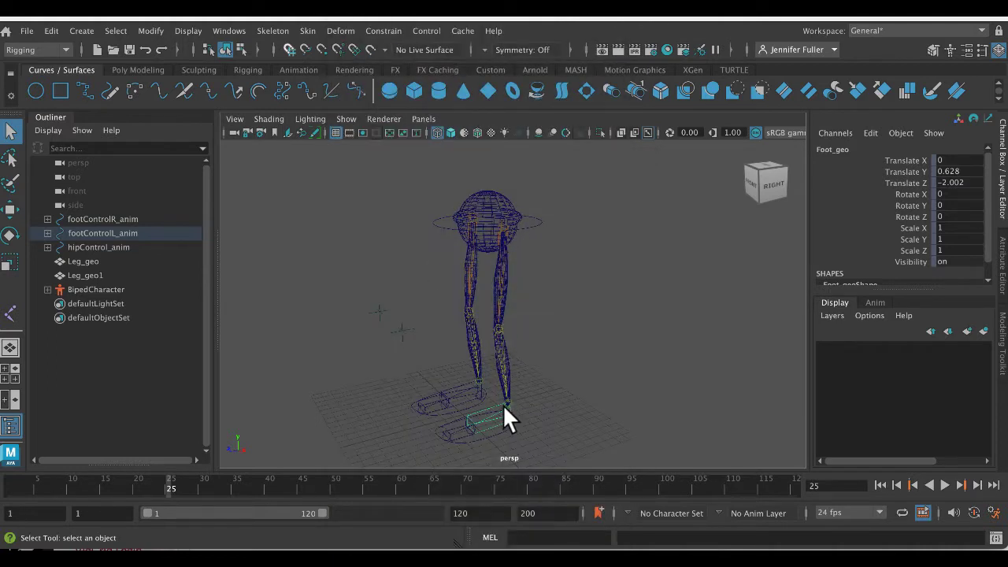
- Hide the rig's joints, clear the selection and return the viewport to textured shaded display
click(346, 119)
click(400, 225)
click(576, 315)
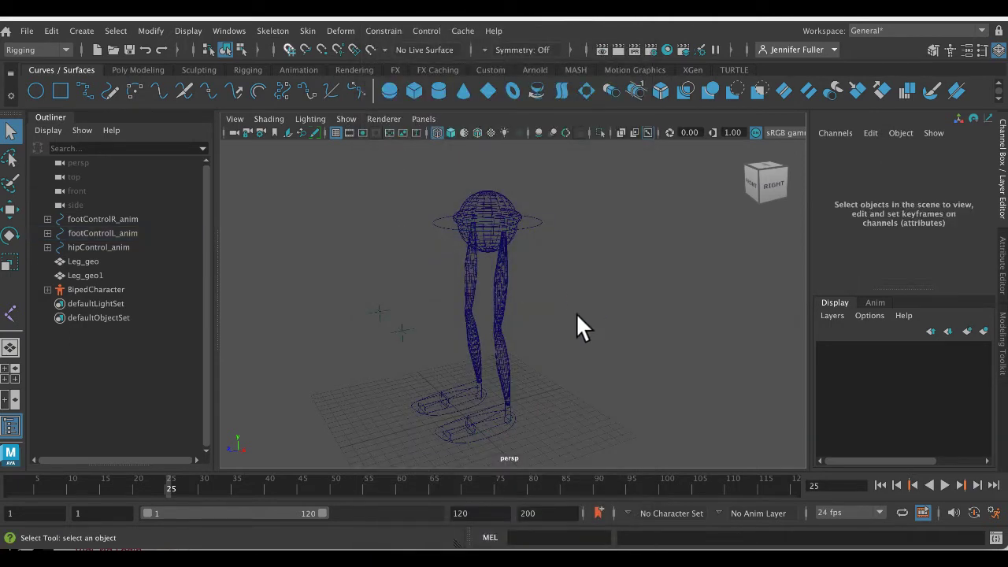
key(6)
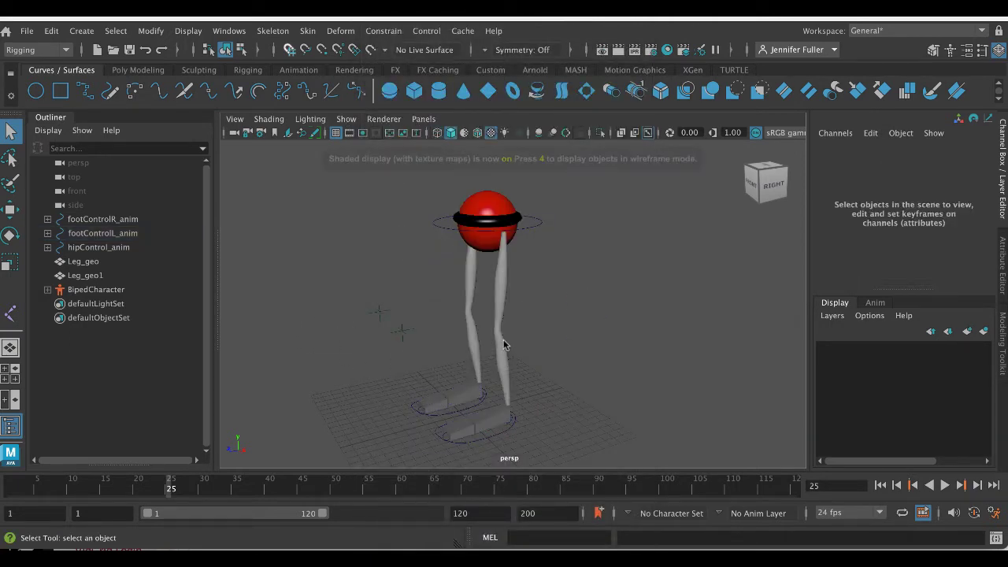
- Move hipControl_anim down and forward to about X -0.264, Y 18.38, Z -2.339 so the knees bend, keeping it selected
click(539, 221)
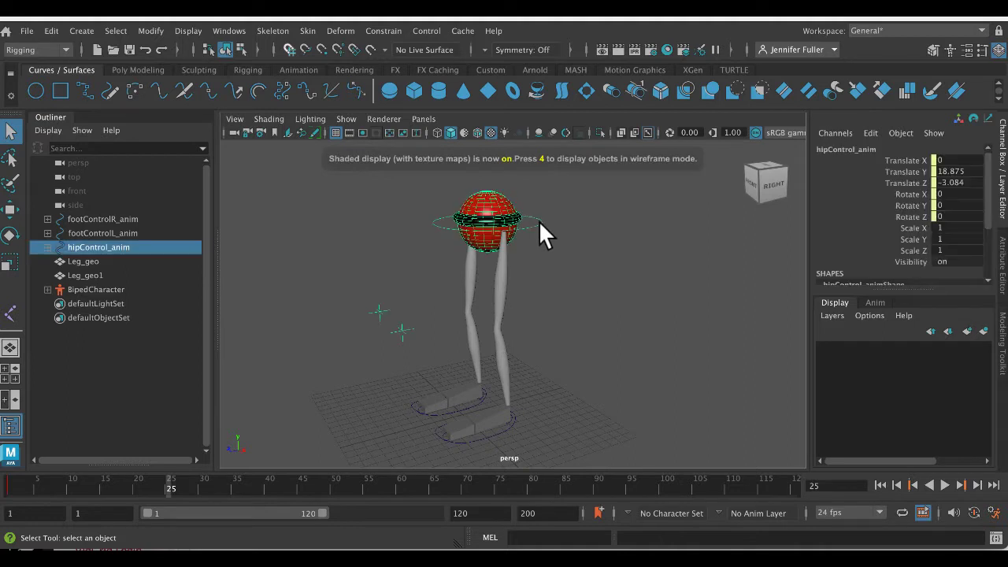
key(w)
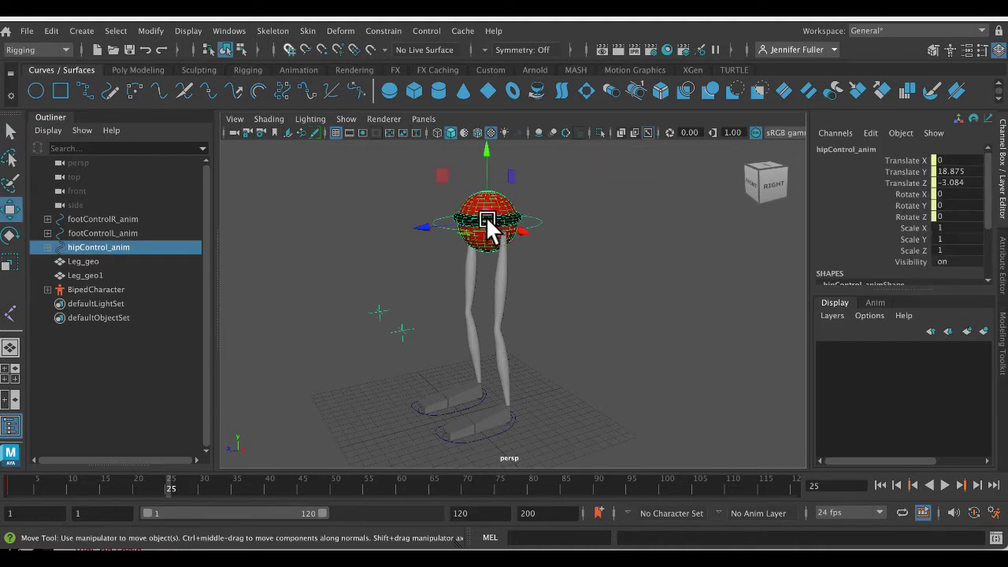
mouse_move(485, 218)
mouse_down()
mouse_move(418, 225)
mouse_move(492, 218)
mouse_move(475, 222)
mouse_up()
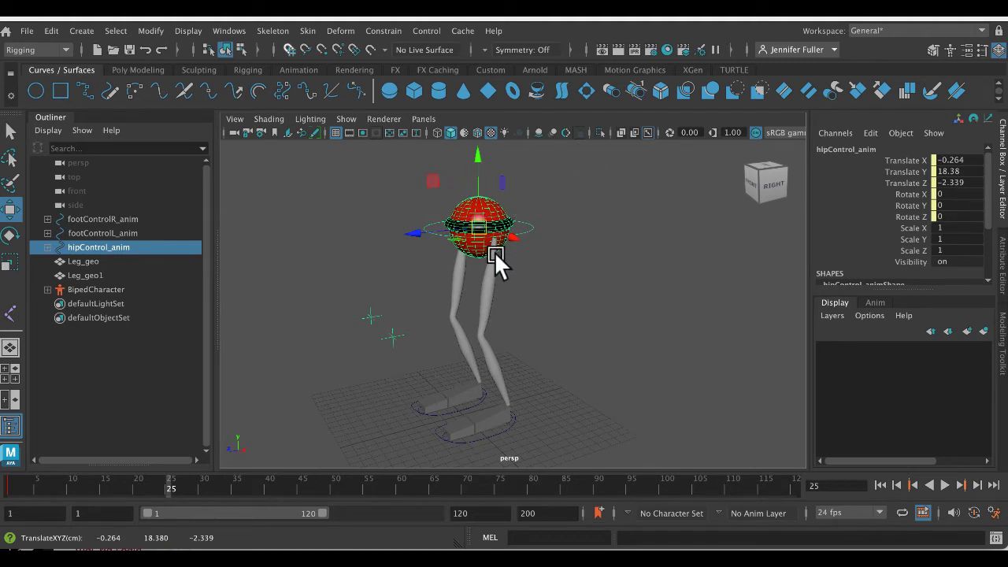
click(539, 220)
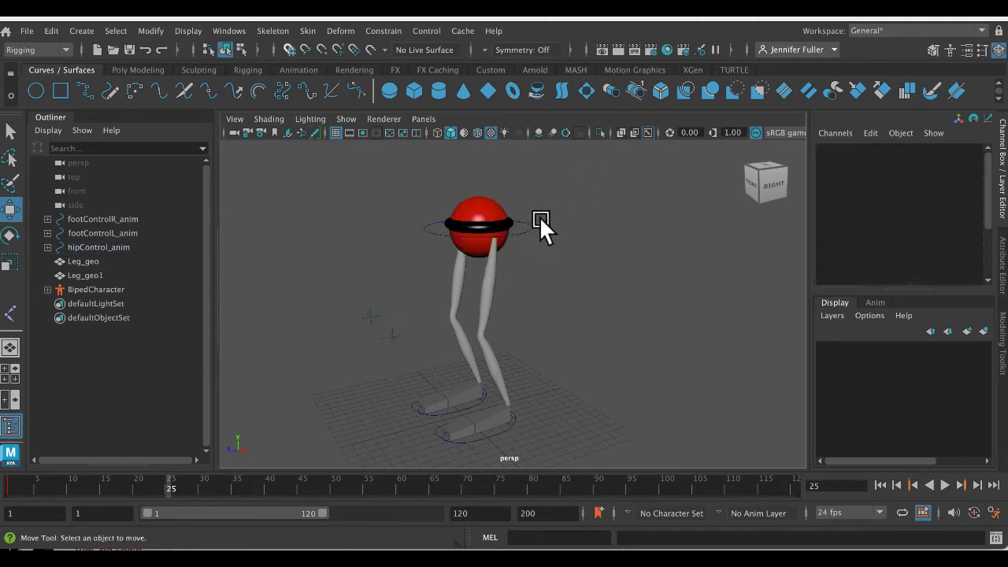
key(ctrl+z)
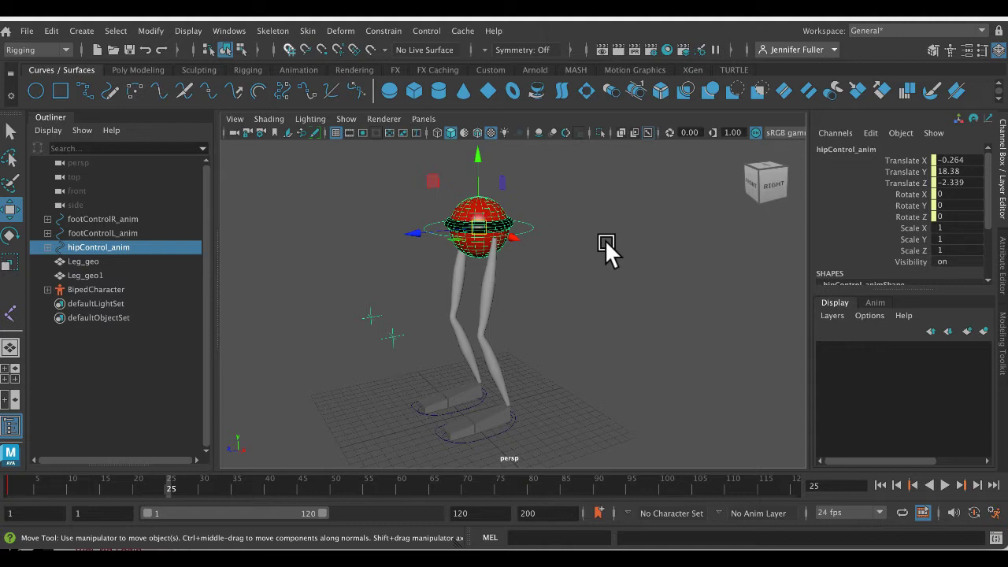
- Switch to the browser and read the Joints definition in the Pluralsight article on key 3D rigging terms
click(667, 559)
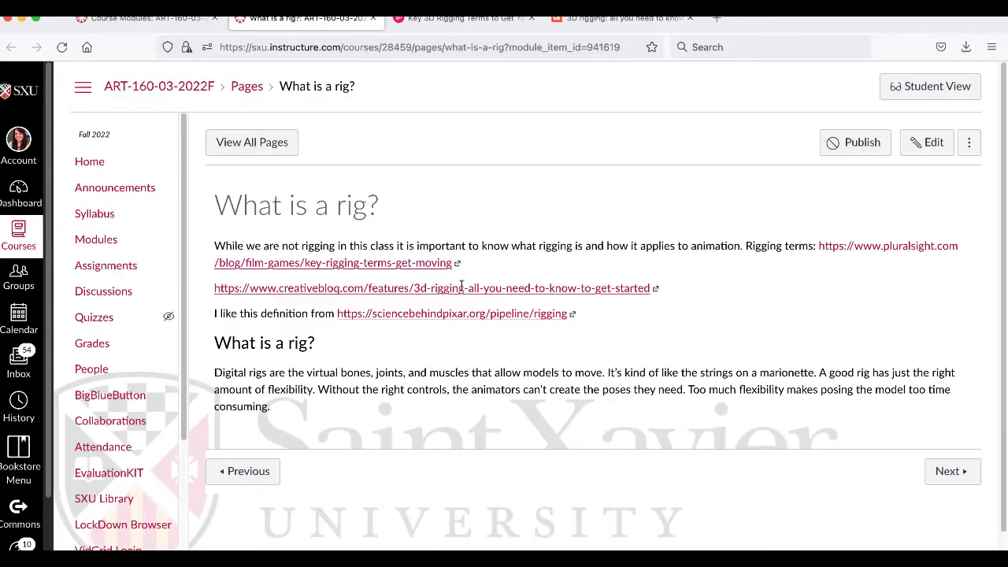
click(465, 18)
scroll(217, 273, down, 15)
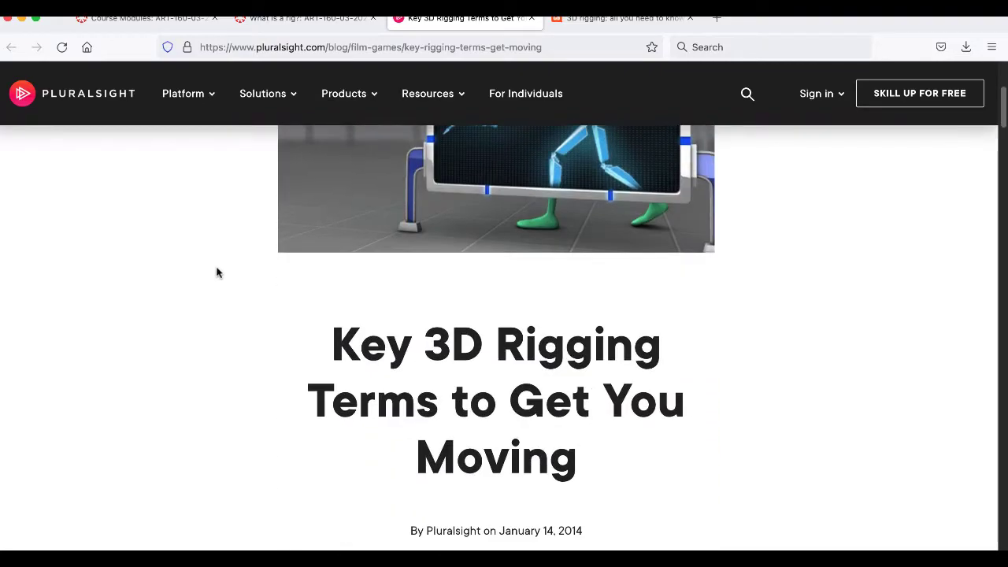
scroll(218, 274, down, 2)
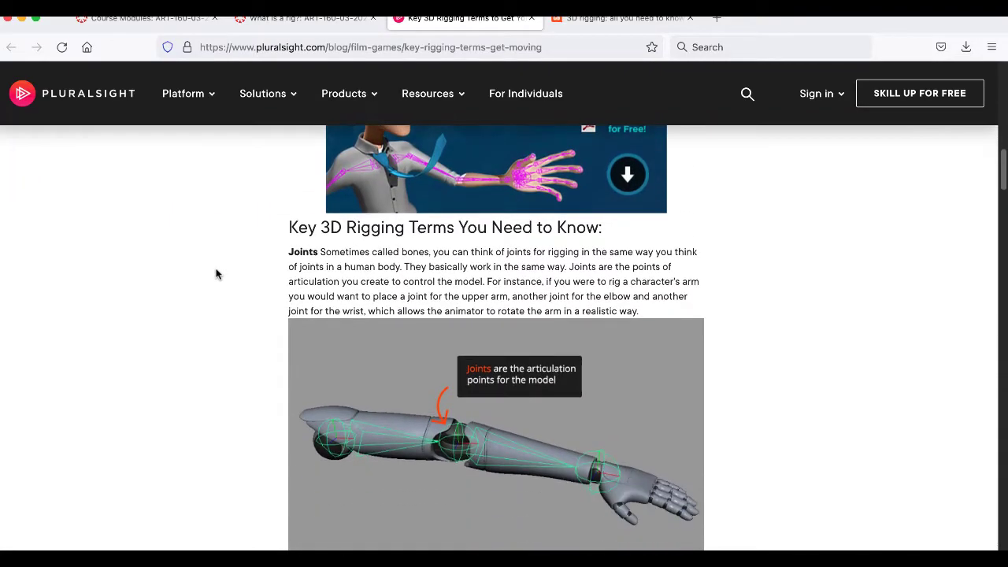
- Review the driven keys, inverse kinematics, forward kinematics and deformers entries in the Pluralsight article, and close the article
drag(269, 258, 361, 263)
scroll(360, 262, down, 5)
click(319, 293)
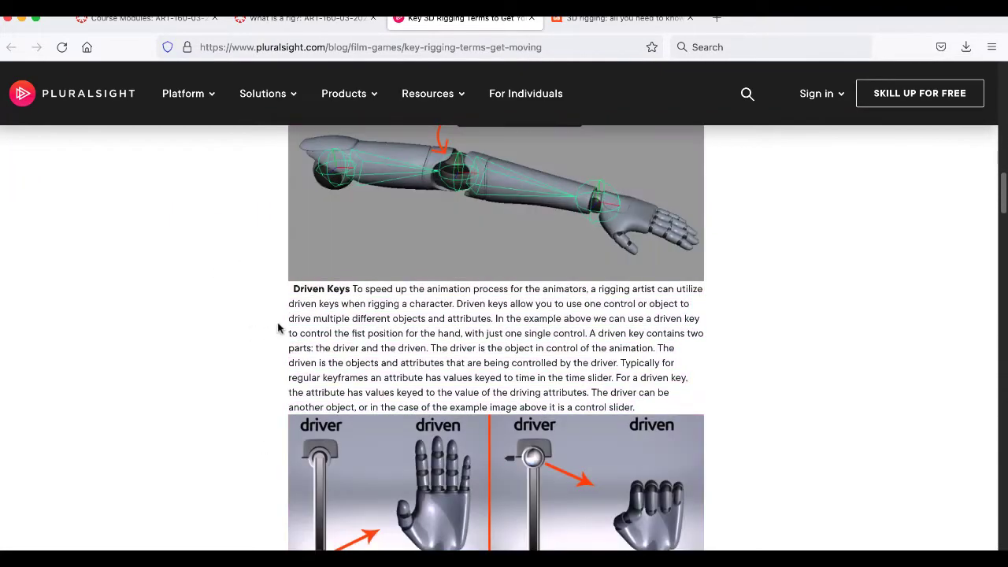
scroll(292, 322, down, 10)
scroll(290, 323, down, 10)
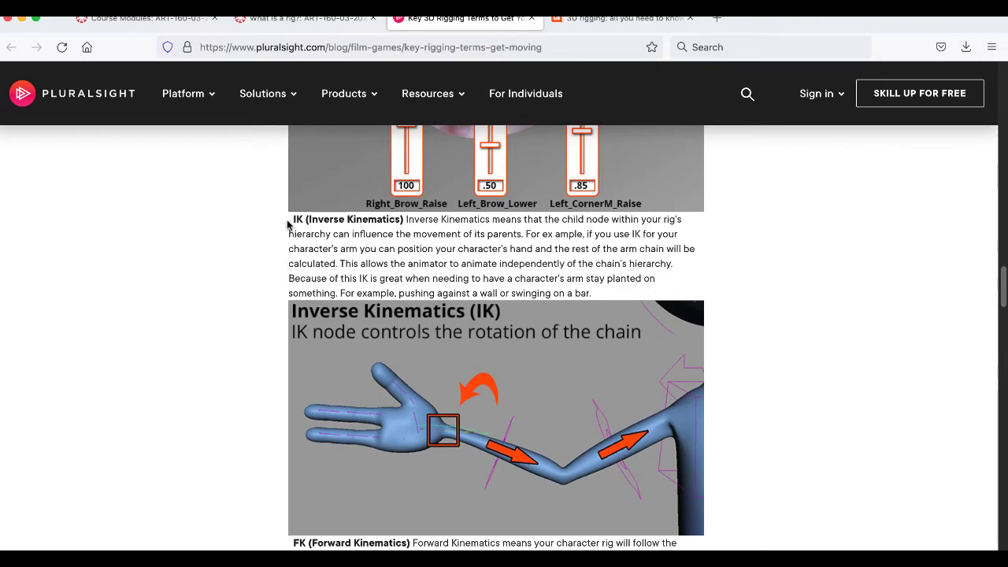
drag(291, 219, 399, 240)
scroll(398, 258, down, 5)
scroll(398, 258, down, 12)
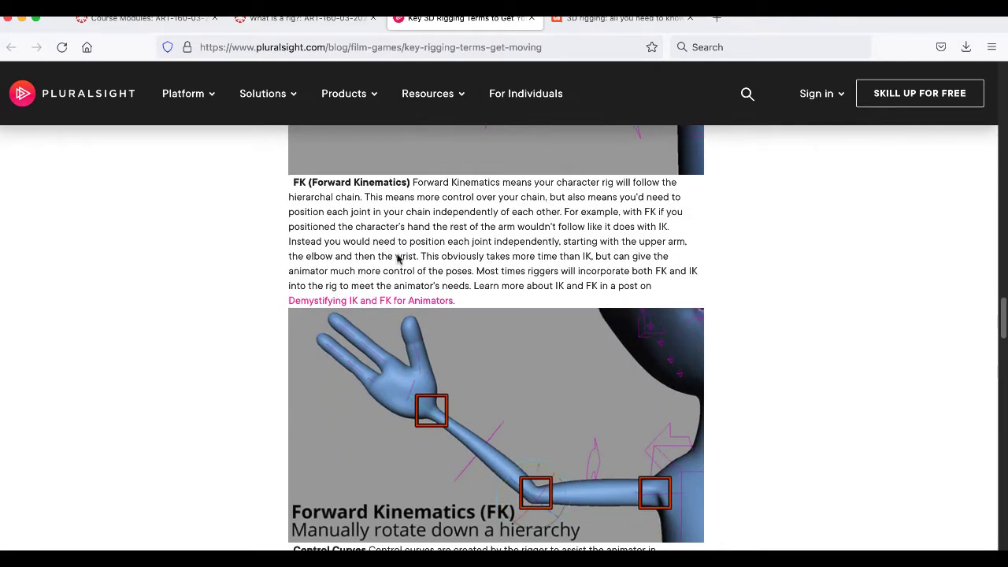
scroll(380, 265, down, 12)
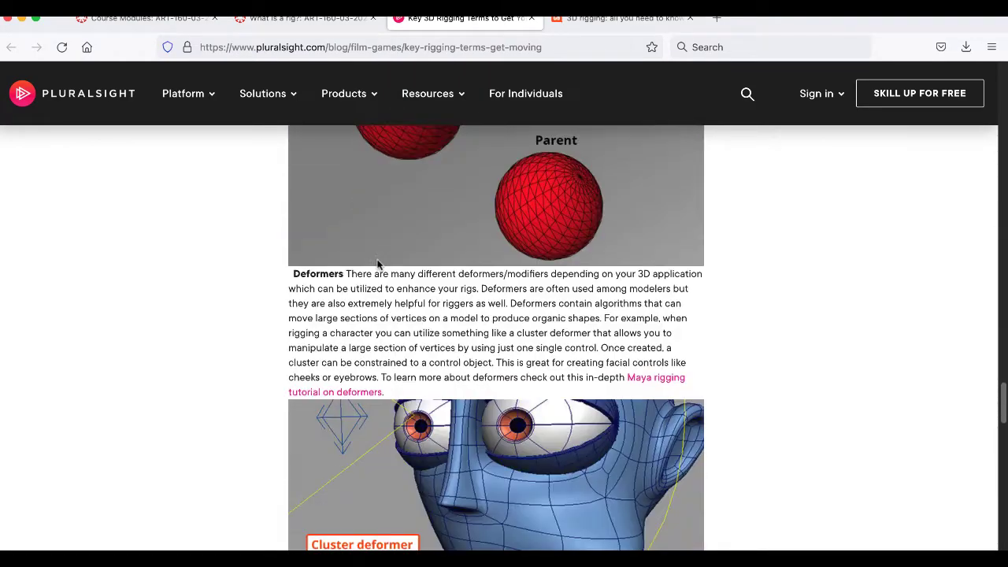
scroll(380, 266, down, 15)
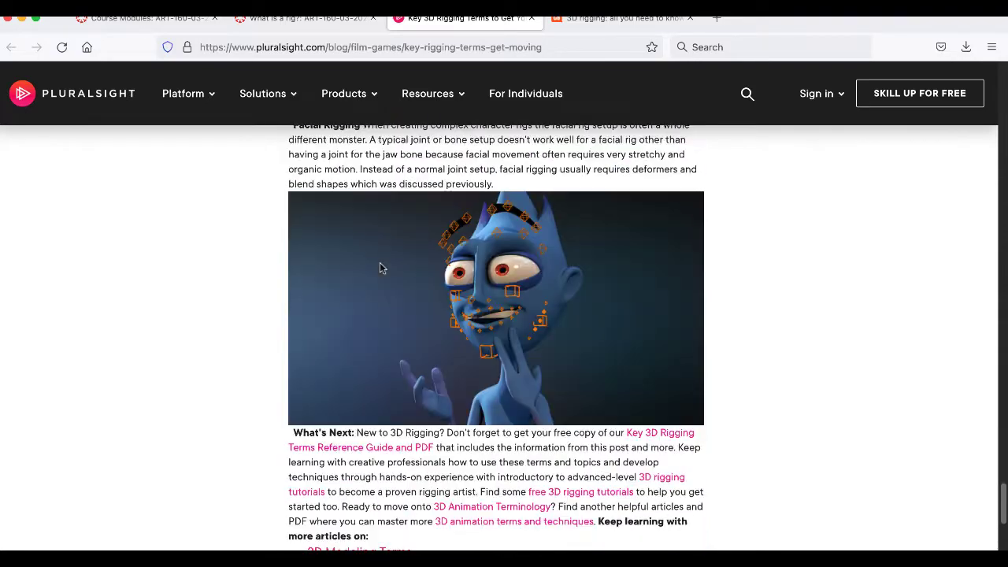
click(531, 17)
- Skim the Creative Bloq 3D rigging article through its skeleton, character rigging and mesh binding sections, and close it
scroll(404, 236, down, 2)
scroll(404, 237, down, 13)
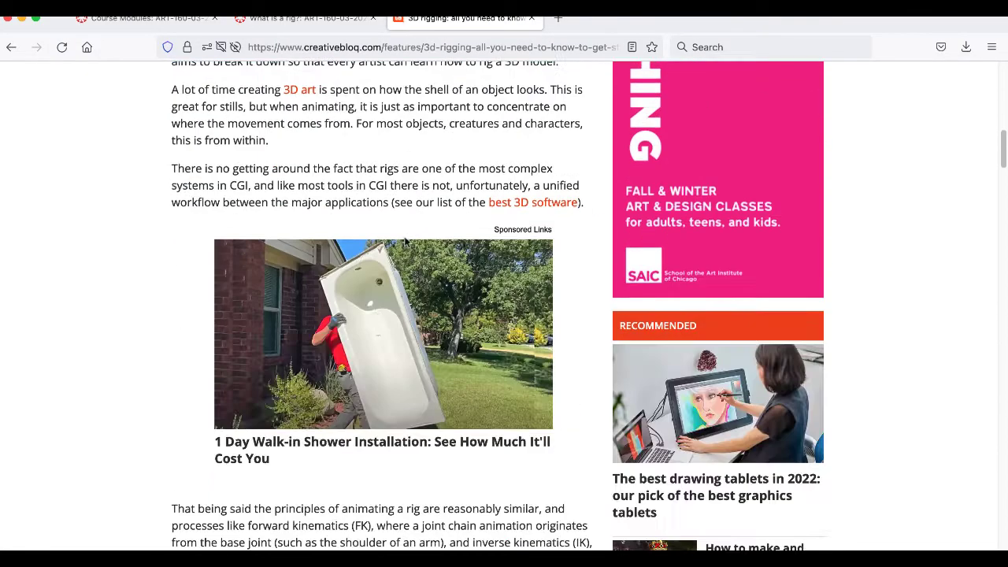
scroll(406, 245, down, 3)
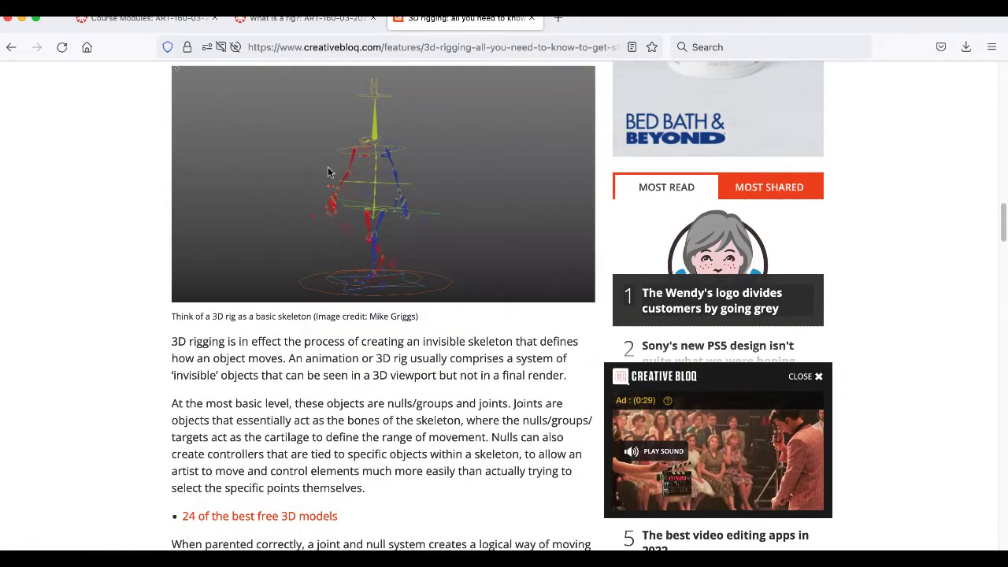
scroll(328, 166, down, 1)
scroll(385, 157, down, 11)
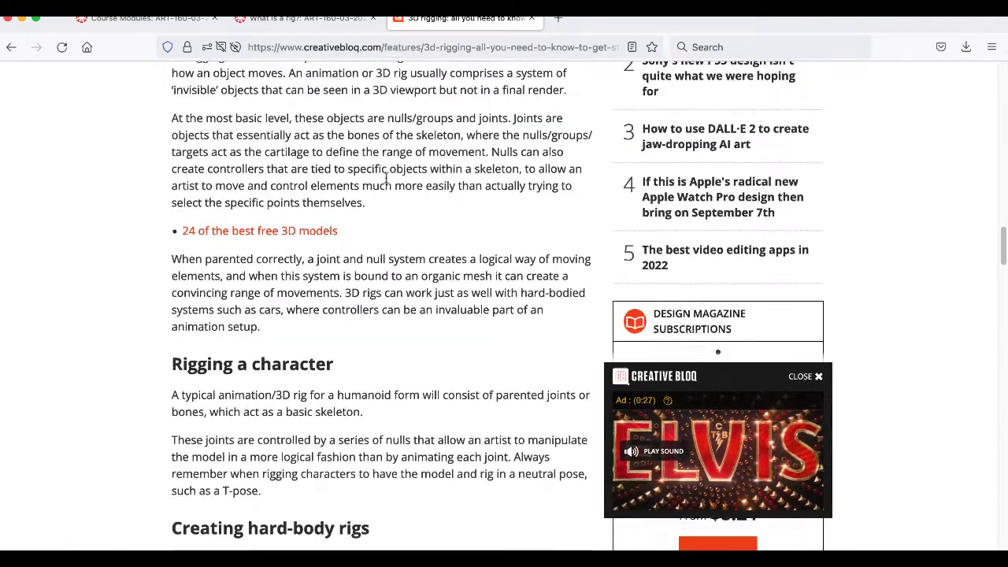
scroll(384, 177, down, 4)
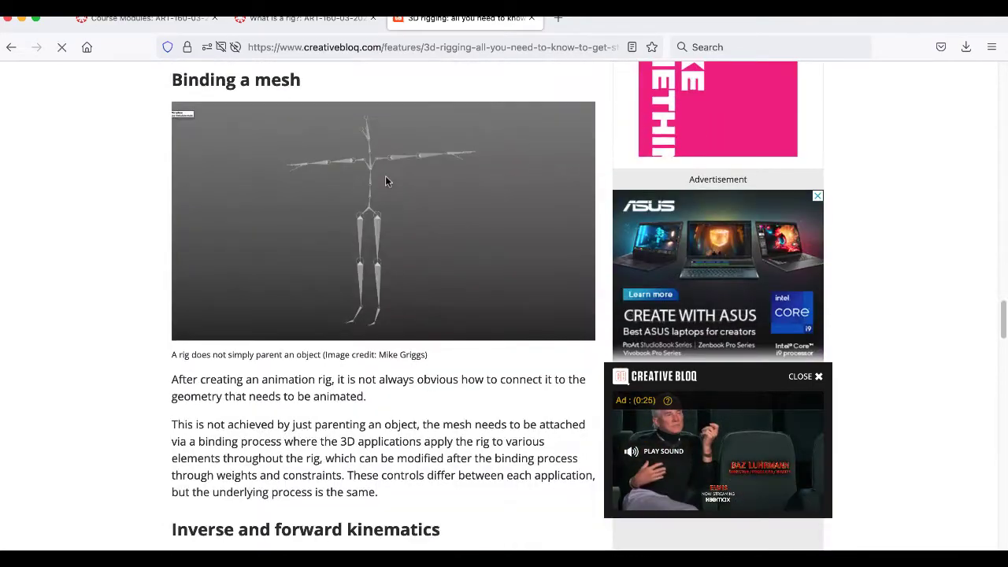
scroll(376, 227, down, 8)
scroll(377, 228, down, 5)
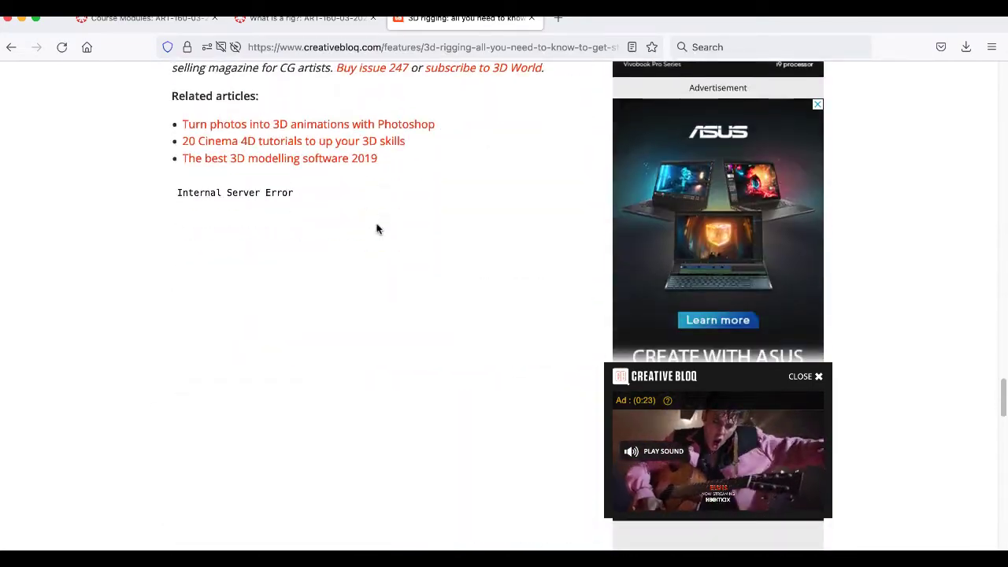
click(532, 17)
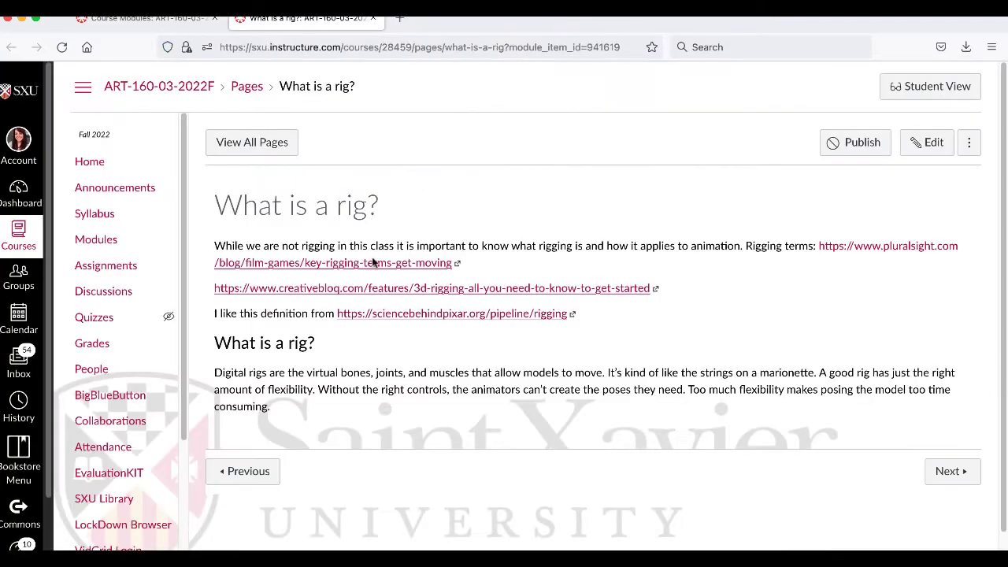
- Advance to the course page "What is a keyframe?" and open its StudioBinder and Lifewire links in separate tabs
click(962, 478)
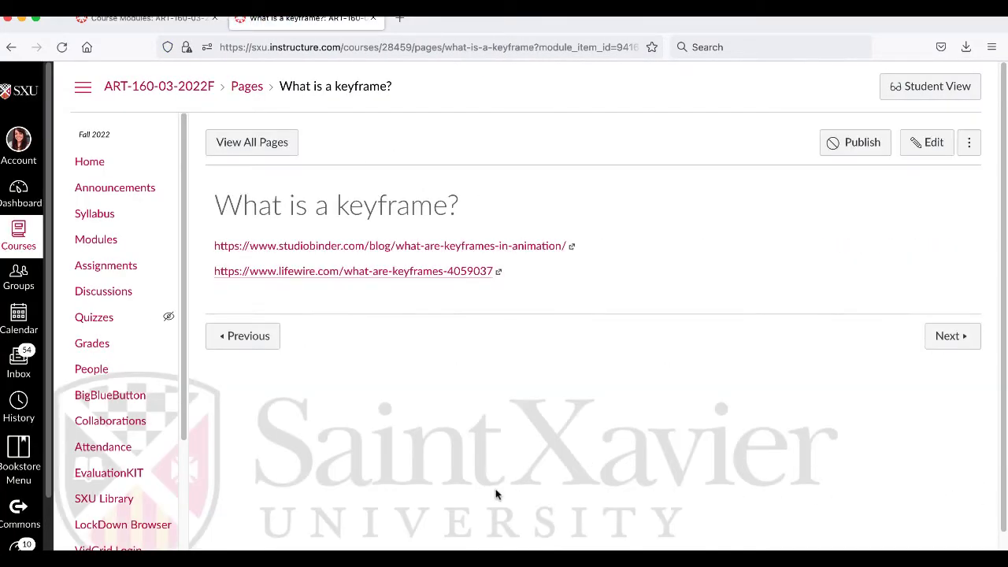
right_click(422, 252)
click(425, 257)
right_click(383, 275)
click(393, 280)
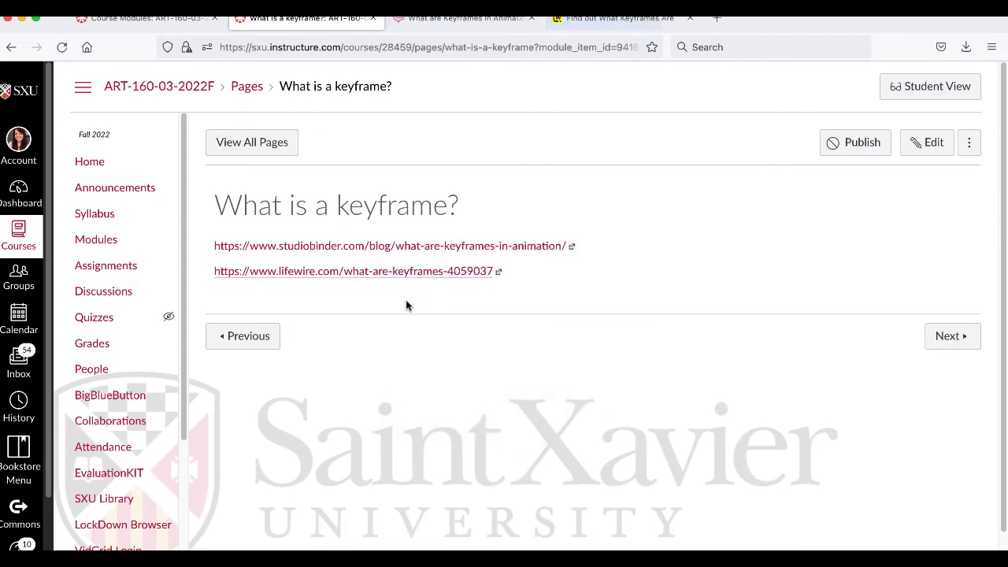
- Read the Lifewire article on keyframes in hand-drawn and computer animation through the keyframe artist section, and close it
click(639, 24)
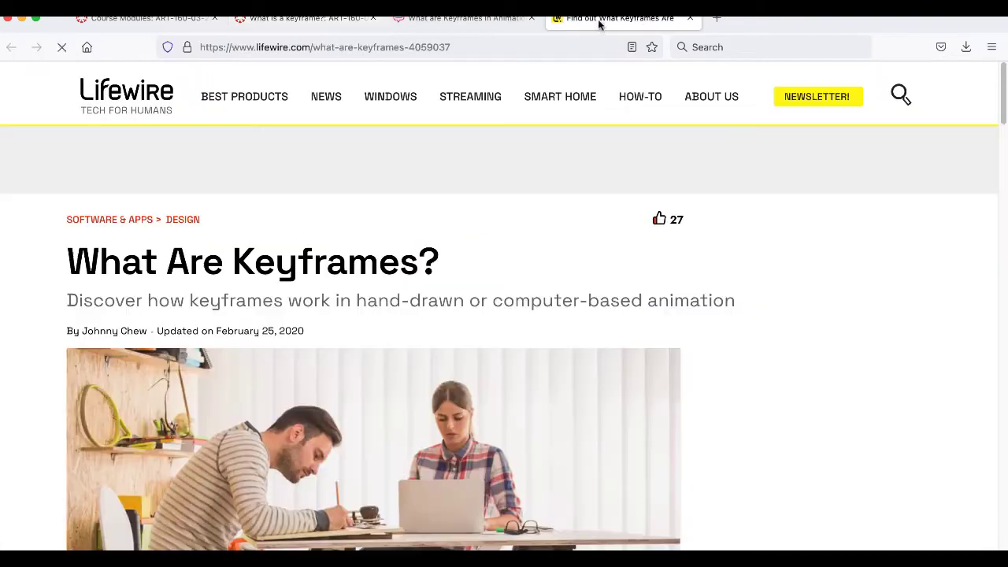
scroll(708, 378, down, 5)
scroll(709, 379, down, 10)
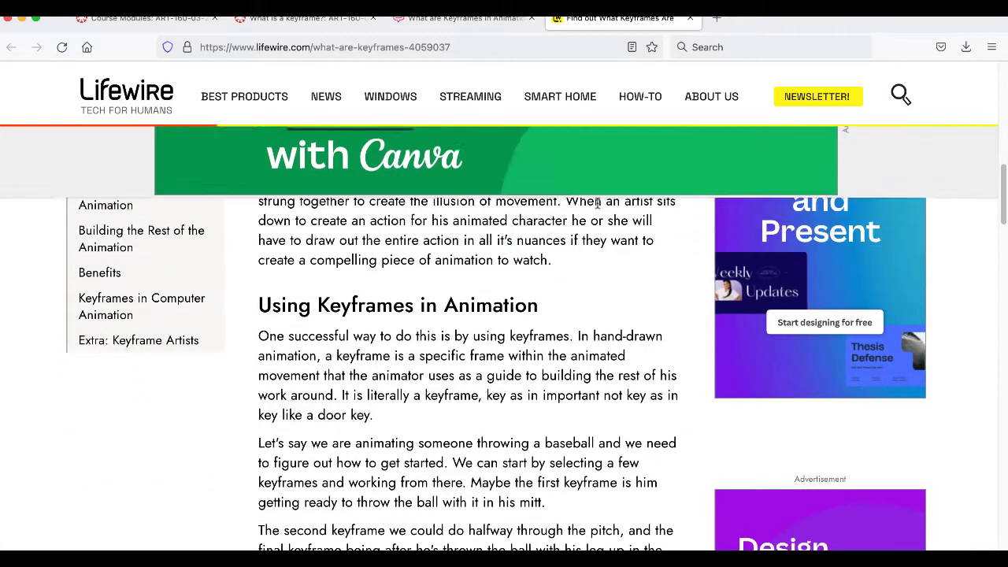
scroll(633, 337, down, 2)
scroll(634, 337, down, 10)
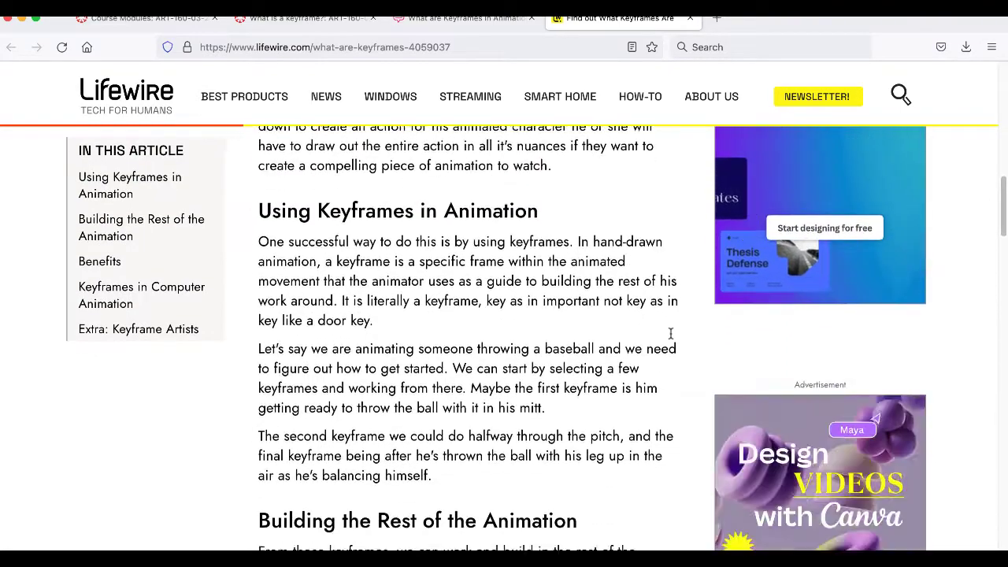
scroll(670, 339, down, 9)
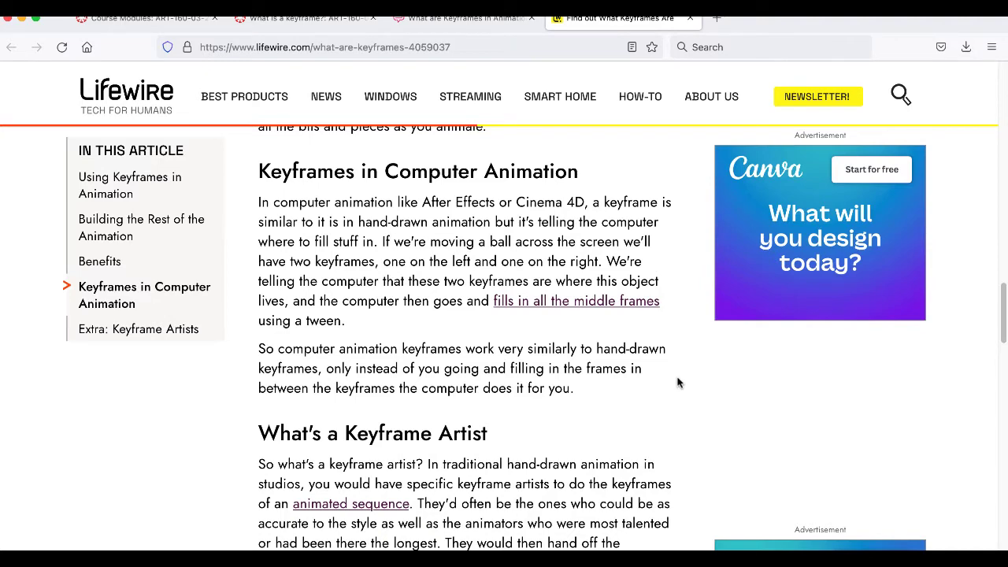
scroll(677, 383, down, 5)
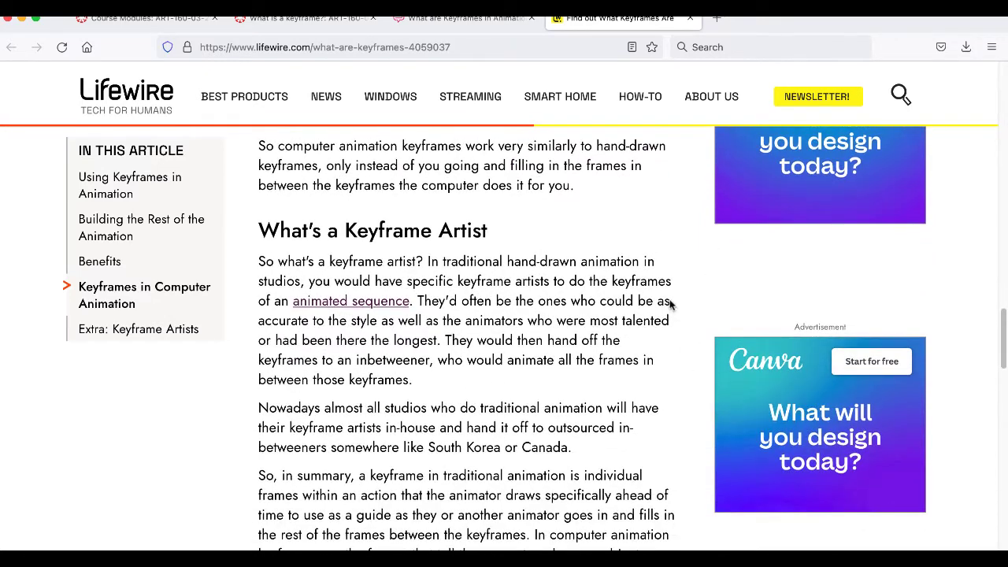
scroll(669, 304, down, 3)
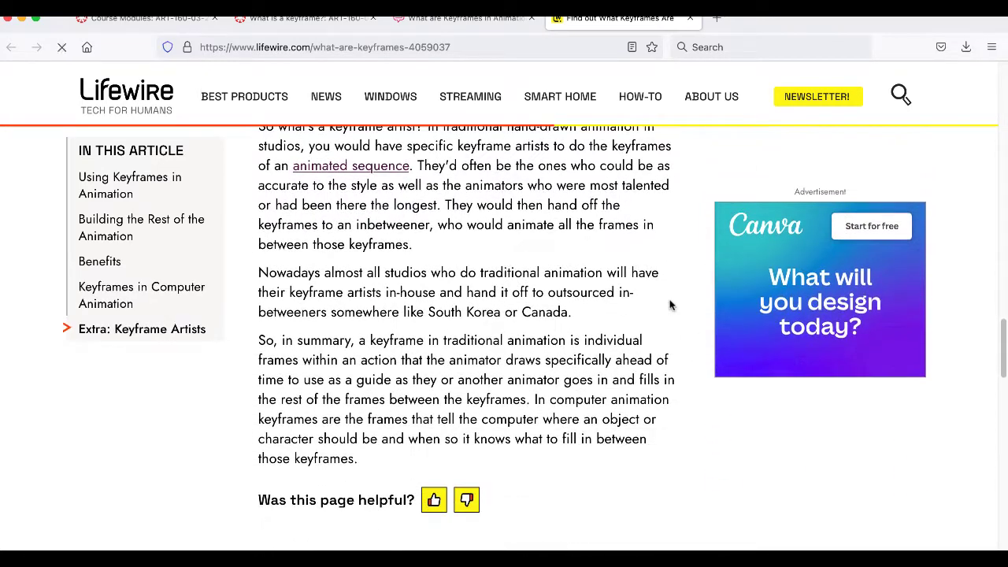
click(689, 18)
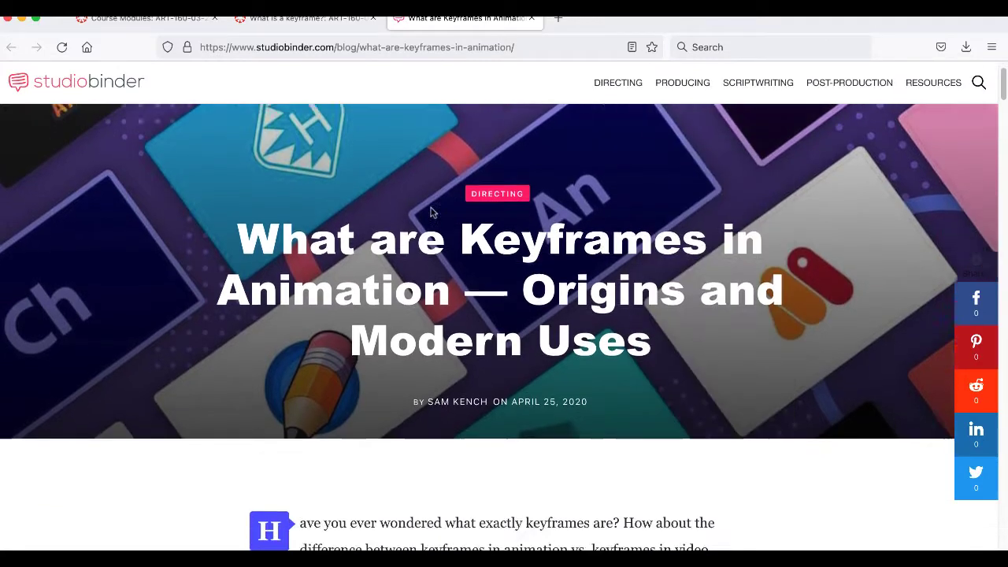
- Read the keyframe definition and keyframe characteristics in the StudioBinder article
scroll(590, 219, down, 4)
scroll(587, 220, down, 7)
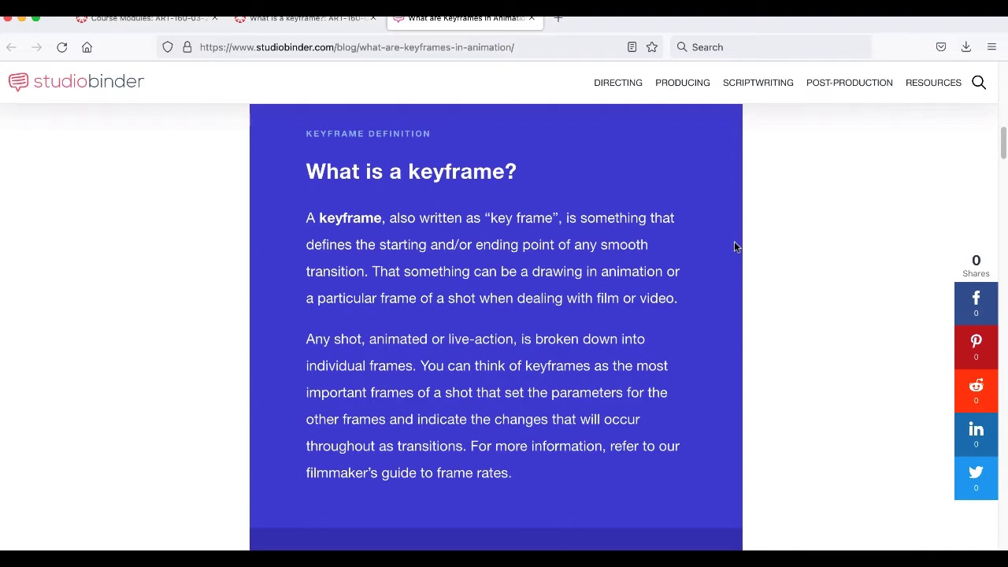
scroll(734, 246, down, 5)
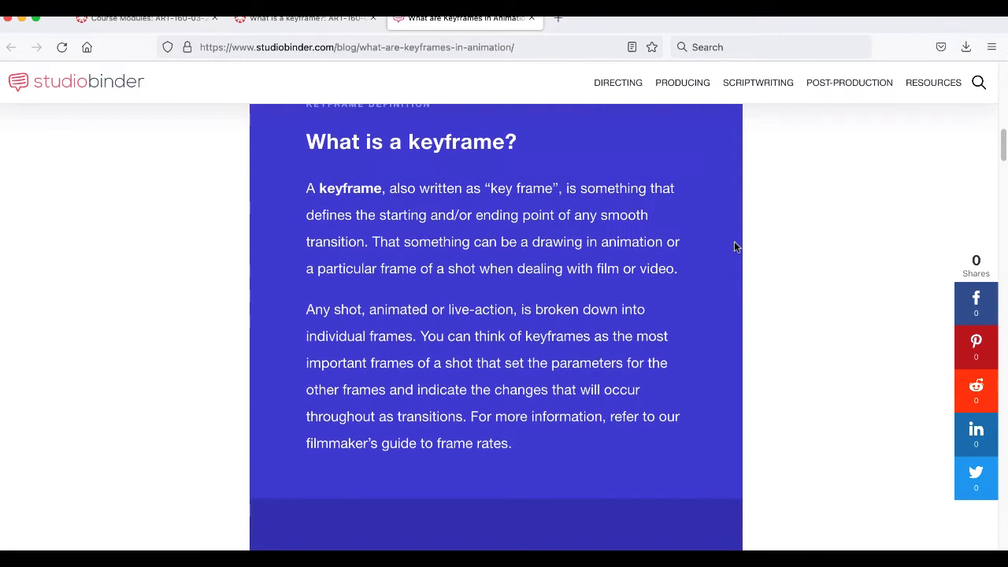
scroll(734, 246, down, 7)
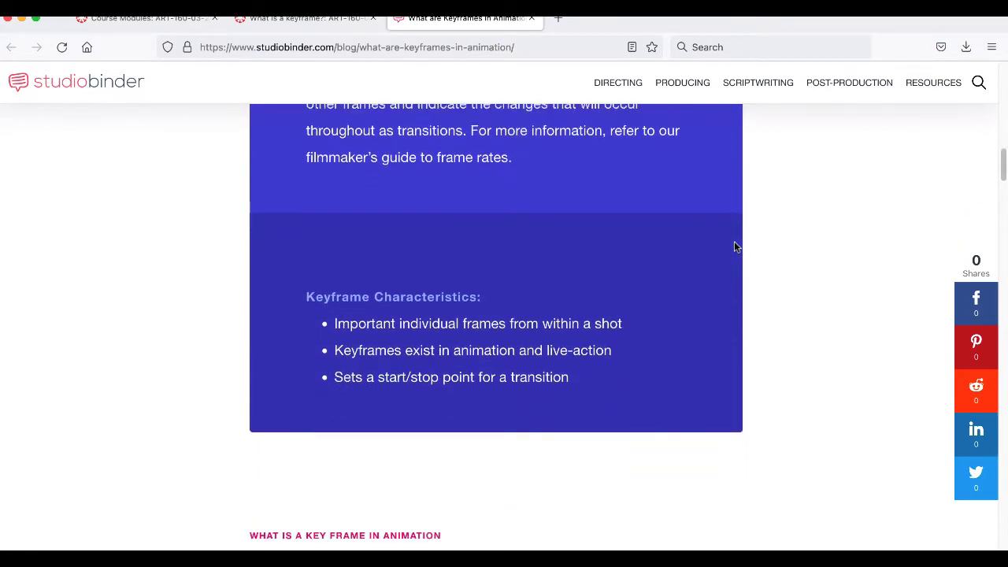
- Read the StudioBinder section on the origin of keyframes, including how lead animators' keyframes relate to inbetweens
scroll(734, 247, down, 2)
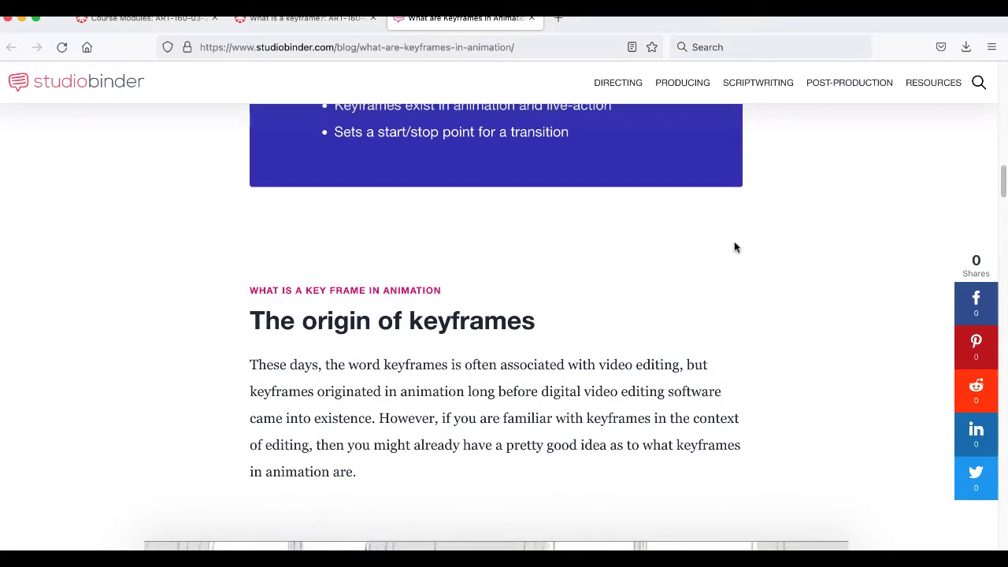
scroll(734, 247, down, 2)
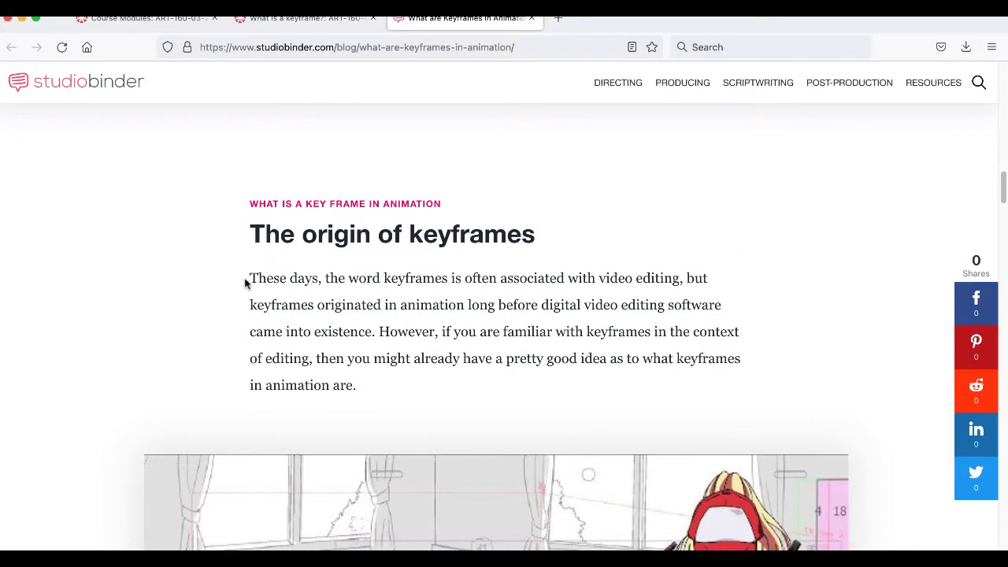
scroll(303, 273, down, 1)
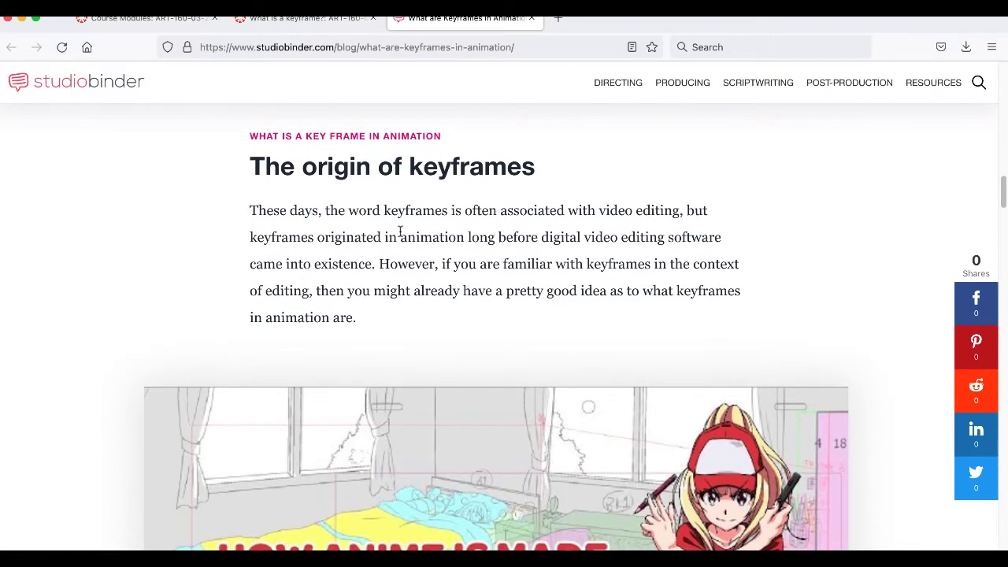
scroll(400, 231, down, 7)
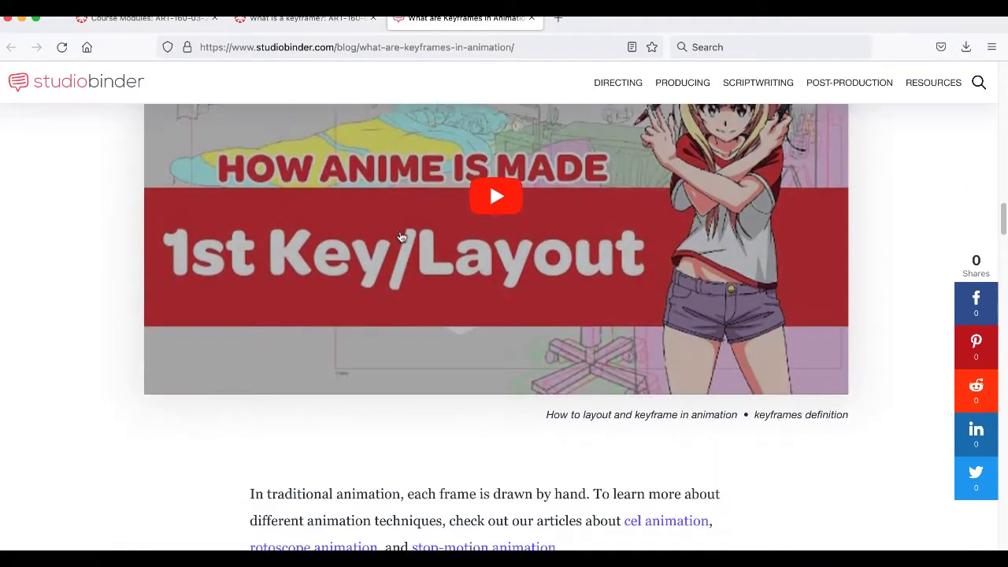
scroll(400, 236, down, 5)
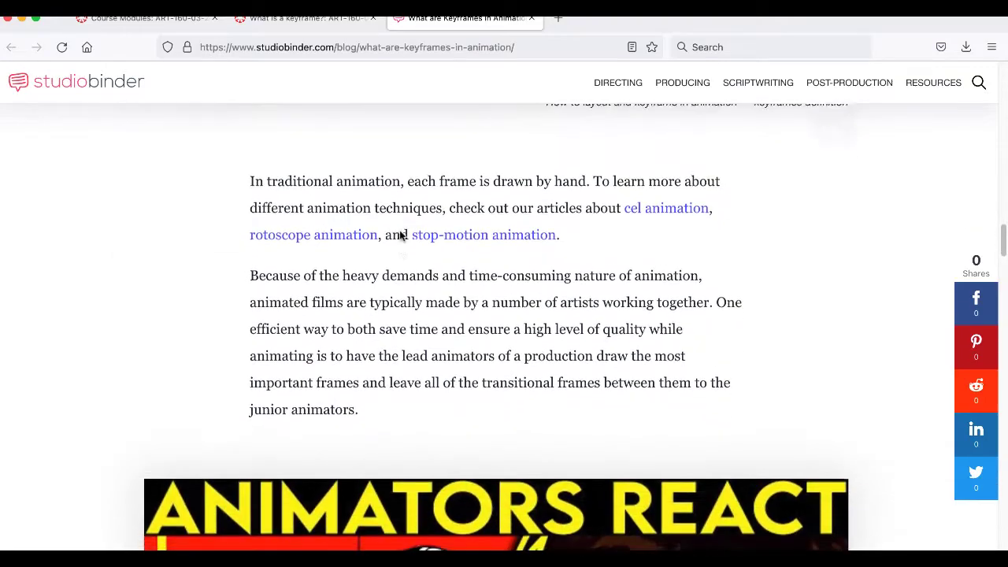
scroll(399, 236, down, 7)
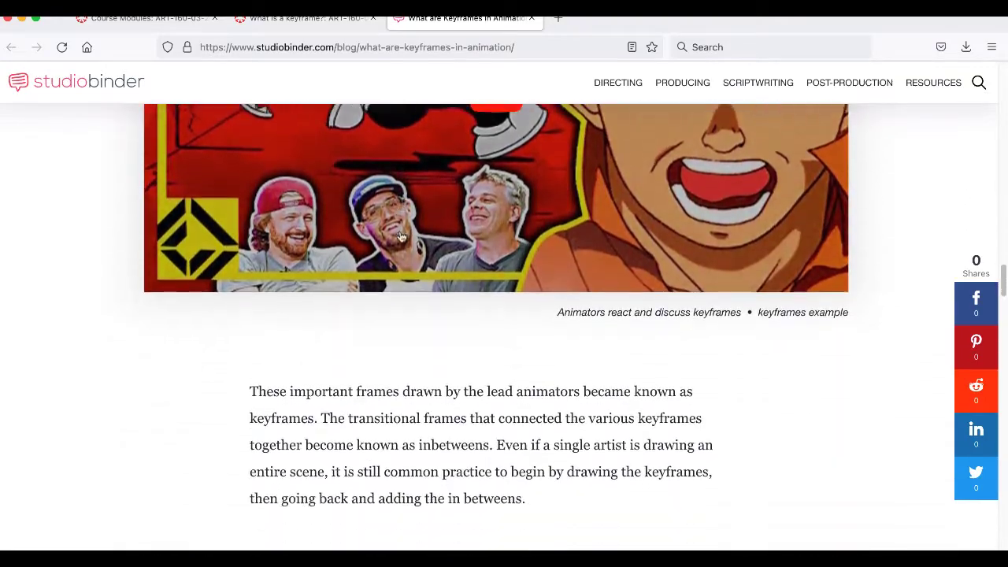
scroll(399, 236, down, 2)
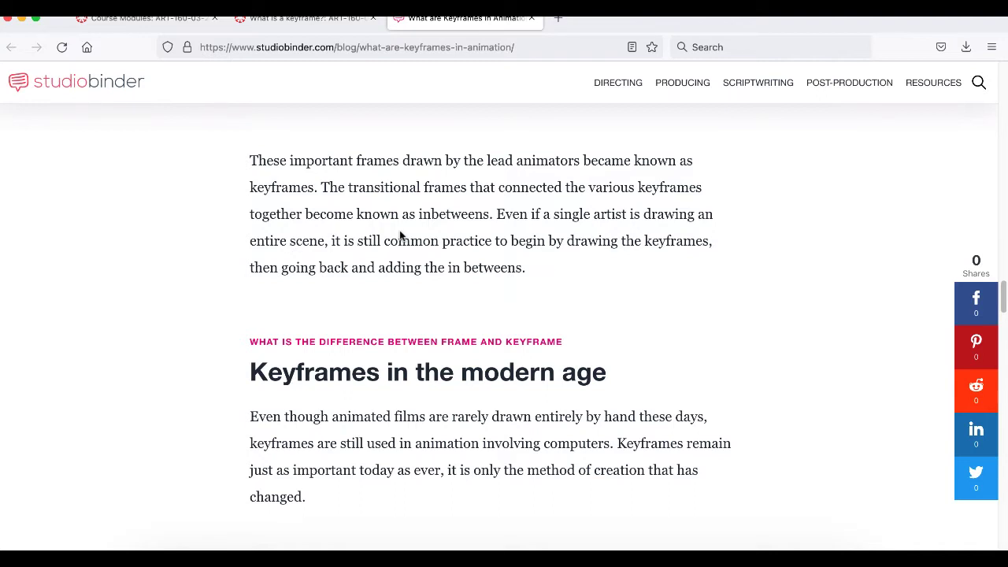
- Read the "Keyframes in the modern age" section, skim the rest of the StudioBinder article, and close it
scroll(399, 234, down, 3)
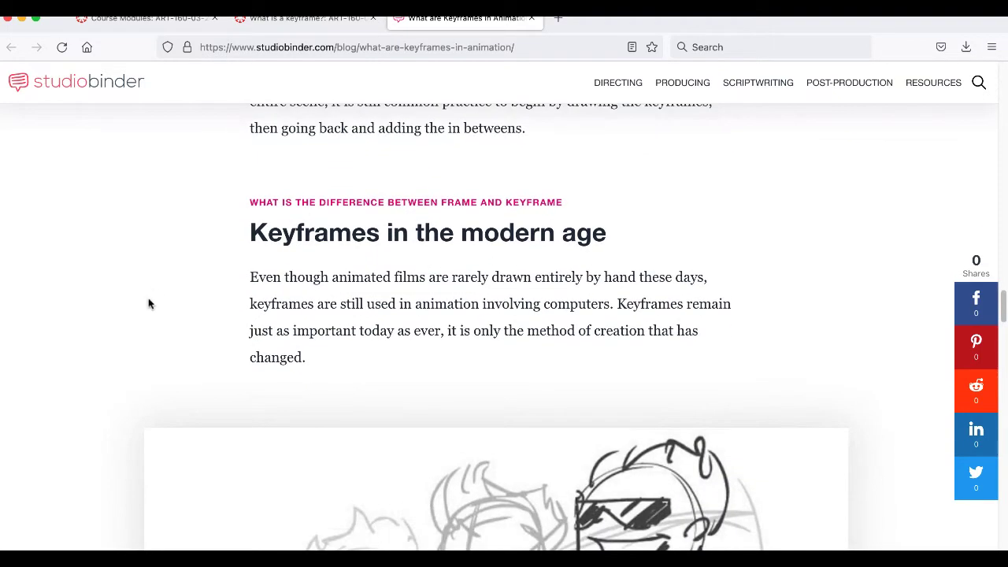
scroll(149, 303, down, 5)
scroll(150, 304, down, 10)
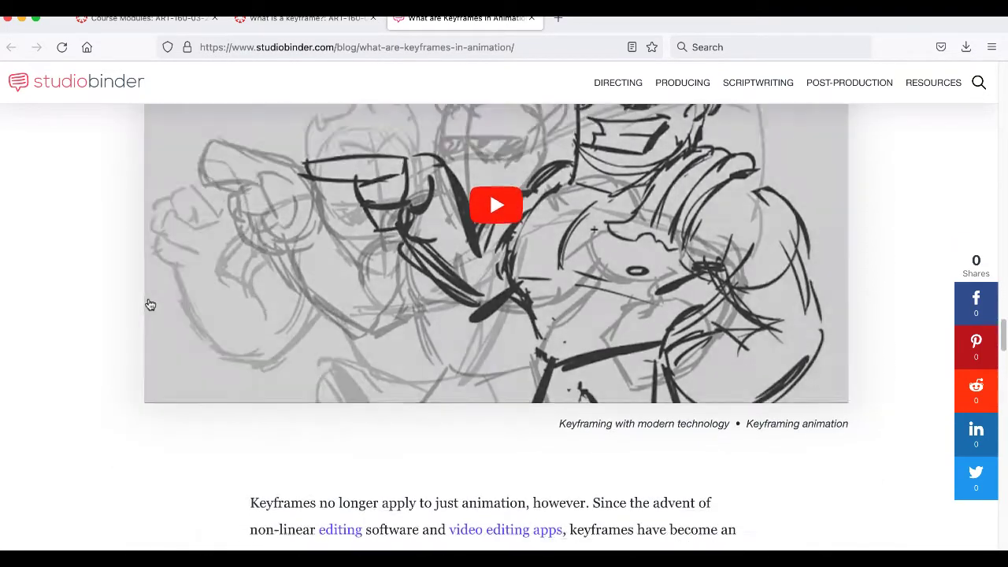
scroll(148, 303, down, 20)
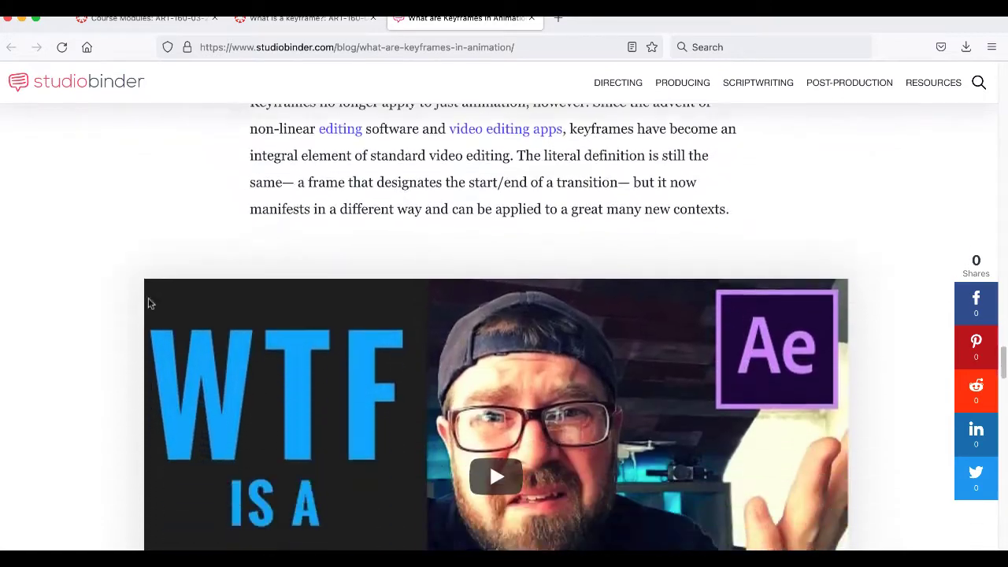
scroll(148, 304, down, 15)
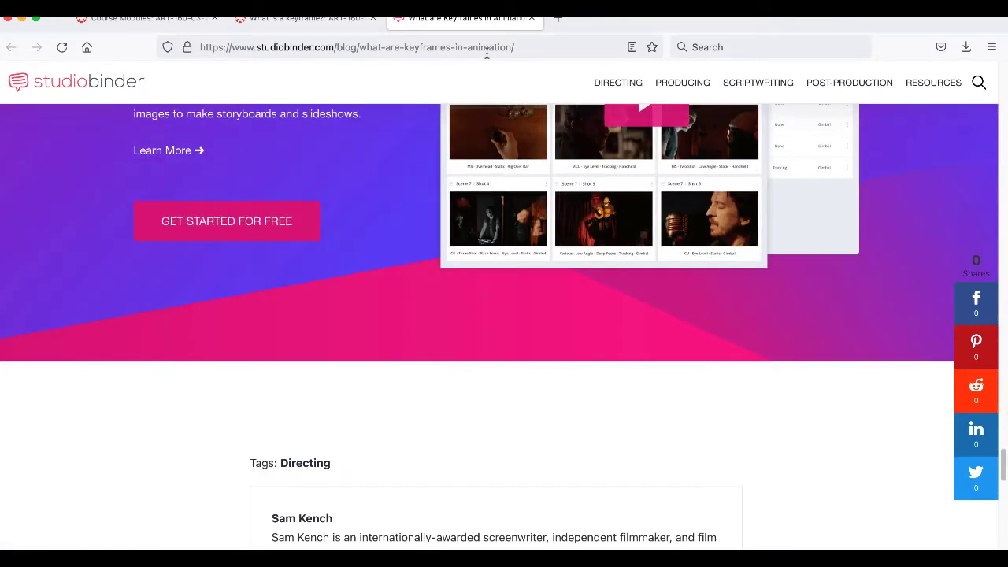
click(531, 18)
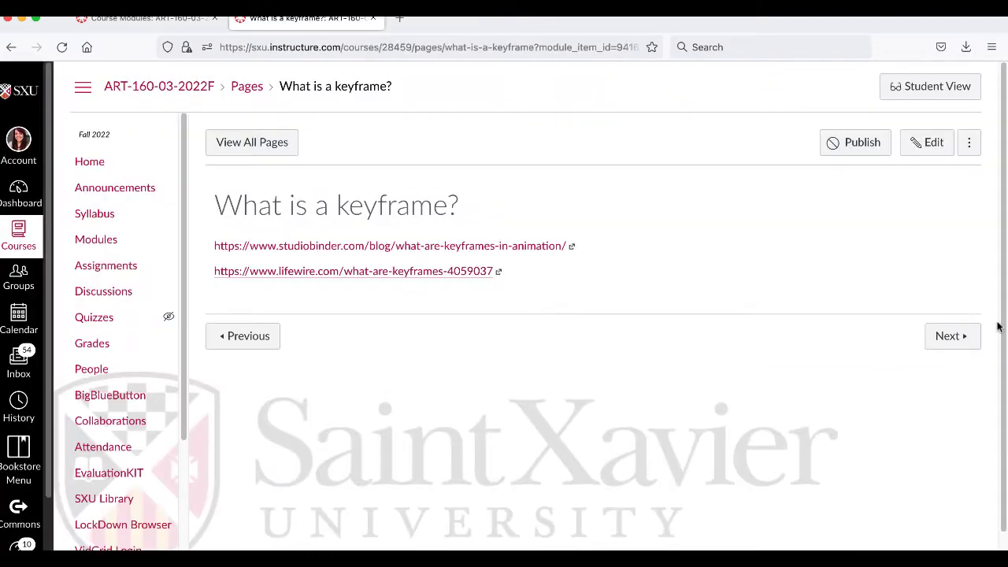
- Go to the Walk Cycle course page and play its reference video, Athletic Male Standard Walk, in a new tab
click(962, 337)
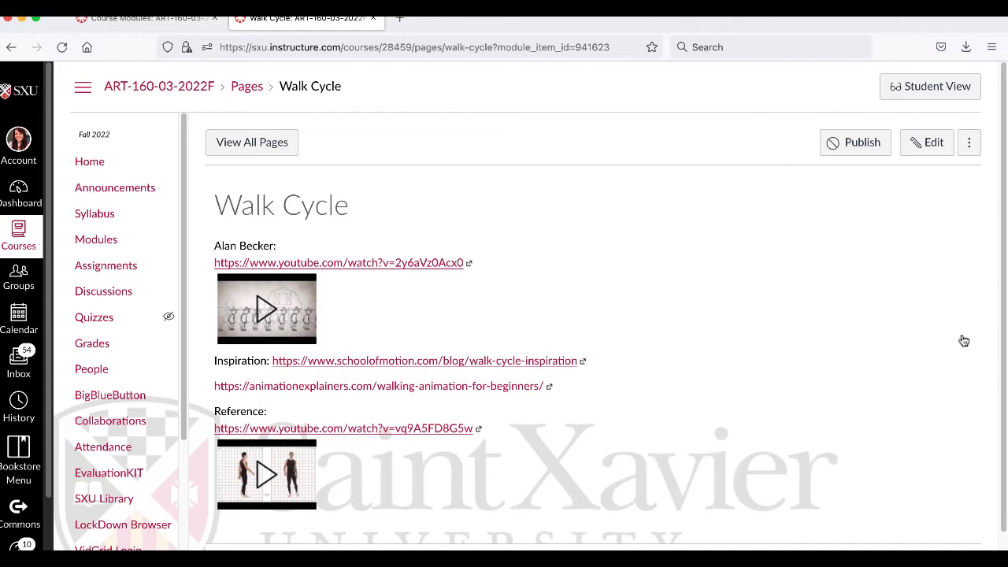
right_click(431, 428)
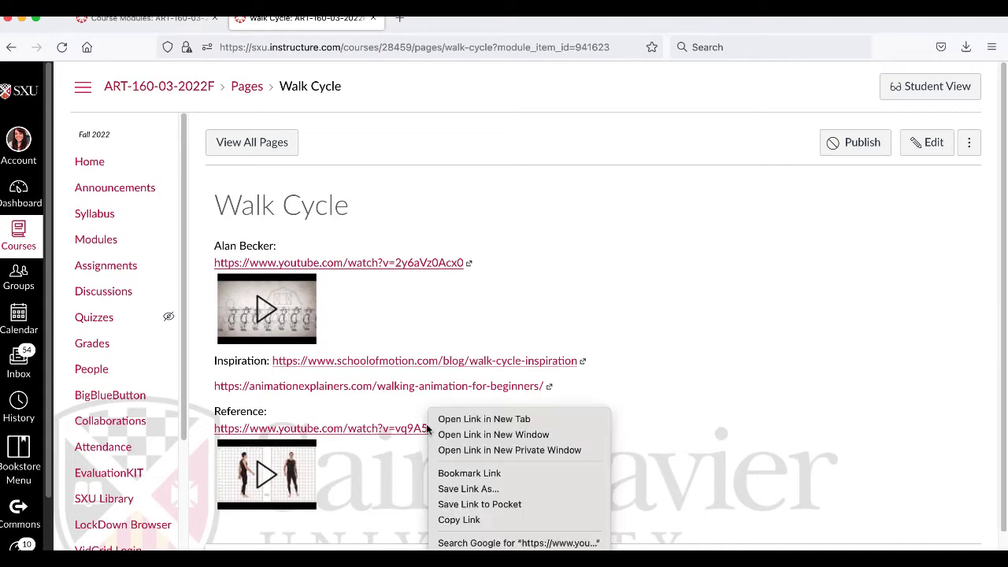
click(445, 418)
click(441, 19)
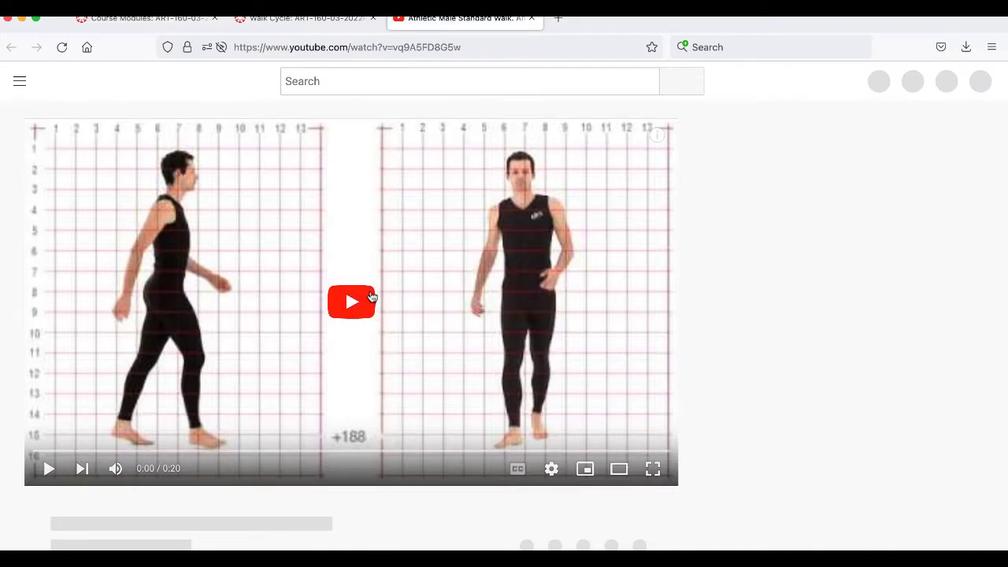
click(370, 296)
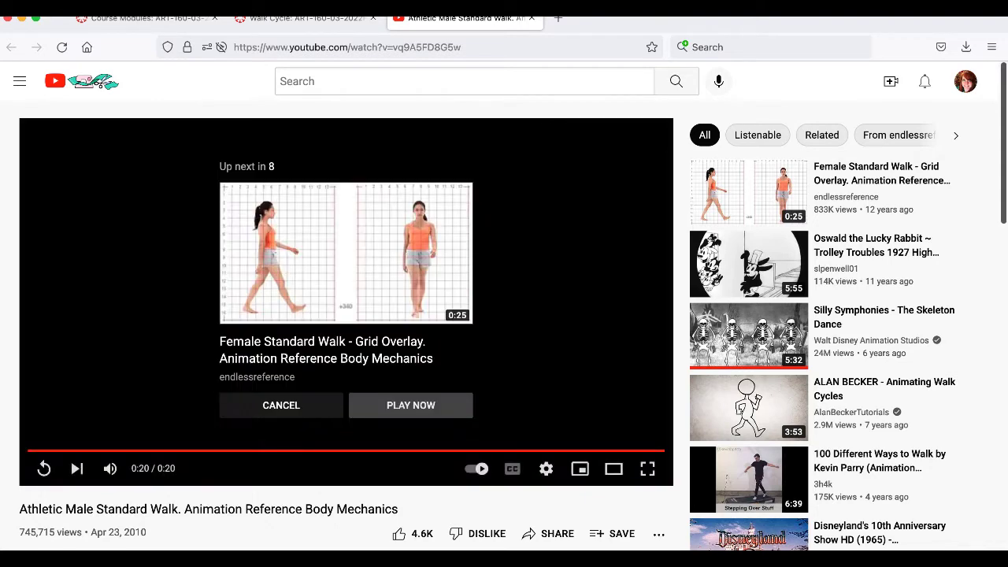
- Play the suggested Female Standard Walk grid overlay reference video, and close it after viewing the walk
click(795, 3)
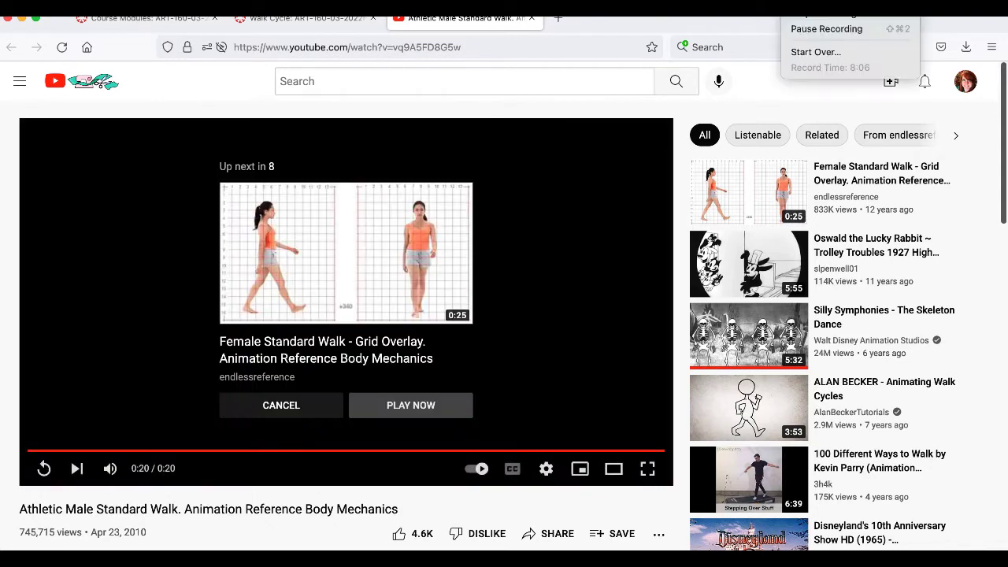
click(809, 31)
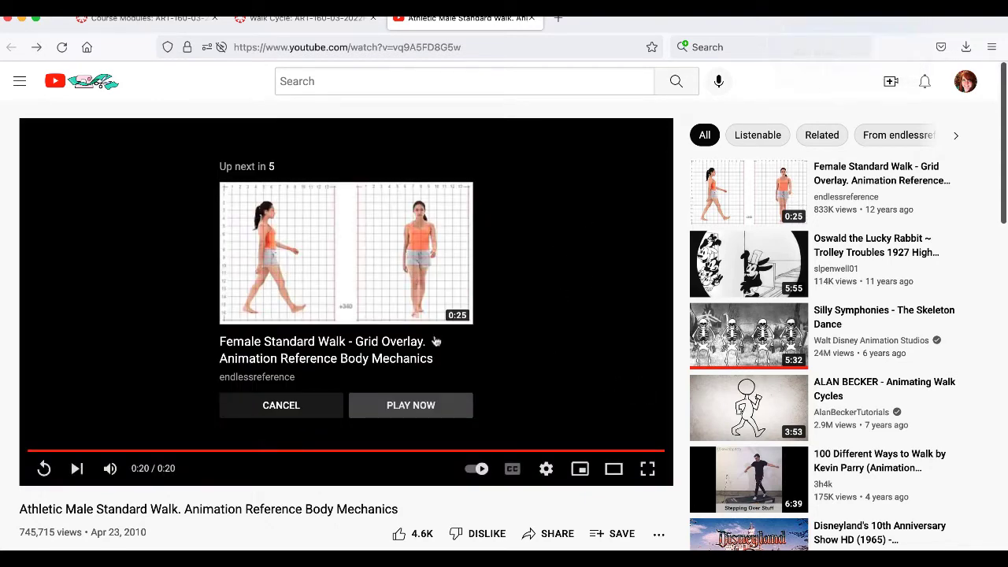
click(448, 404)
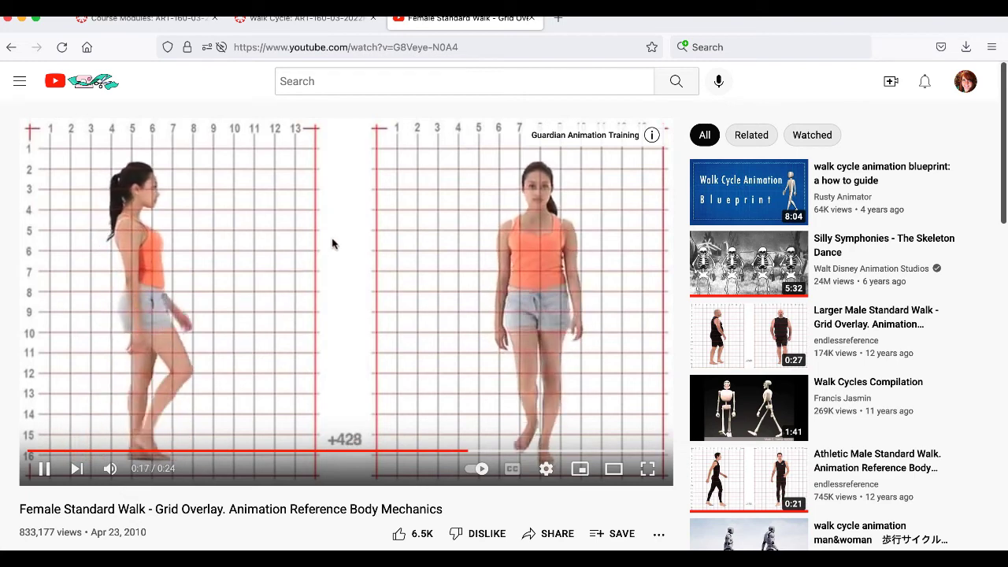
click(530, 17)
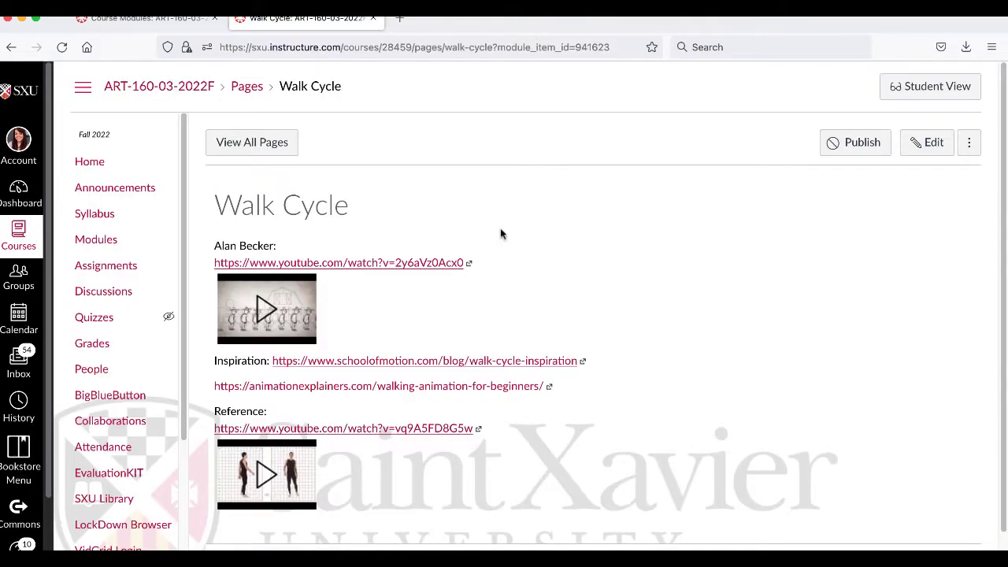
- Open the animationexplainers.com walking animation article and the School of Motion inspiration article in new tabs, and show the animationexplainers.com one
right_click(428, 385)
click(441, 390)
right_click(420, 365)
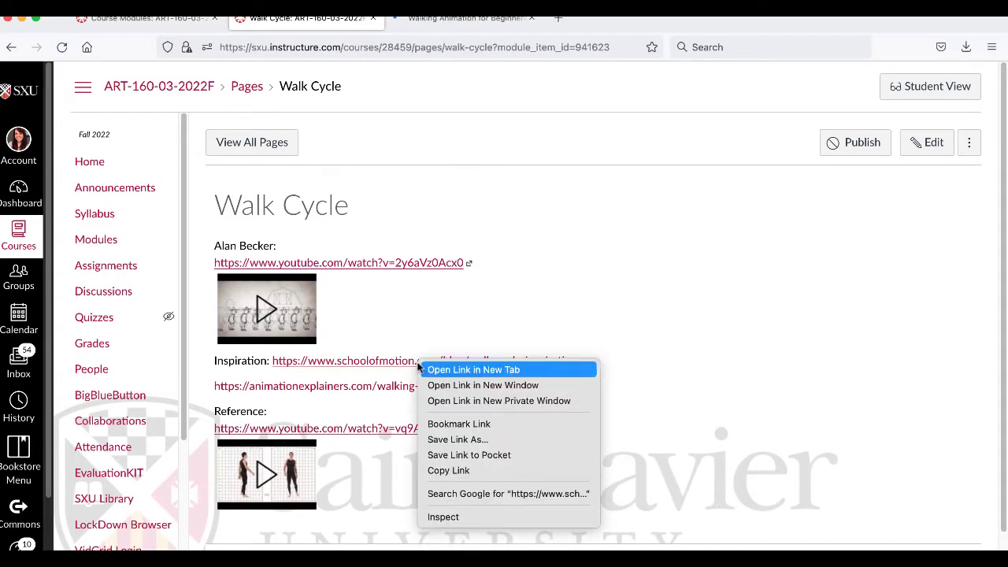
click(448, 370)
click(482, 18)
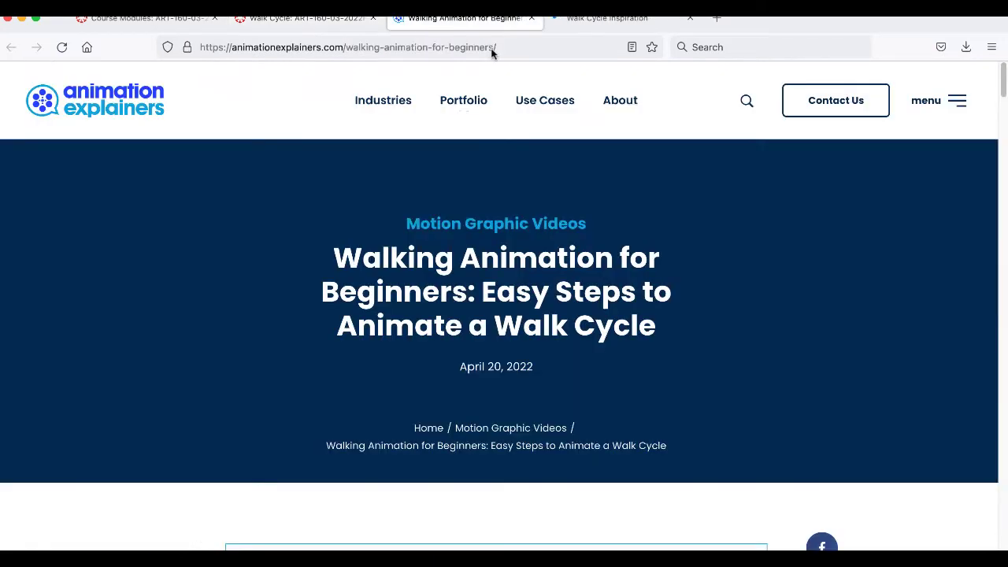
- Skim the walking animation article down to the key stages of the walk cycle and examine the contact and passing poses diagram
scroll(632, 374, down, 5)
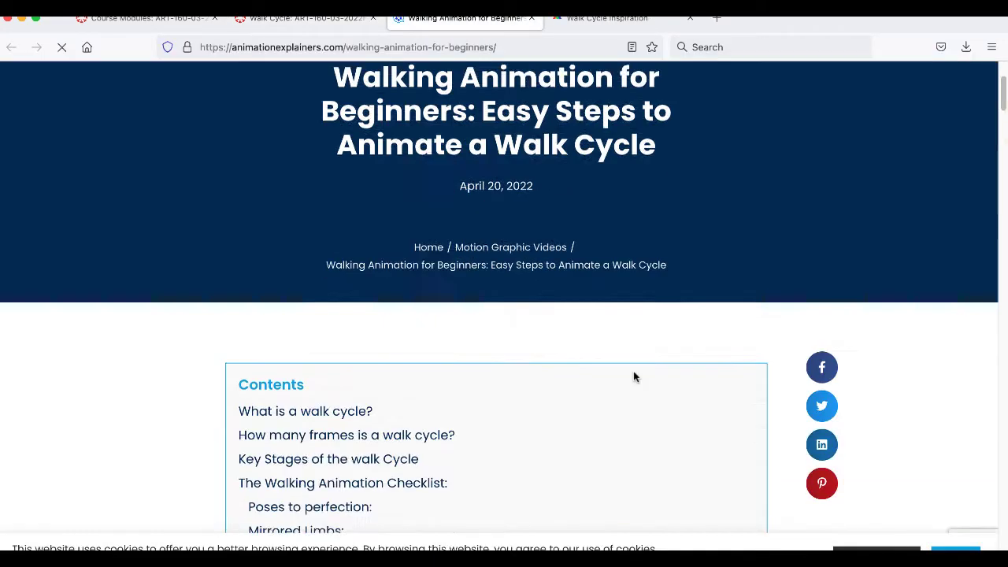
scroll(632, 377, down, 10)
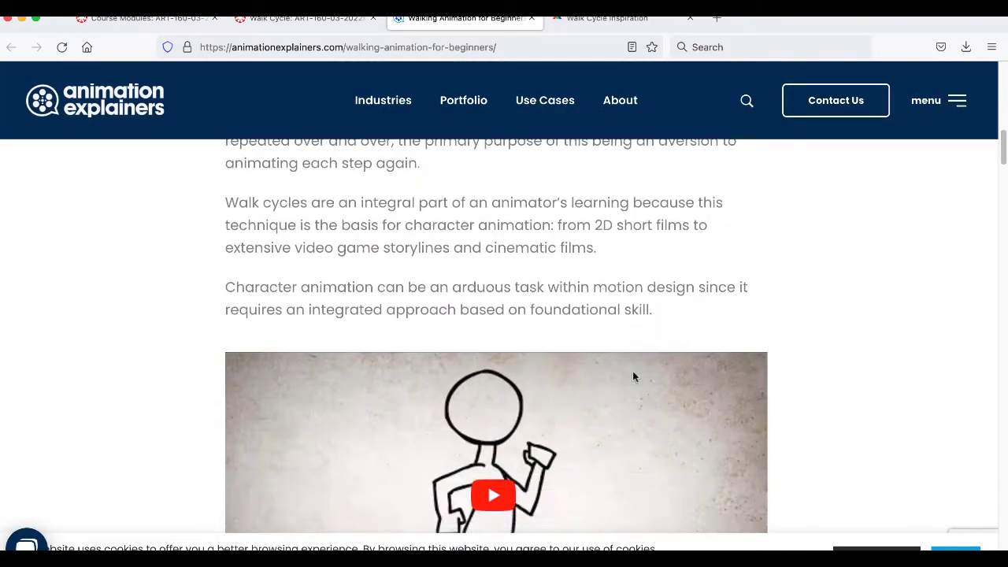
scroll(635, 377, down, 12)
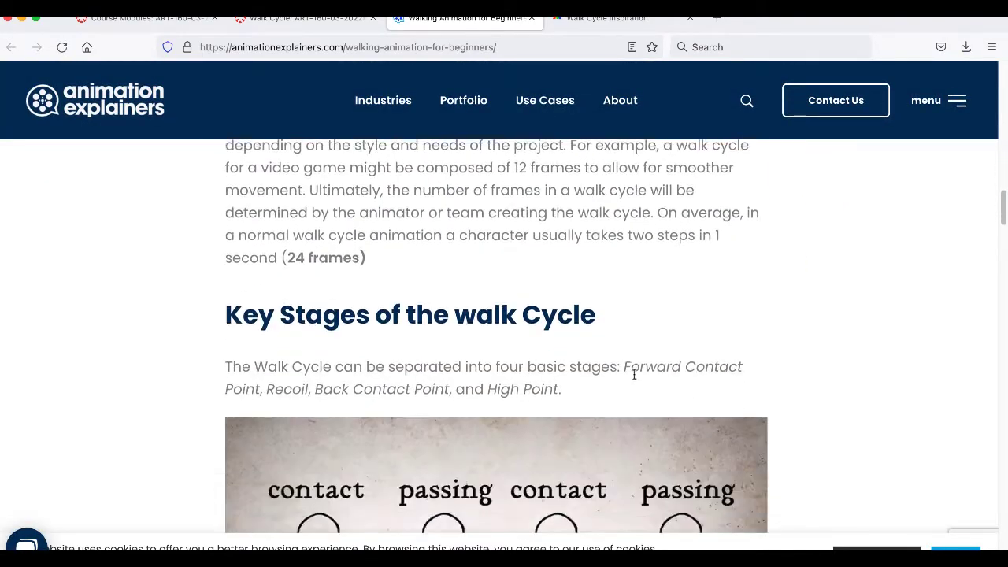
scroll(634, 380, down, 2)
scroll(633, 380, up, 1)
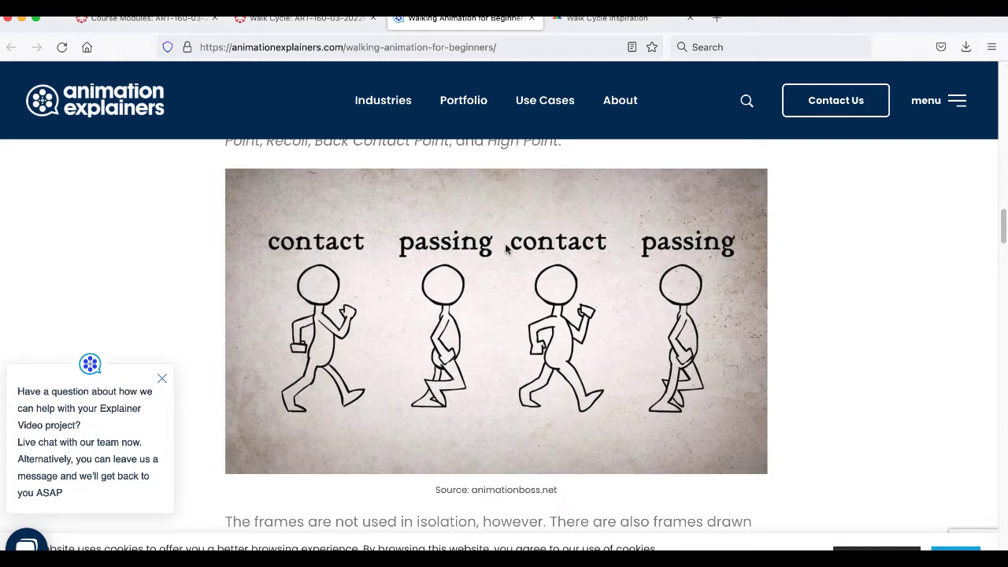
- Skim the pose descriptions, mirrored limbs and body movement sections through the wrap-up, and close the walking animation article
scroll(684, 337, down, 10)
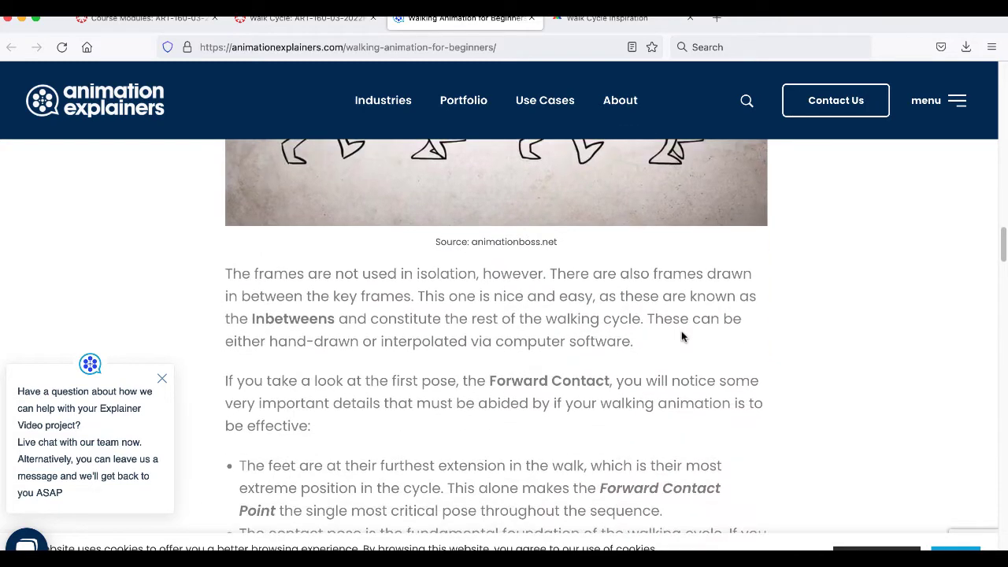
scroll(683, 337, down, 10)
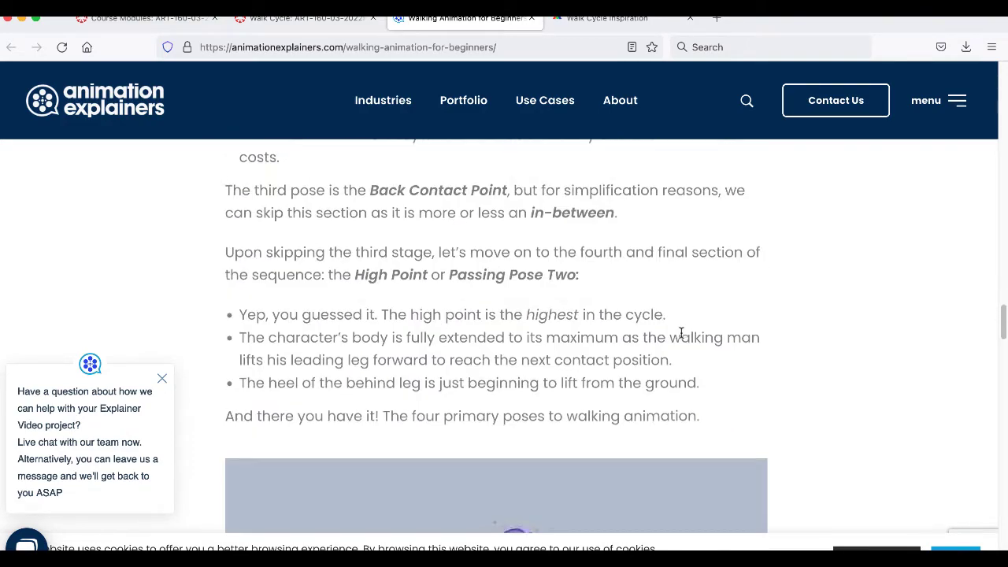
scroll(682, 337, down, 7)
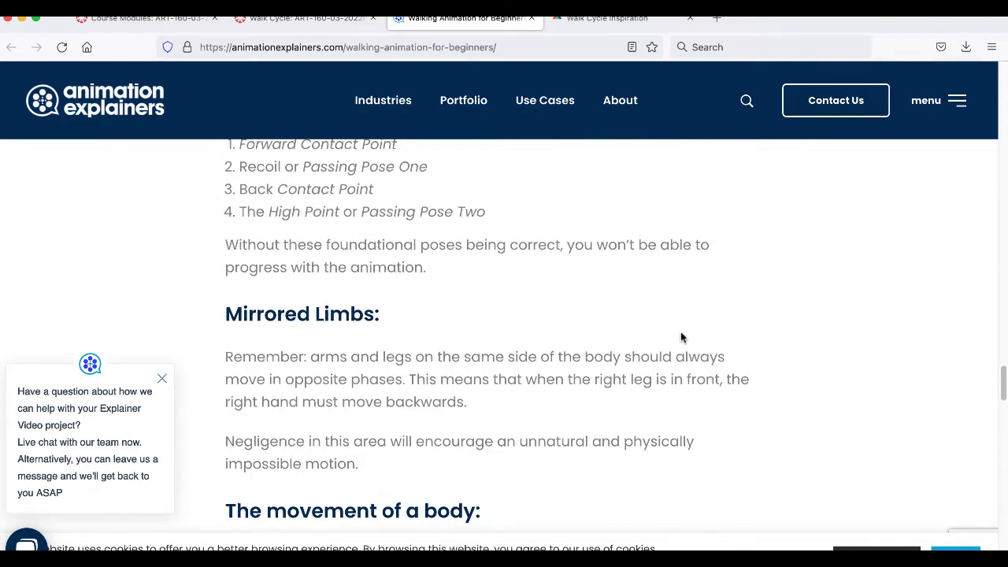
scroll(680, 331, down, 14)
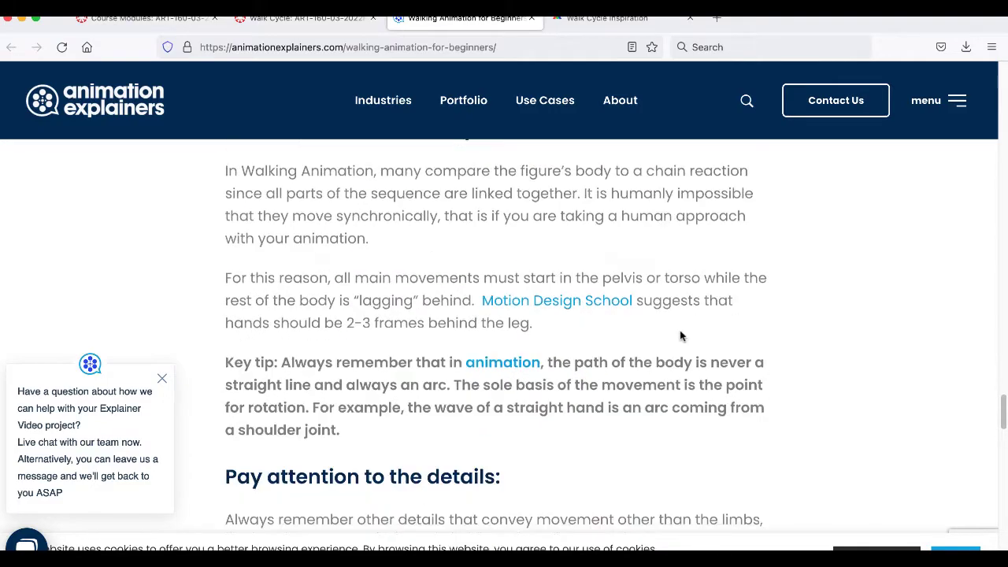
scroll(680, 331, down, 5)
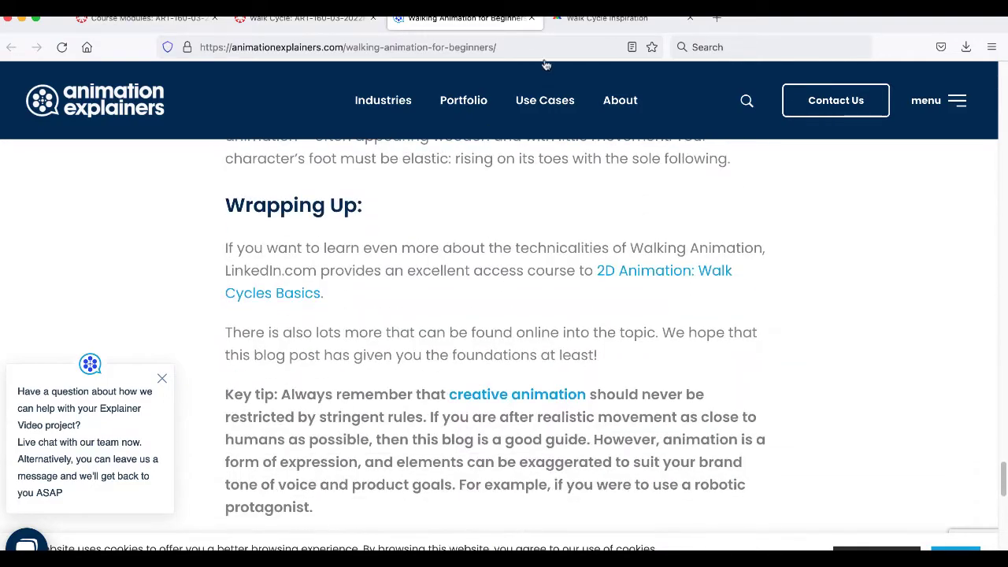
click(532, 17)
- Read the basics of the walk cycle in the School of Motion article, examining the Animator's Survival Kit pose chart
scroll(571, 218, down, 8)
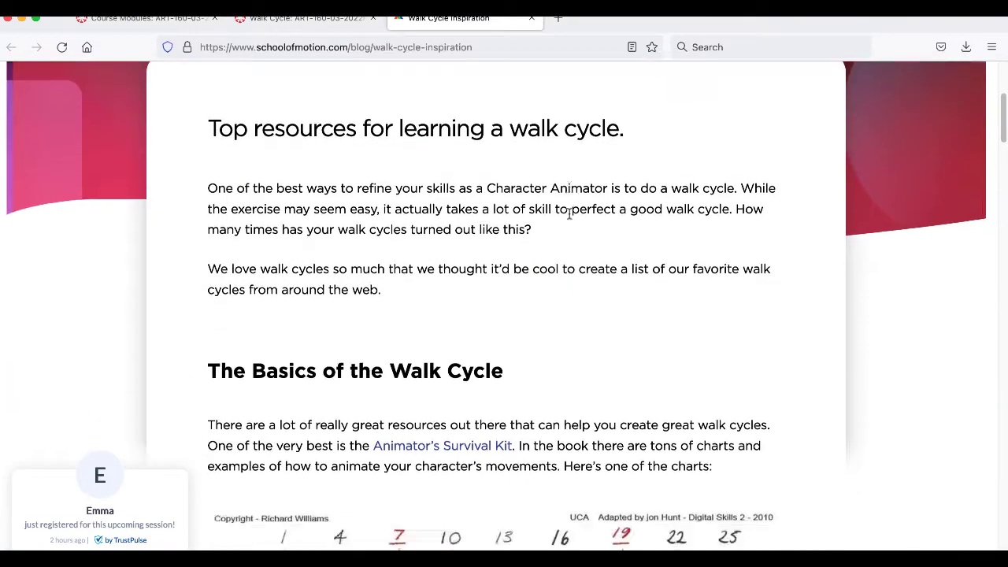
scroll(571, 217, down, 1)
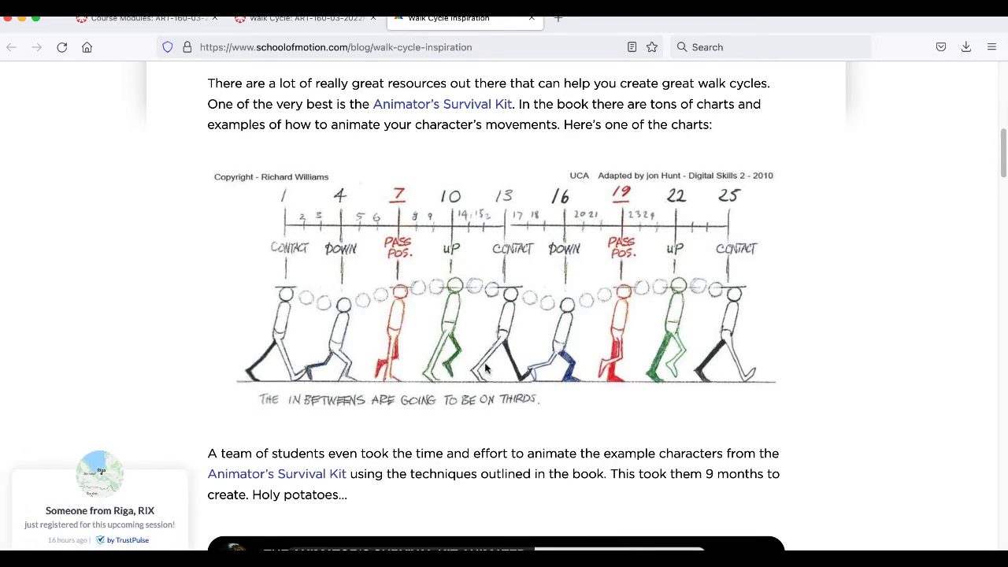
scroll(435, 358, down, 5)
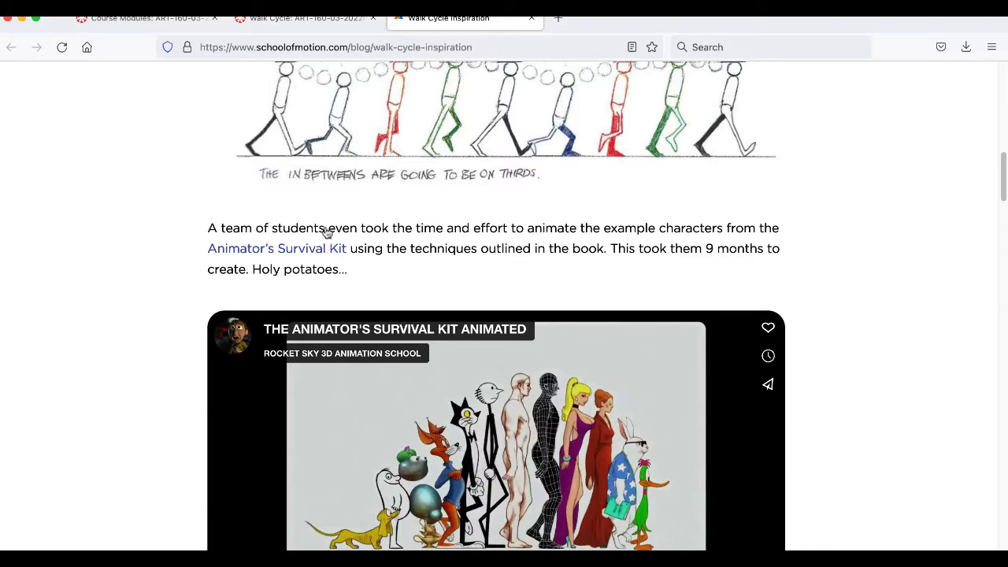
scroll(116, 237, down, 3)
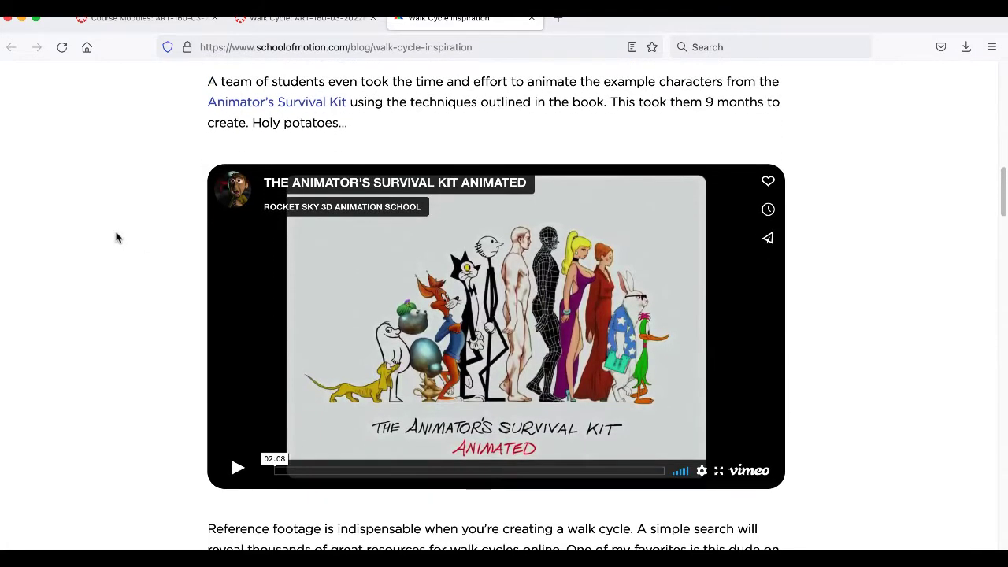
scroll(117, 238, down, 1)
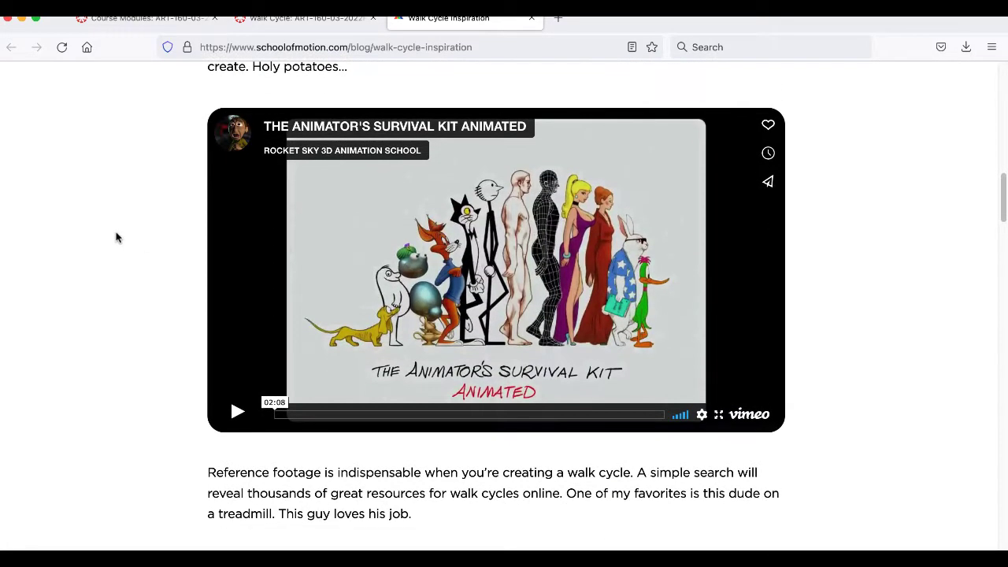
- Play the embedded video The Animator's Survival Kit Animated with the volume raised, and pause it near the end
click(237, 411)
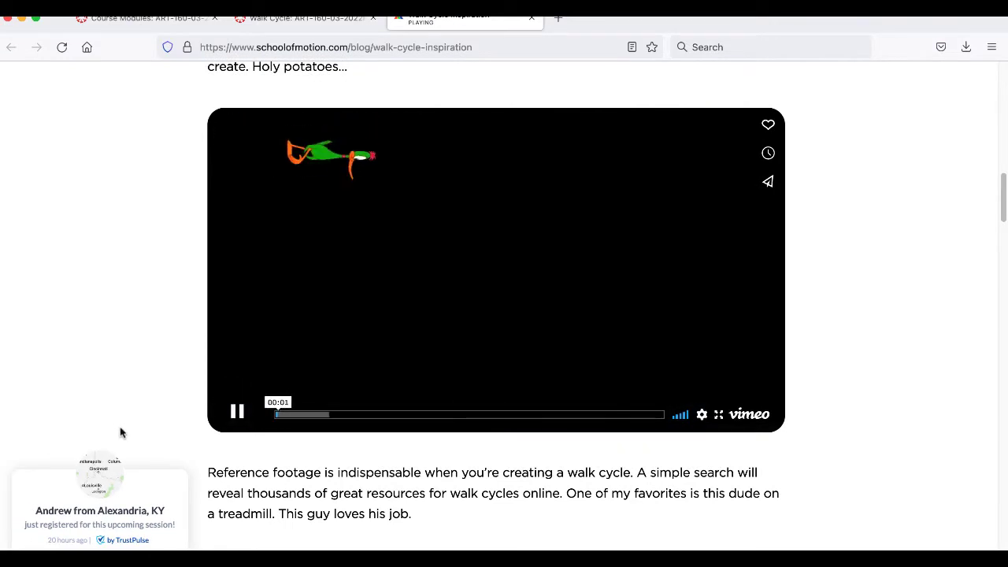
key(XF86AudioRaiseVolume)
key(XF86AudioRaiseVolume)
key(XF86AudioRaiseVolume)
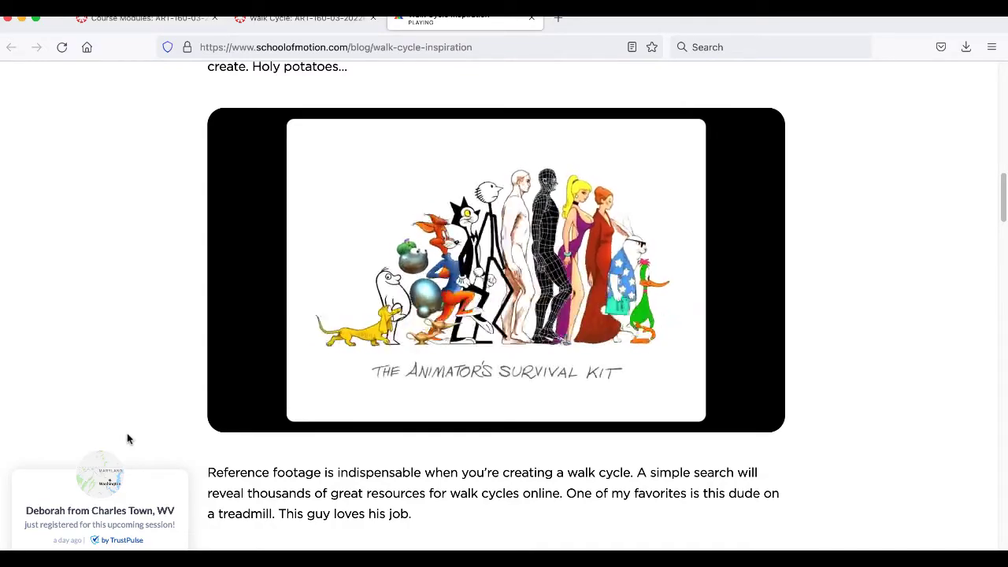
click(239, 417)
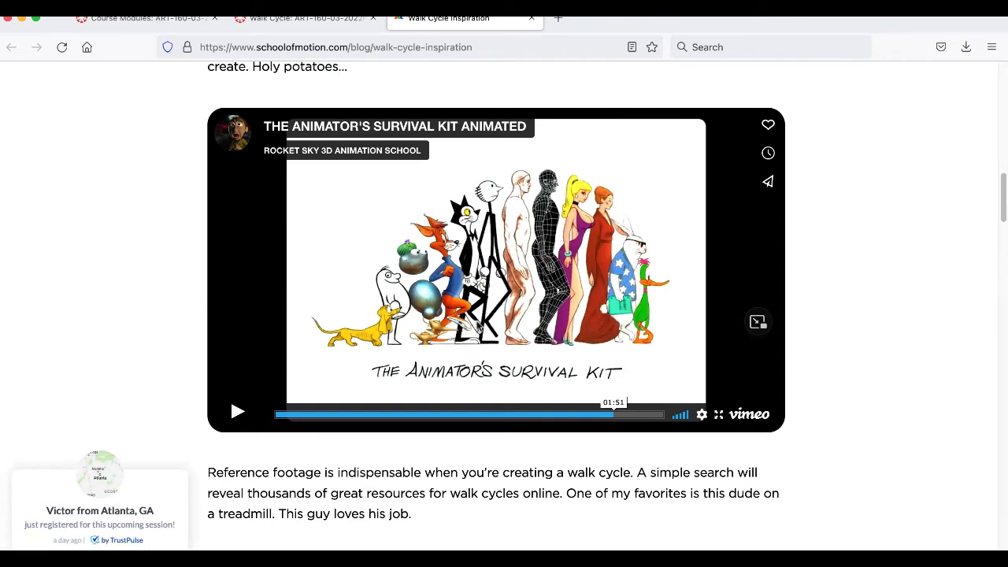
- Play the embedded 100 Ways to Walk video from about 0:34, and pause it after a few example walks
scroll(490, 323, down, 5)
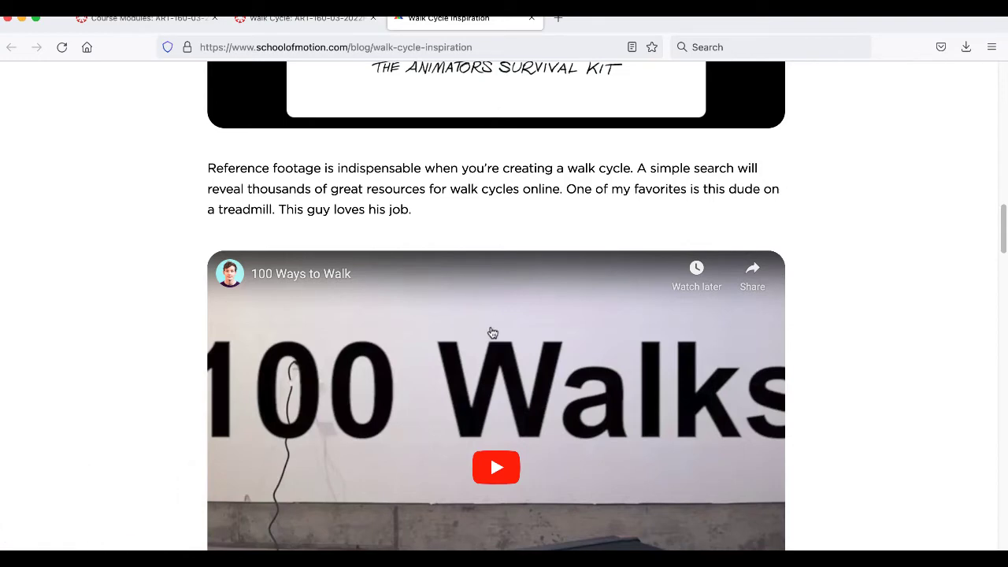
scroll(463, 304, down, 4)
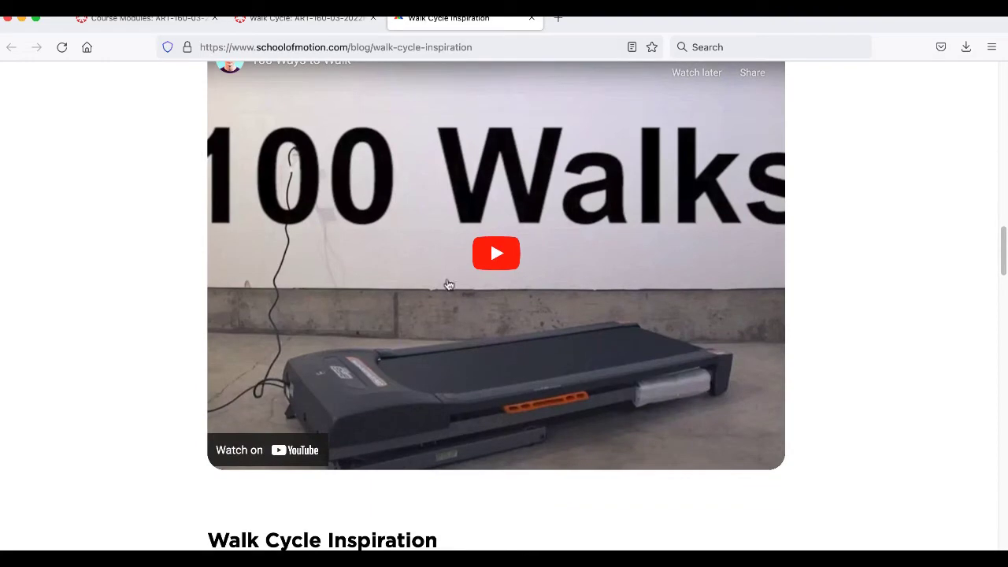
click(480, 254)
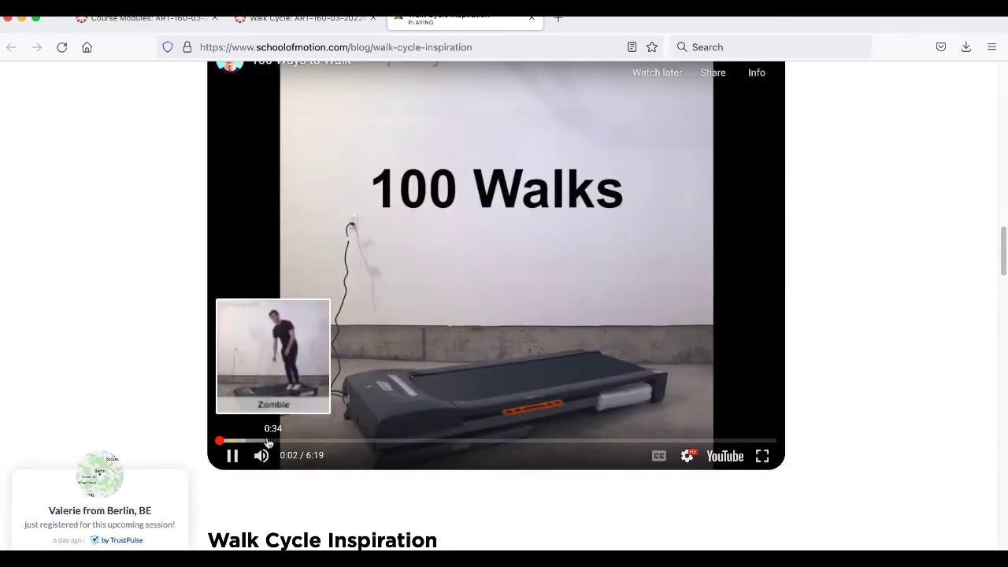
click(267, 441)
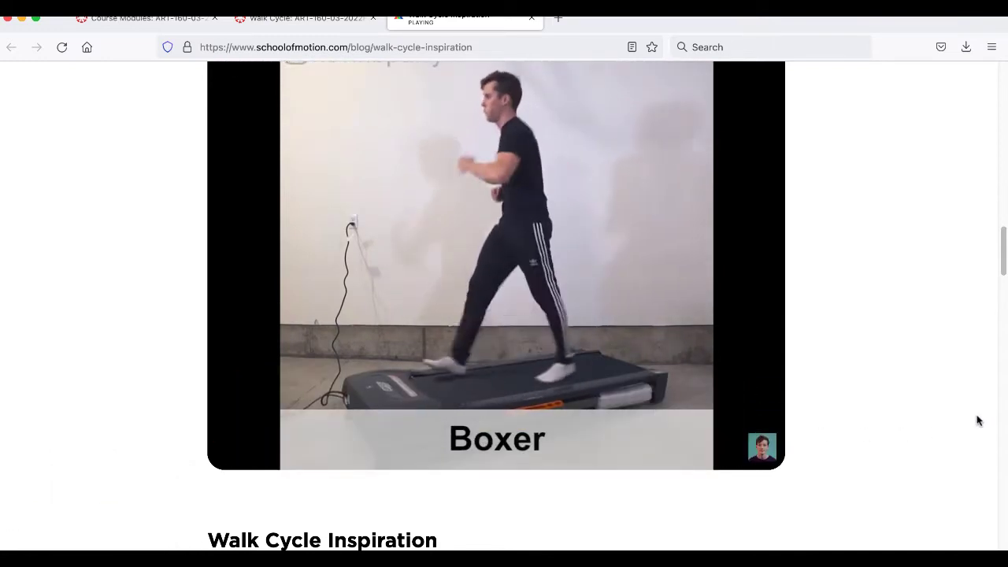
click(231, 454)
- Skim the Walk Cycle Inspiration examples to the end of the School of Motion article, and close it
scroll(273, 430, down, 5)
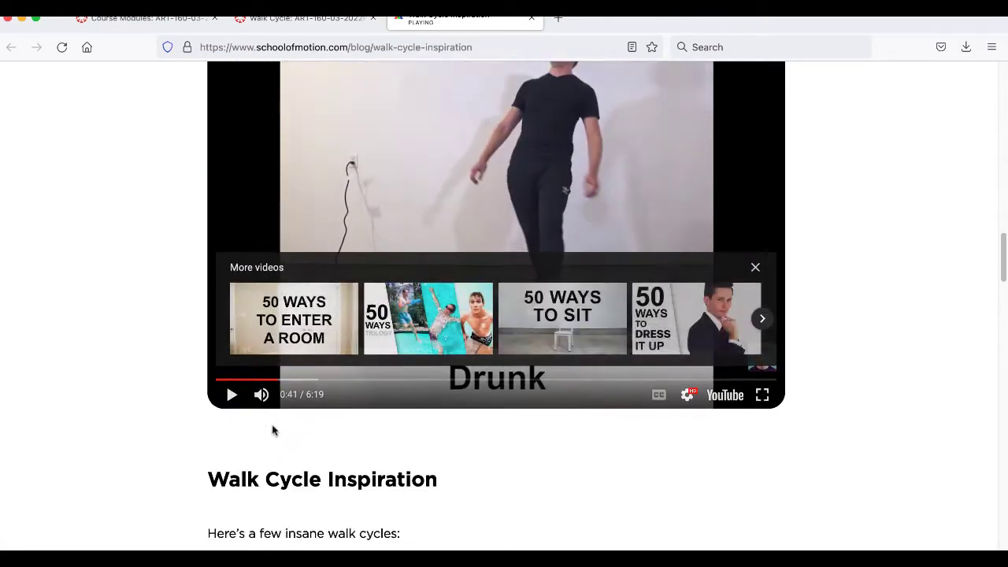
scroll(351, 417, down, 10)
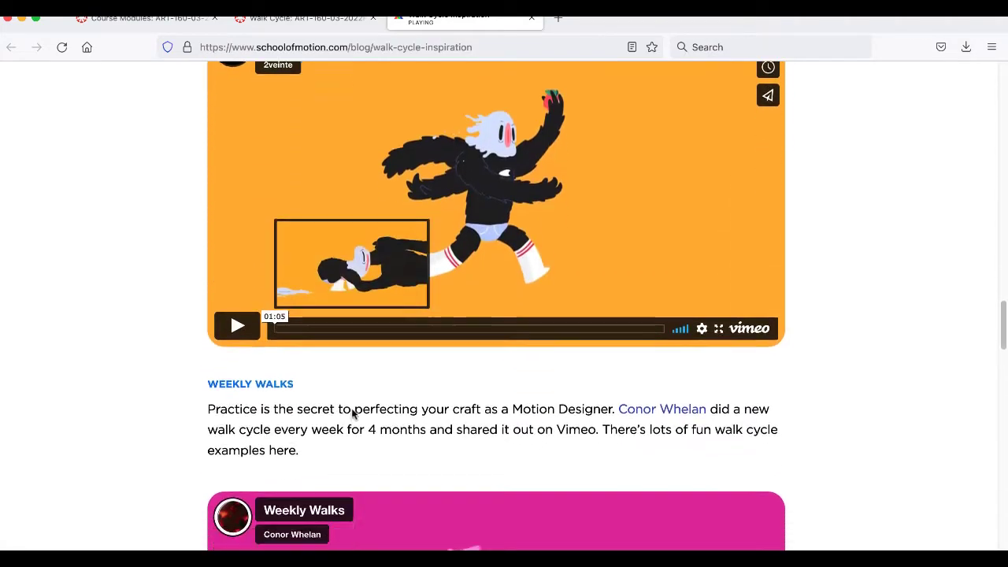
scroll(351, 413, down, 18)
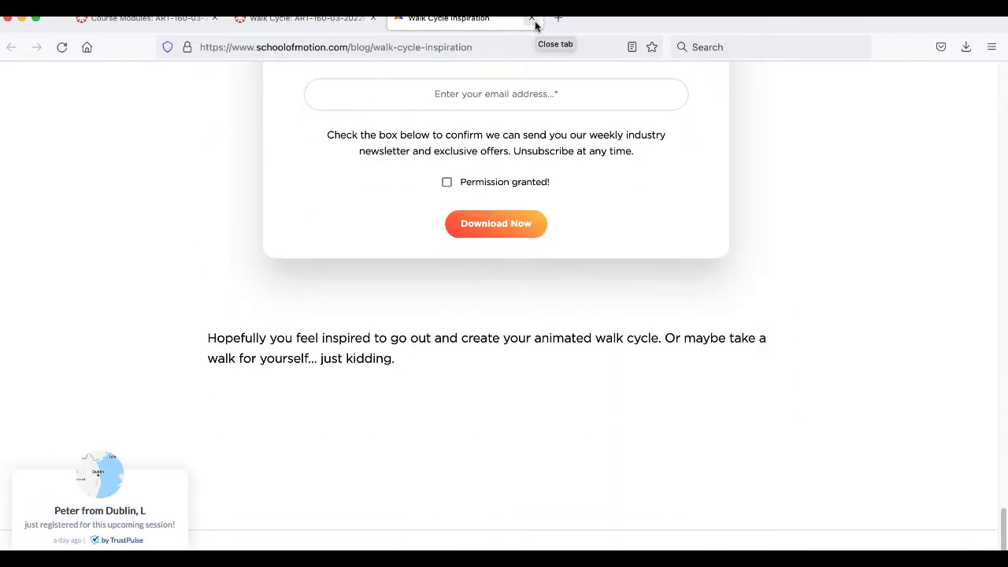
click(532, 19)
- Open the Alan Becker walk cycle video from the course page in a new tab and start playback
right_click(399, 264)
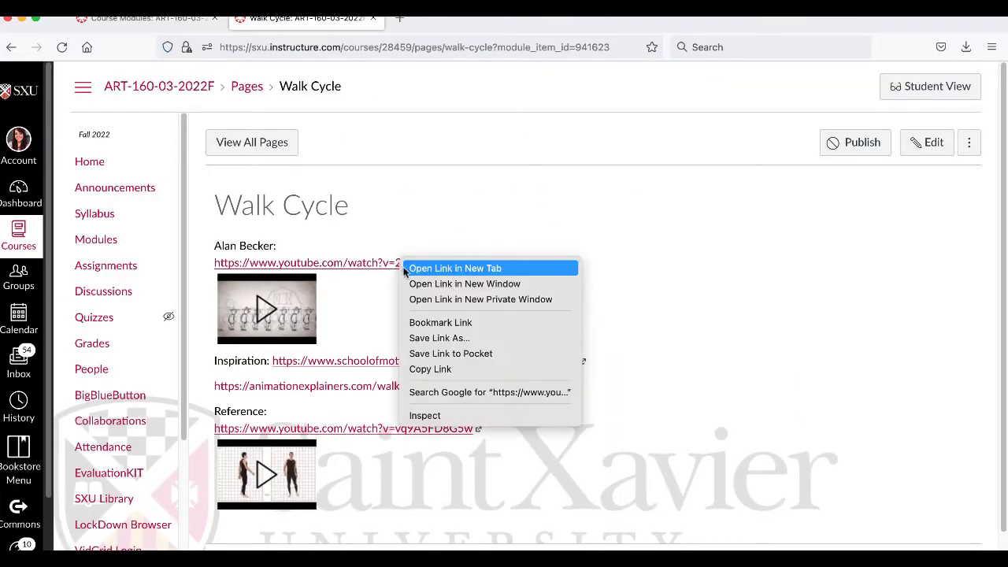
click(404, 272)
click(461, 18)
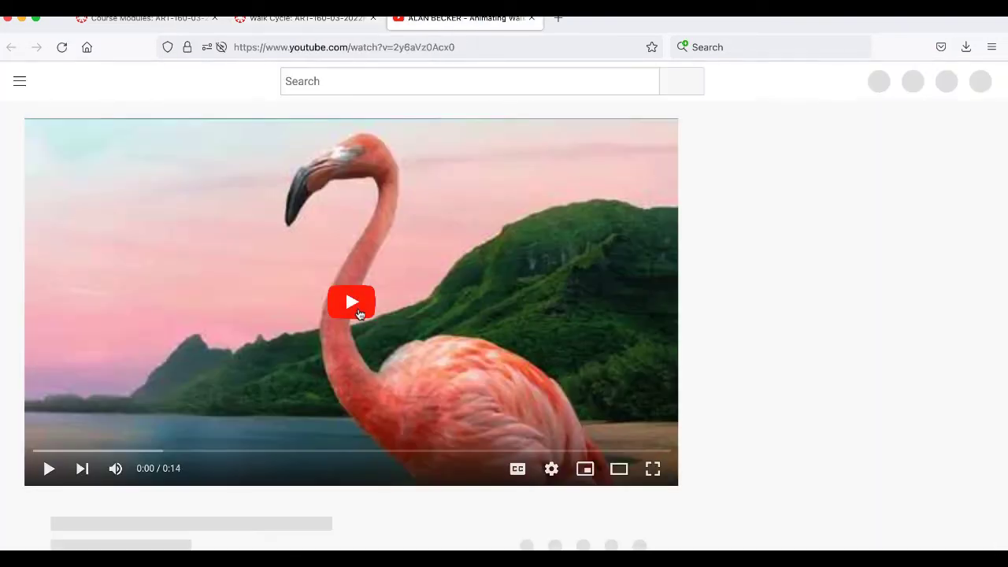
click(359, 314)
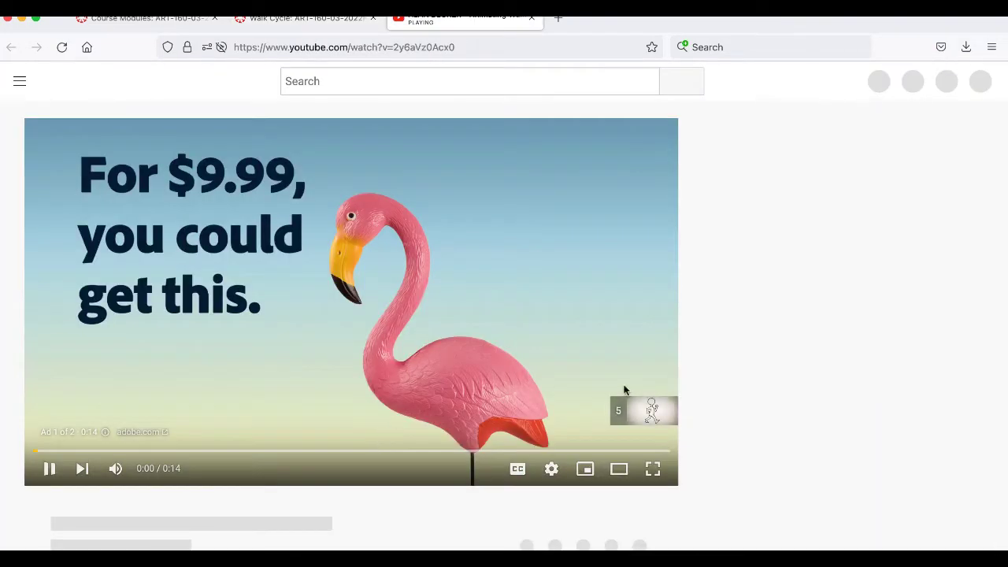
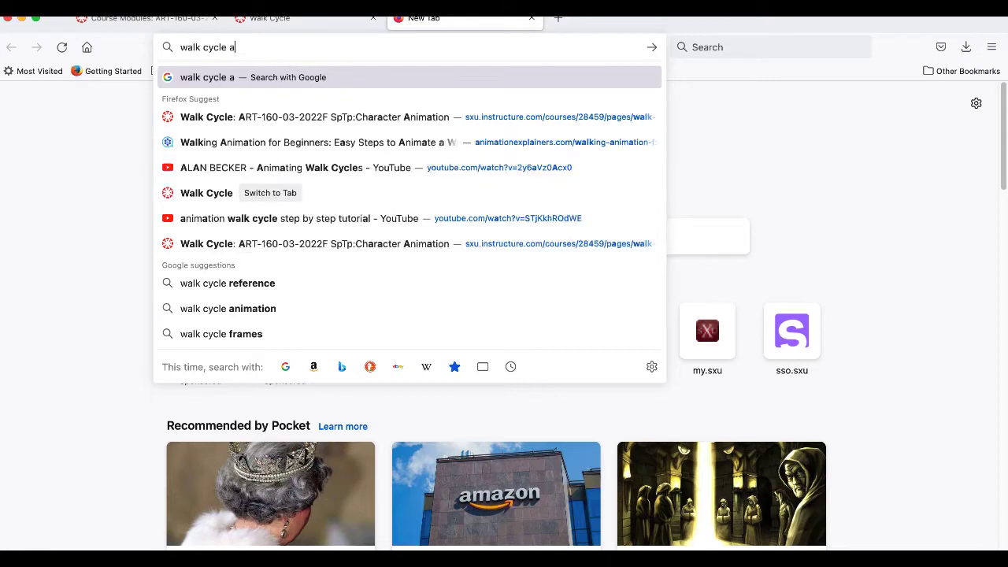
- Search the web for "walk cycle animators survival kit" and accept the suggested spelling "walk cycle animator's survival kit"
text(urvival kid)
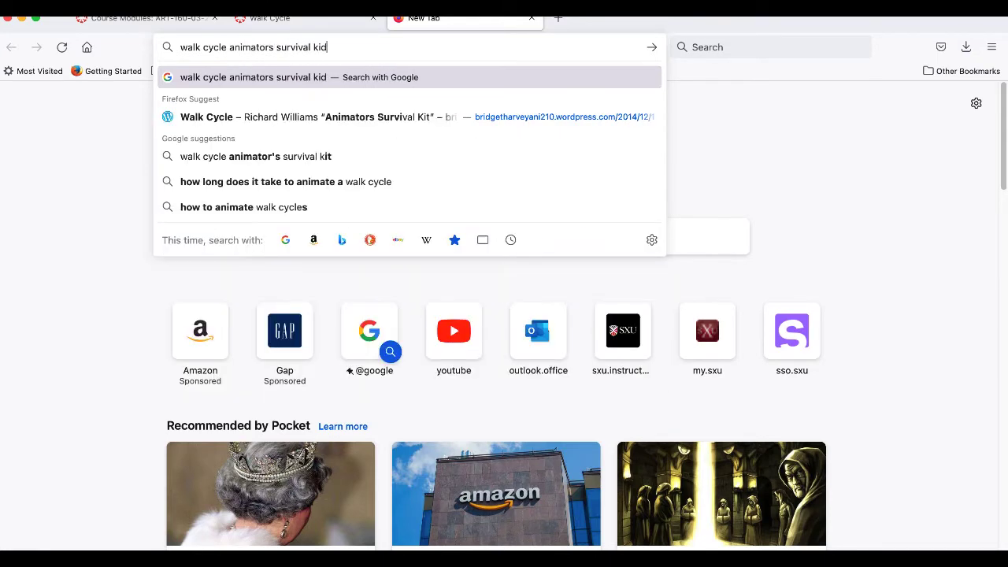
key(BackSpace)
text(t)
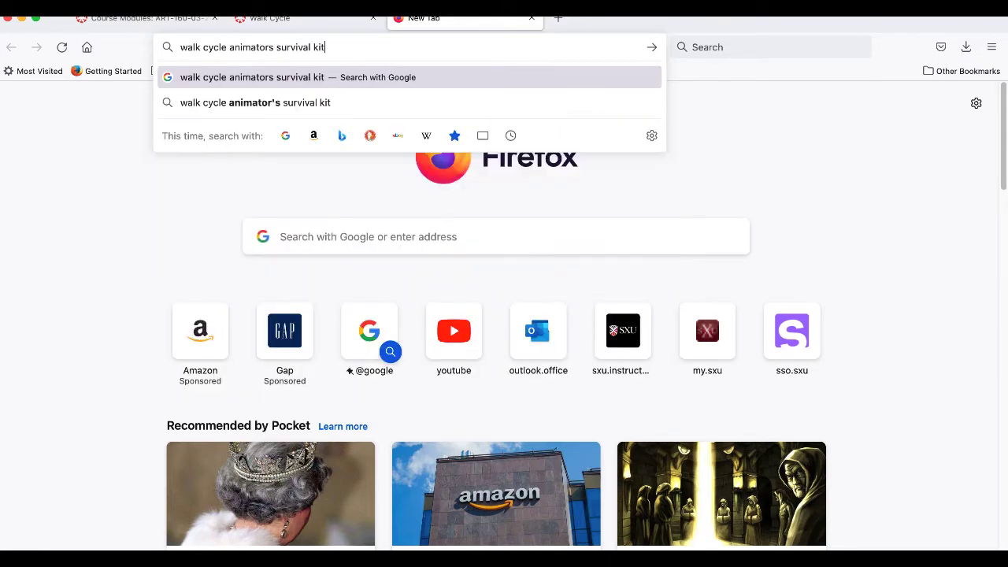
key(Return)
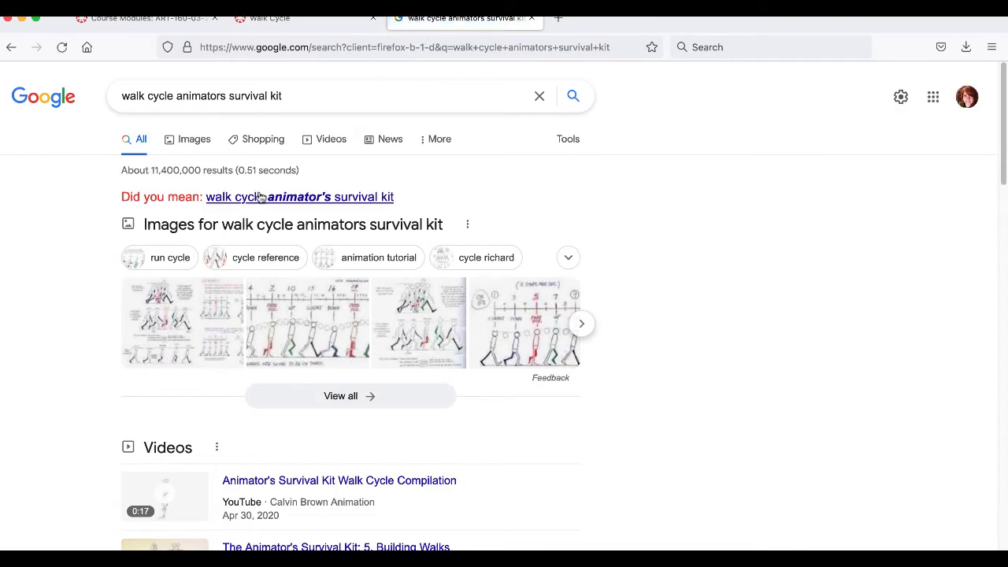
click(258, 197)
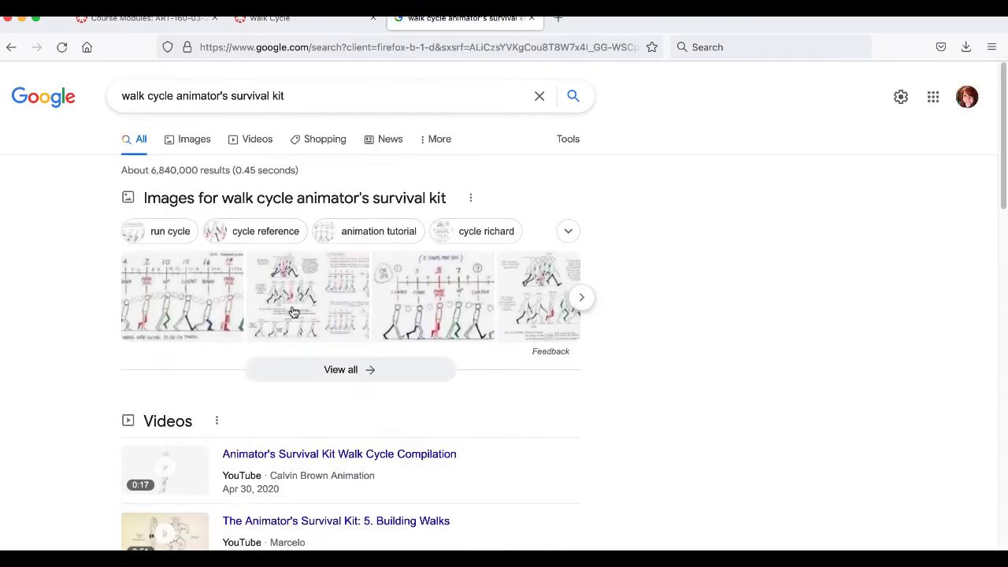
- Open the source page of the Richard Williams walk cycle image result and open its lower reference sheet as a separate image
click(291, 309)
click(644, 262)
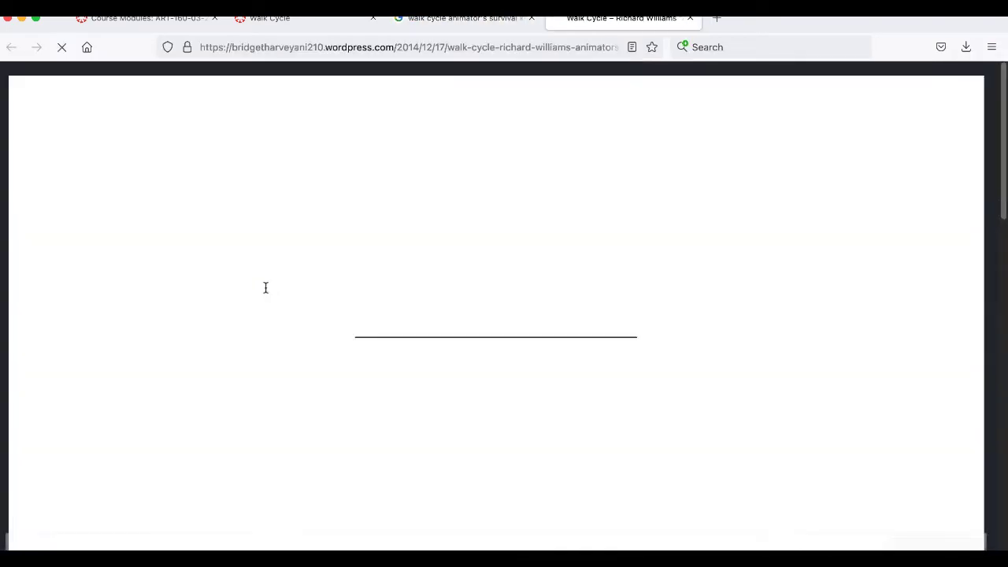
scroll(265, 293, down, 8)
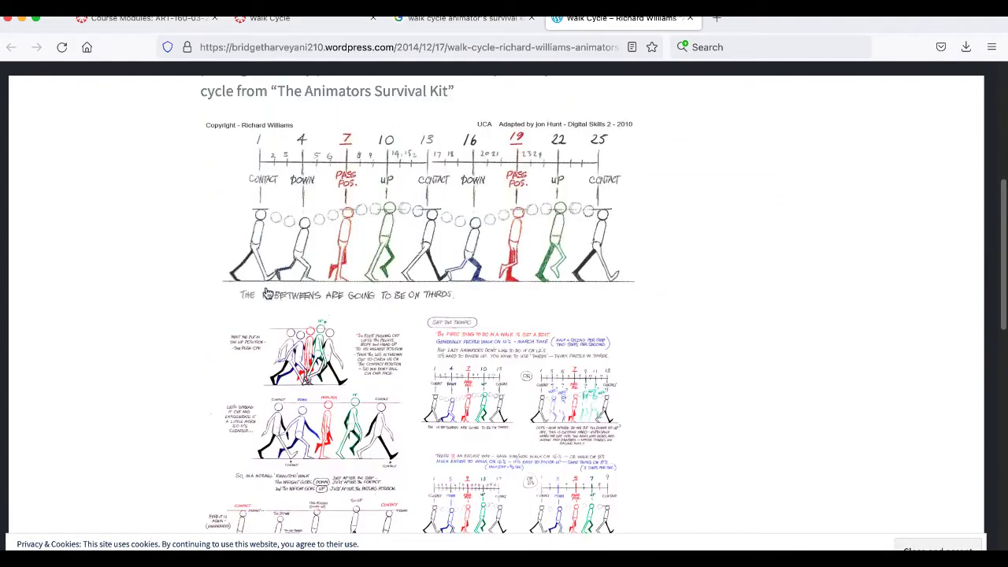
scroll(97, 247, down, 3)
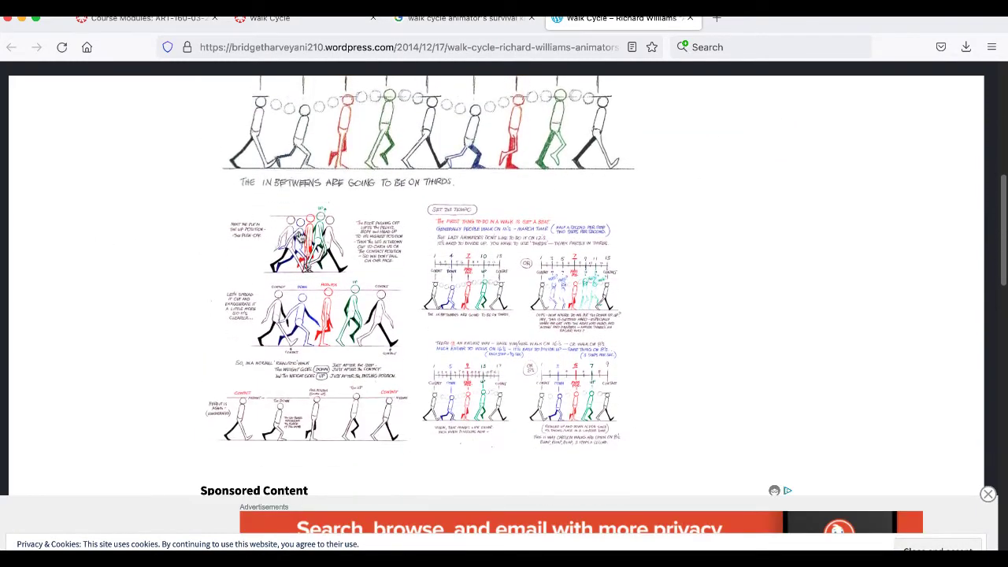
click(302, 236)
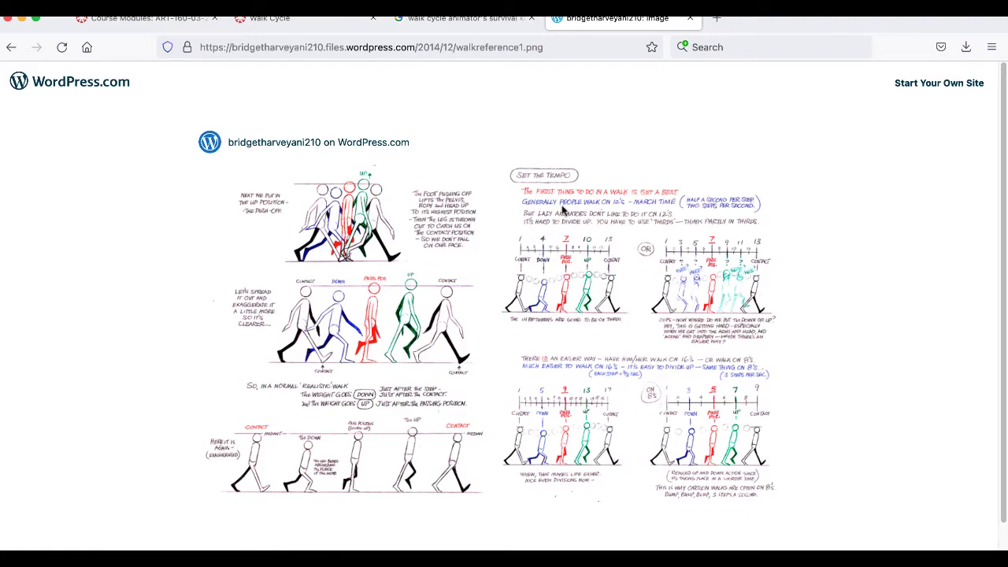
- Enlarge the walk reference sheet to 200% and examine its contact, down, passing and up poses and tempo charts
key(super+equal)
key(super+equal)
key(super+equal)
key(super+equal)
key(super+equal)
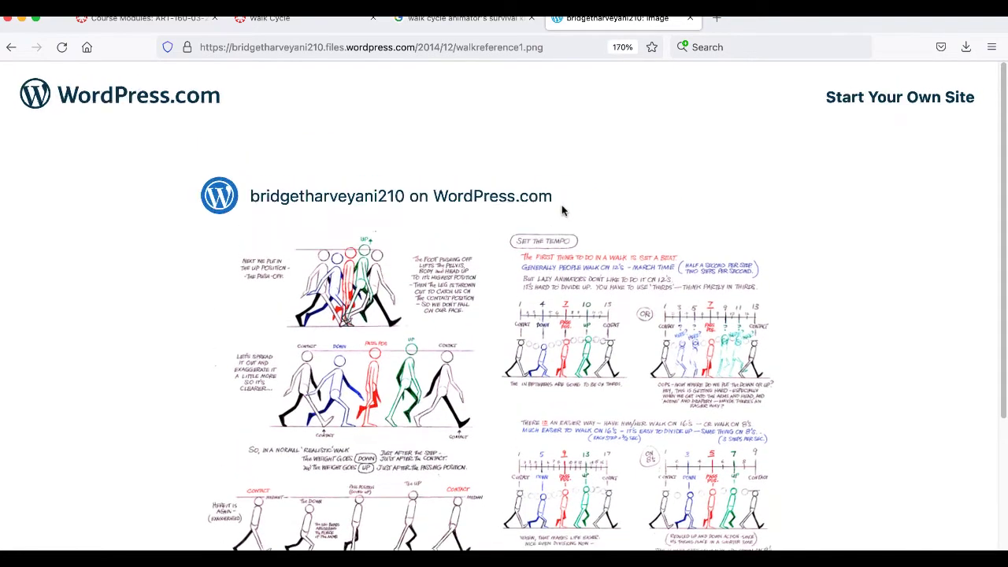
key(super+equal)
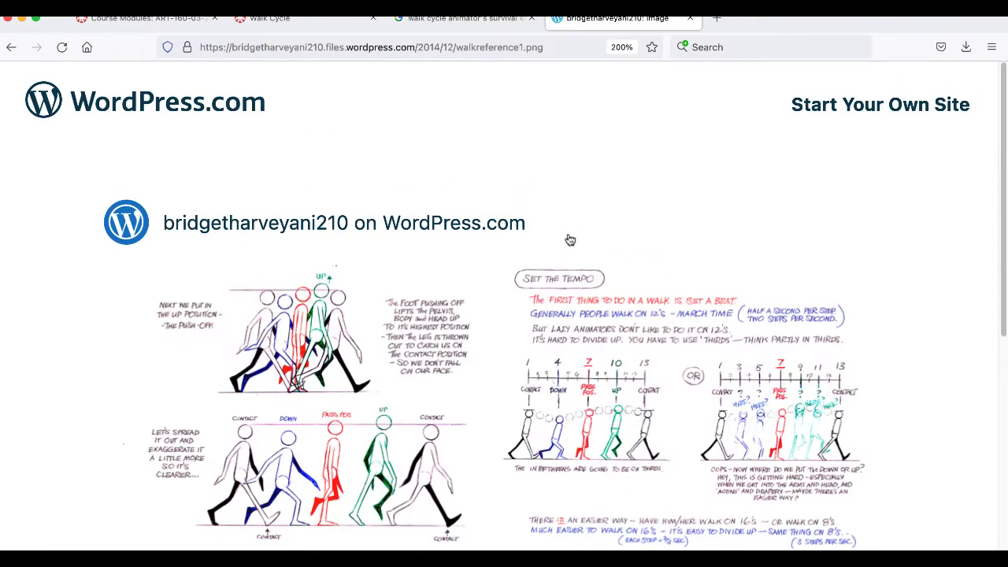
scroll(562, 214, down, 5)
scroll(560, 240, up, 6)
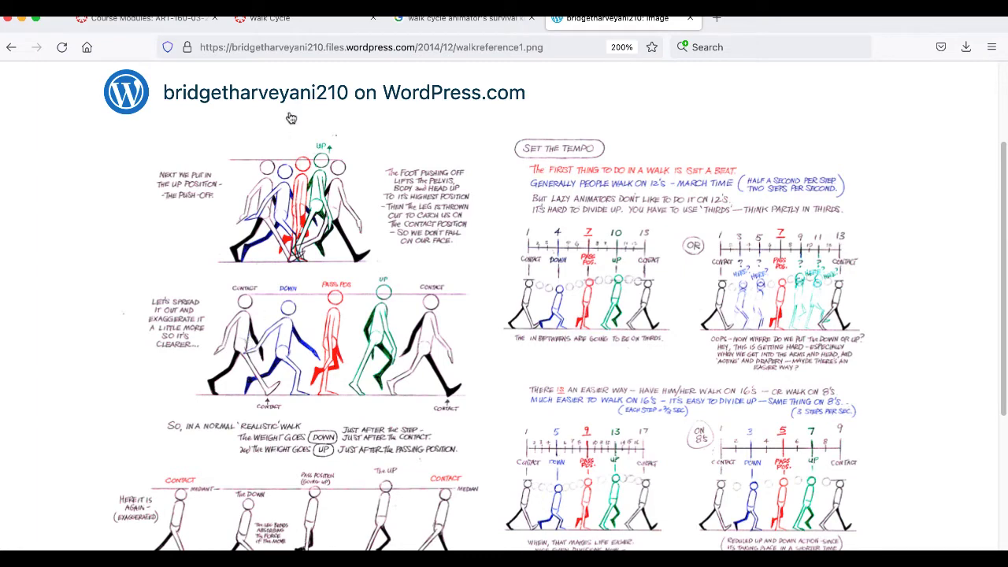
scroll(303, 329, down, 1)
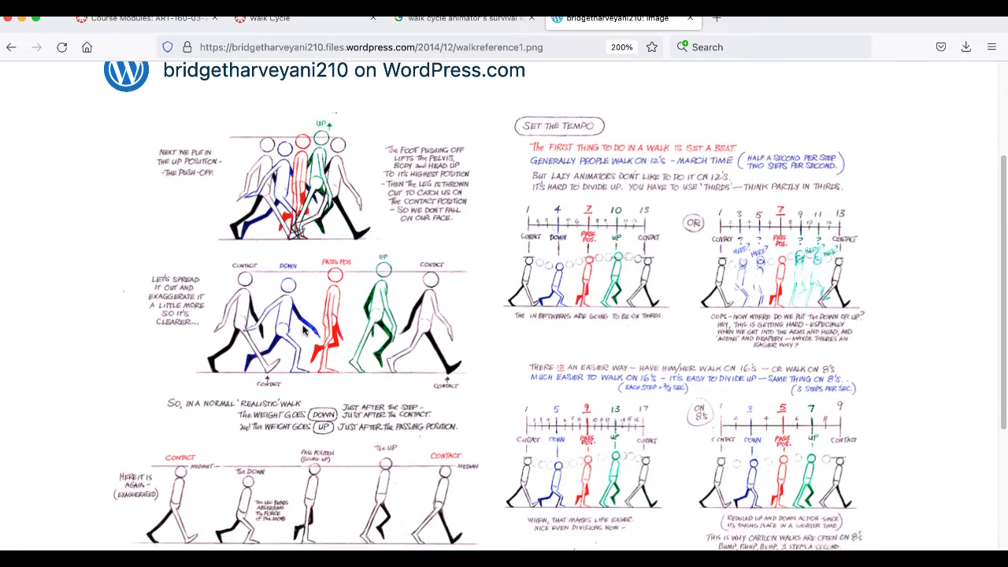
scroll(247, 365, down, 1)
scroll(248, 367, down, 1)
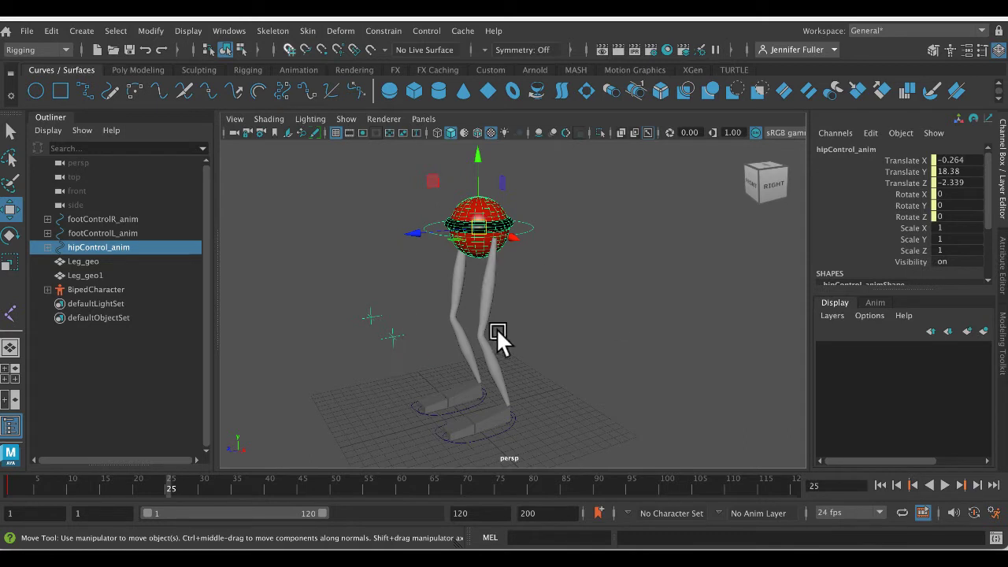
- Switch to Maya, move the leg rig's hip control to about -1.011, 18.159, -2.249, and return to the walk reference sheet
click(594, 330)
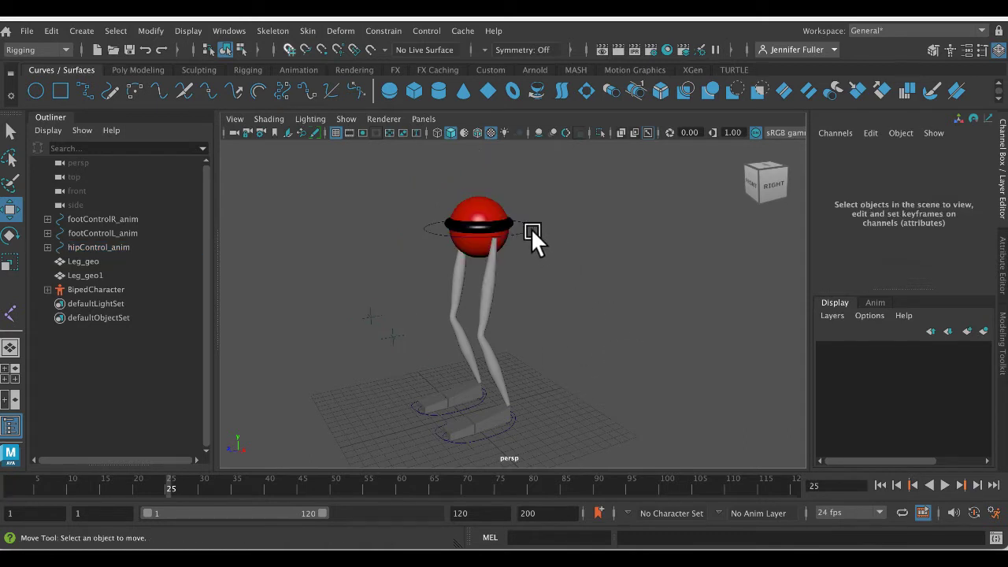
click(528, 228)
drag(475, 160, 470, 218)
mouse_move(1006, 549)
click(301, 260)
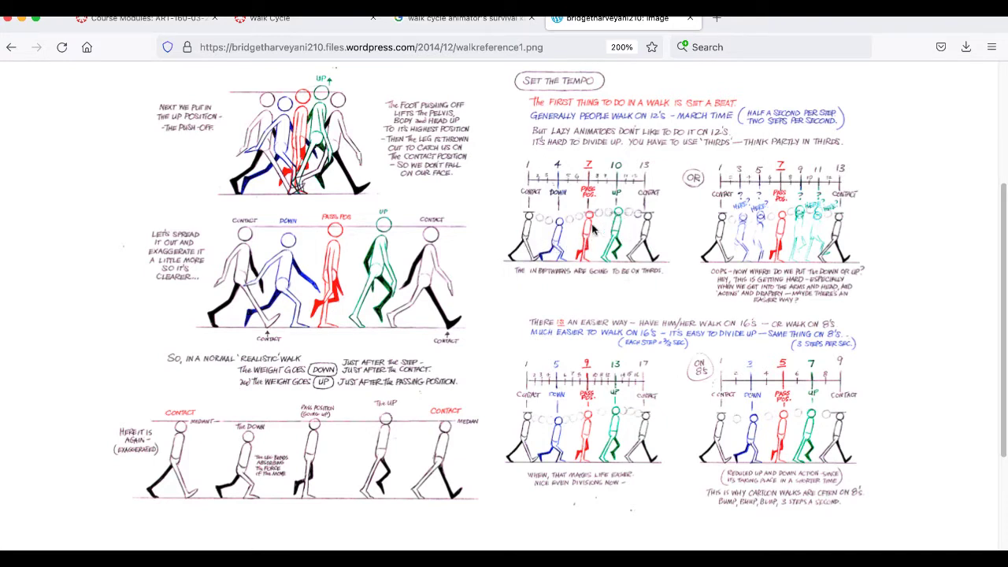
- Switch back to Maya, lower the hip control to about Translate Y 17.726, and deselect it
key(ctrl+Up)
click(360, 367)
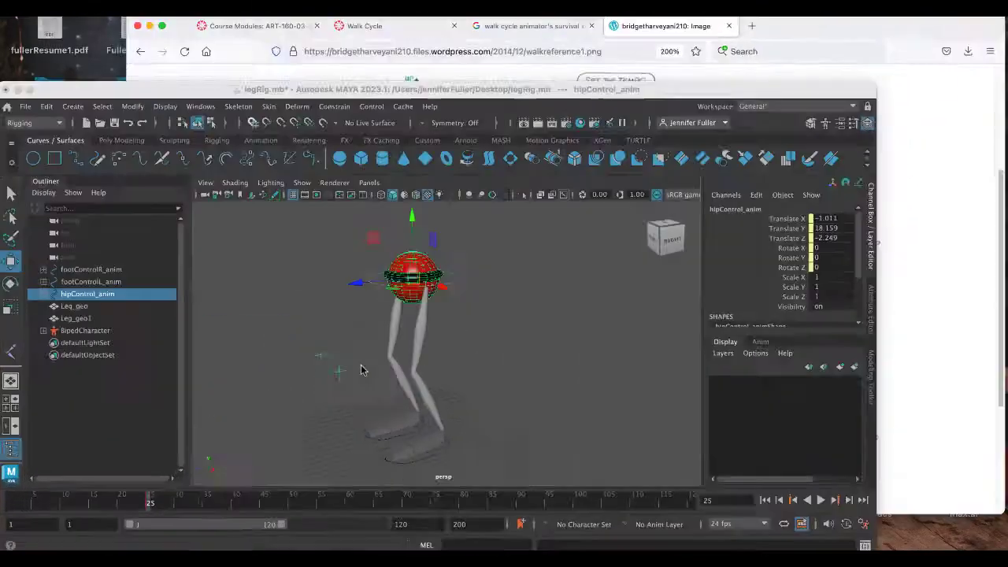
mouse_move(470, 162)
mouse_down()
mouse_move(470, 206)
mouse_move(463, 135)
mouse_move(468, 180)
mouse_move(472, 170)
mouse_up()
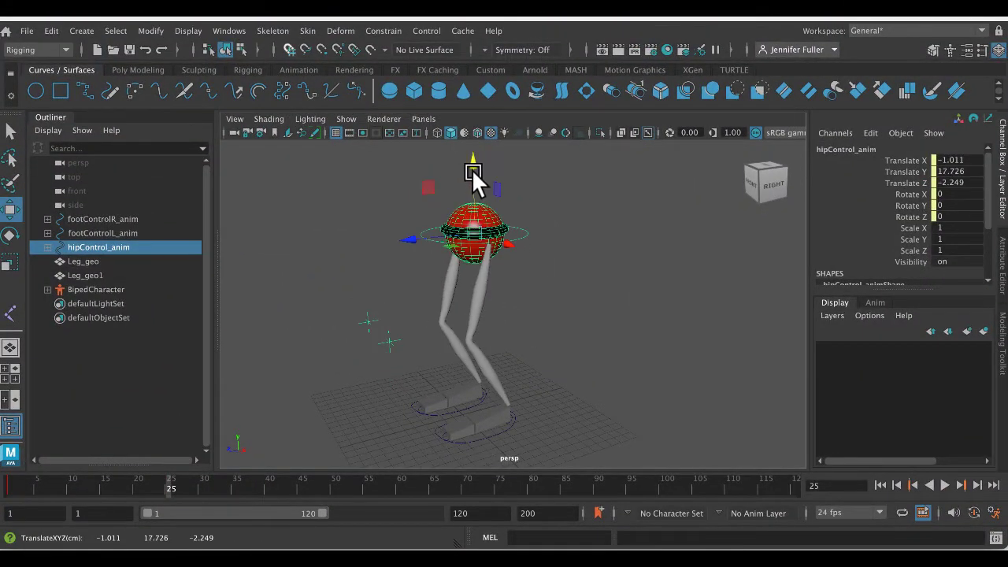
click(472, 195)
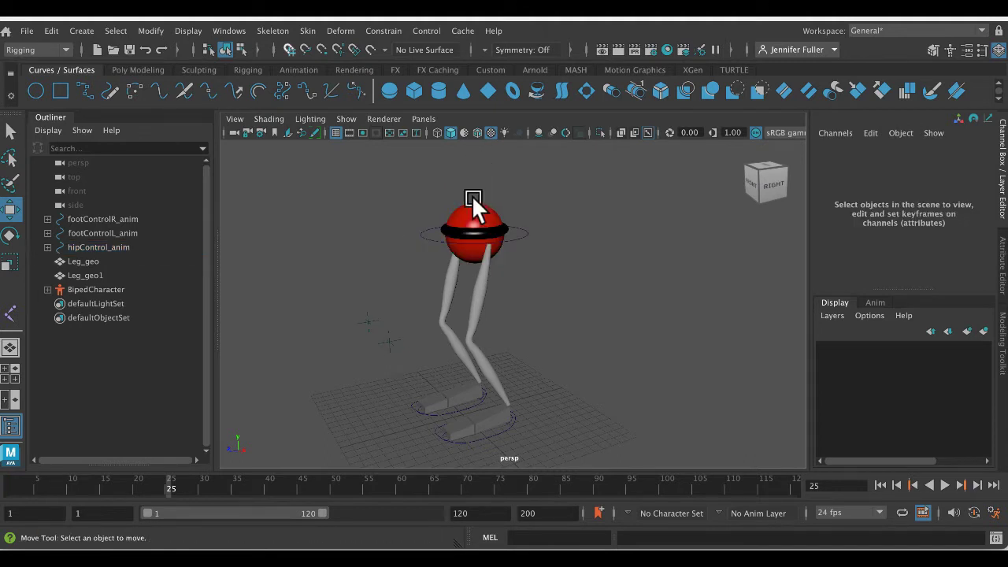
- Try raising the hip control to about Translate Y 21.268, beyond the legs' reach, and undo the move
click(515, 223)
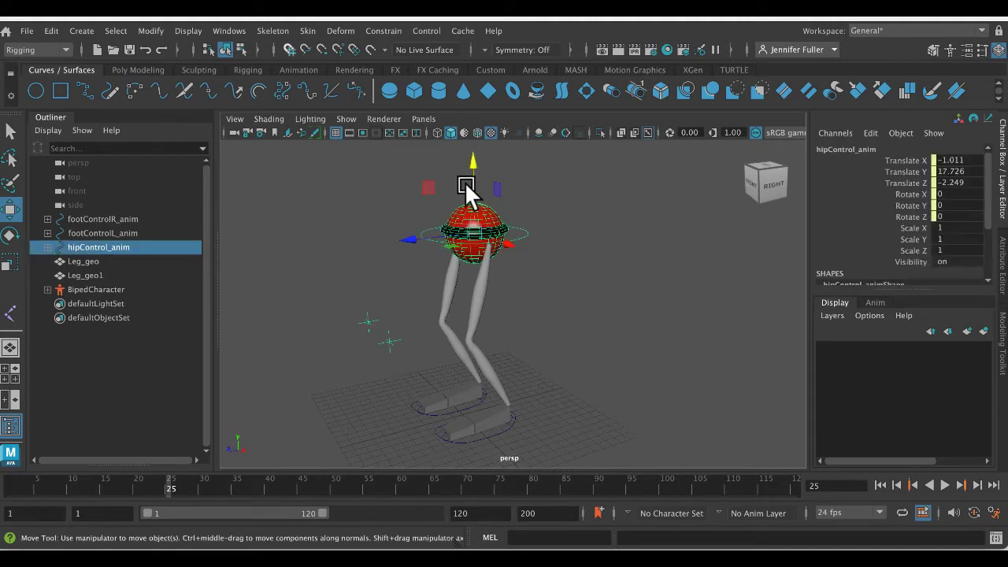
drag(472, 174, 471, 135)
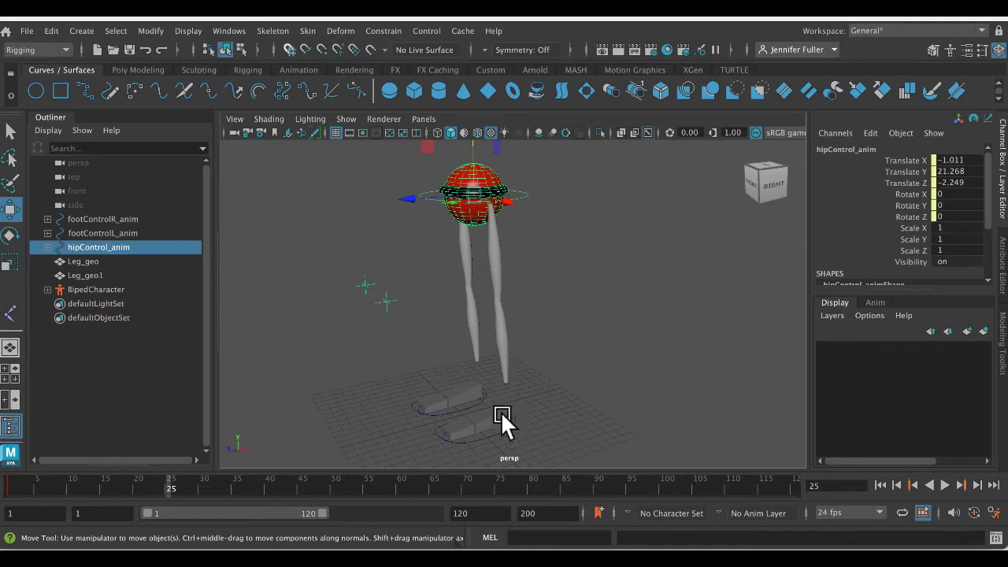
key(ctrl+z)
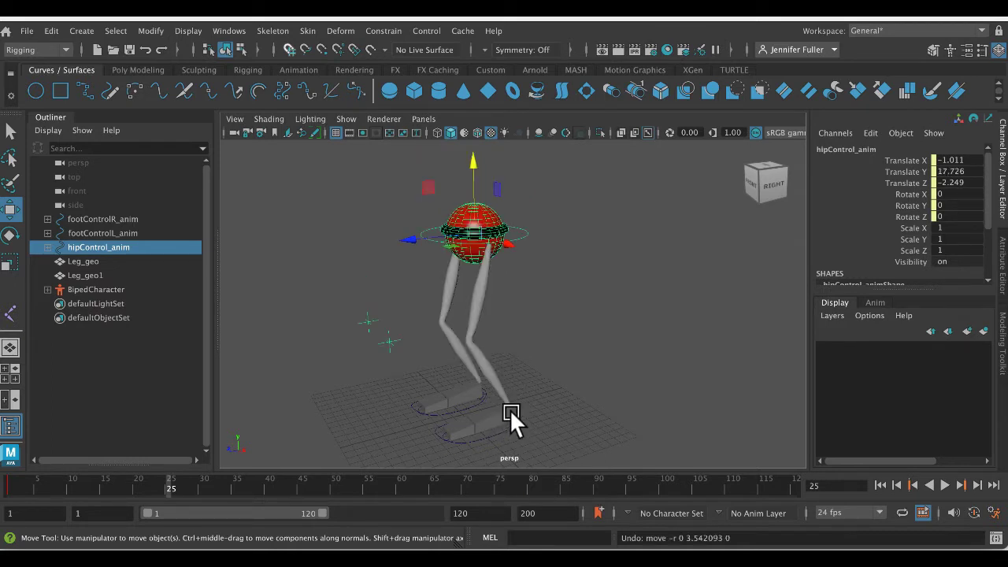
- Move the left knee control sideways to about Translate X 5.2 and deselect it
mouse_move(532, 397)
alt+mouse_down()
mouse_move(561, 374)
mouse_move(534, 391)
alt+mouse_up()
click(400, 339)
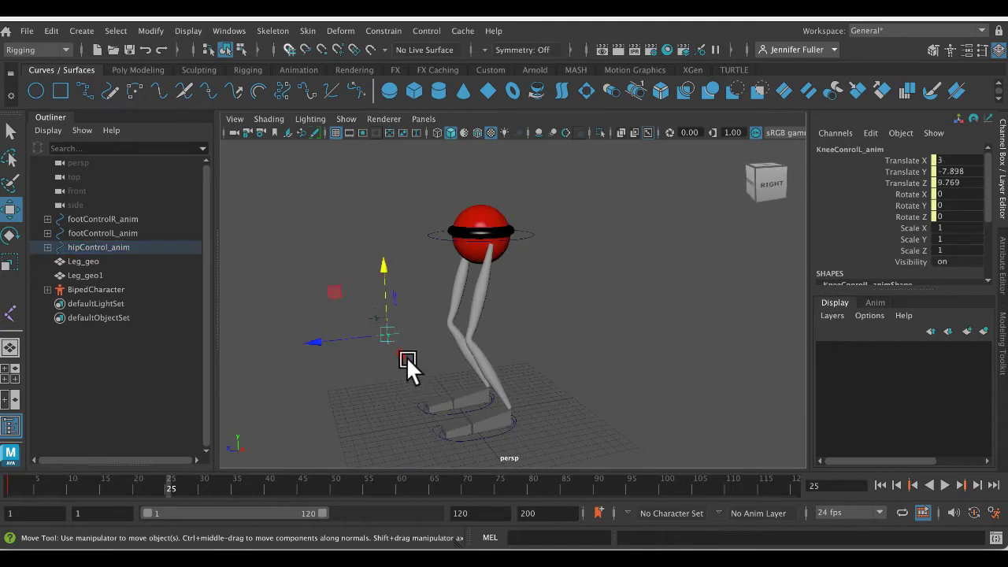
drag(400, 353, 432, 335)
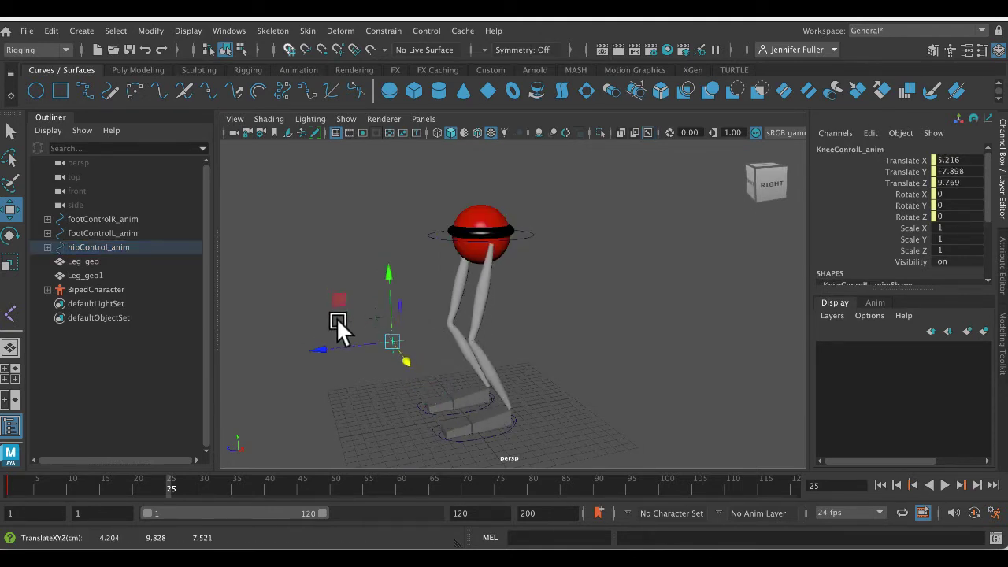
click(441, 252)
- Select the left foot control and frame the left foot in a close-up angled view
click(502, 436)
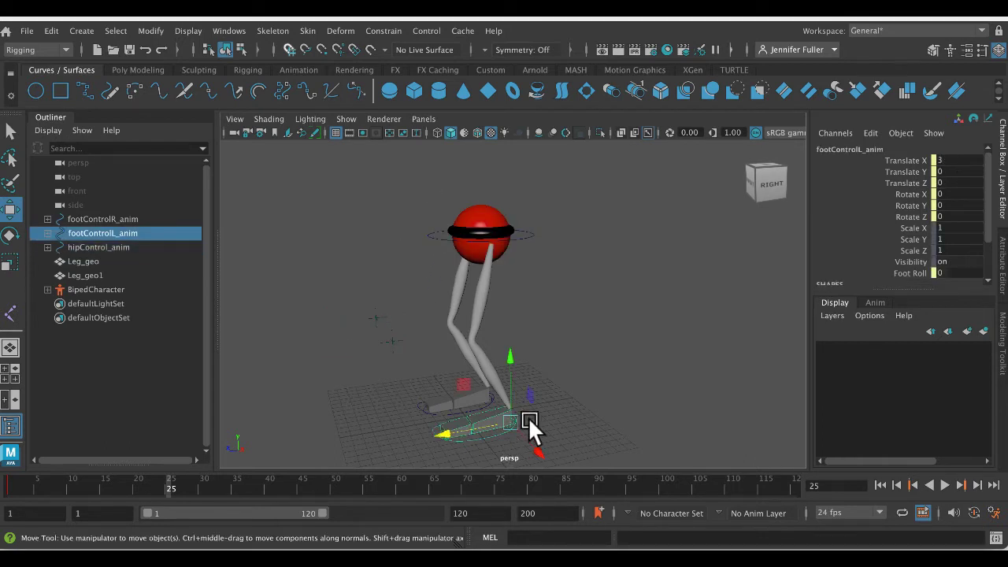
scroll(528, 419, up, 3)
alt+middle_drag(532, 413, 529, 226)
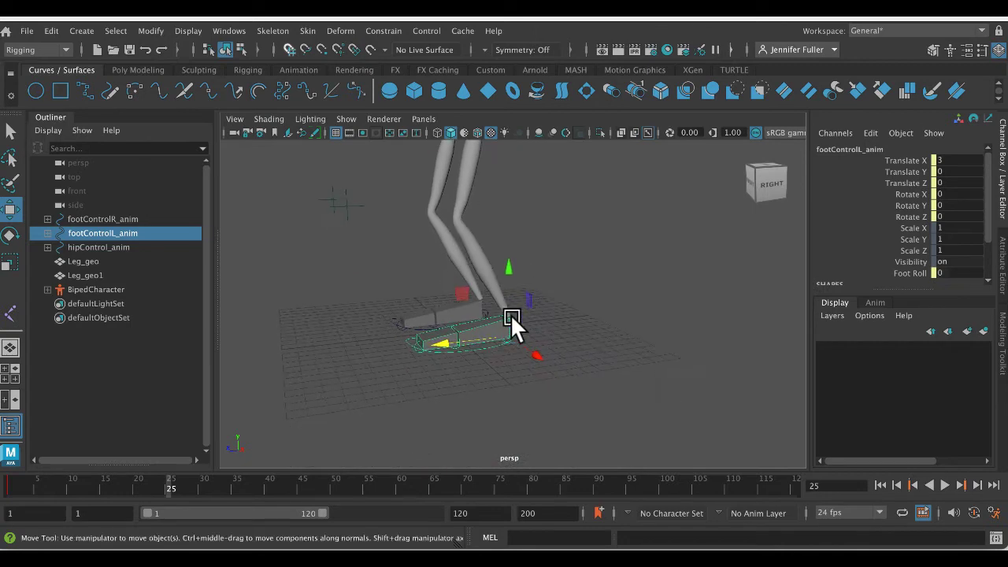
scroll(510, 314, up, 5)
alt+middle_drag(568, 333, 574, 304)
alt+drag(574, 304, 472, 367)
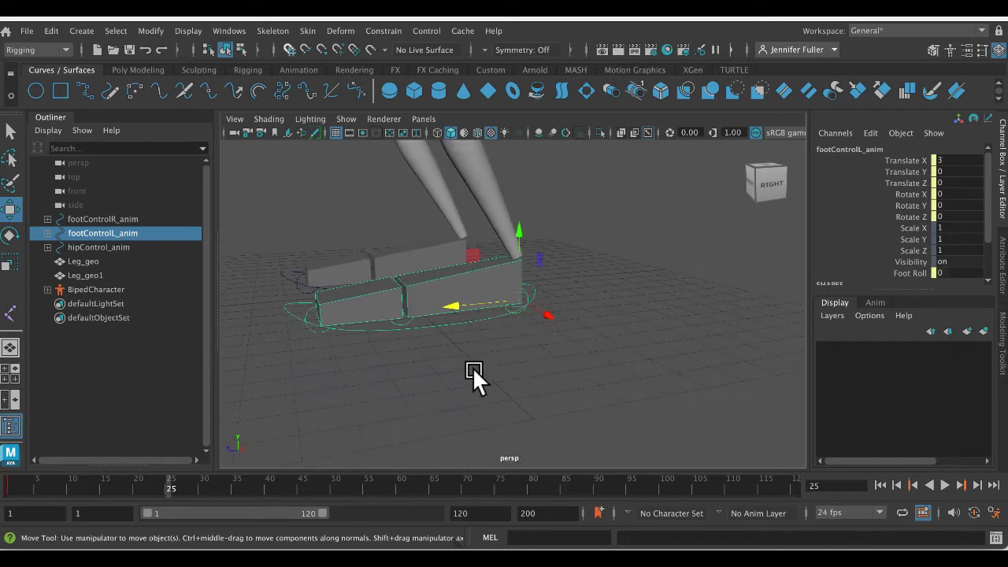
click(435, 375)
click(447, 322)
alt+drag(447, 321, 454, 367)
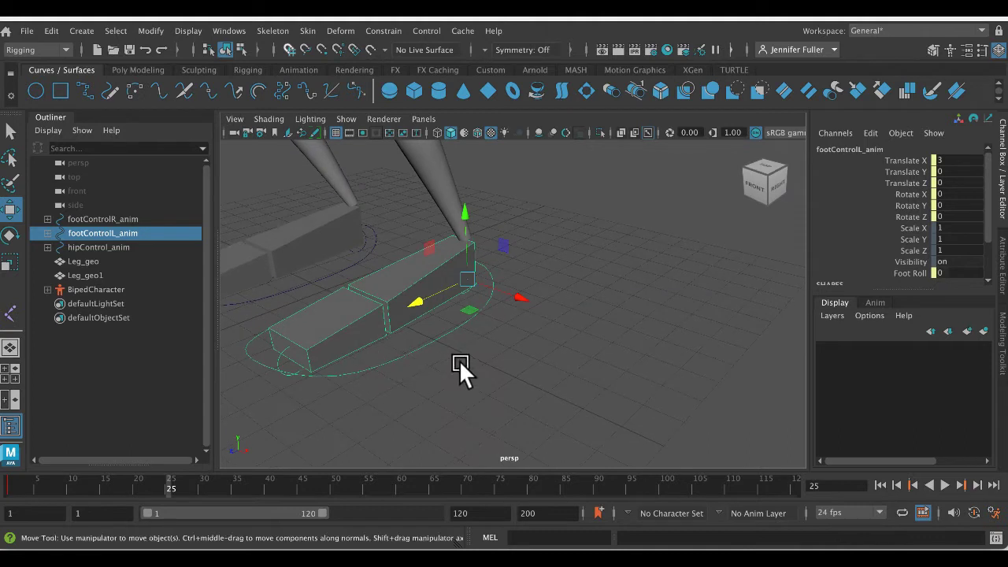
- Look through the left foot control's channels and its Attribute Editor settings, ending back on the channel list
scroll(858, 246, down, 3)
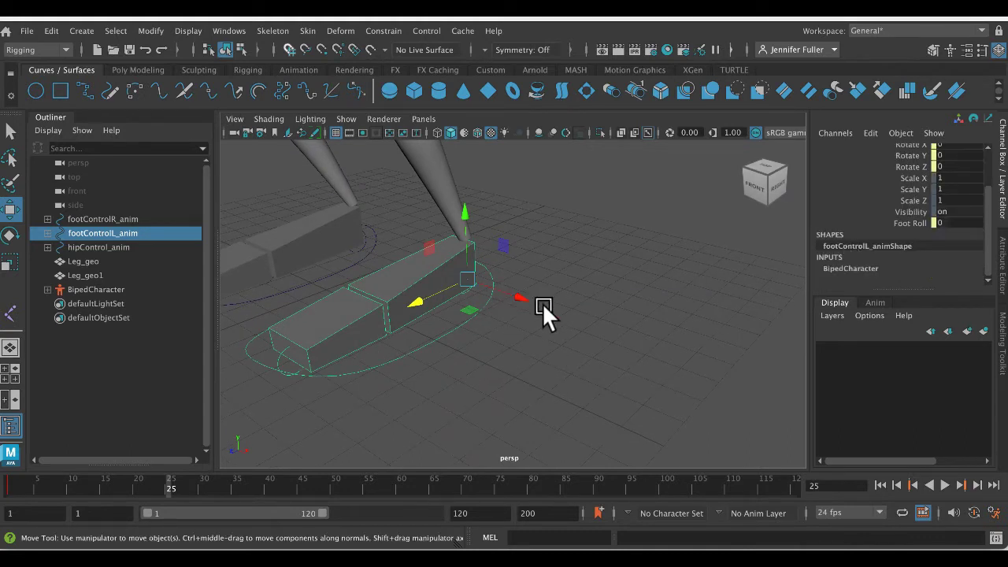
scroll(904, 228, up, 3)
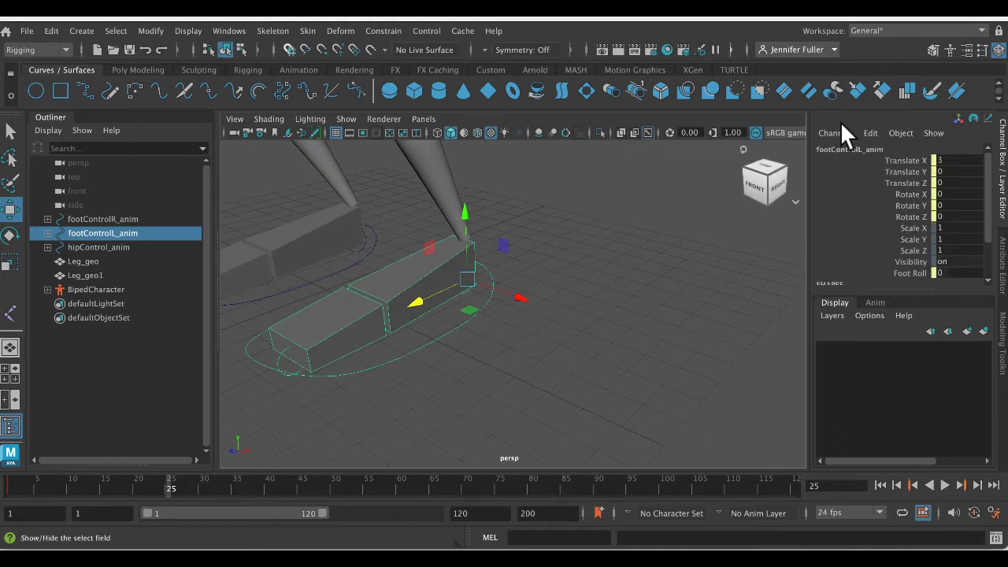
scroll(926, 237, down, 3)
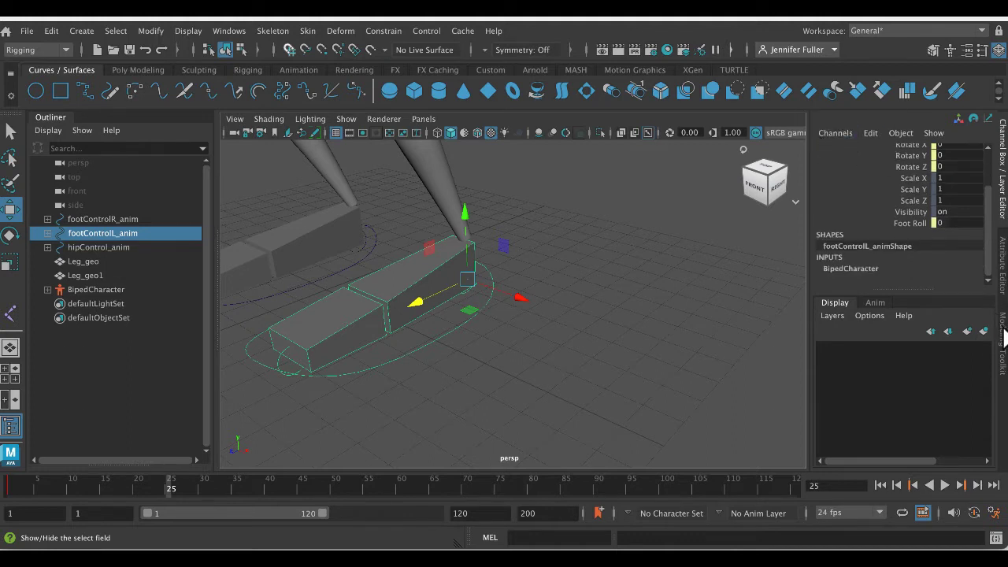
click(1002, 343)
click(1003, 259)
click(1002, 209)
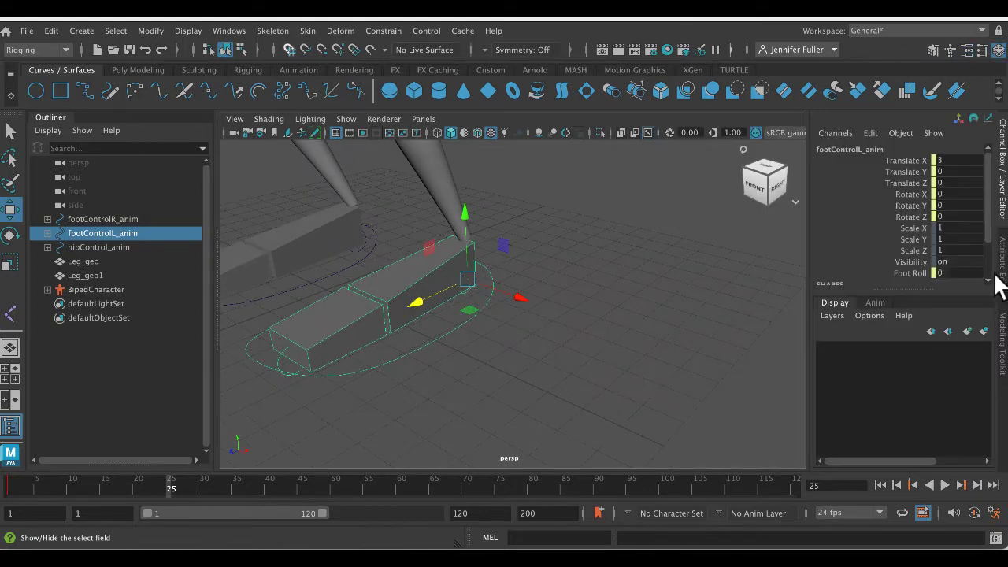
key(ctrl+a)
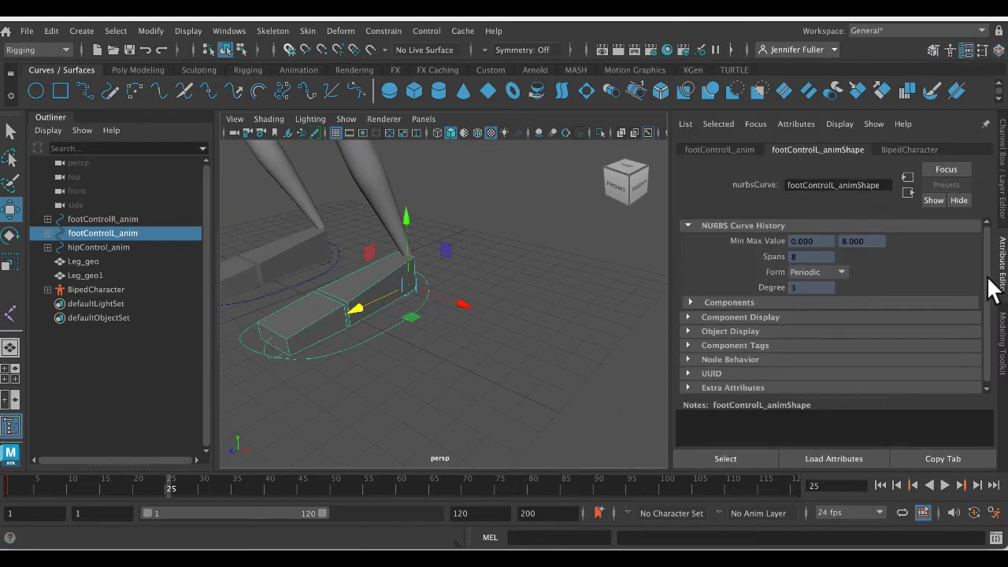
key(ctrl+a)
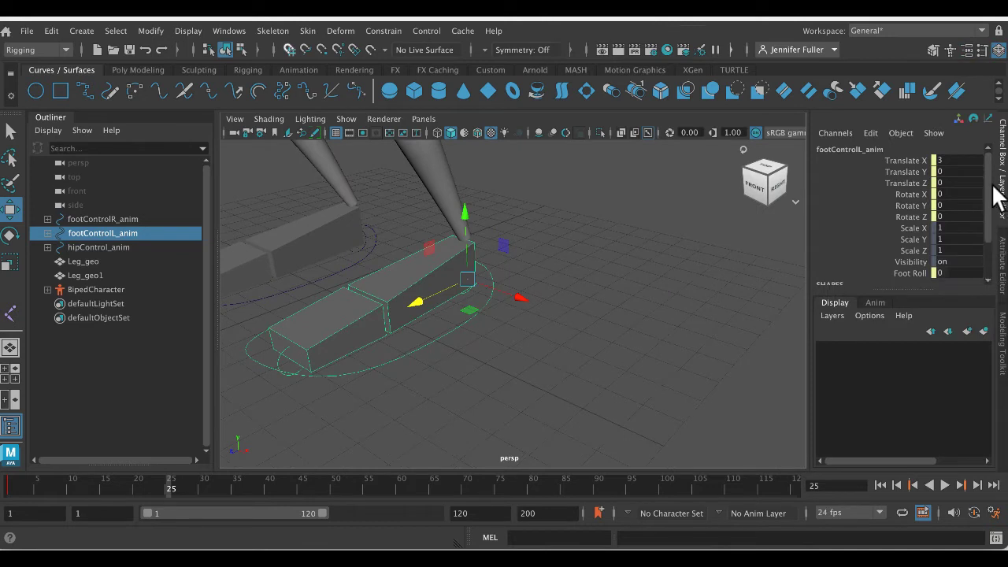
- Try changing the left foot control's Foot Roll attribute interactively in the viewport, and undo the change
scroll(931, 222, down, 3)
click(913, 224)
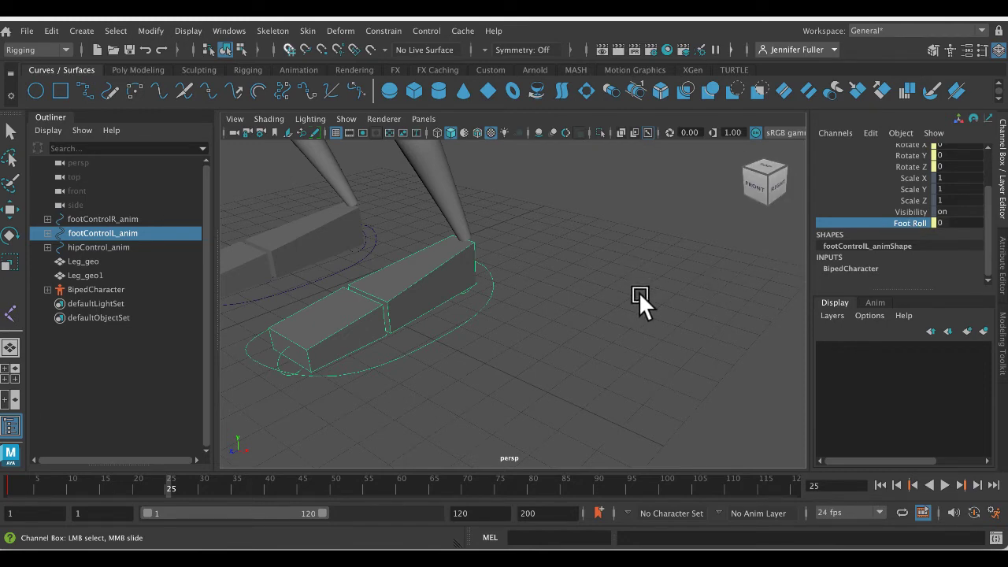
mouse_move(626, 237)
middle_down()
mouse_move(664, 241)
mouse_move(603, 241)
mouse_move(666, 240)
mouse_move(607, 251)
mouse_move(620, 250)
middle_up()
key(ctrl+z)
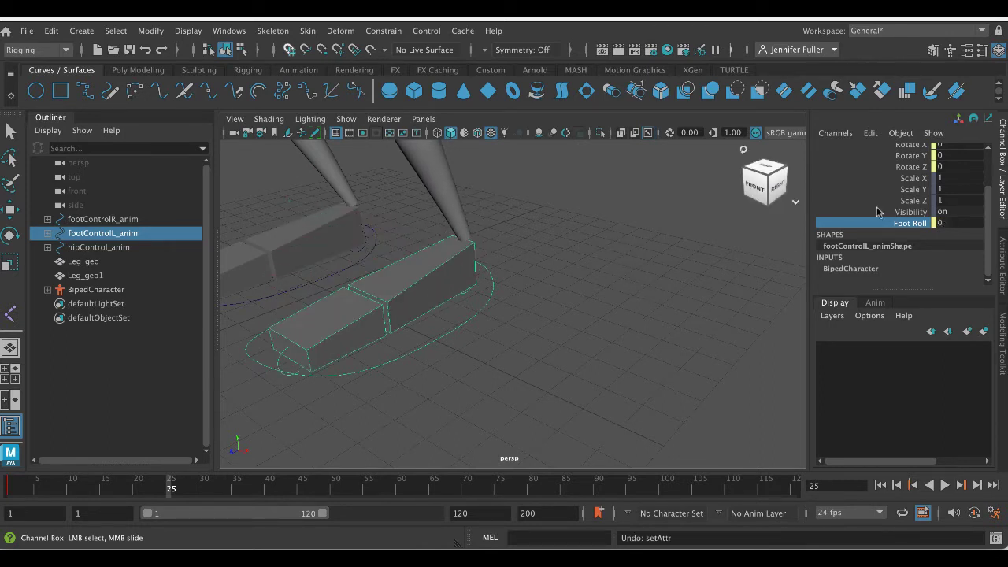
- Try rotating the left foot control to about -39° on Rotate X, and undo the rotation
alt+drag(557, 309, 493, 333)
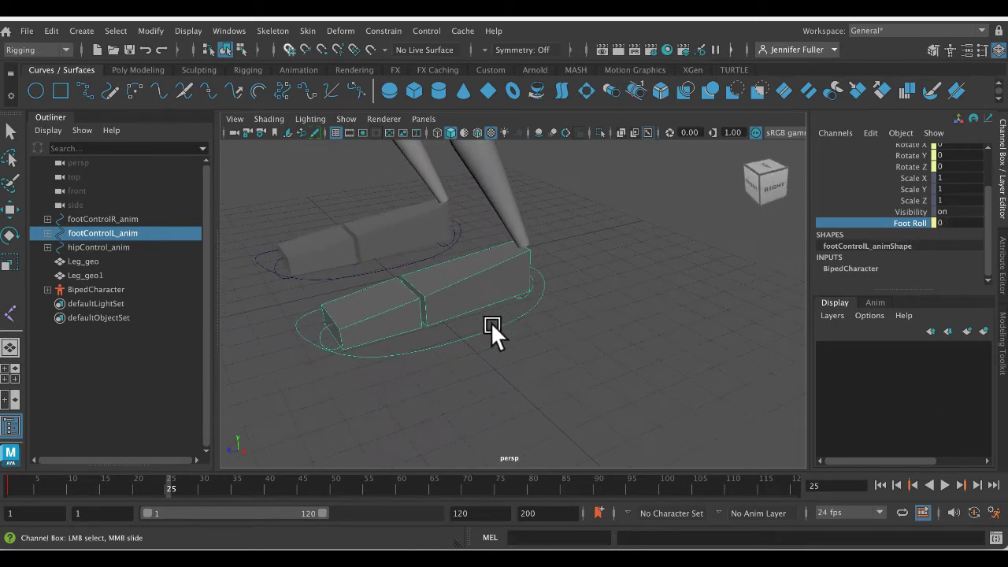
key(e)
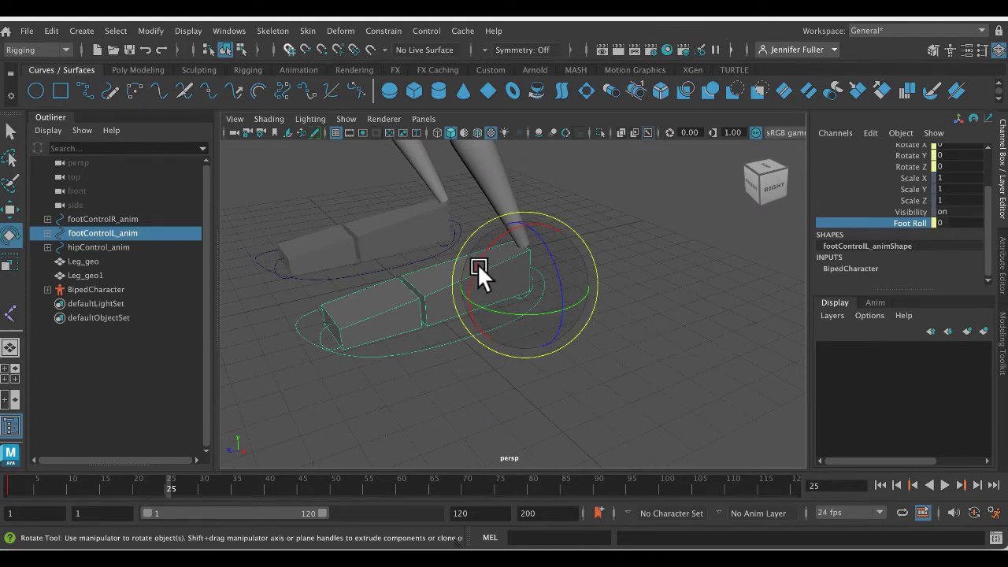
drag(477, 263, 528, 246)
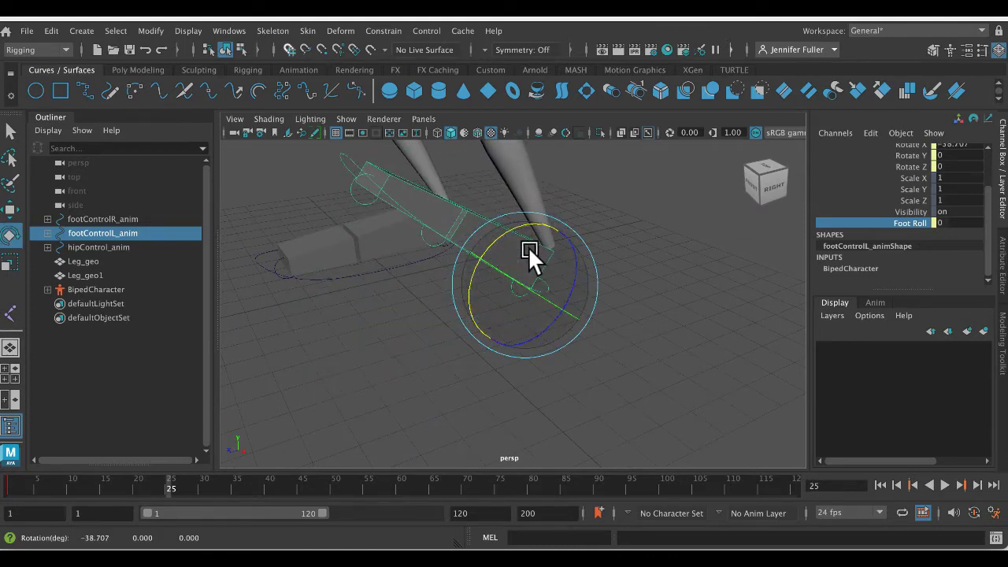
key(ctrl+z)
- Select the left foot's heel control and toe control in turn to examine their channels
click(666, 280)
click(521, 288)
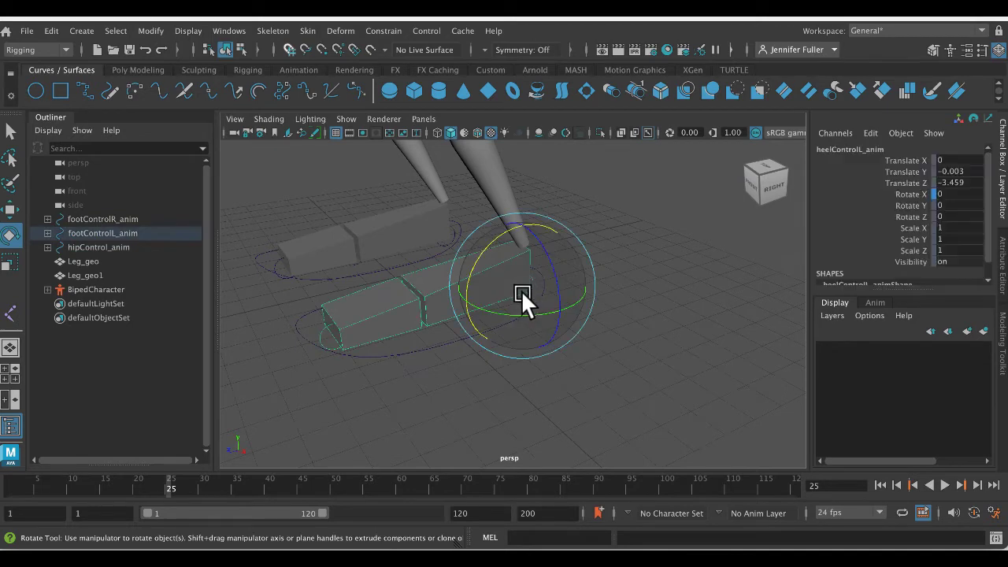
click(726, 304)
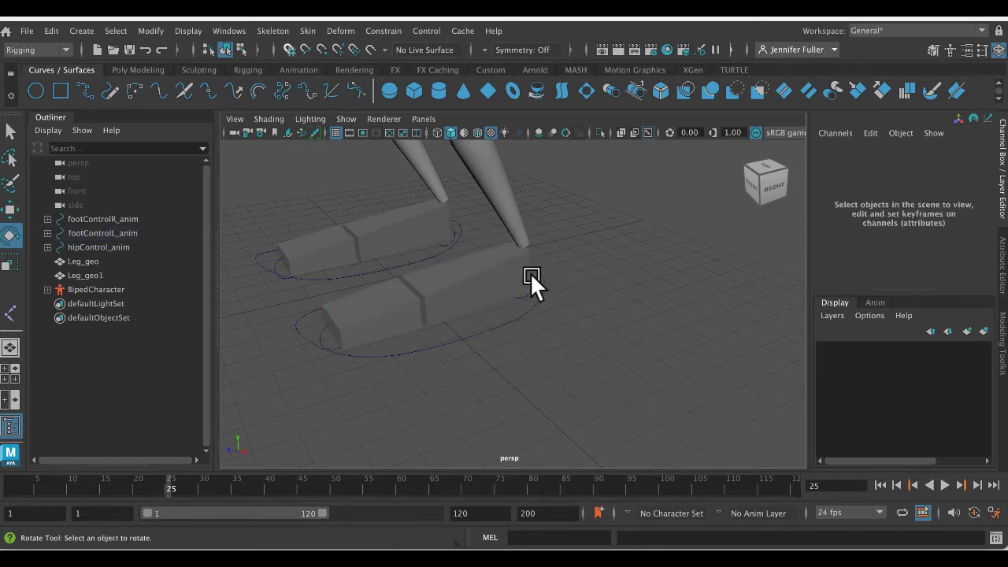
click(324, 323)
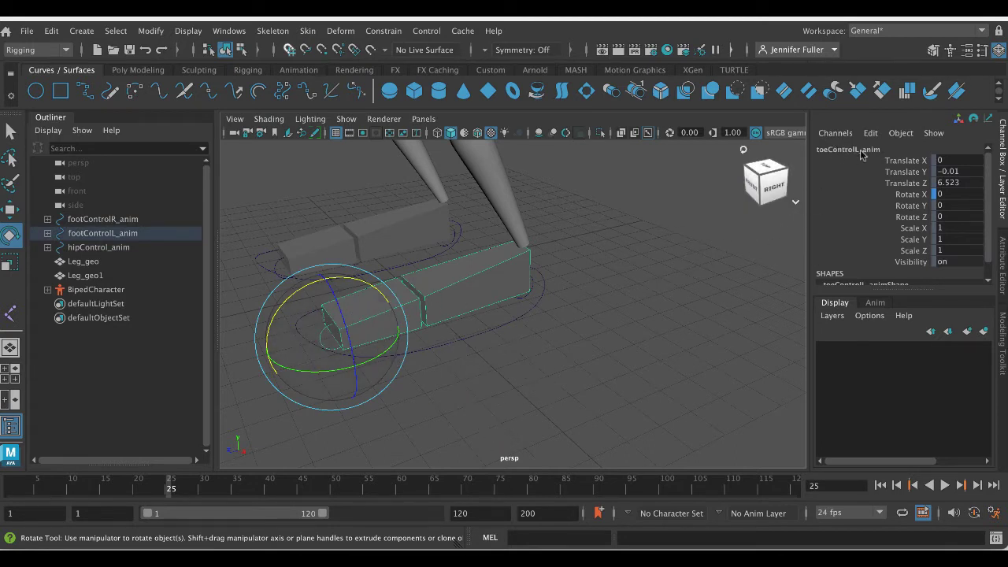
key(w)
key(e)
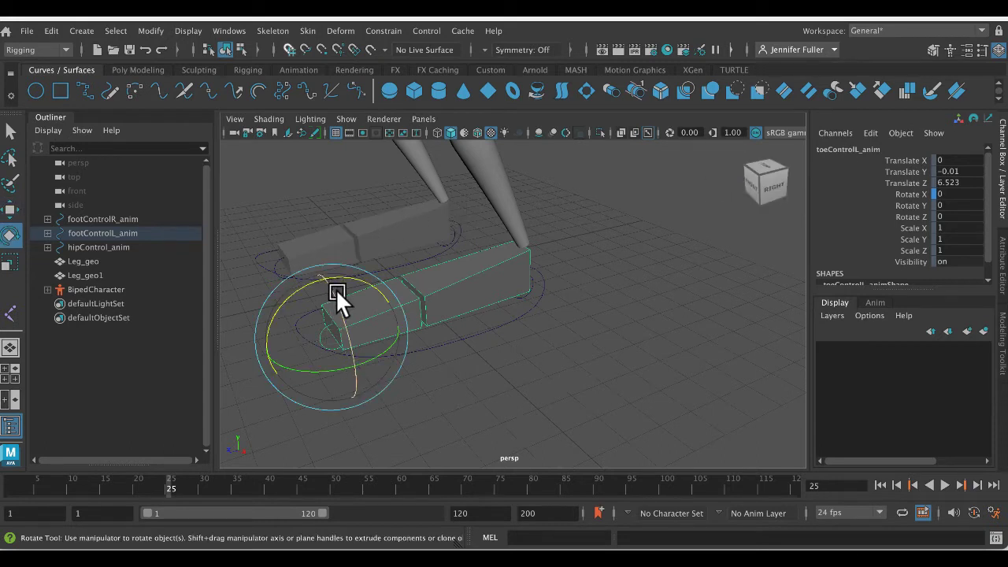
- Try rotating the left toe control to about -3.7° on Rotate X, and undo the rotation
click(499, 365)
click(319, 326)
key(w)
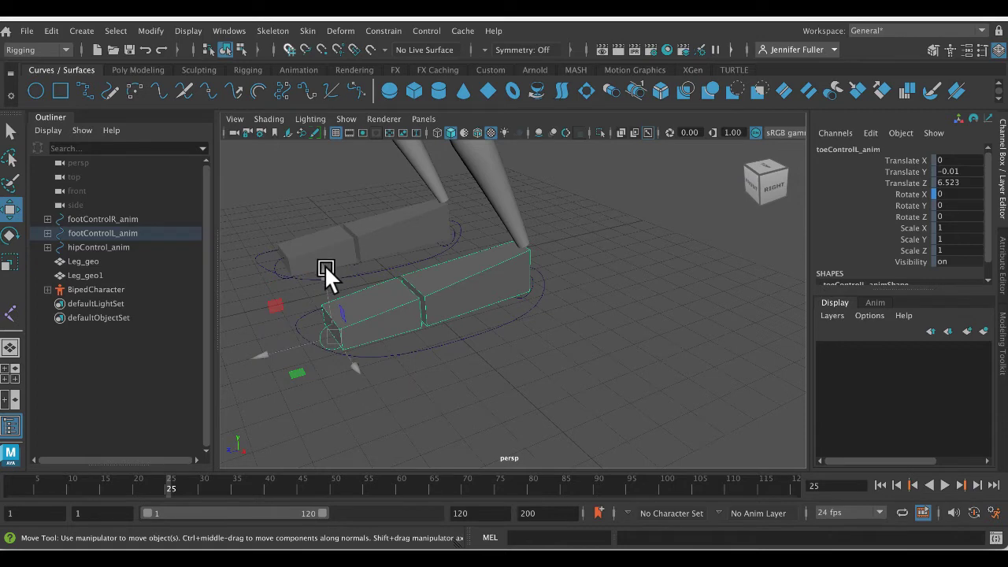
key(e)
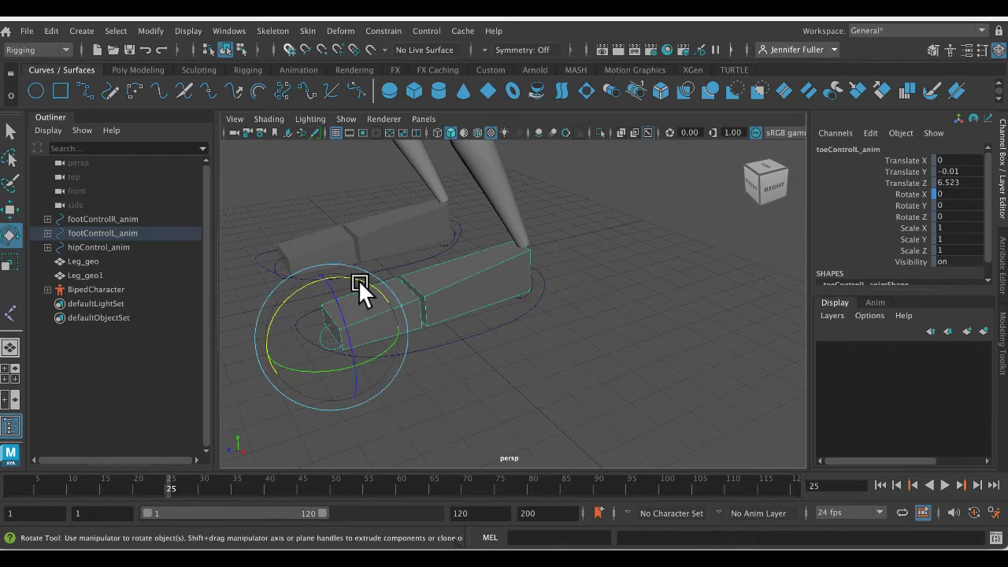
drag(308, 286, 300, 257)
key(ctrl+z)
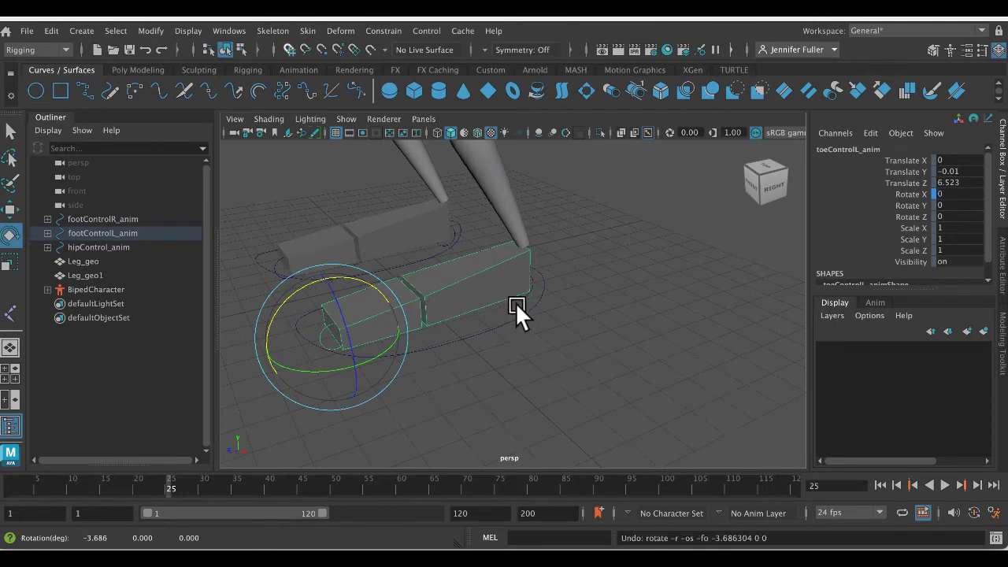
- Try rotating the left heel control to about -29° on Rotate X, and undo the rotation
click(532, 301)
click(551, 280)
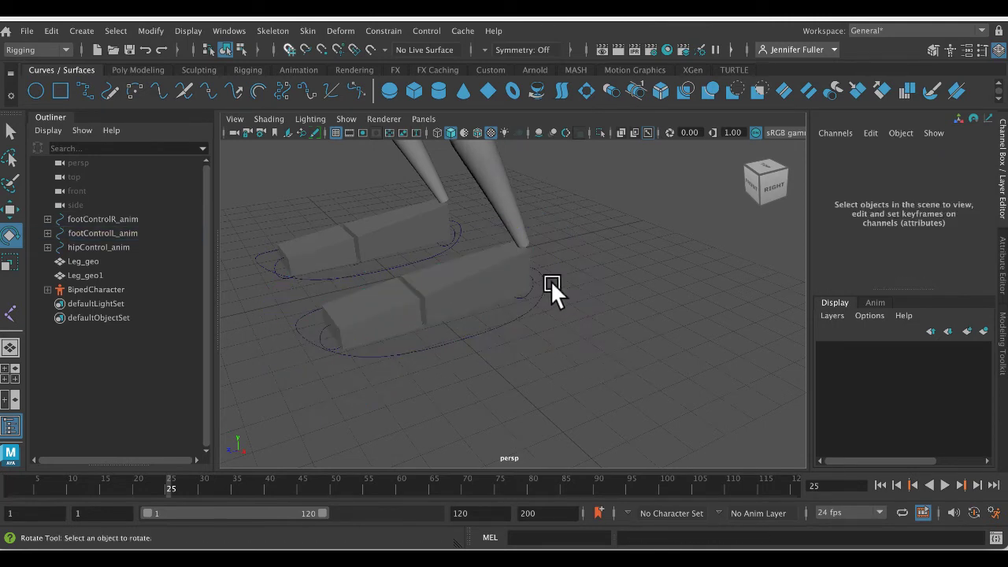
click(529, 291)
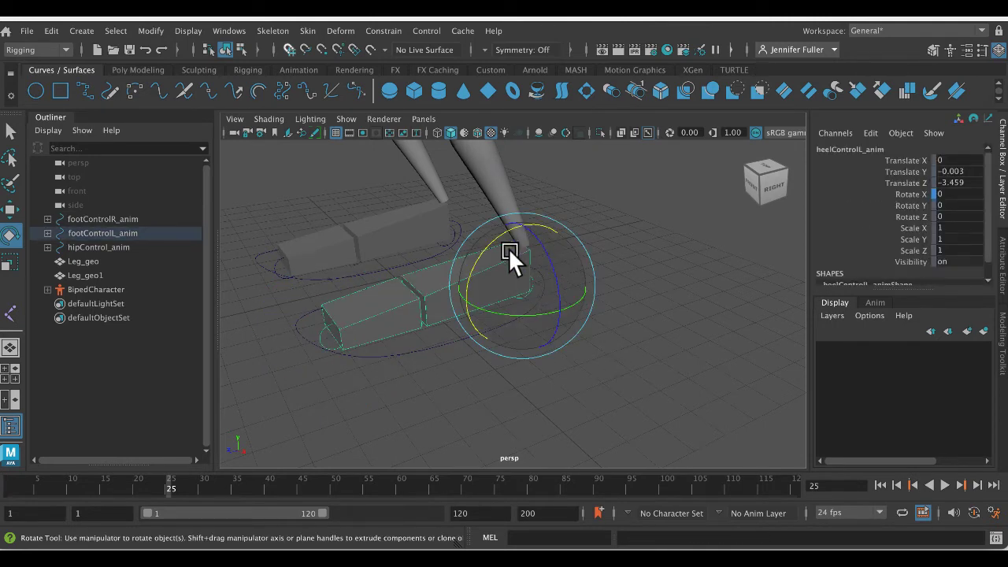
drag(485, 236, 500, 208)
key(ctrl+z)
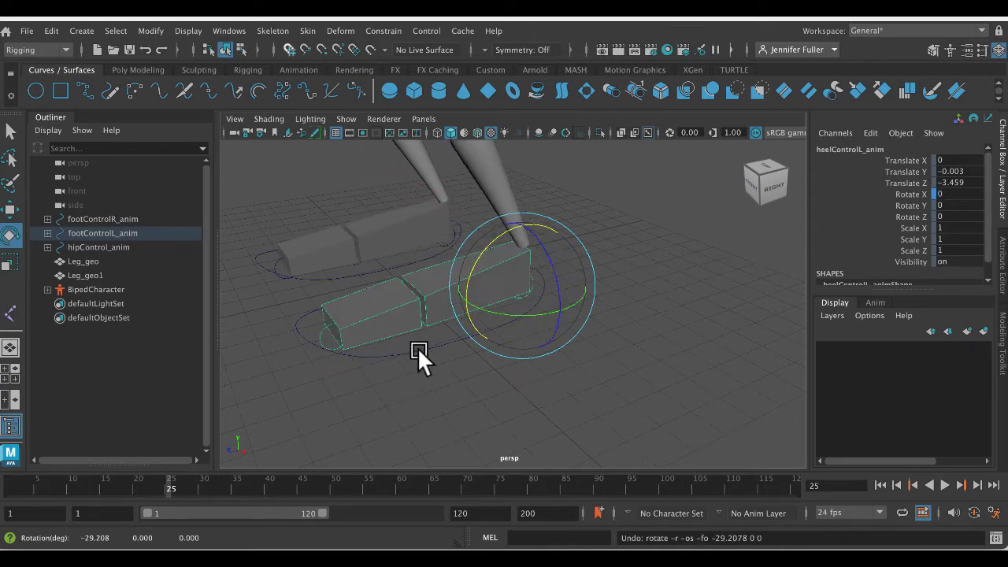
- Try lowering the left foot control's Foot Roll interactively to about -5, and undo the change
click(416, 348)
click(910, 273)
middle_drag(610, 291, 591, 284)
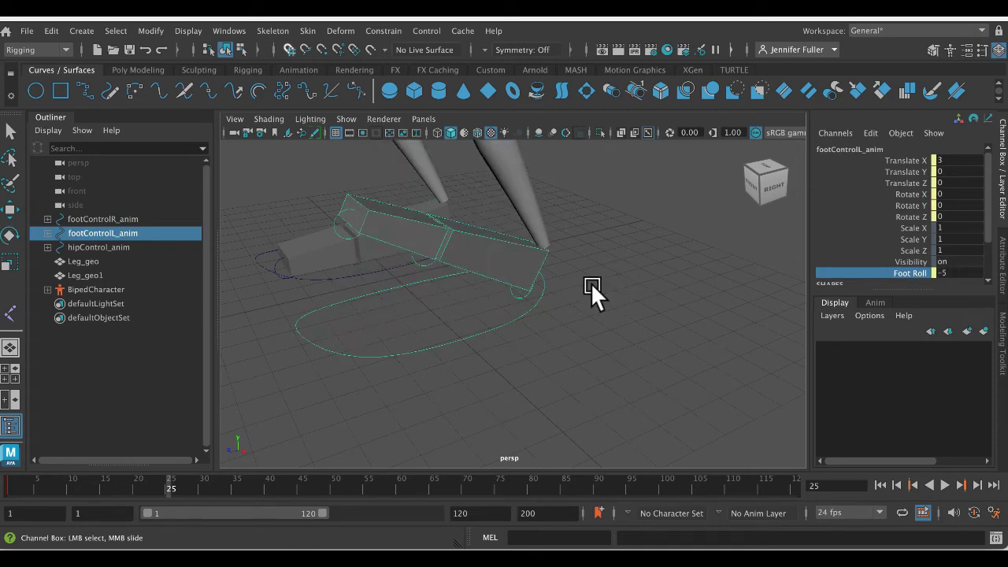
key(ctrl+z)
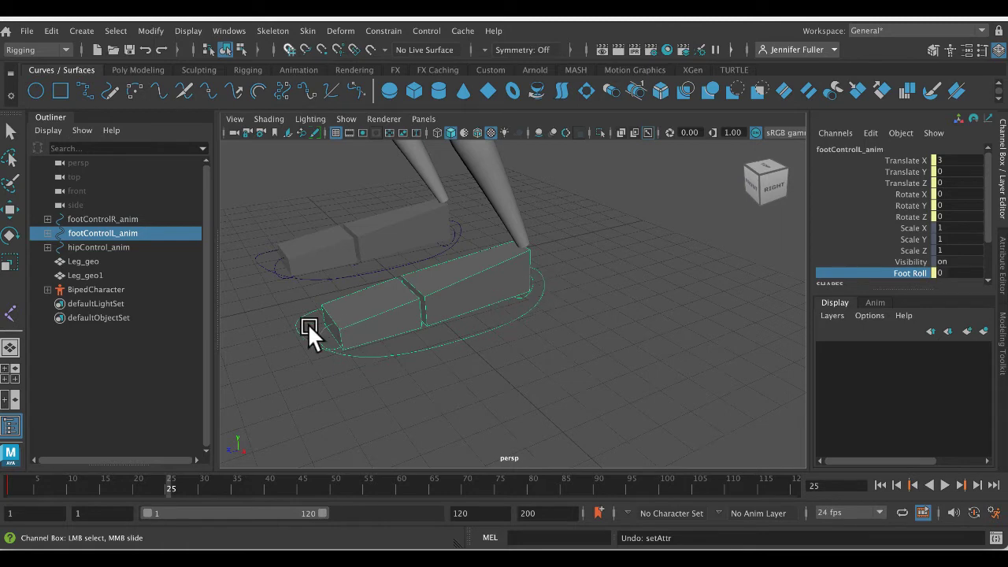
- Try setting the left foot control's Foot Roll to 10, and undo the change
click(470, 401)
key(e)
click(463, 338)
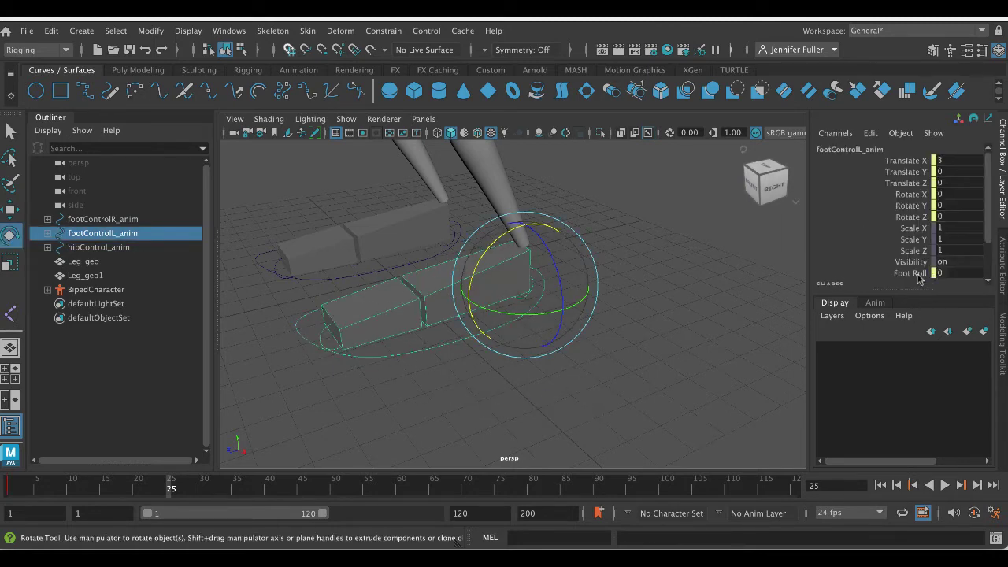
double_click(955, 273)
text(10)
key(Return)
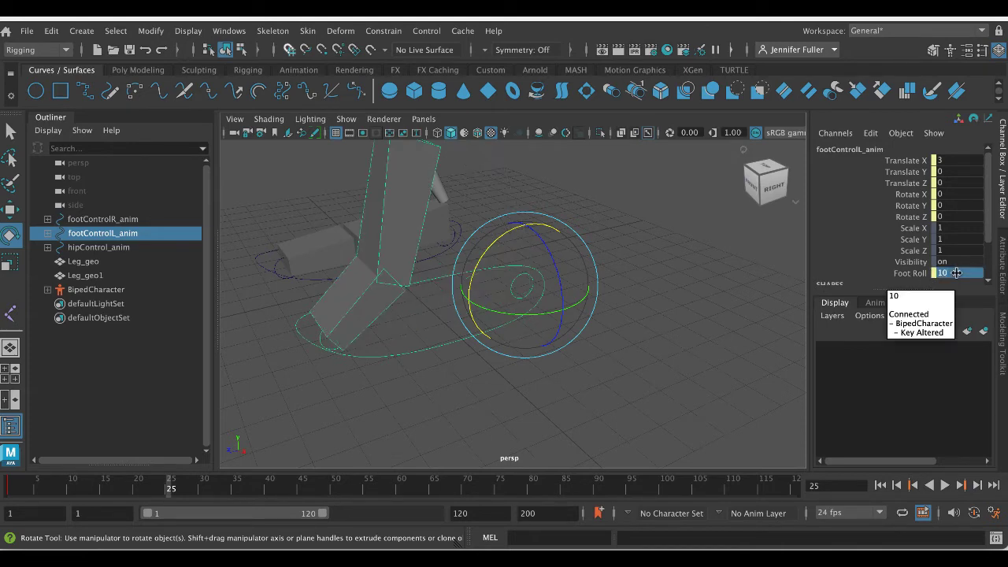
key(ctrl+z)
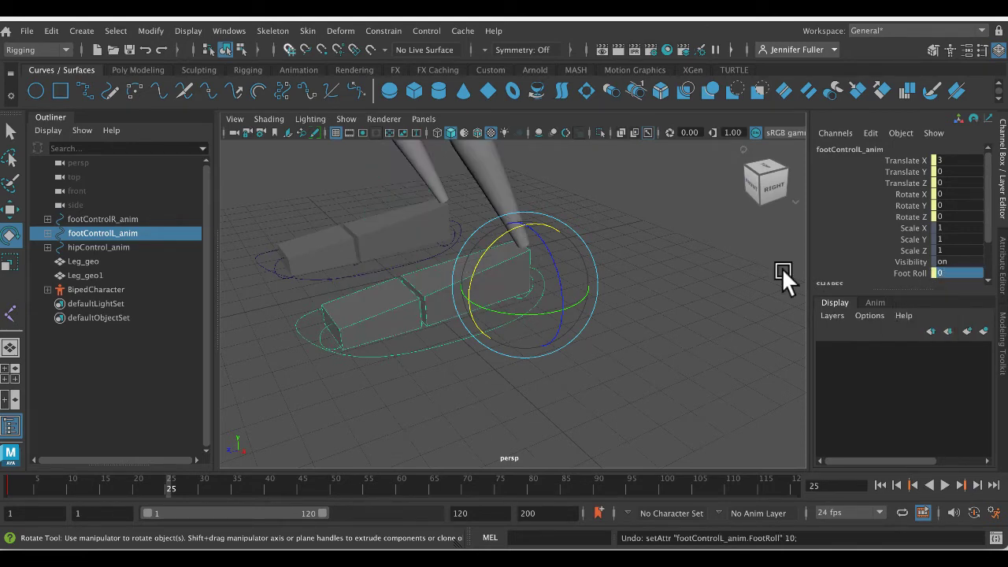
- Select the hip control and delete its key at frame 25
click(701, 271)
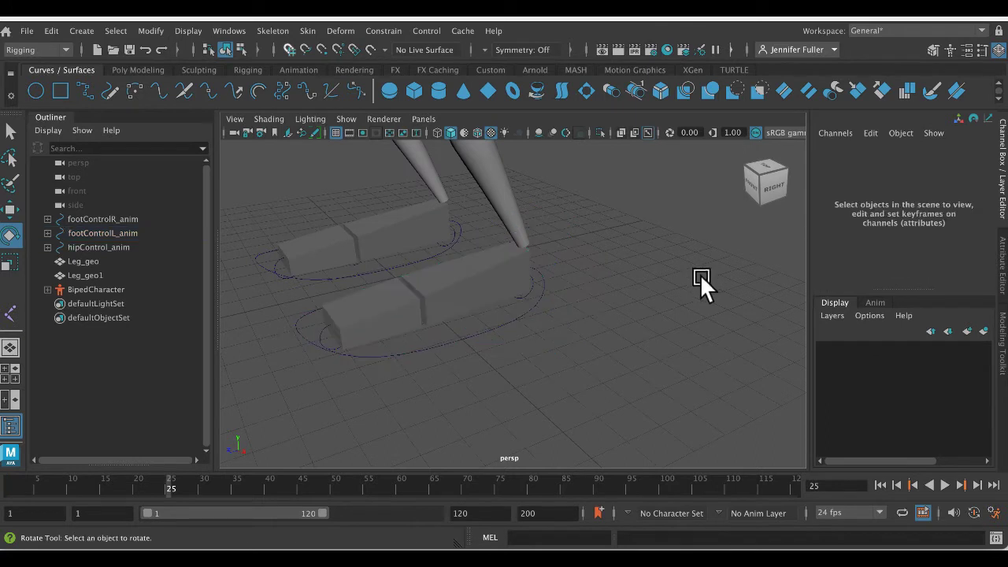
click(499, 327)
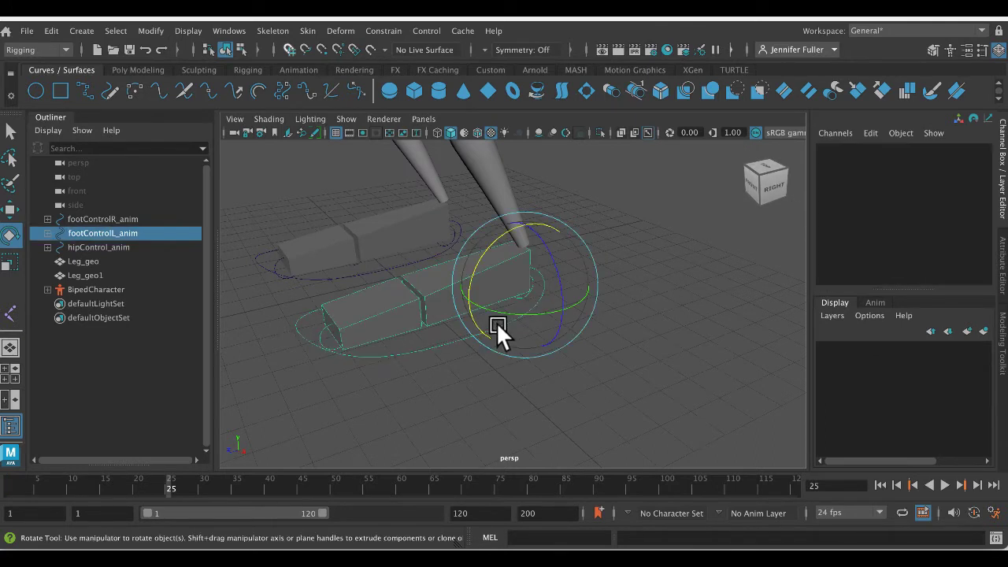
click(396, 262)
key(f)
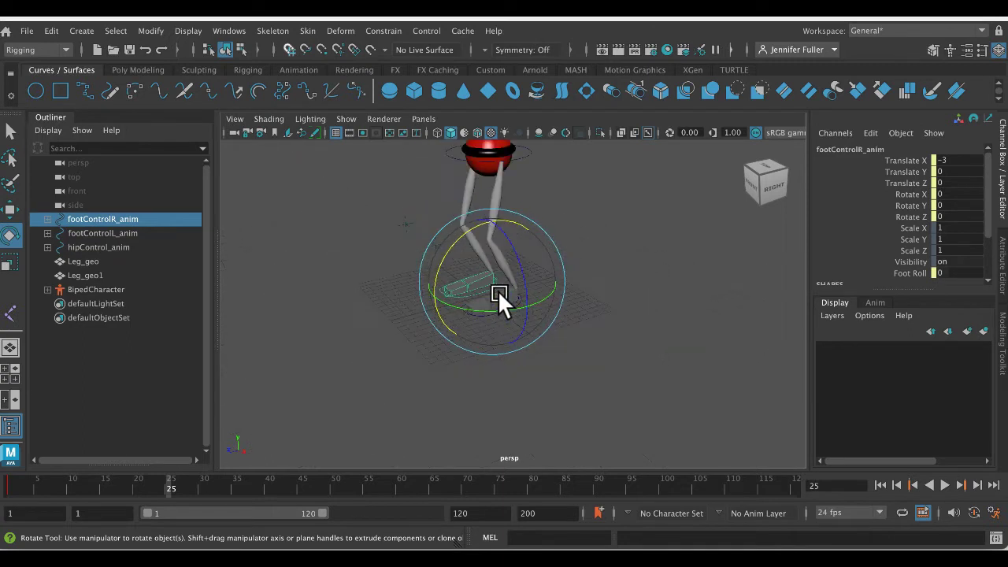
click(525, 154)
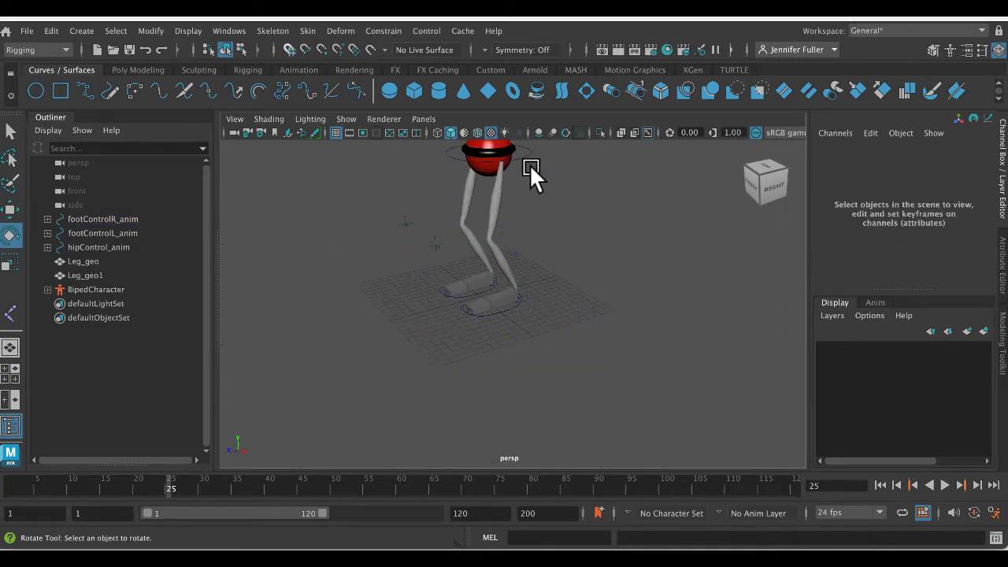
click(525, 152)
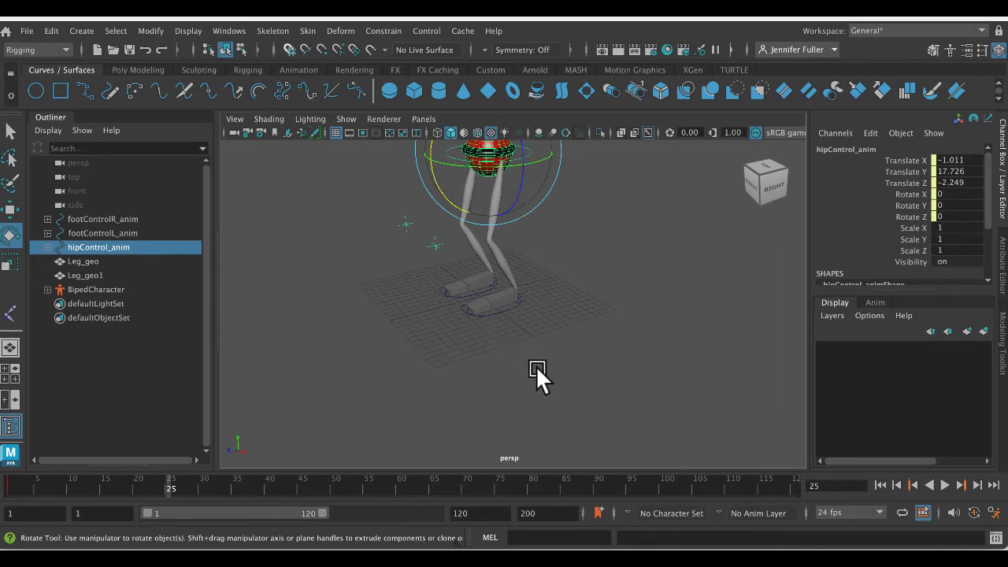
right_click(168, 481)
click(251, 261)
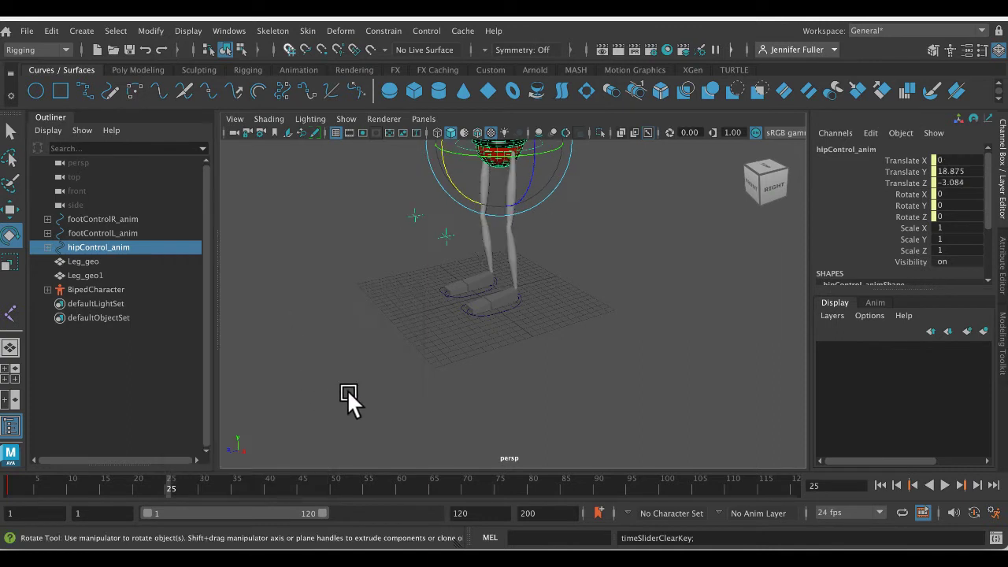
- Select the entire leg rig, delete its keys at frame 25, and deselect it
alt+middle_drag(572, 272, 569, 351)
alt+drag(569, 351, 568, 351)
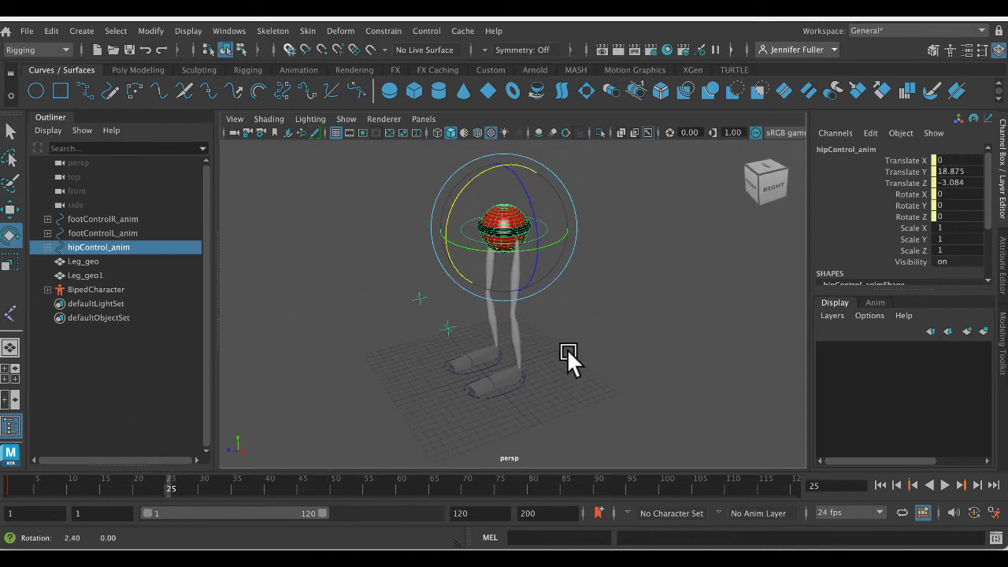
click(606, 270)
drag(330, 159, 629, 446)
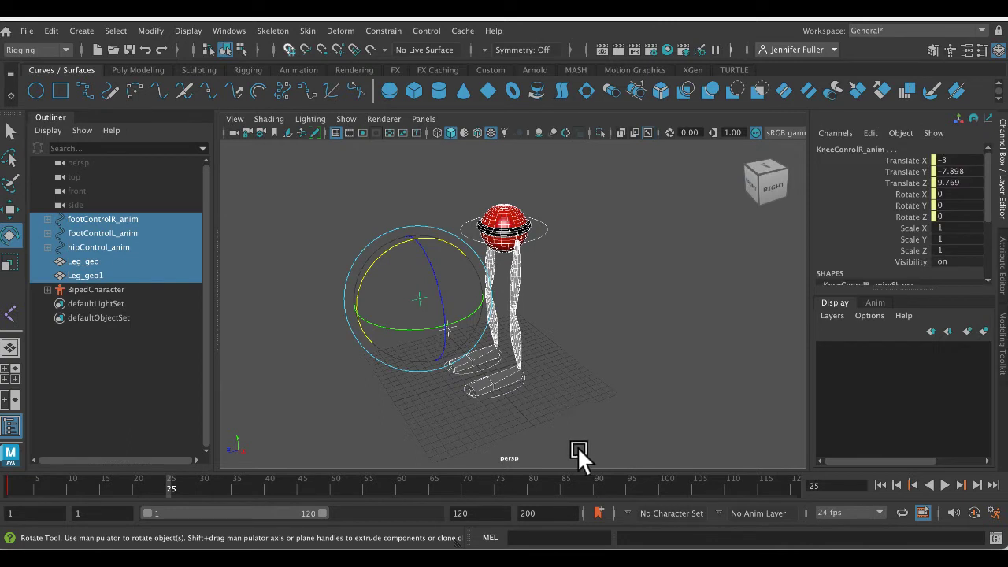
right_click(165, 475)
click(225, 256)
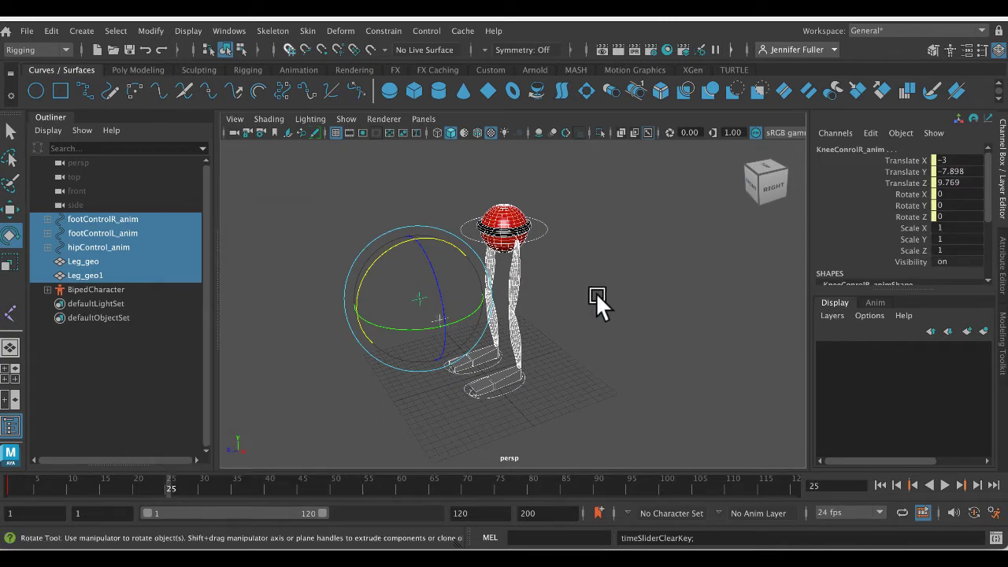
click(597, 298)
- Return the timeline to frame 1 and look at the standing rig from another side
drag(61, 487, 10, 486)
alt+drag(540, 395, 632, 386)
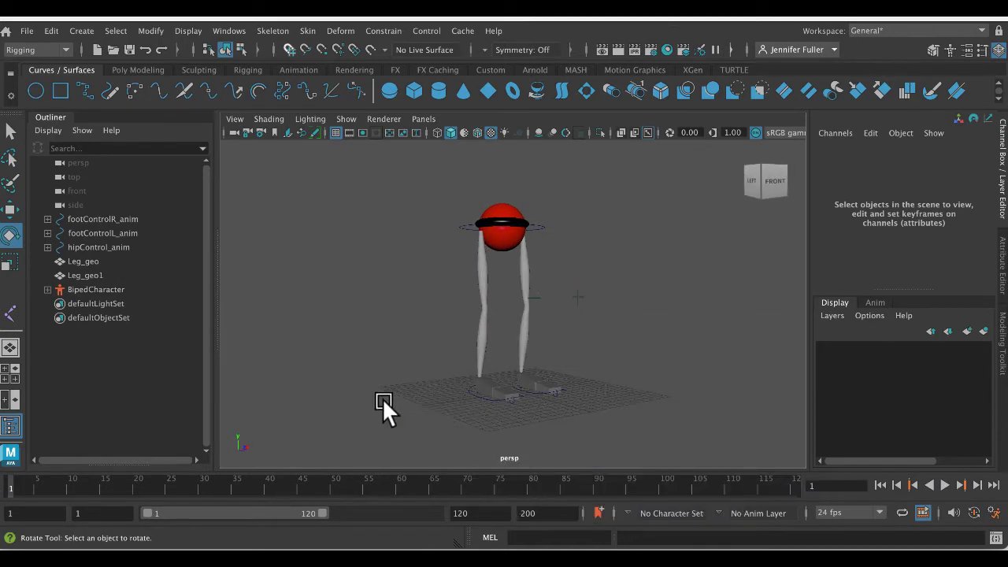
alt+drag(383, 404, 540, 398)
- Switch to a full-size side view showing the whole rig, with nothing left selected
key(space)
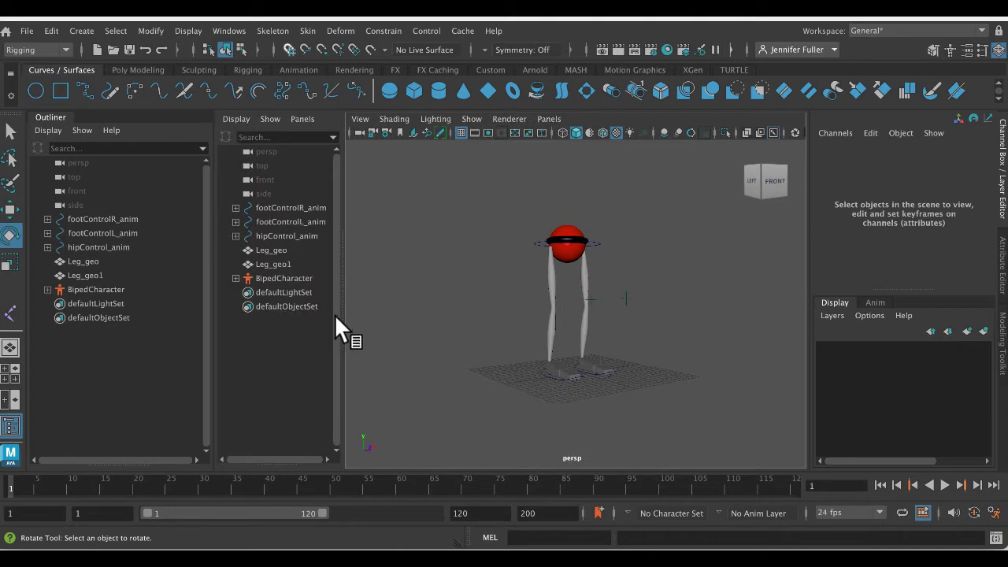
drag(343, 280, 162, 276)
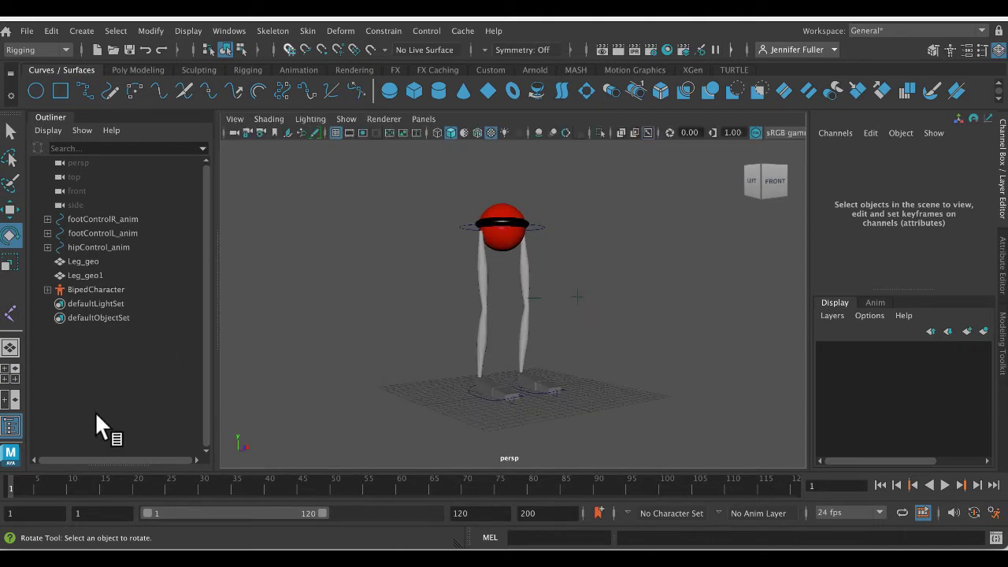
click(10, 373)
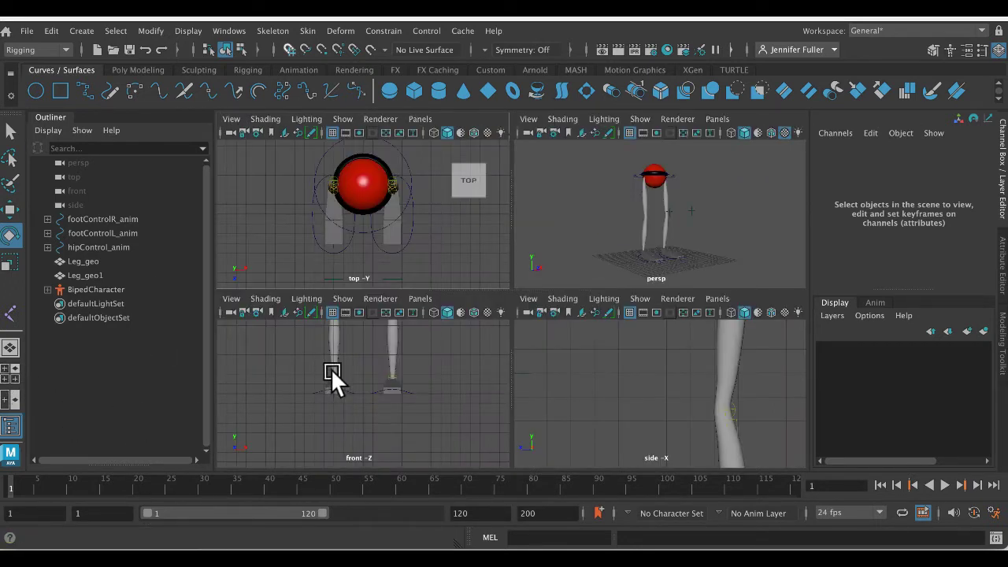
key(space)
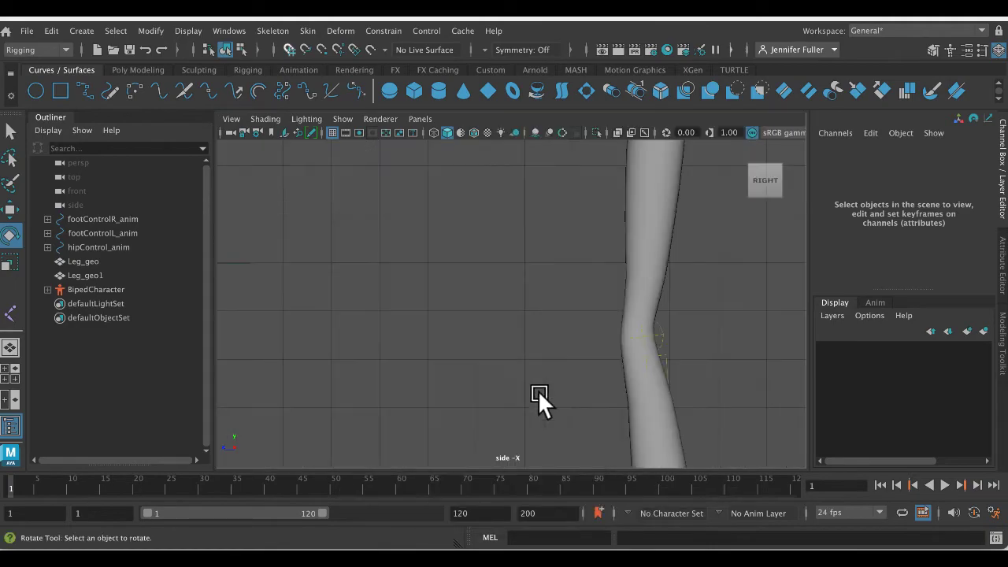
scroll(538, 391, down, 5)
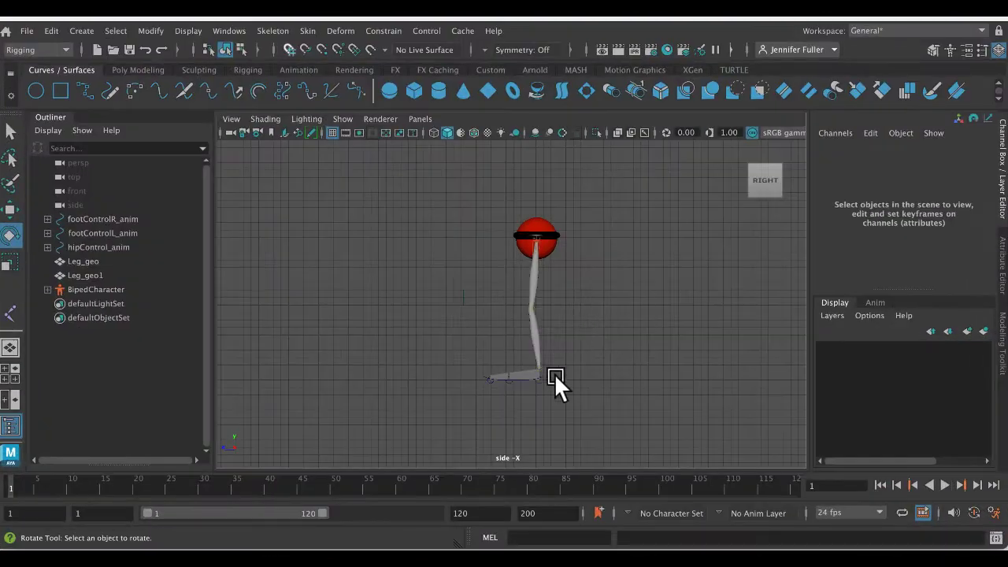
drag(433, 225, 535, 296)
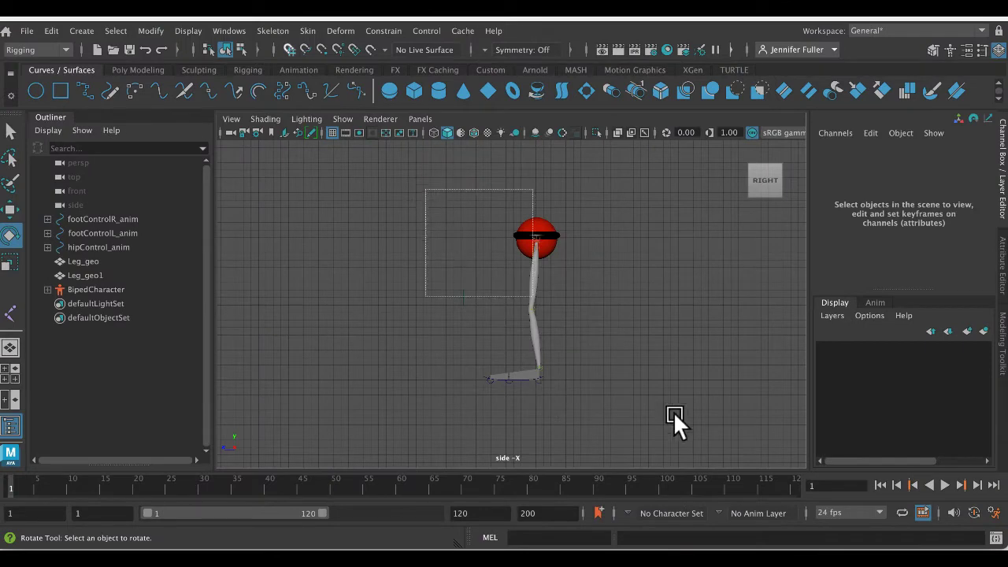
click(570, 406)
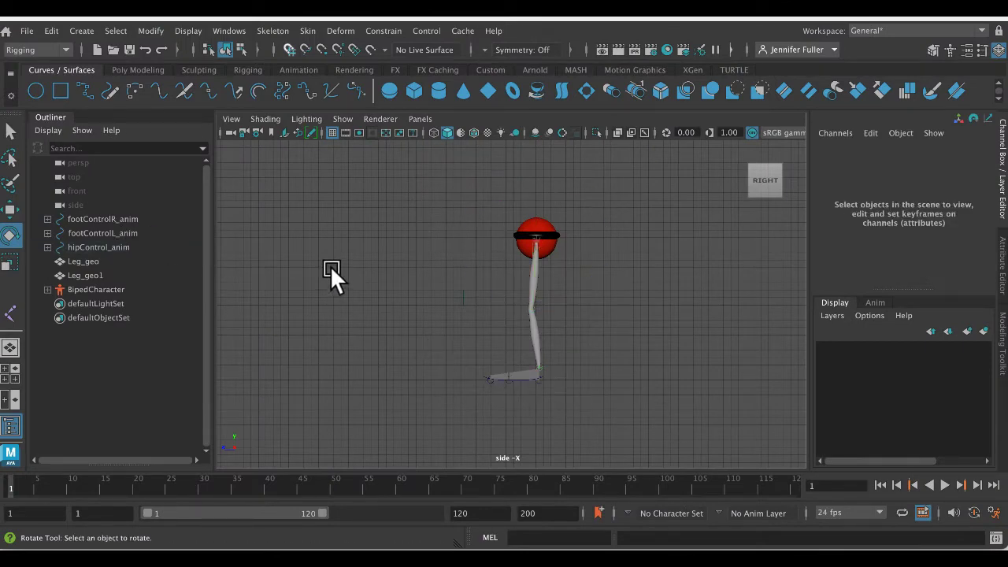
- Hide the joints in the side view
click(342, 118)
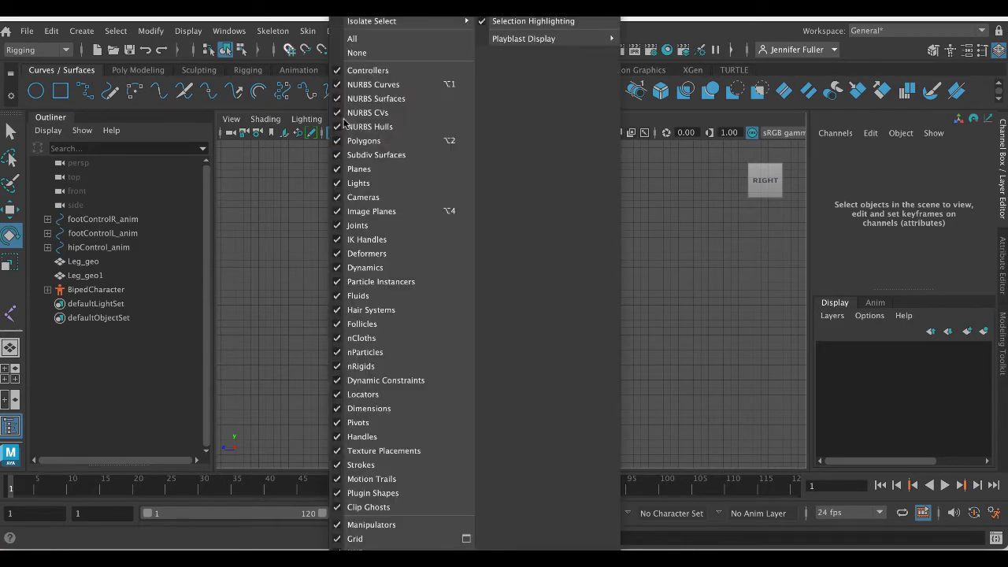
click(376, 224)
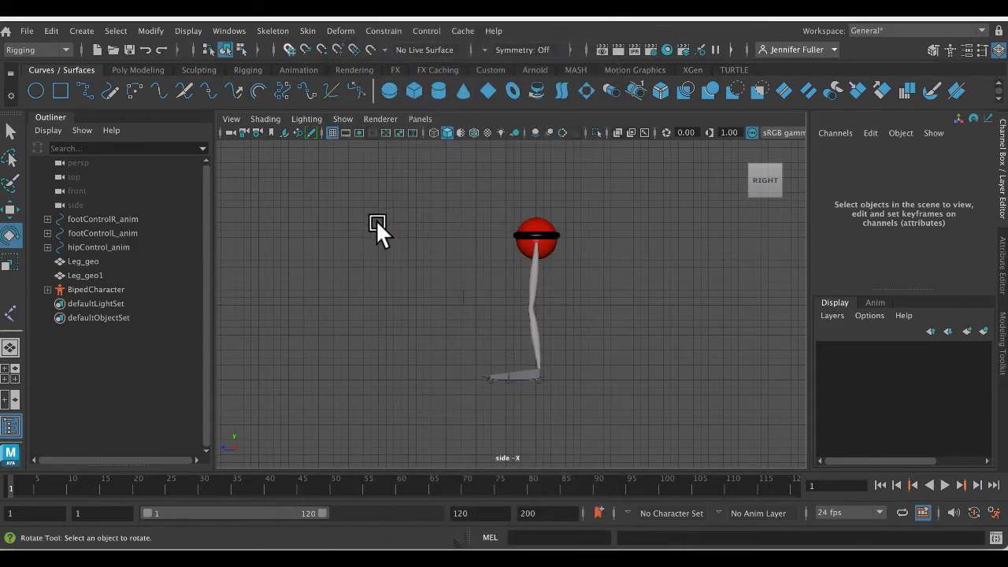
- Move the hip control forward to Translate Z -1.769 and lower it to Translate Y 17.935 so the knees bend
click(568, 235)
key(w)
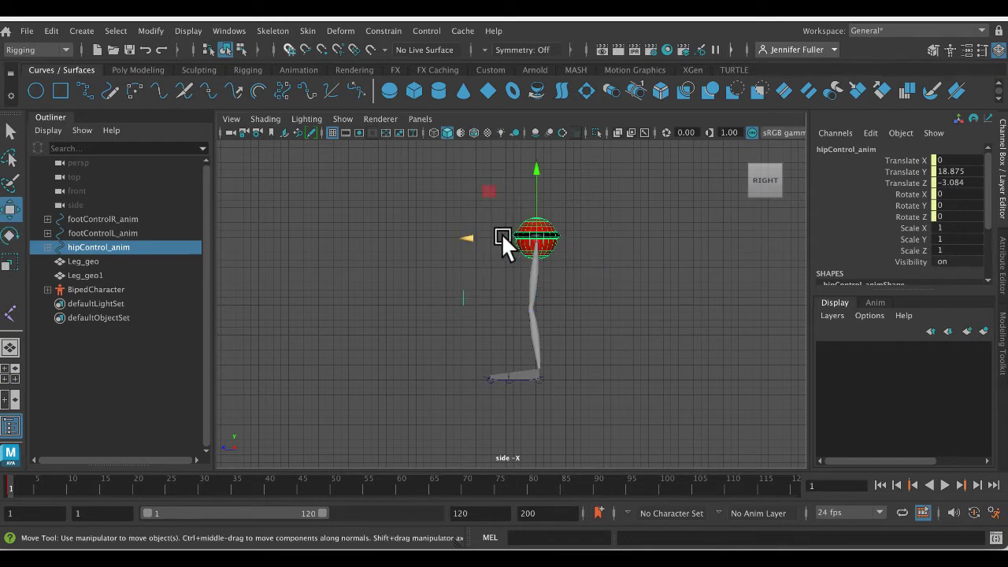
drag(500, 233, 493, 238)
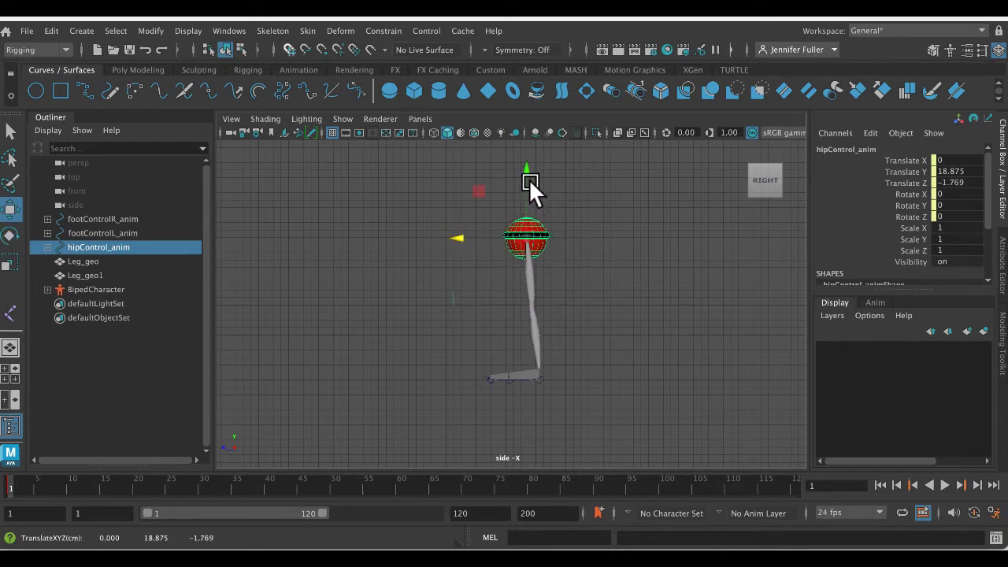
drag(528, 179, 526, 185)
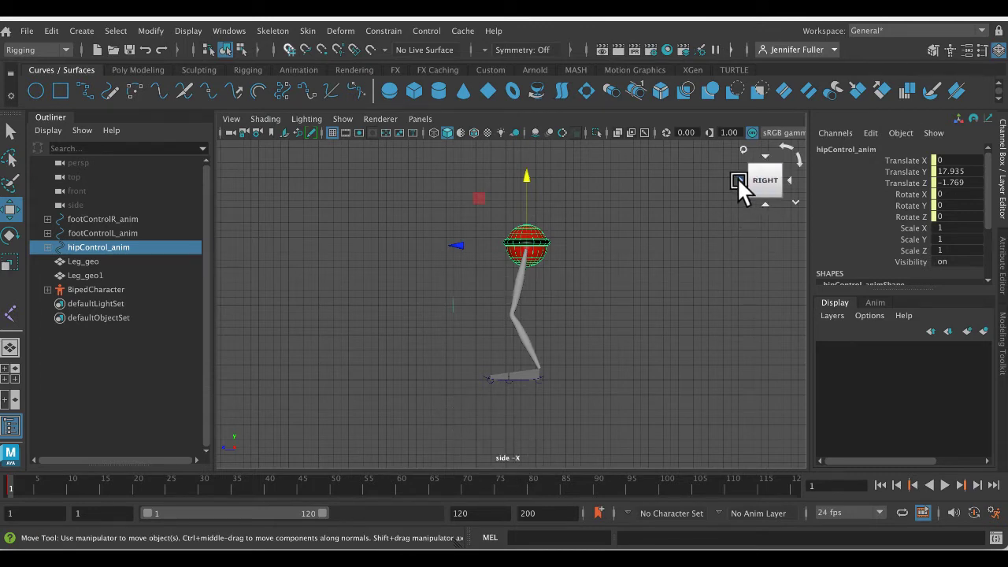
- Turn the side view around to see the rig from the LEFT side
click(738, 178)
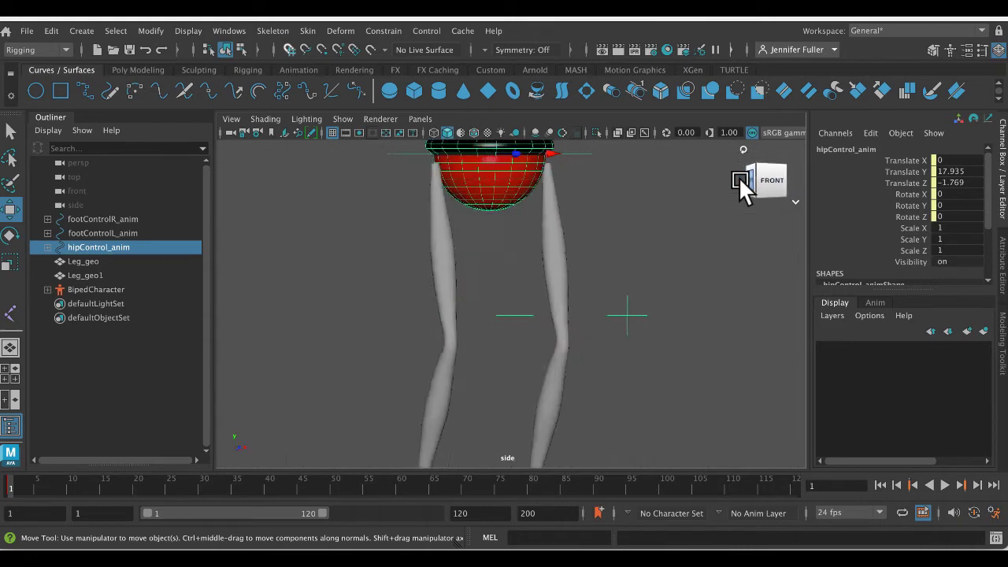
click(738, 177)
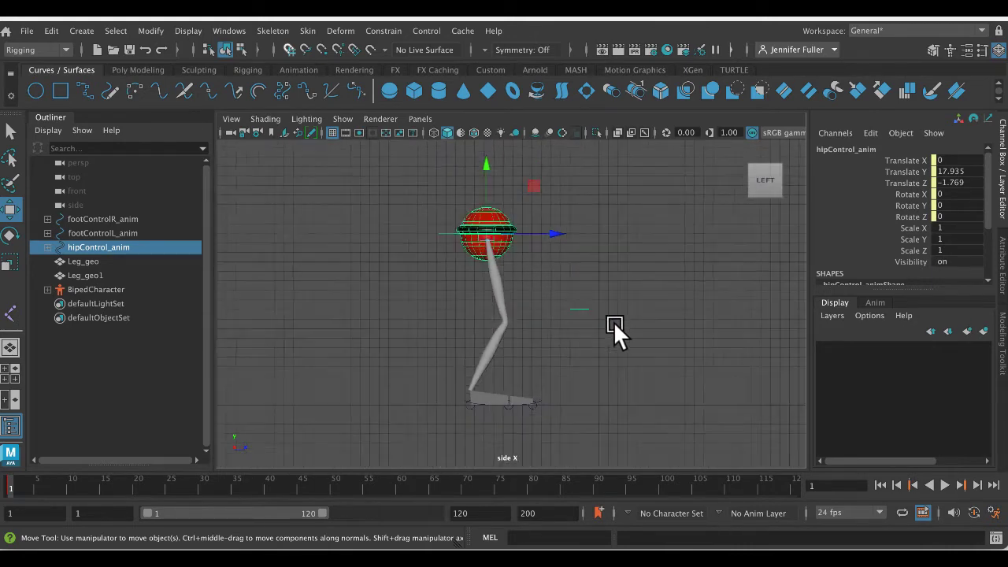
mouse_move(776, 184)
click(430, 120)
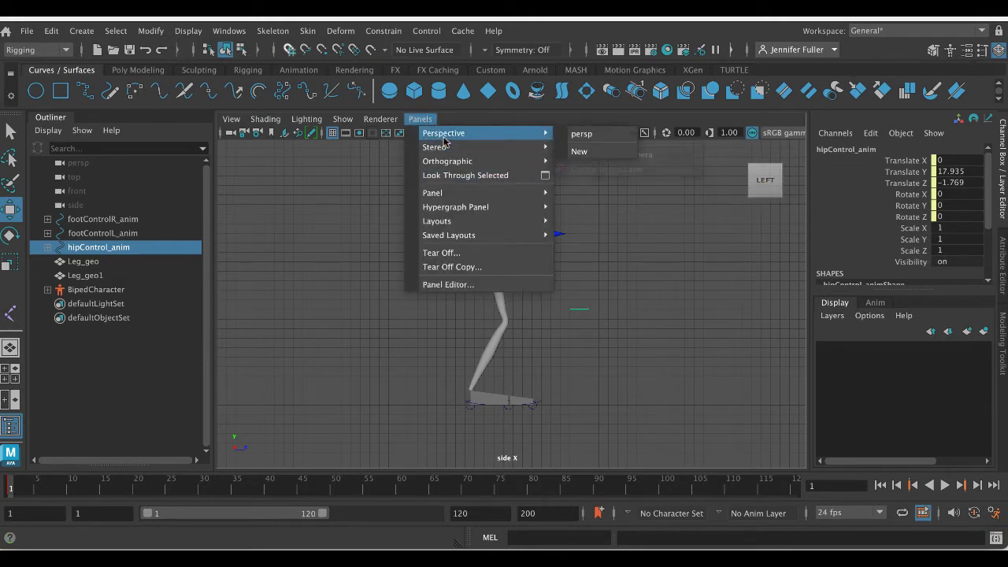
mouse_move(442, 159)
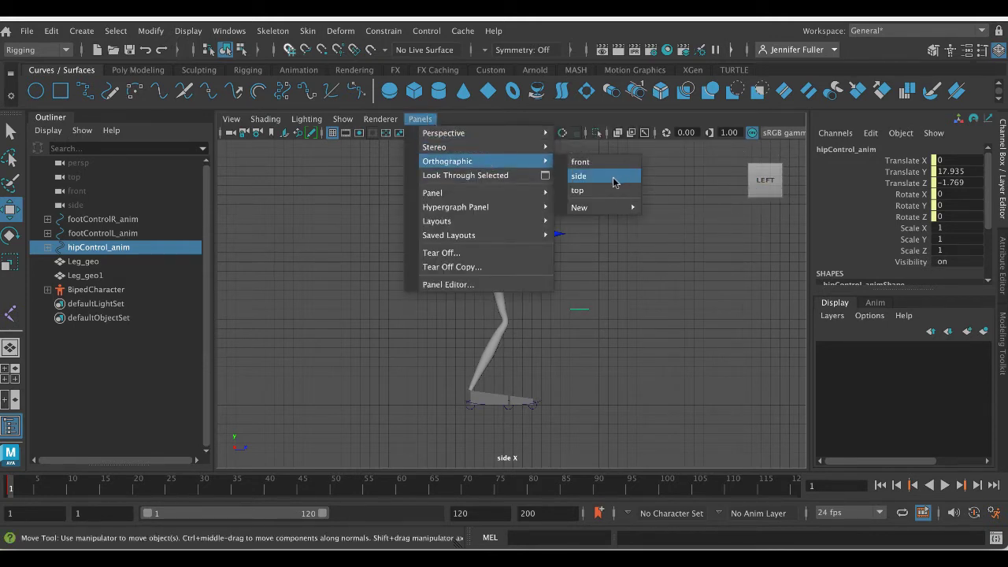
mouse_move(606, 211)
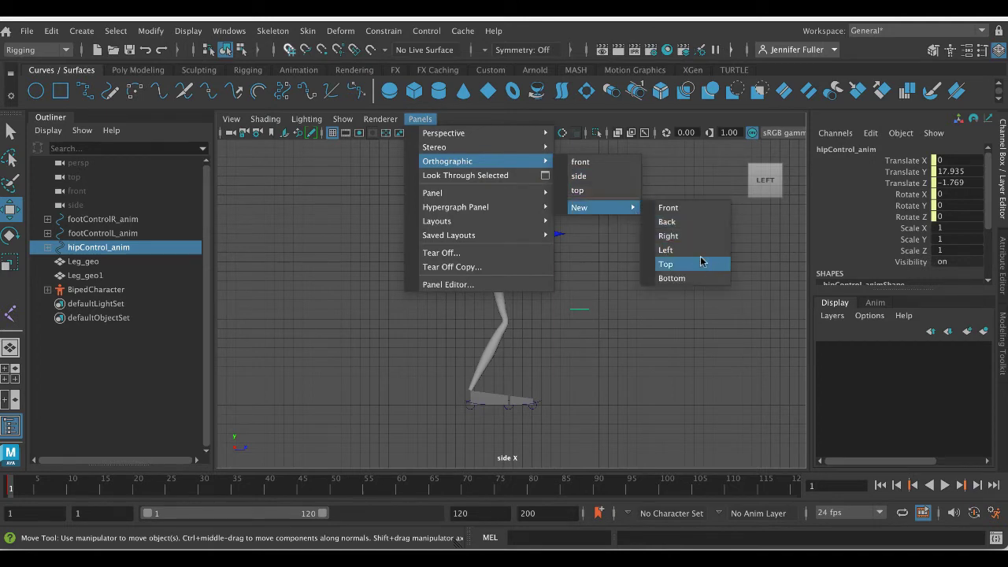
click(724, 392)
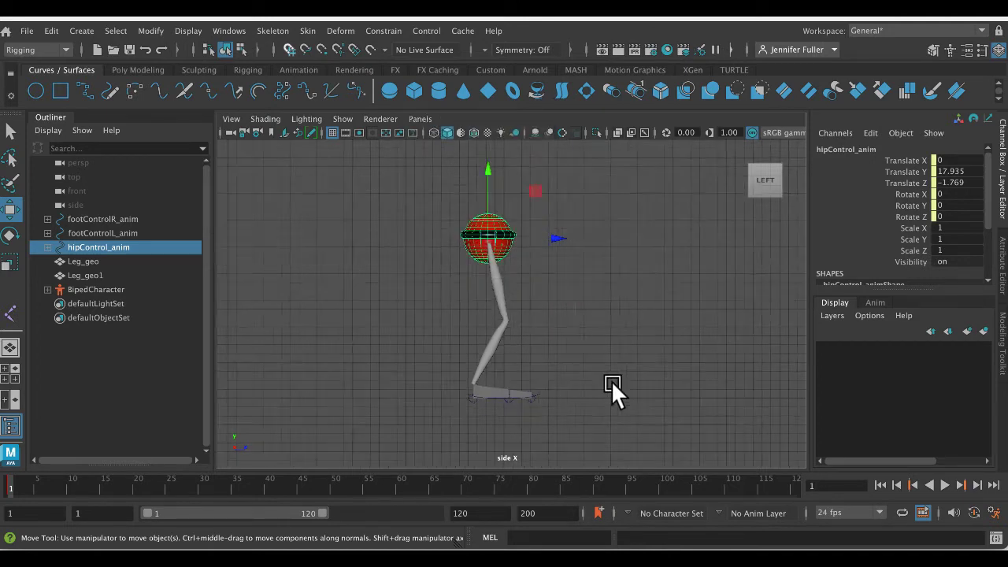
- Following the contact pose in the walk reference, move the right foot control to Translate Z 5.459 and the left foot control to Translate Z -3.956
alt+middle_drag(603, 377, 489, 379)
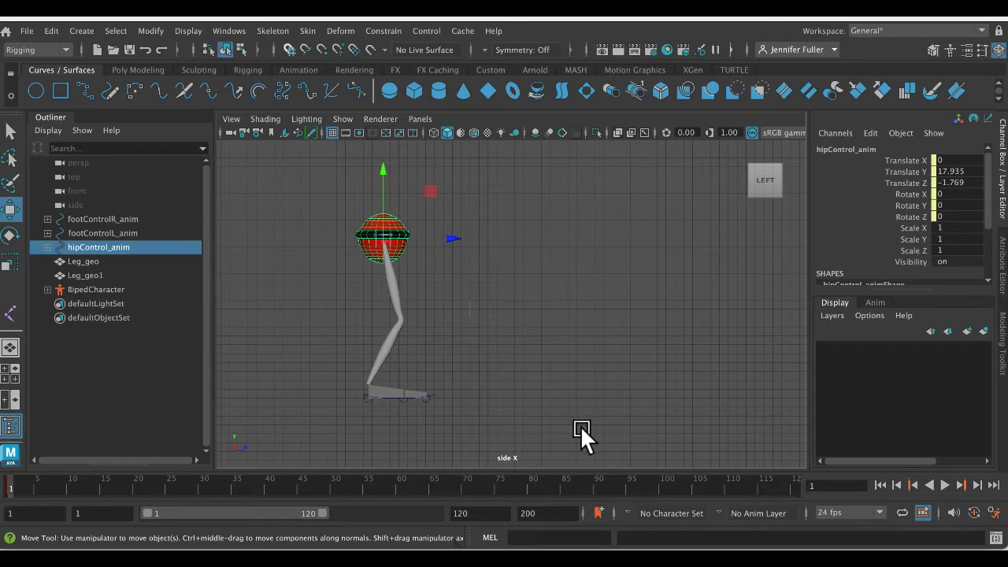
click(682, 556)
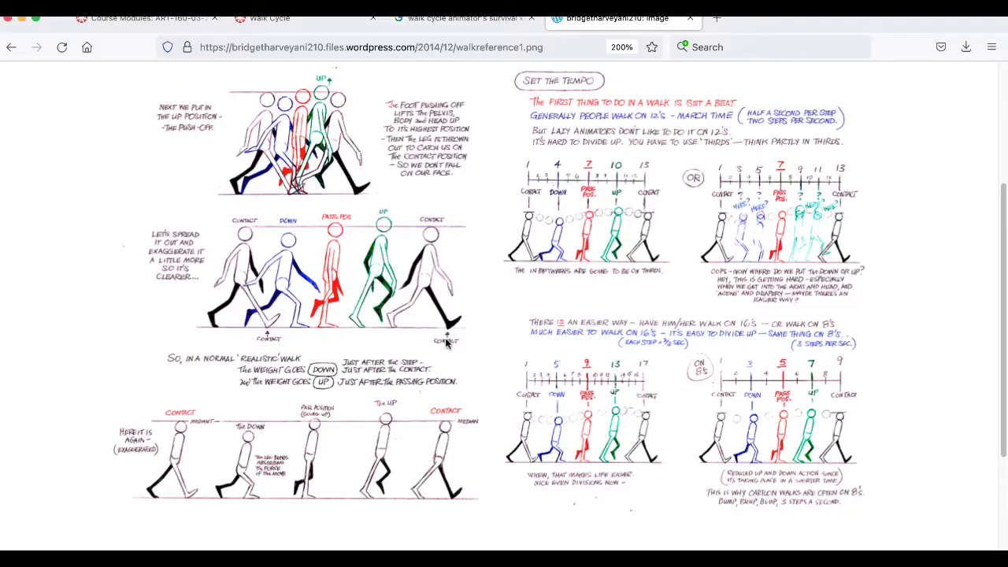
key(ctrl+Up)
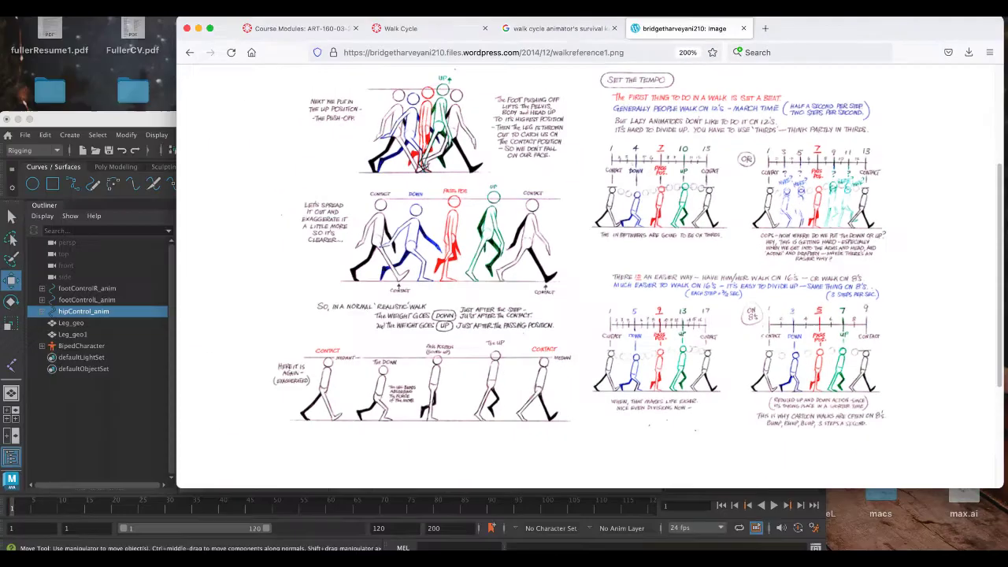
click(452, 391)
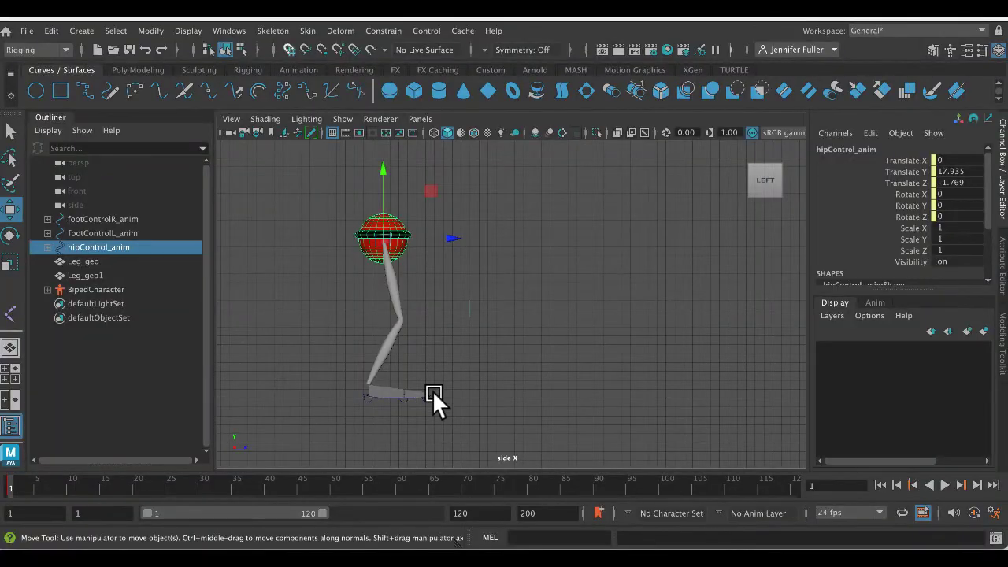
click(432, 391)
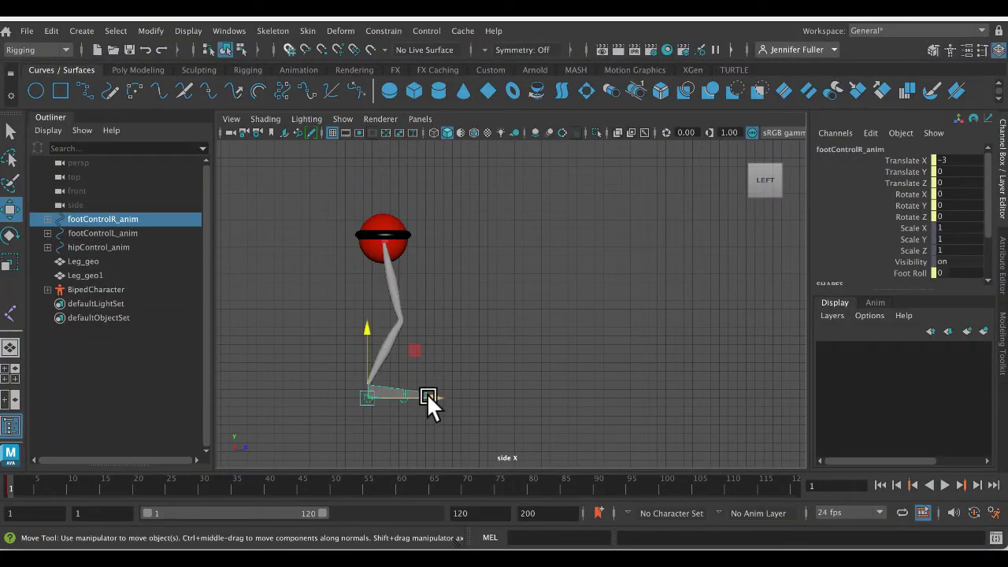
drag(427, 393, 476, 388)
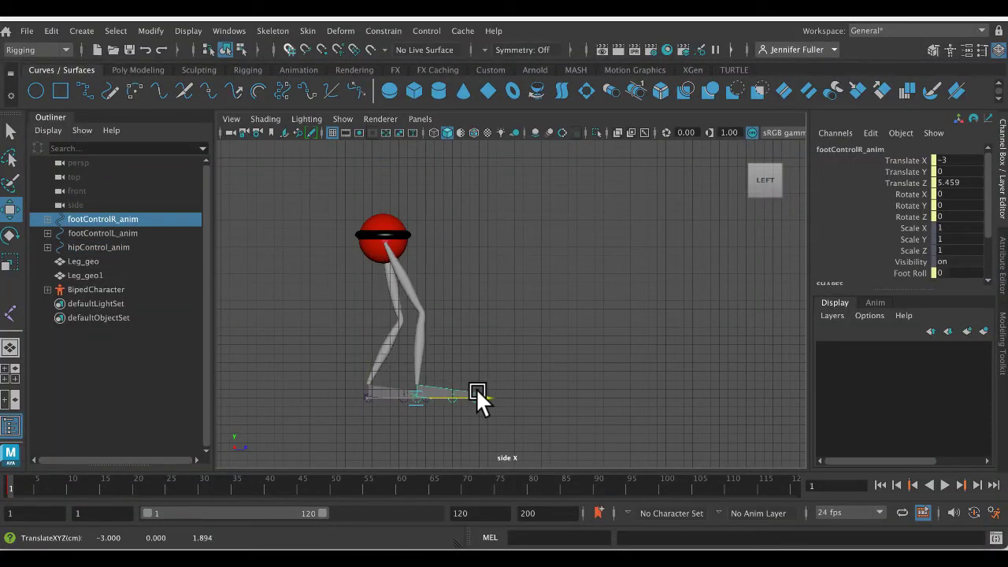
click(360, 390)
drag(427, 396, 392, 396)
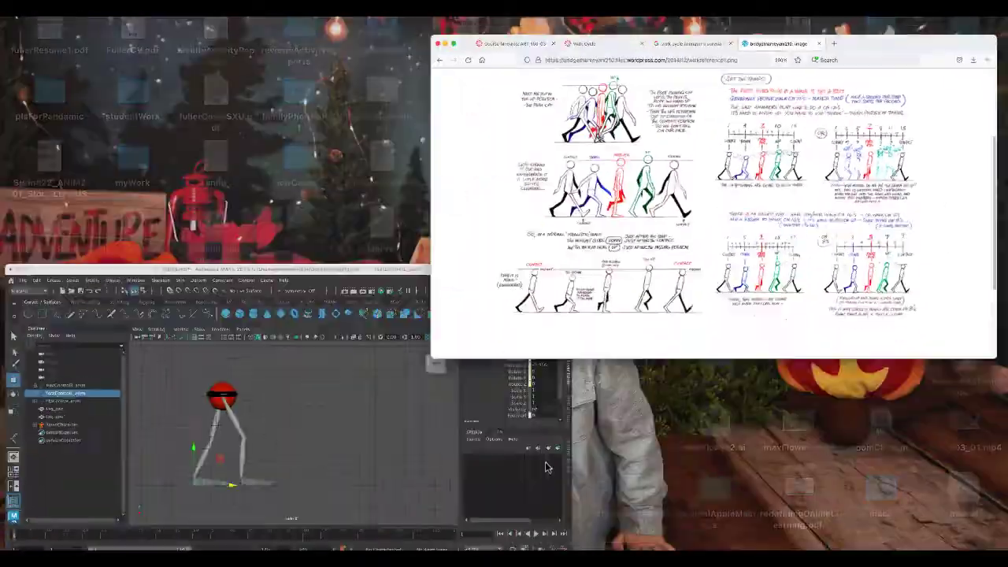
click(546, 466)
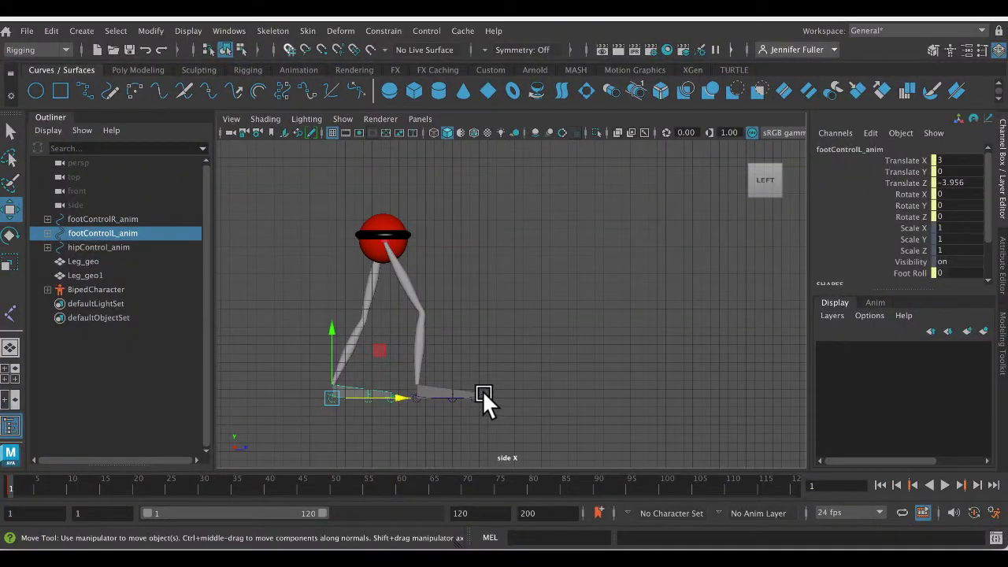
- Set the right foot control's Foot Roll to -4.2 to lift the toes, and move the foot forward to Translate Z 7.595
click(482, 390)
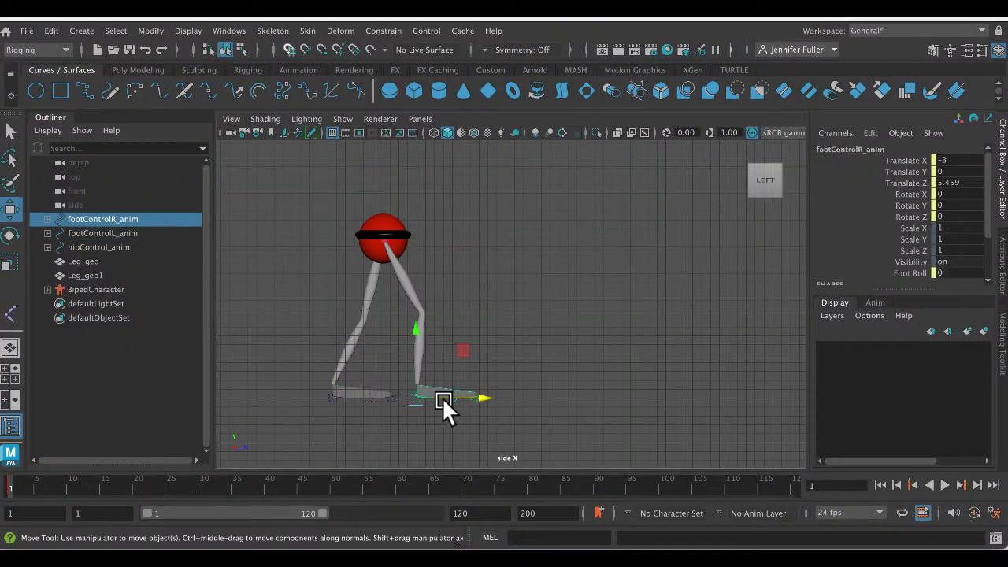
click(910, 273)
middle_drag(697, 288, 678, 286)
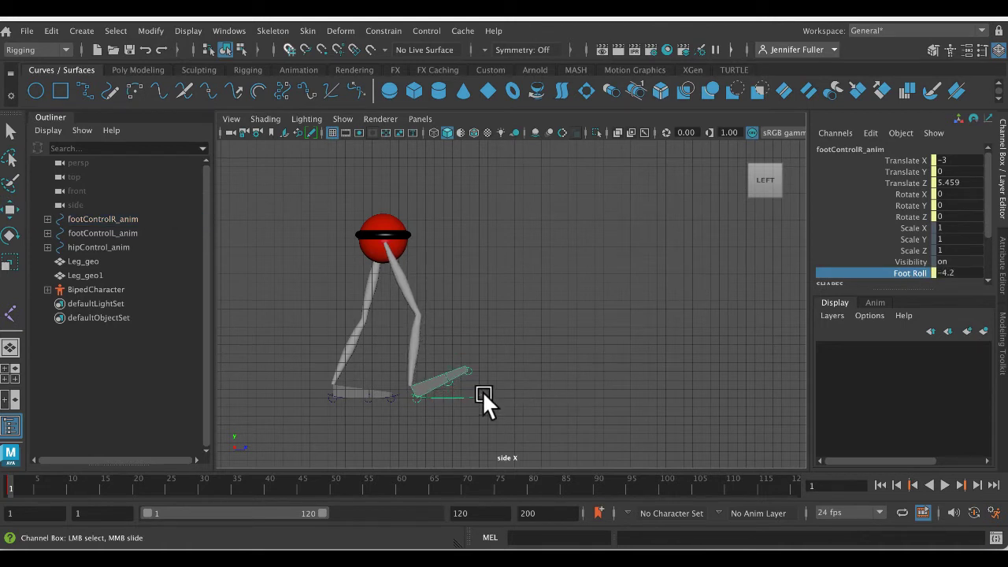
click(481, 392)
click(477, 394)
drag(477, 393, 498, 383)
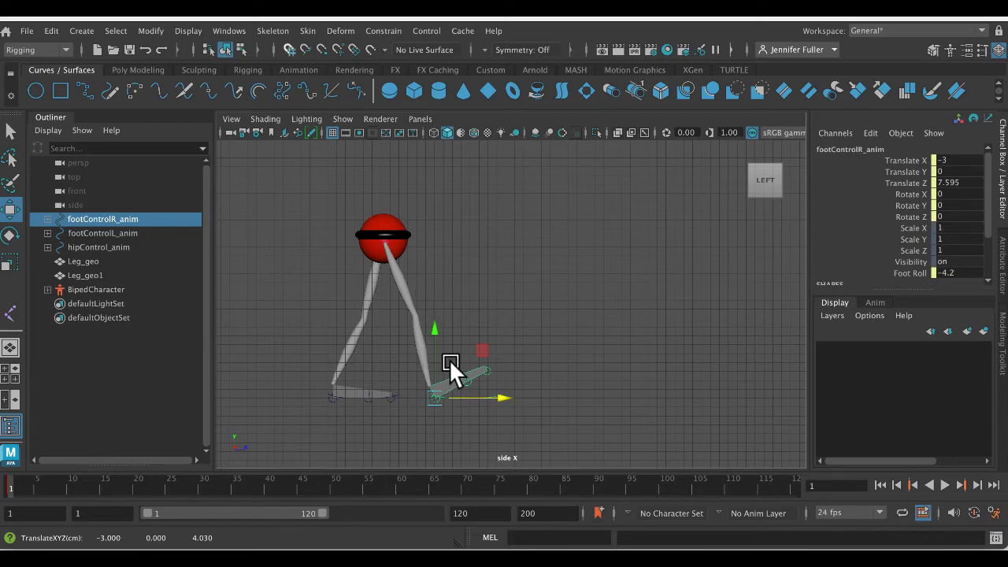
- Following the reference's rear foot, set the left foot control's Foot Roll to 6.4 and move it back to Translate Z -9.573
key(ctrl+Up)
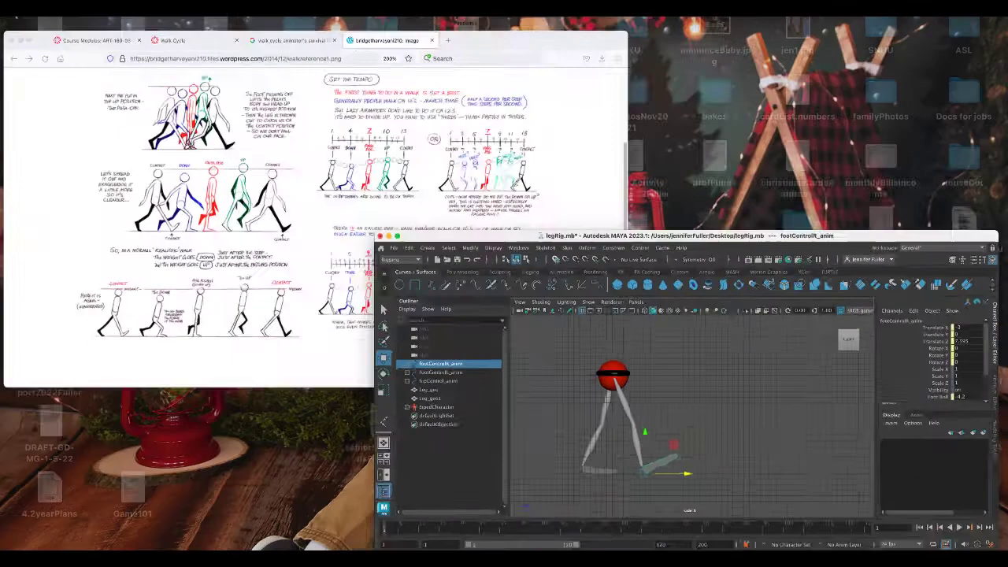
click(211, 289)
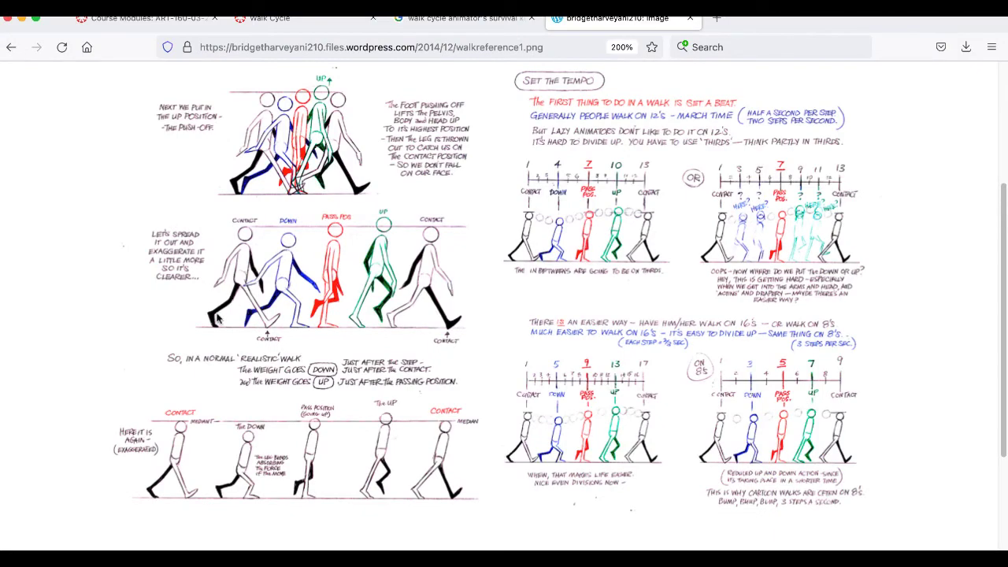
key(ctrl+Up)
click(338, 397)
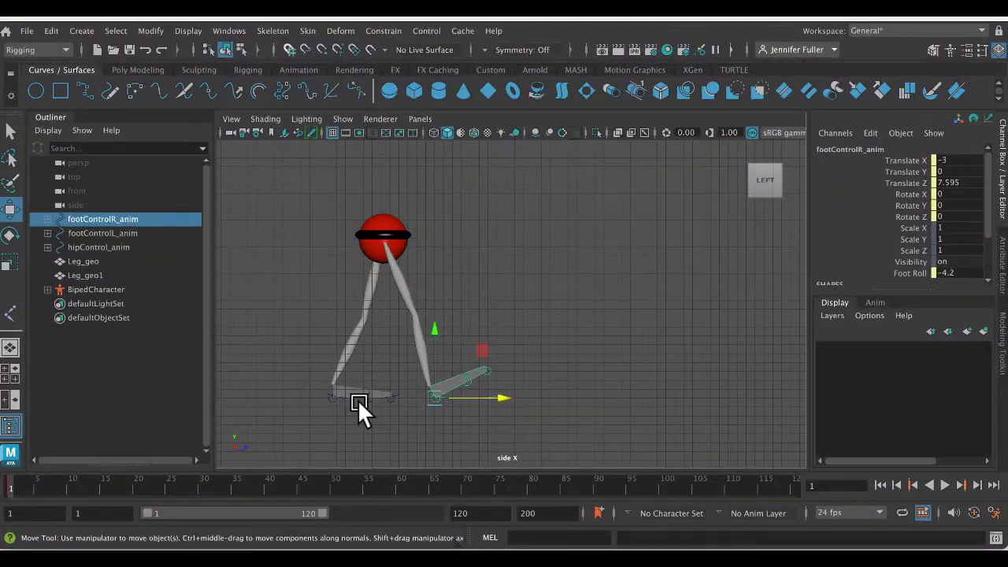
click(325, 389)
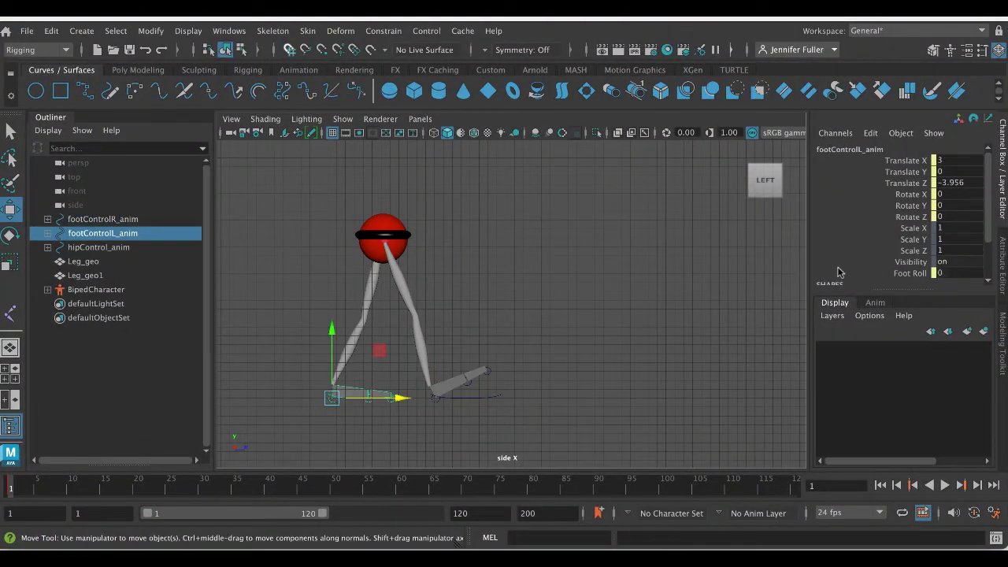
click(906, 273)
middle_drag(544, 249, 572, 247)
click(347, 399)
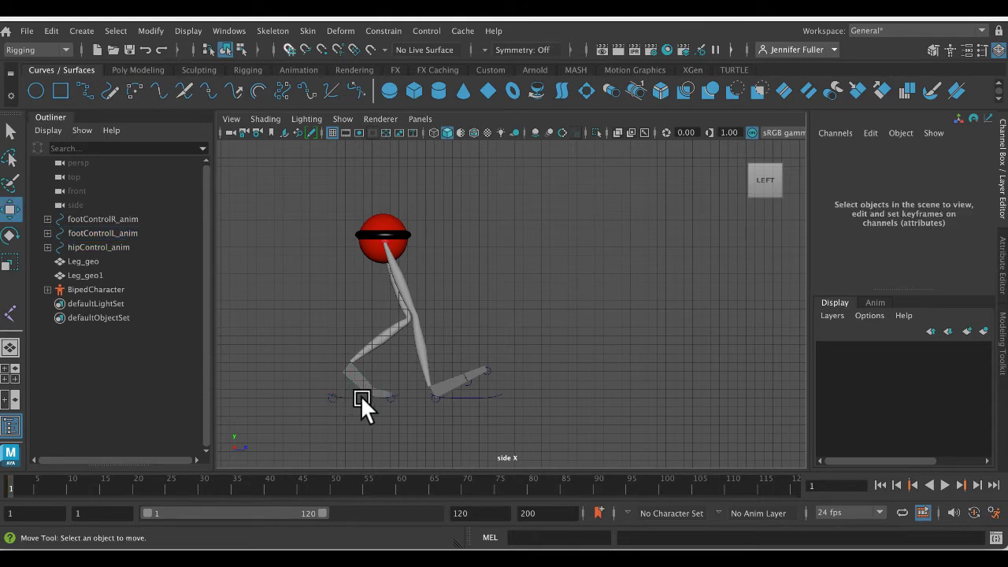
click(344, 394)
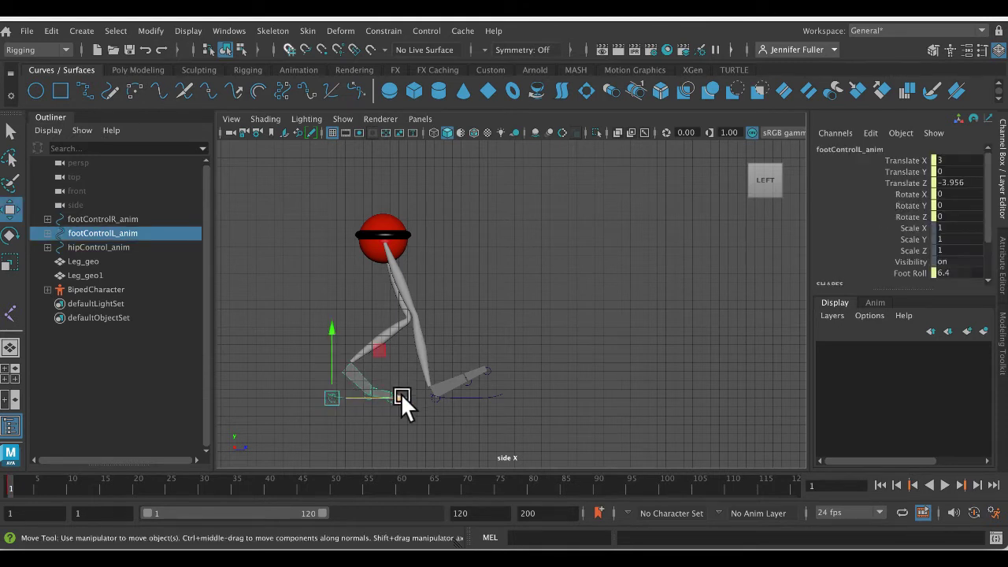
drag(401, 393, 359, 399)
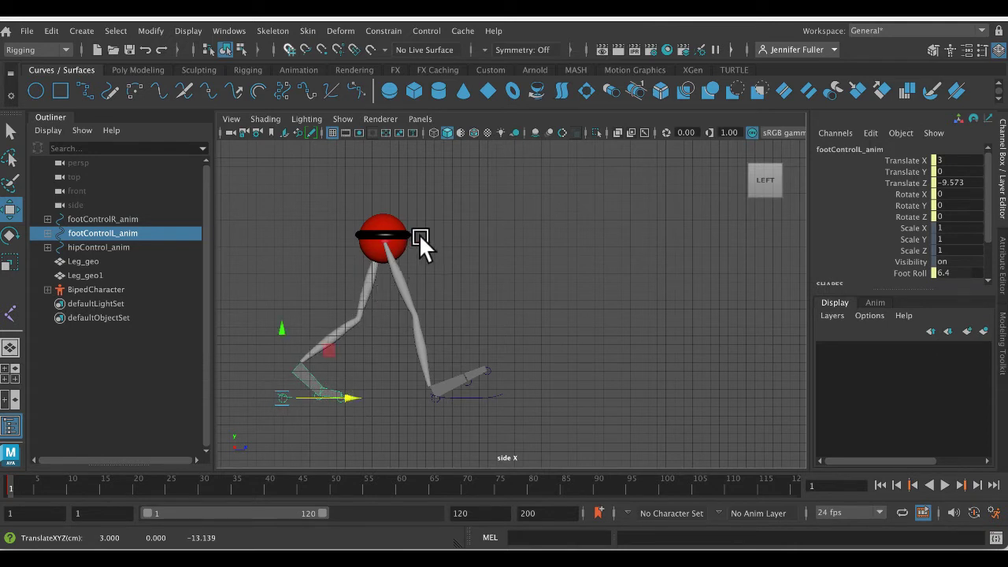
- Adjust the hip control to Translate Y 17.539 and Translate Z -1.373, and compare the pose with the walk reference in the browser
click(389, 207)
drag(389, 207, 444, 240)
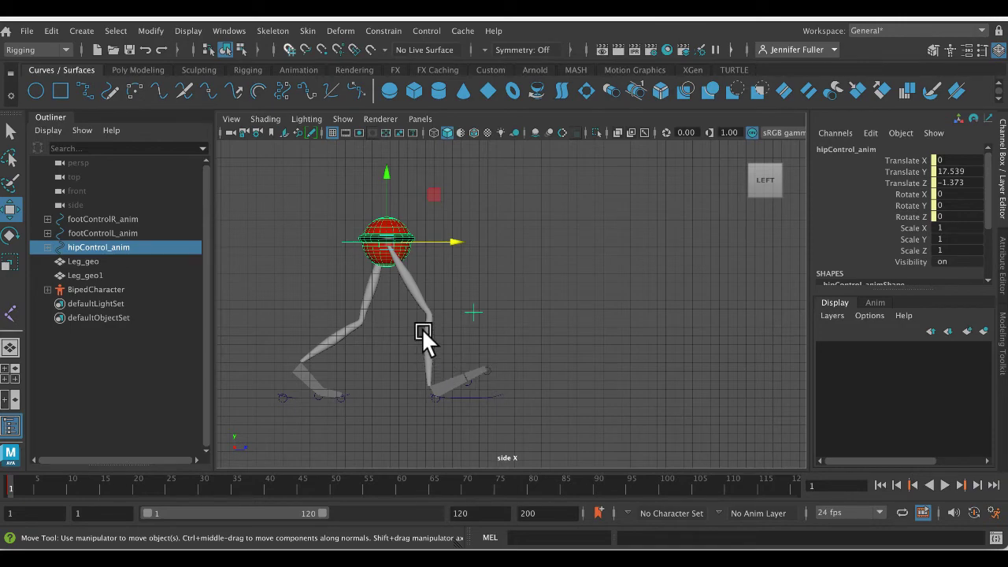
key(ctrl+Up)
click(410, 284)
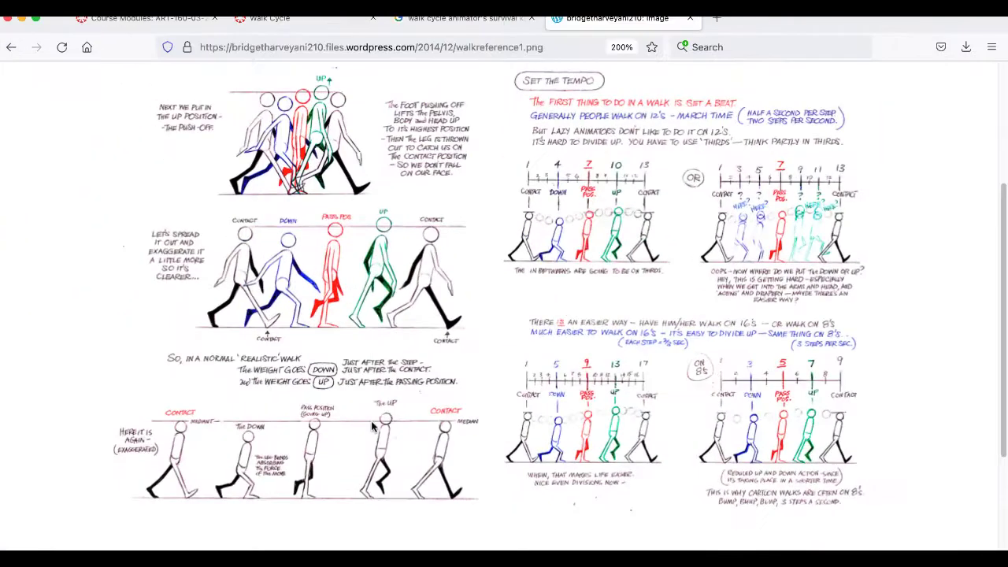
key(ctrl+Up)
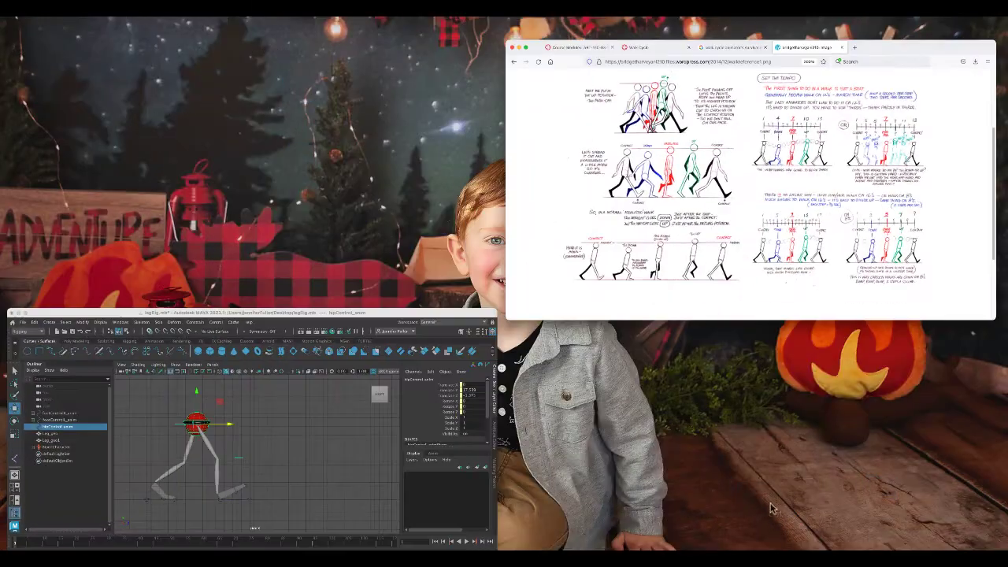
click(326, 381)
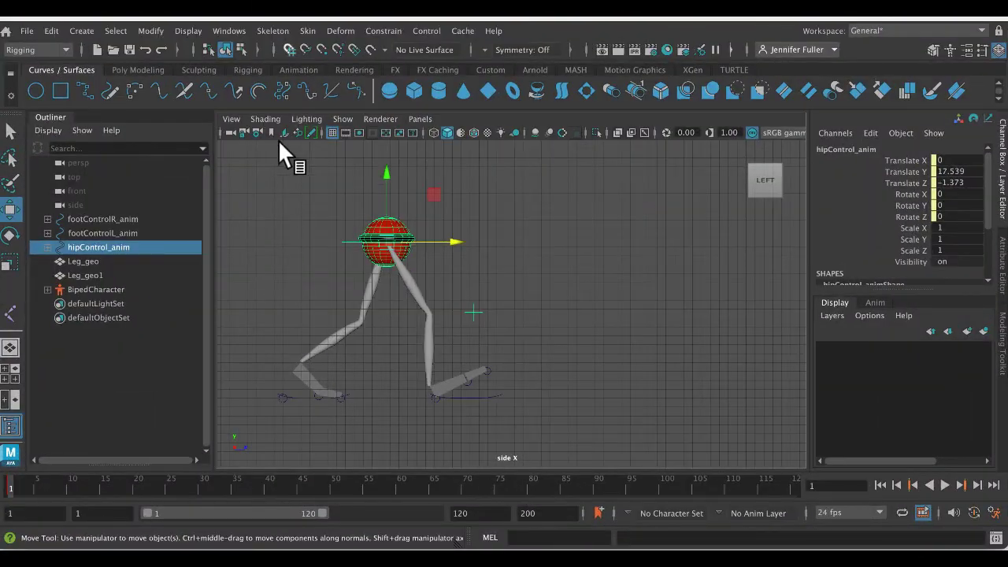
- Select the entire leg rig and set a key for the contact pose at frame 1
drag(263, 148, 666, 459)
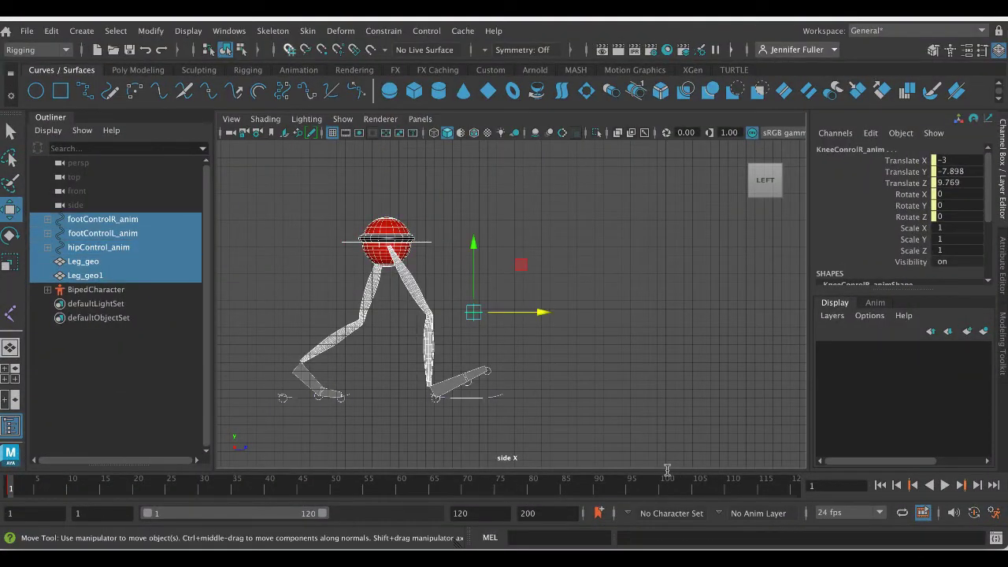
key(s)
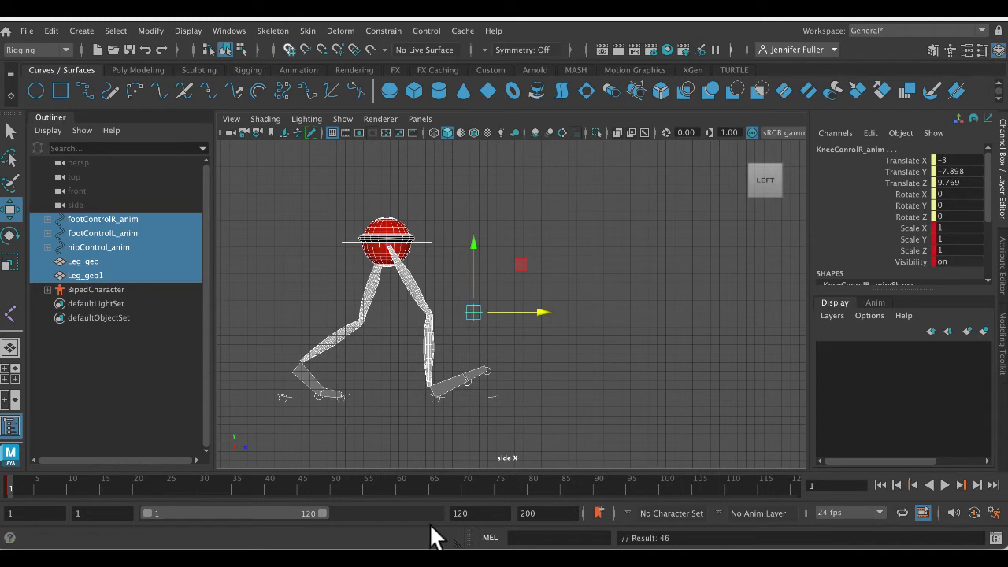
- Go to frame 8 and lower the hip control to Translate Y 15.957 for the down pose
drag(15, 490, 464, 486)
key(alt+v)
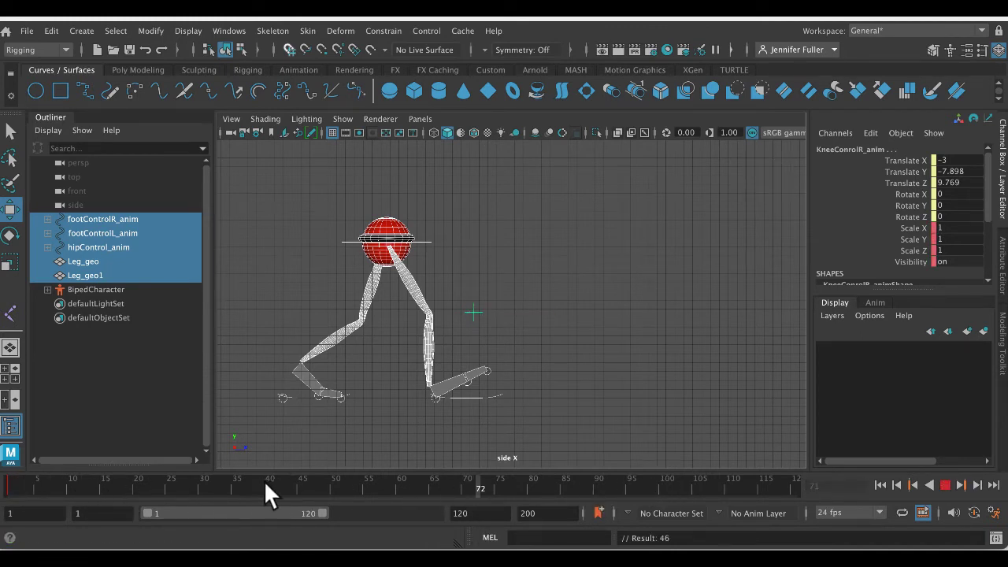
key(Escape)
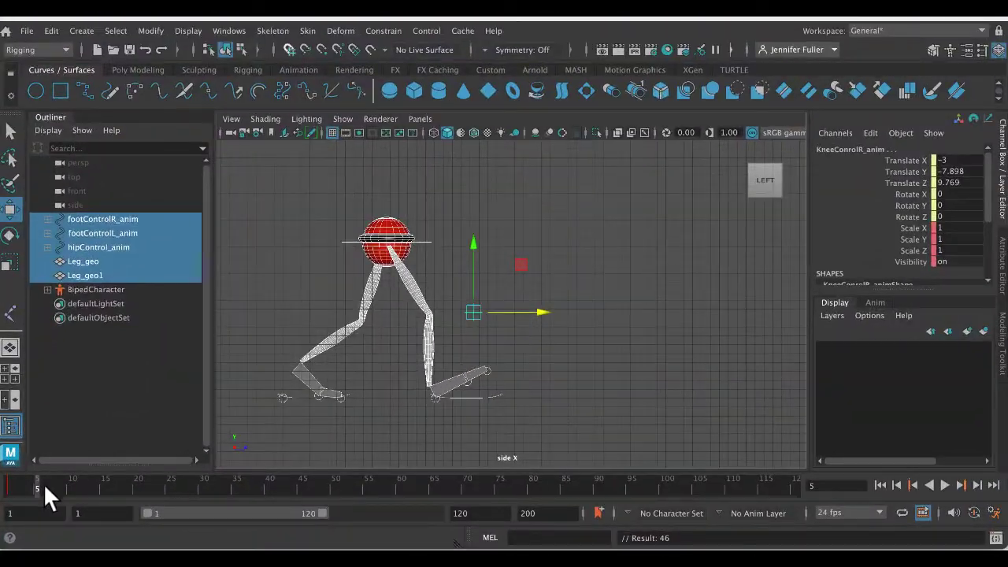
key(alt+v)
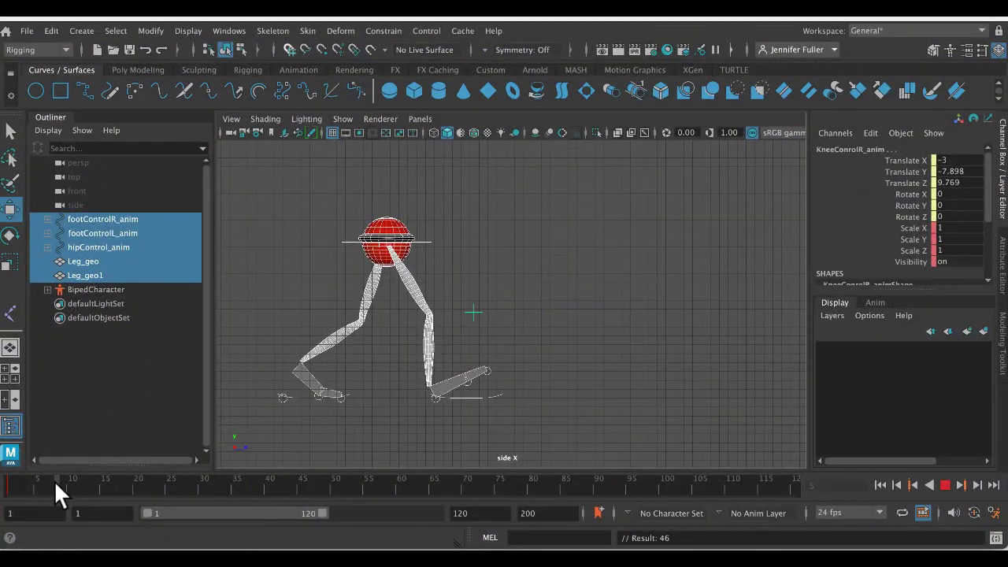
key(alt+v)
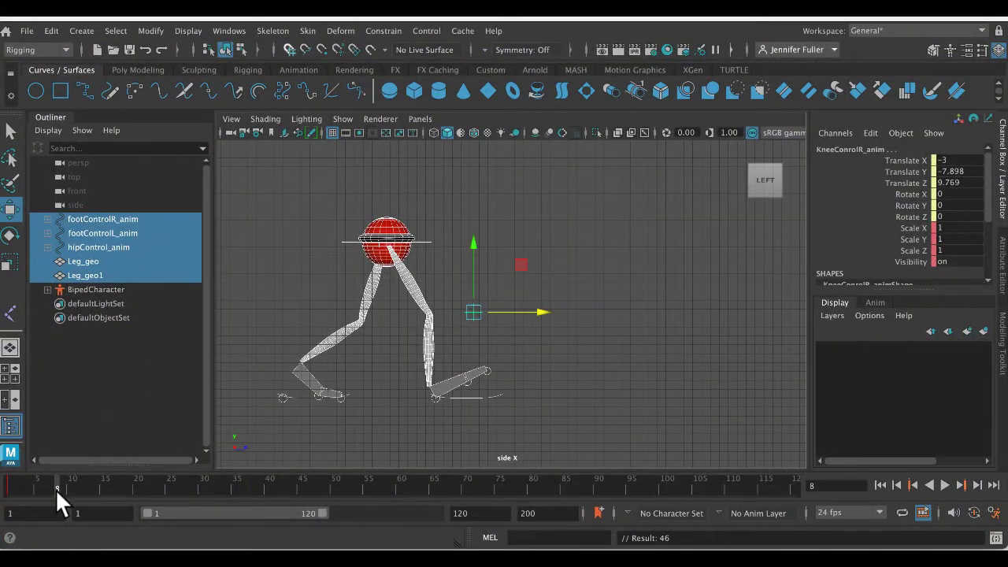
click(420, 238)
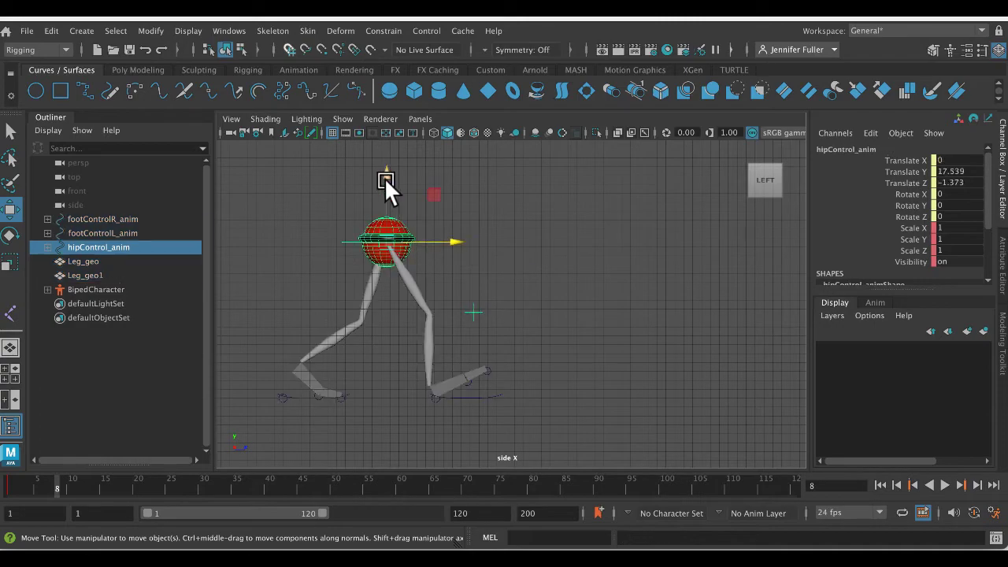
drag(384, 177, 388, 192)
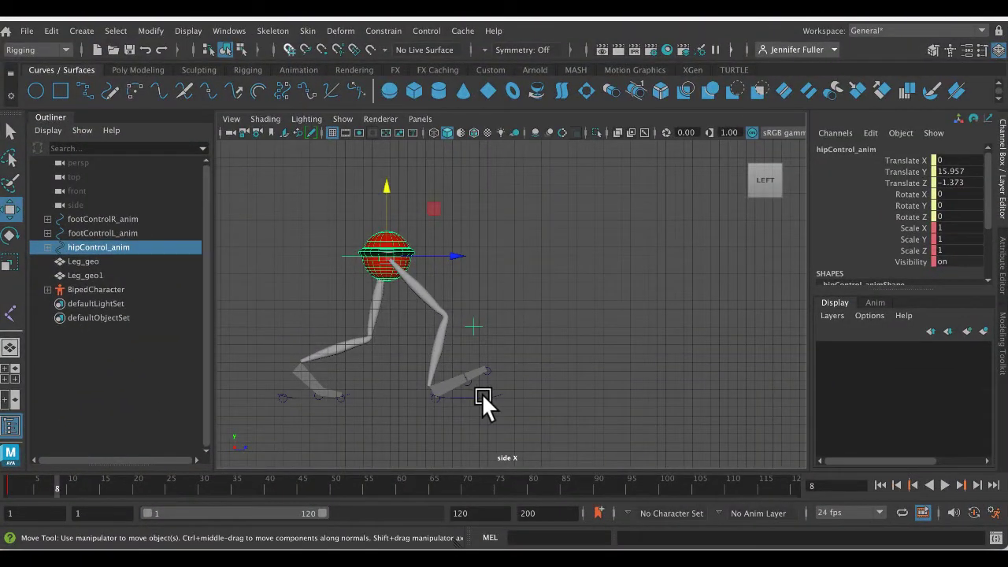
- Flatten the right foot by setting its foot control's Foot Roll to 0
click(483, 395)
double_click(961, 272)
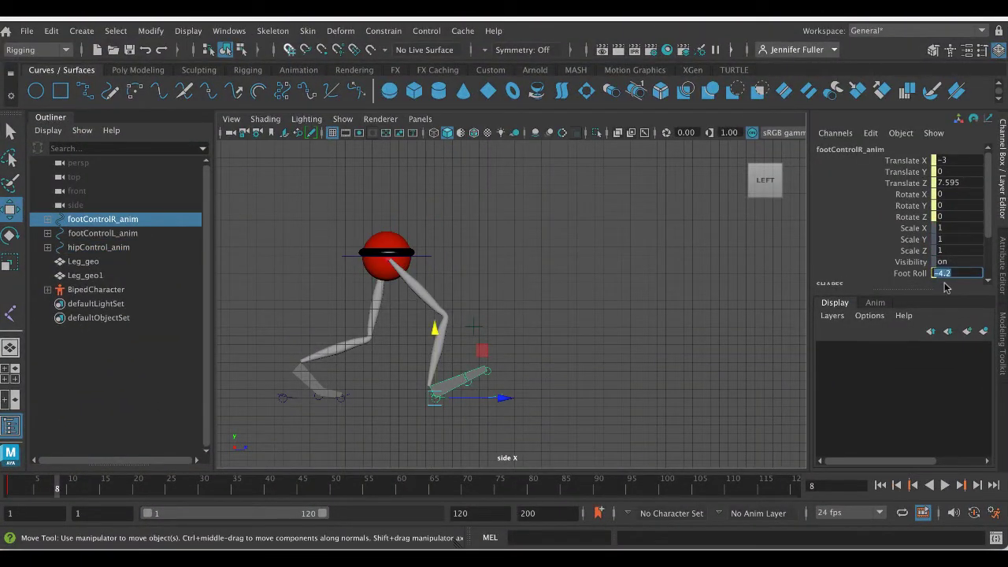
text(0)
key(Return)
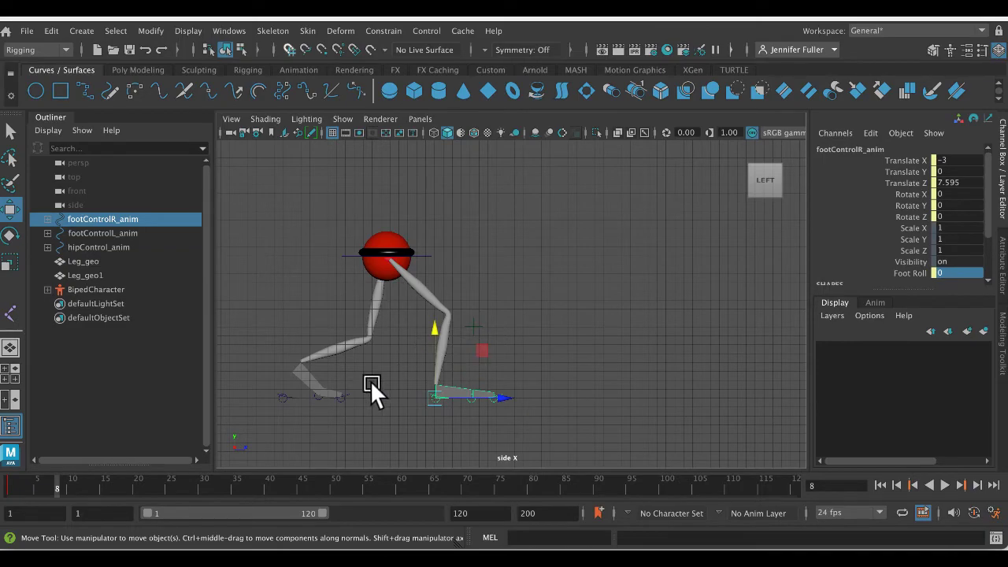
- Check the down pose in the walk reference and set the left foot control's Foot Roll to 10
key(ctrl+Up)
click(383, 280)
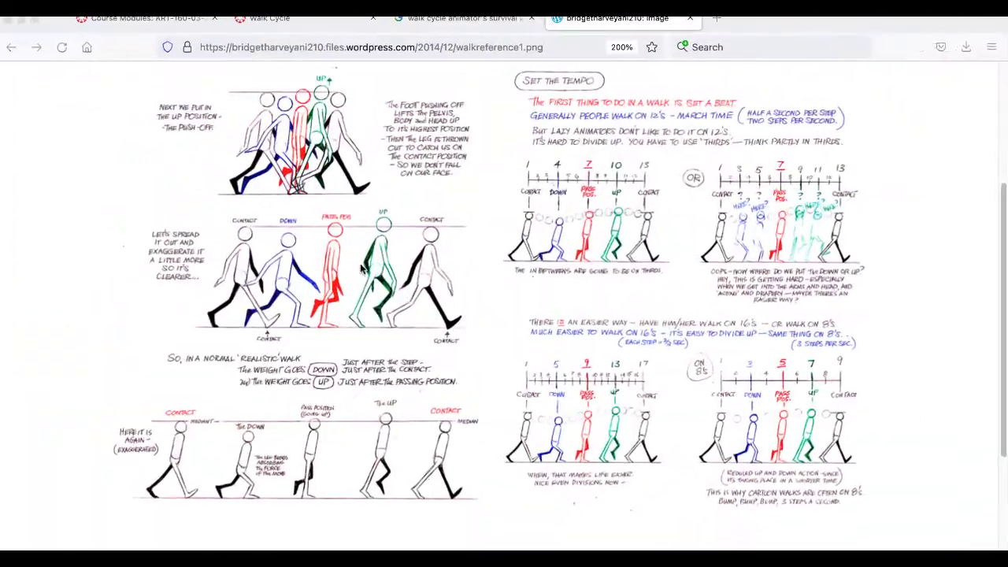
key(ctrl+Up)
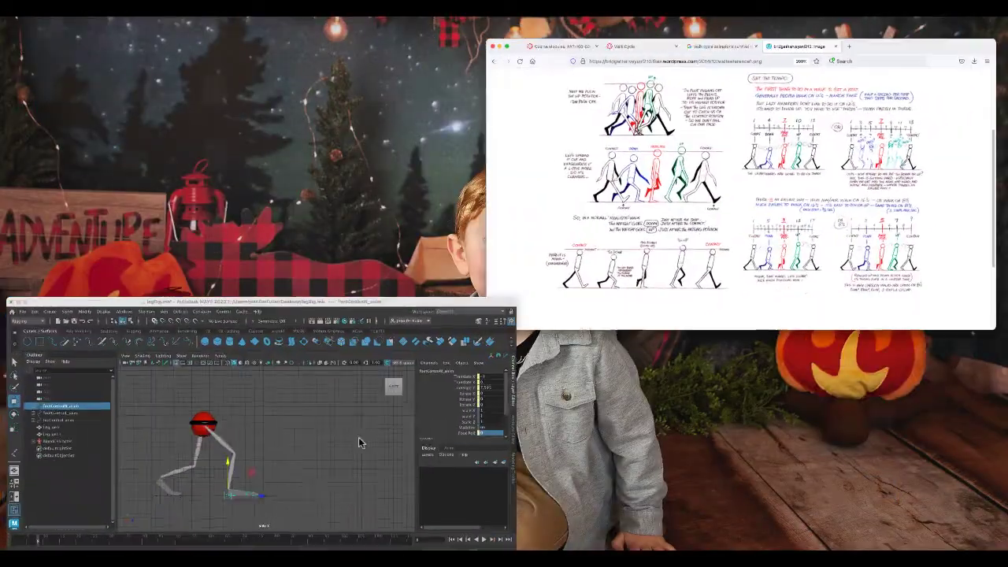
click(359, 439)
click(301, 394)
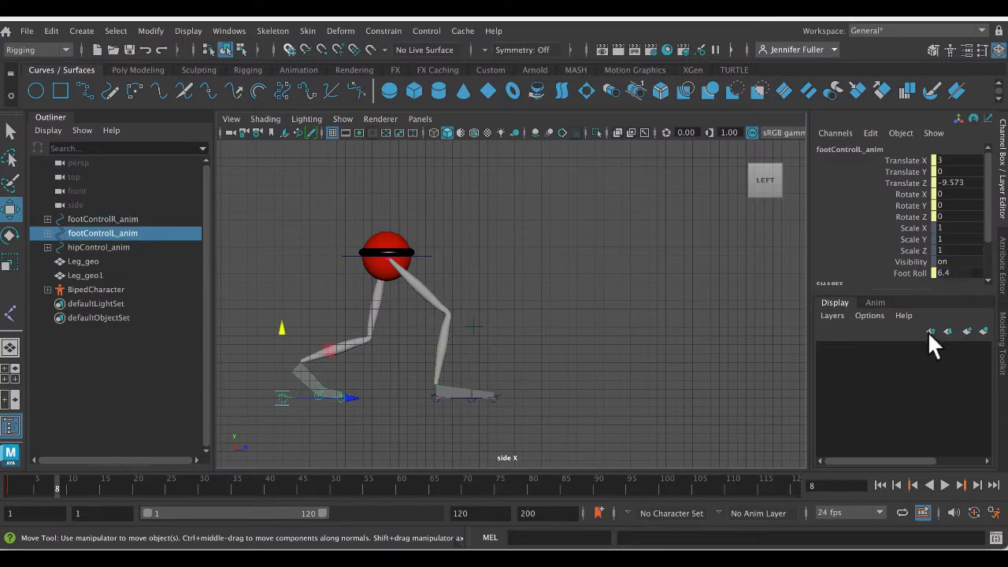
click(913, 273)
middle_drag(607, 276, 631, 279)
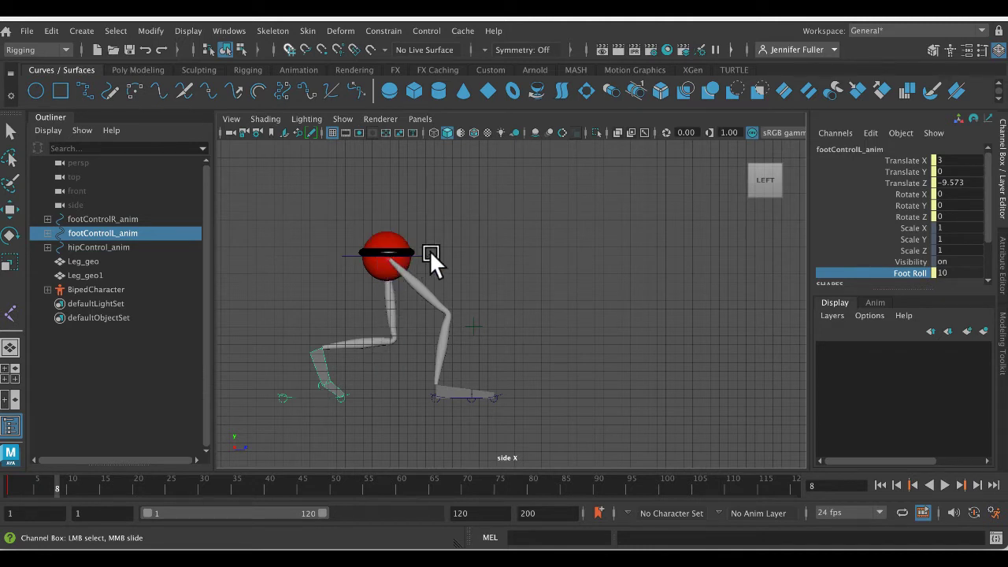
- Move the hip control slightly forward over the front leg, and key the entire leg rig at frame 8
click(381, 258)
key(w)
drag(455, 250, 473, 253)
drag(247, 156, 662, 455)
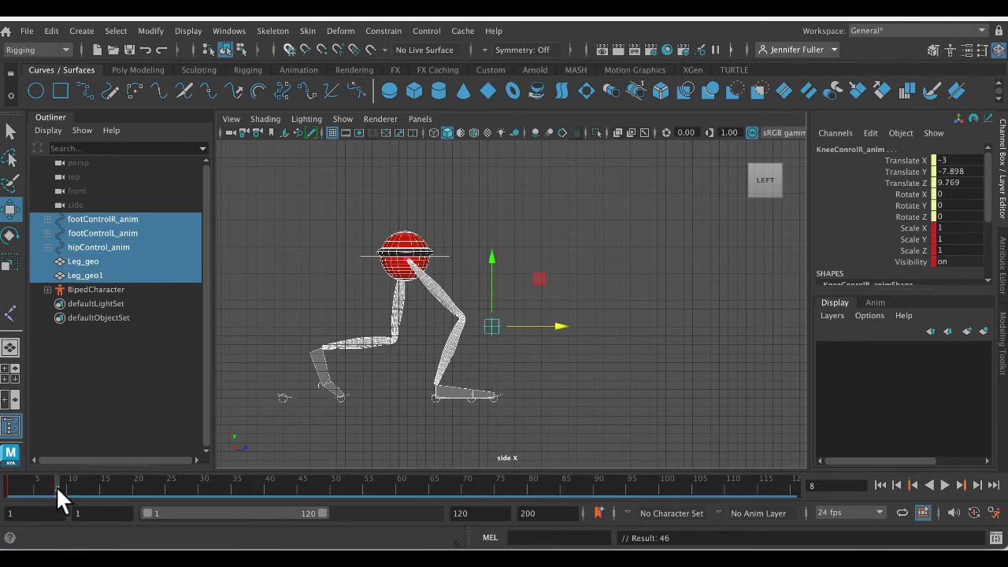
- Go to frame 14 and move the hip control up and forward to Translate Y 17.144 and Translate Z 4.561
key(alt+v)
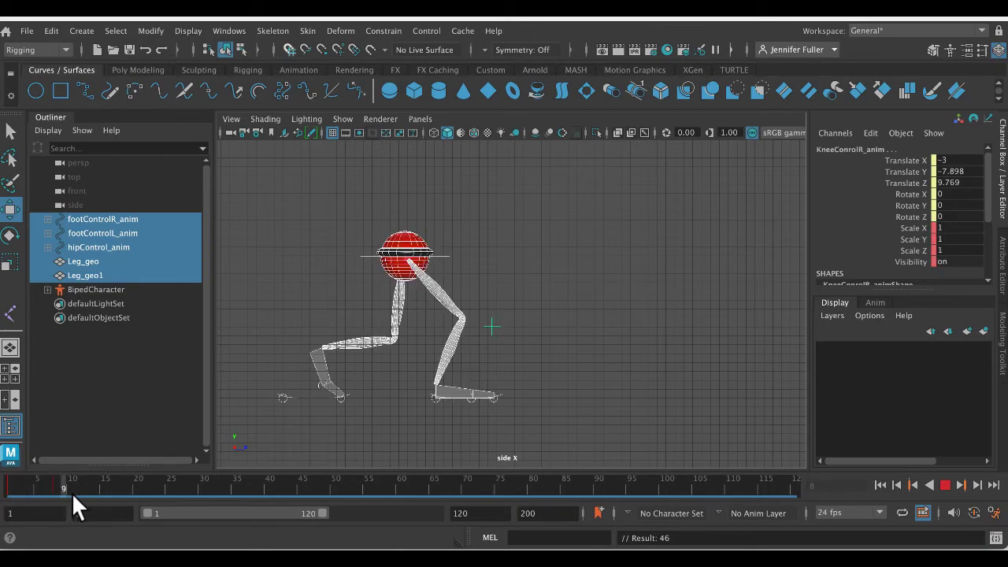
key(alt+v)
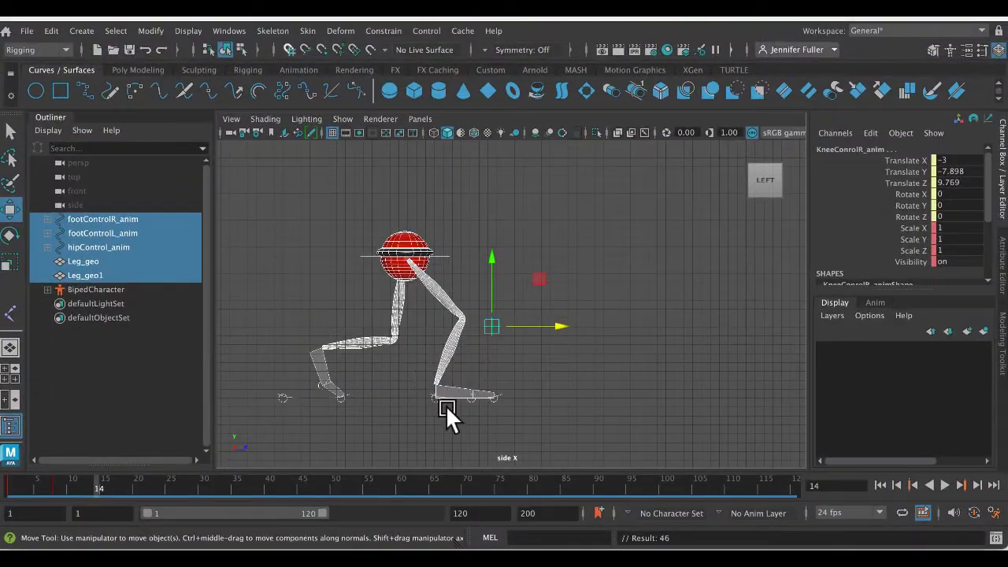
click(500, 388)
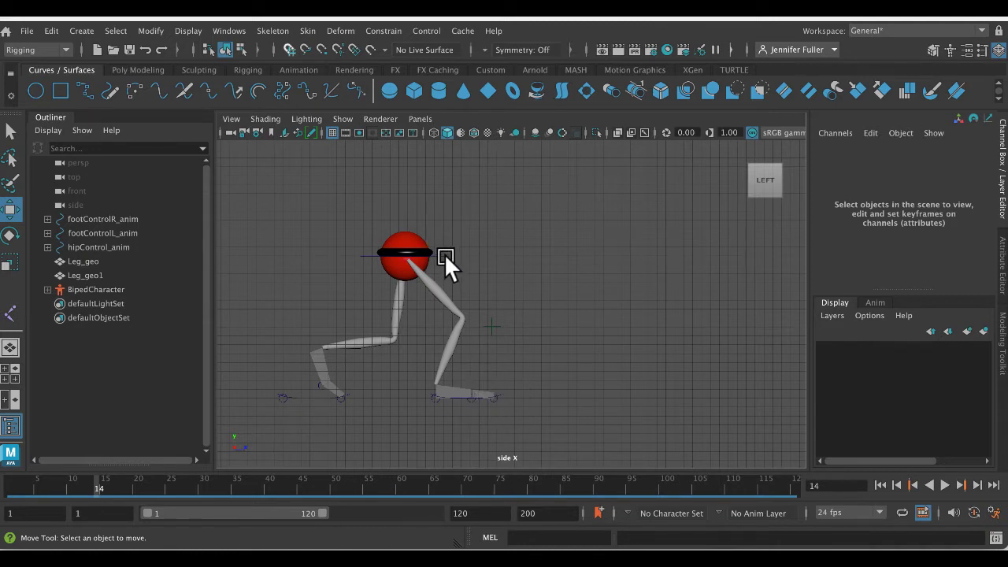
click(403, 251)
drag(401, 248, 438, 238)
- Lift the left foot control forward to Translate Y 2.927 and Translate Z -3.481, and set its Foot Roll to 6.6
click(306, 396)
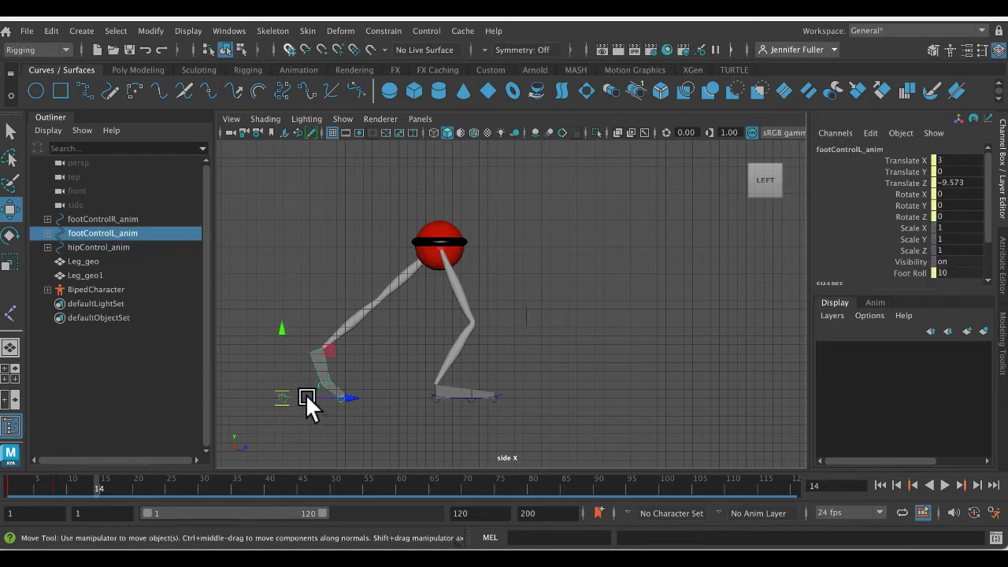
drag(282, 389, 334, 367)
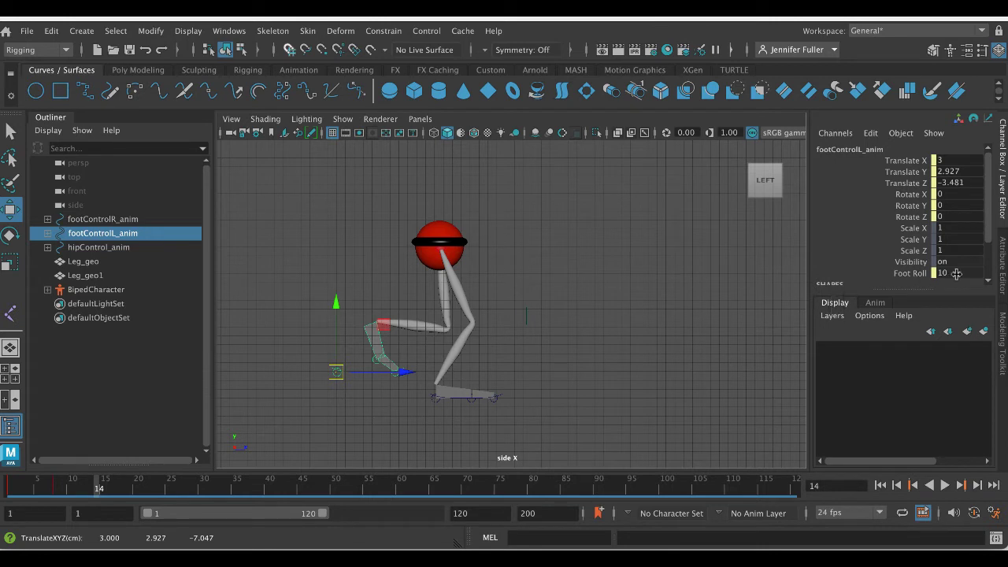
click(910, 273)
middle_drag(664, 288, 630, 275)
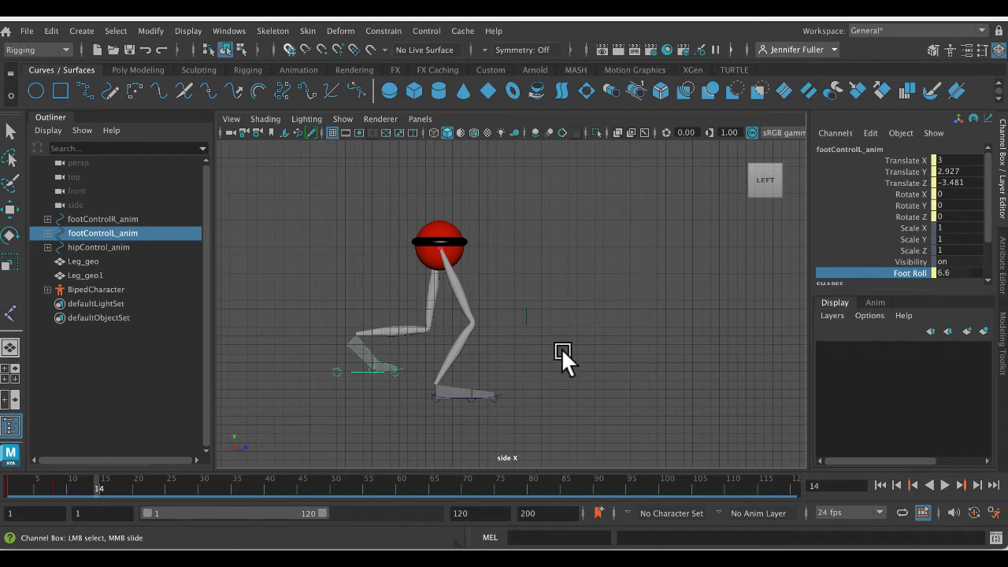
- Tilt the left foot control to Rotate X 15.343 and move it further up and forward
click(407, 375)
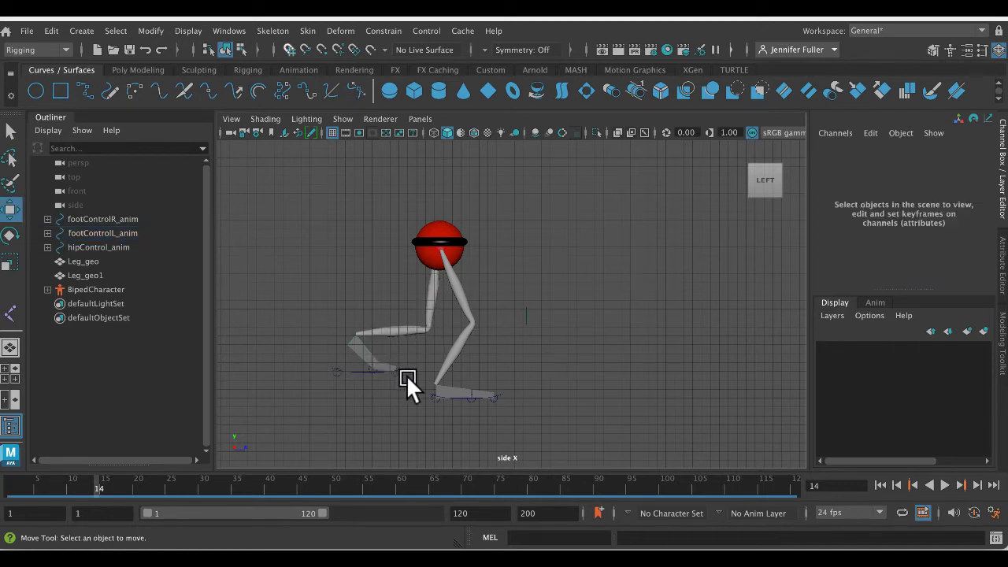
click(348, 367)
key(e)
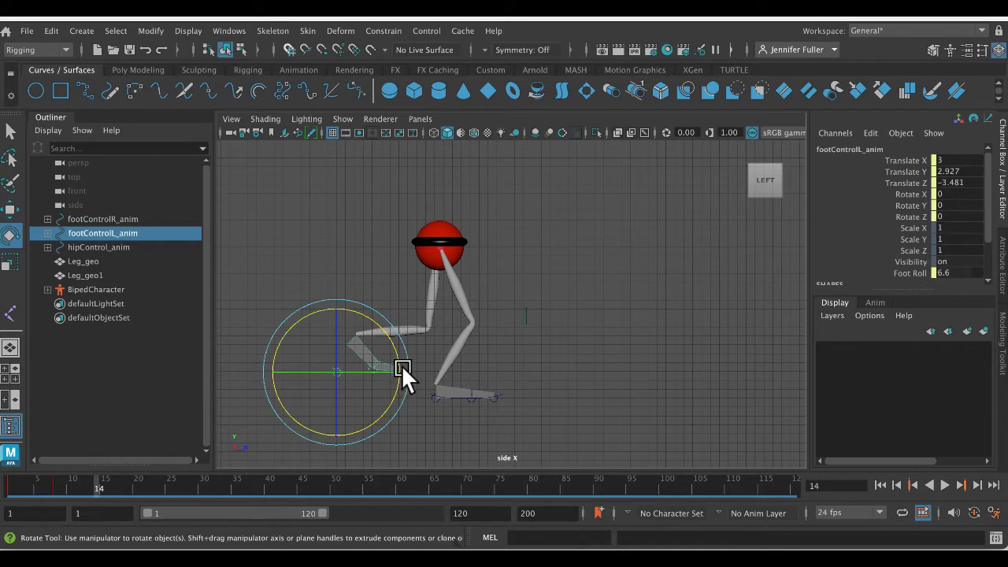
drag(404, 356, 403, 375)
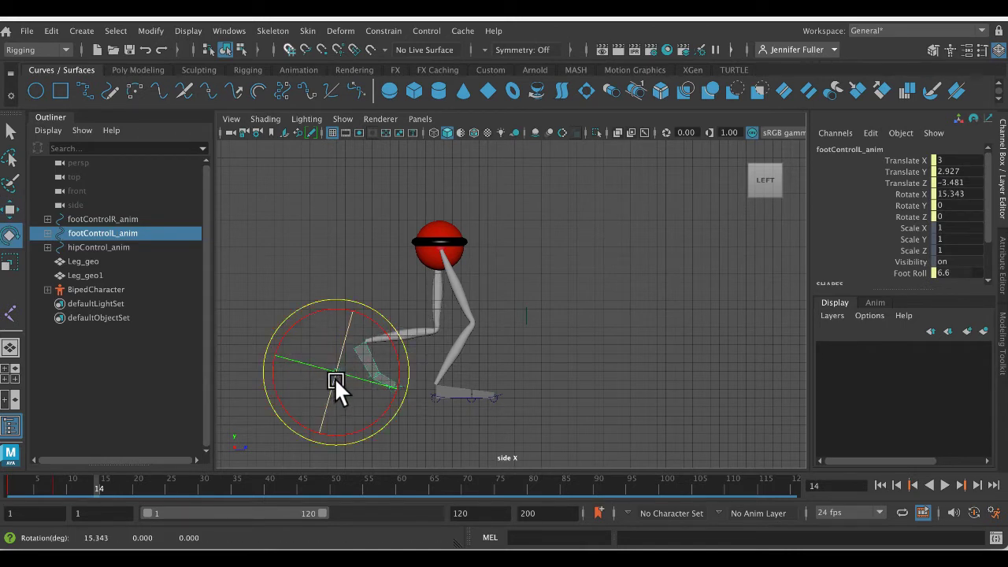
key(w)
drag(339, 380, 356, 355)
- Move the hip control to Translate Y 18.568, Translate Z 6.222, and the left foot control to Translate Y 4.51, Translate Z 2.453
click(473, 242)
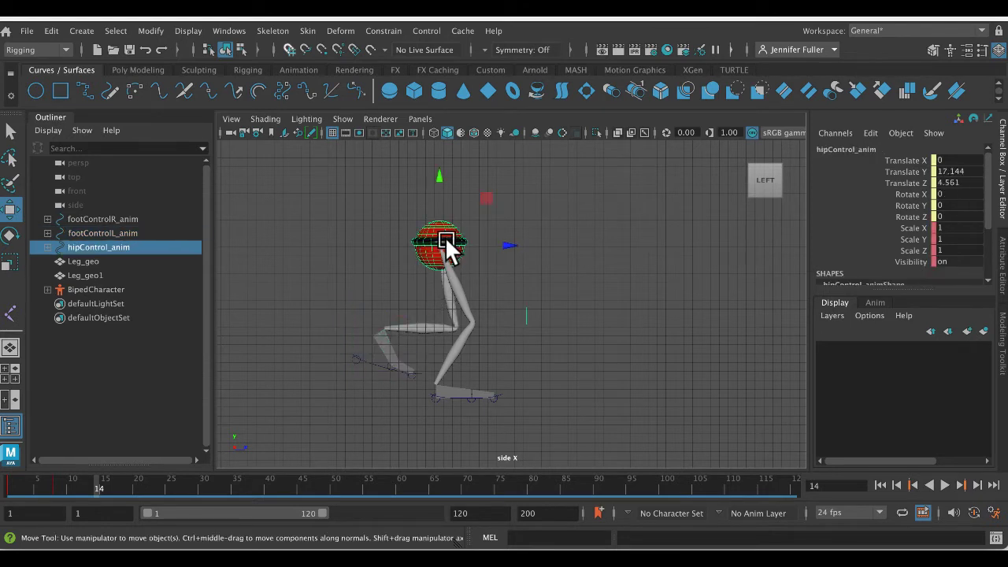
drag(442, 237, 453, 231)
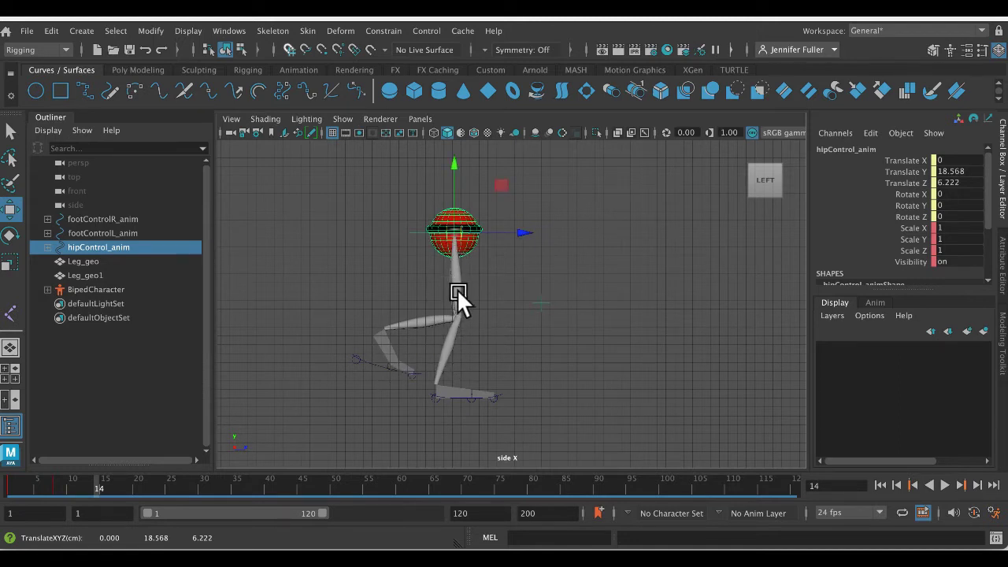
click(371, 361)
drag(356, 353, 390, 352)
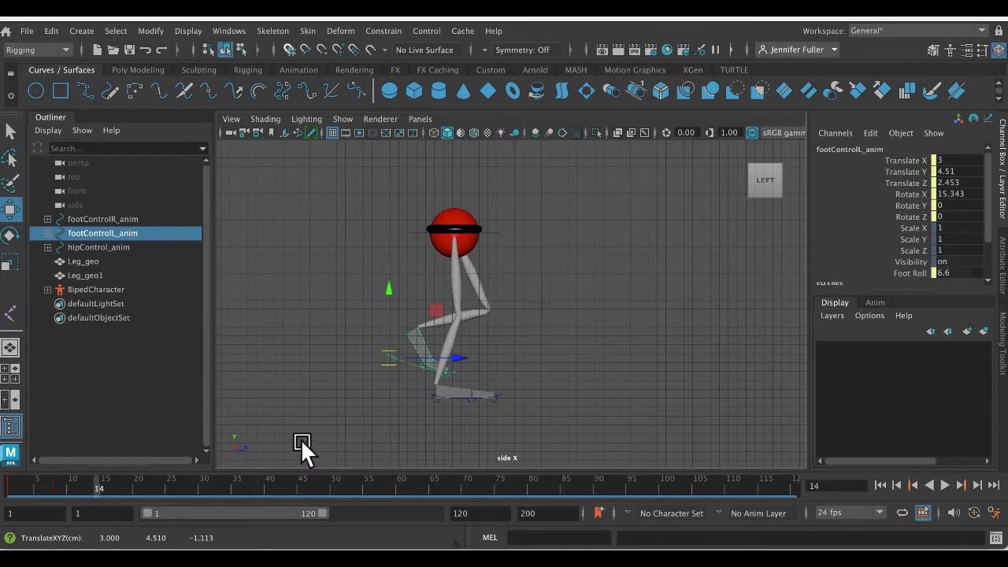
- Key the entire leg rig in the passing pose at frame 14, and scrub back to frame 11
drag(328, 173, 523, 403)
key(s)
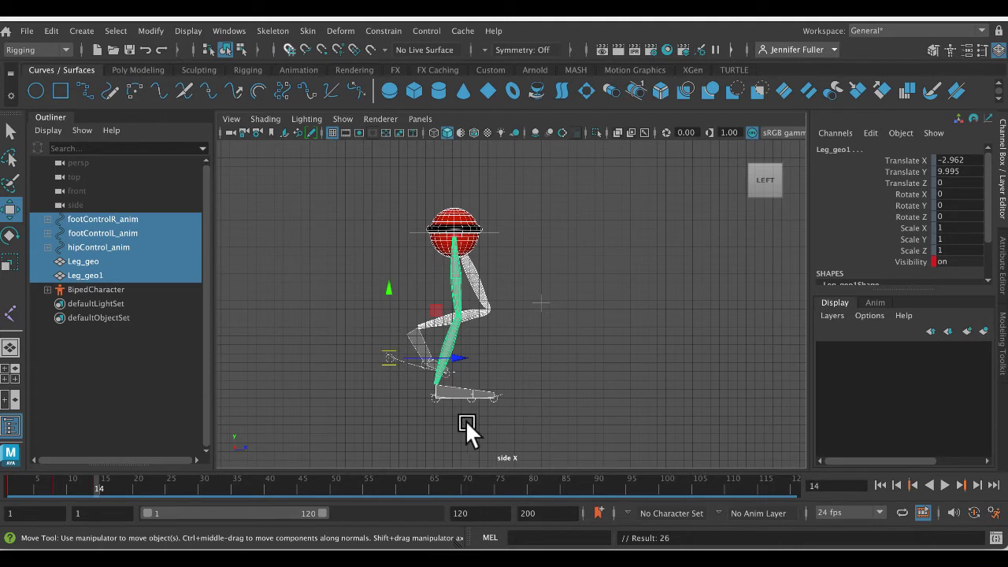
drag(99, 478, 78, 490)
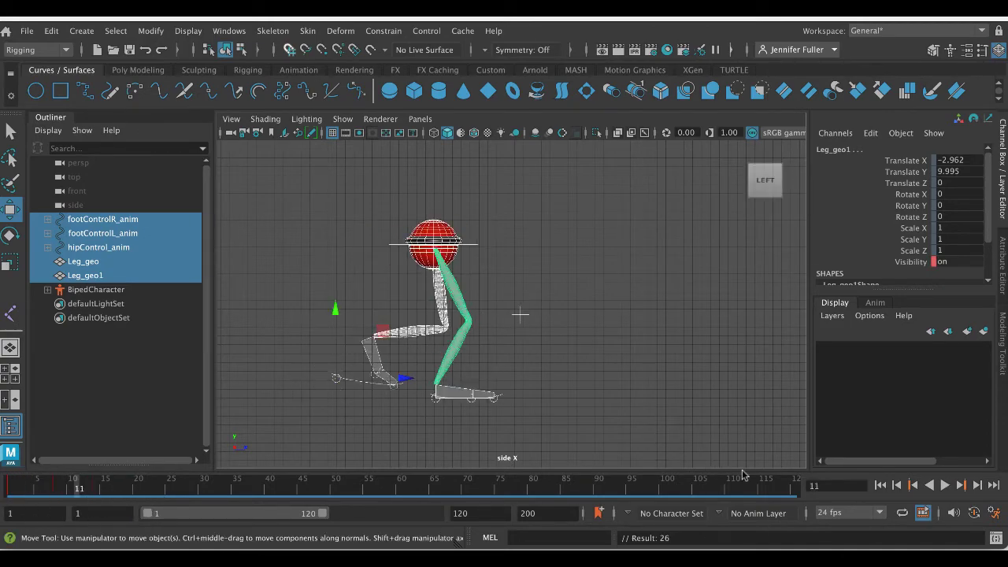
- Check the up position in the walk reference, try shifting the selected rig forward at frame 11, and undo that move
key(ctrl+Up)
click(473, 291)
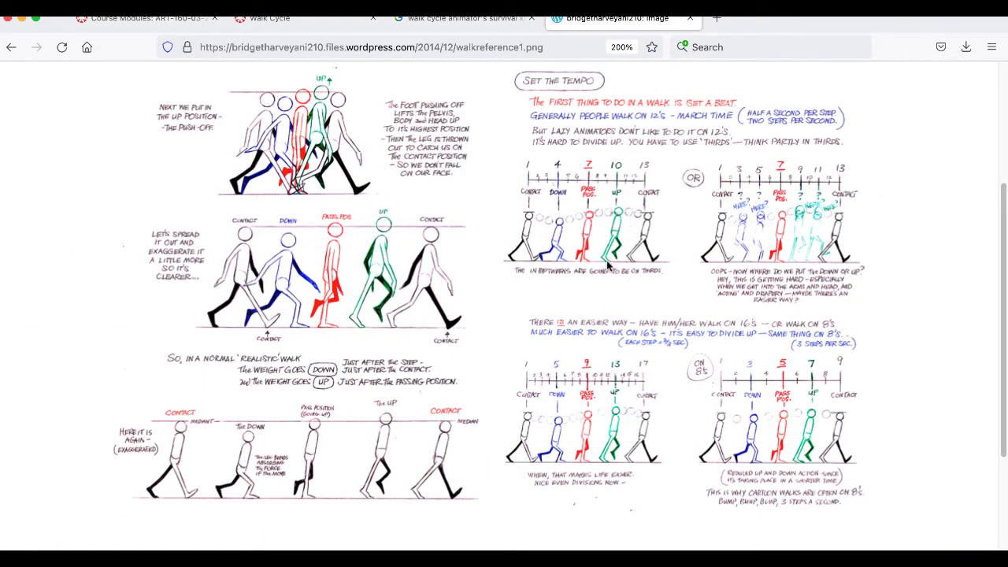
key(ctrl+Up)
click(281, 386)
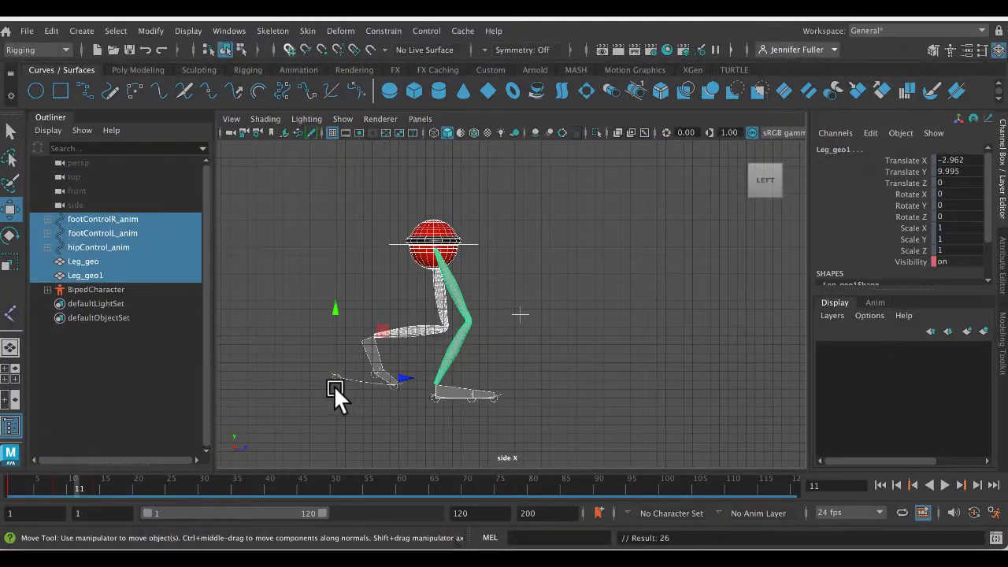
drag(336, 376, 353, 376)
key(super+z)
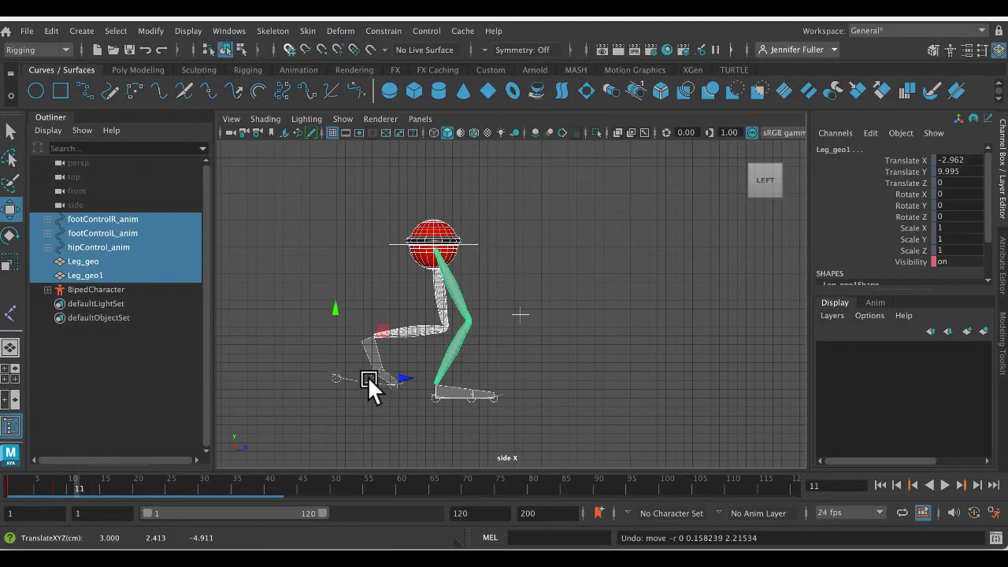
- Raise the right heel at frame 11 by setting the right foot control's Foot Roll to 6
click(500, 399)
click(479, 393)
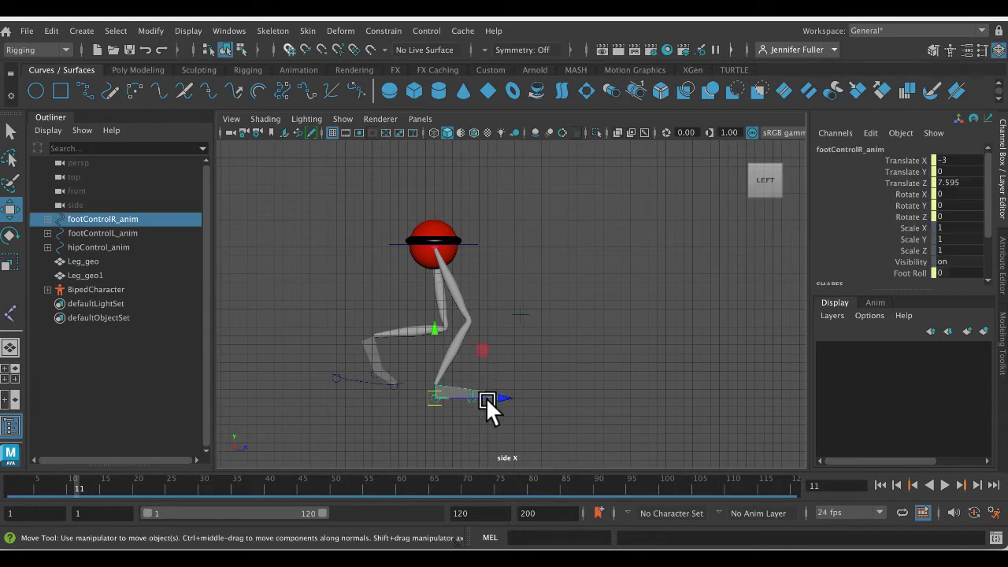
click(914, 273)
middle_drag(542, 259, 559, 255)
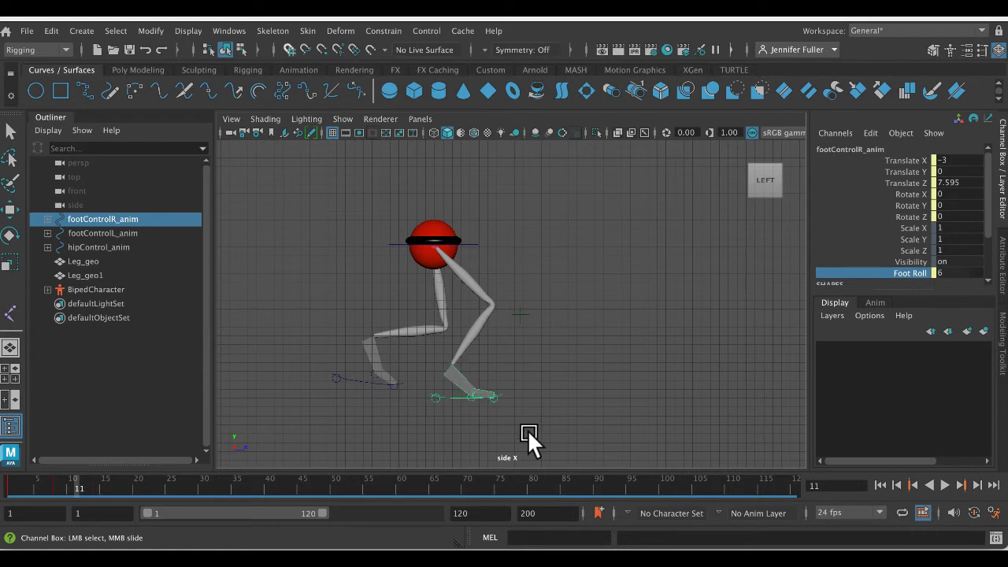
- Raise the hip control to Translate Y 20.506, Translate Z 8.243, and swing the left foot control forward to Translate Y 3.758, Translate Z 13.688
click(453, 238)
key(w)
drag(438, 247, 475, 215)
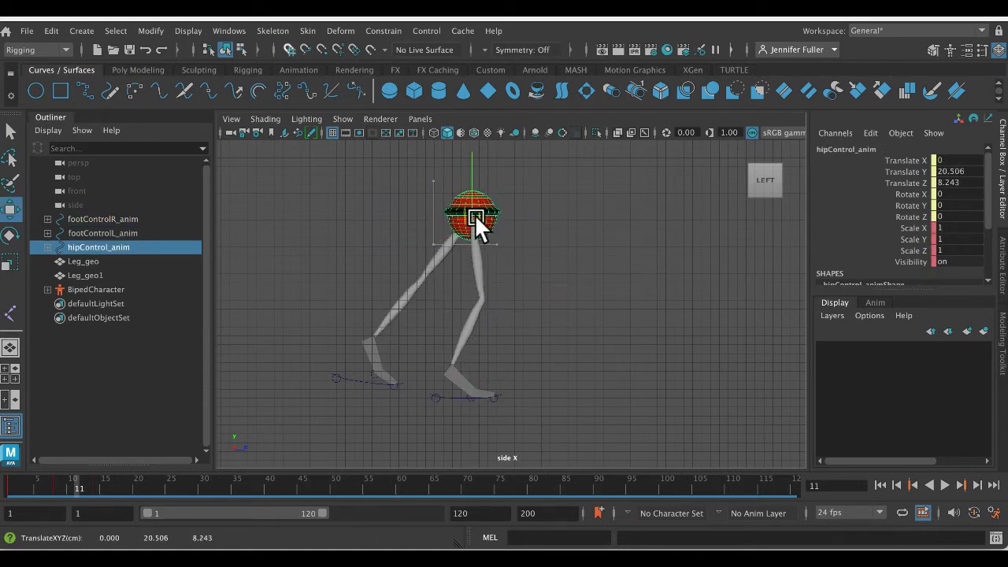
click(349, 376)
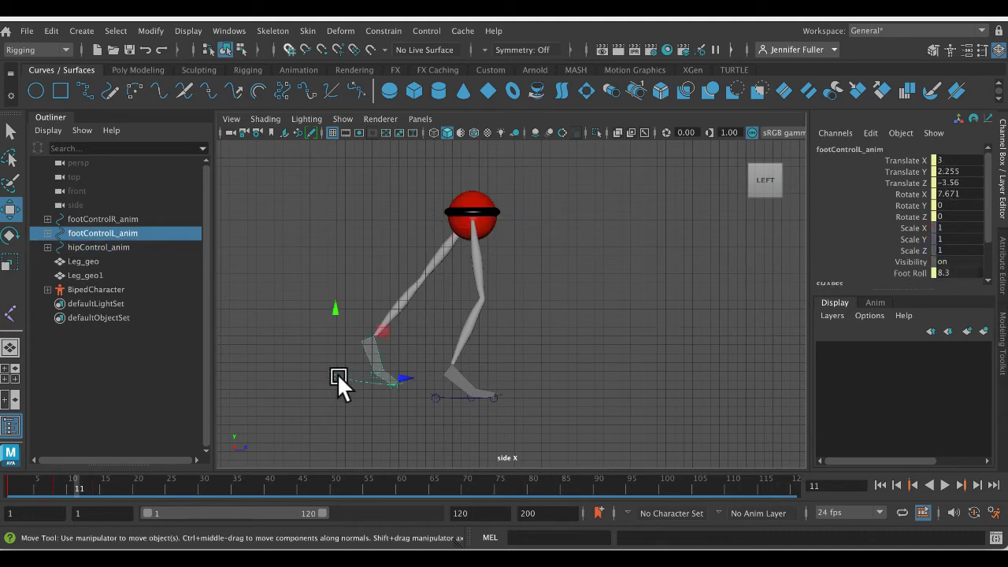
drag(336, 373, 491, 361)
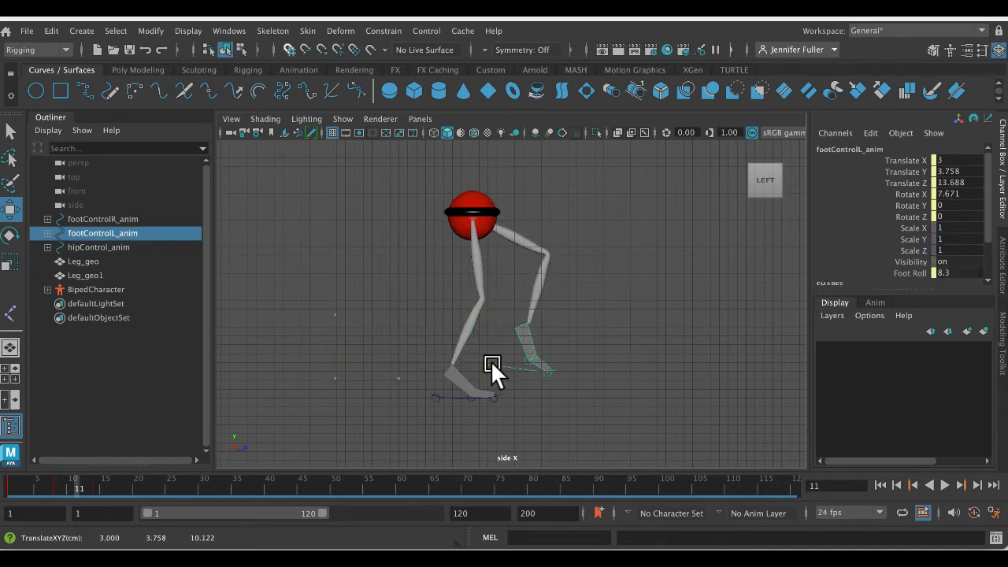
- Select the whole leg rig at frame 11, check the up position in the walk reference, and select the left foot control
drag(377, 152, 632, 387)
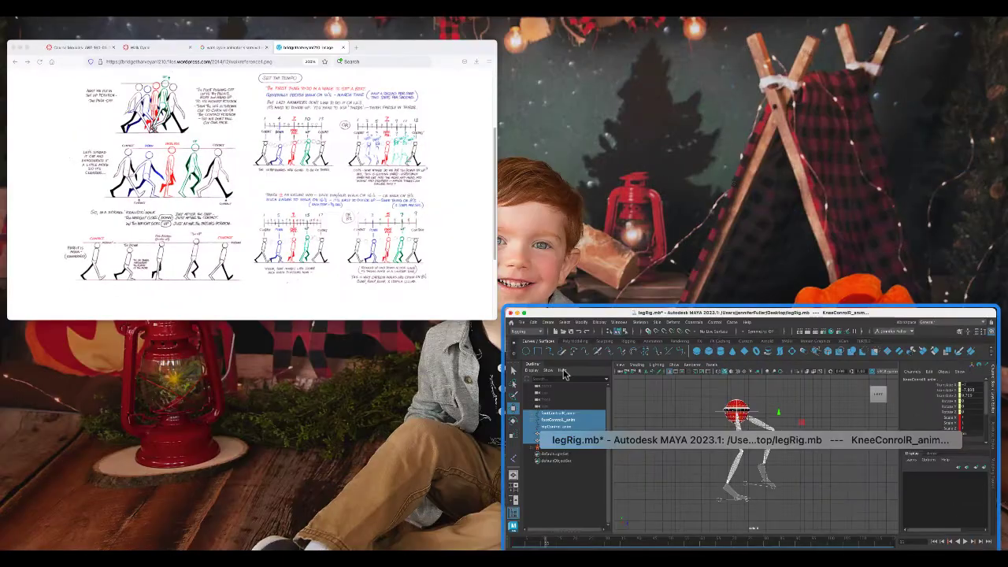
click(449, 265)
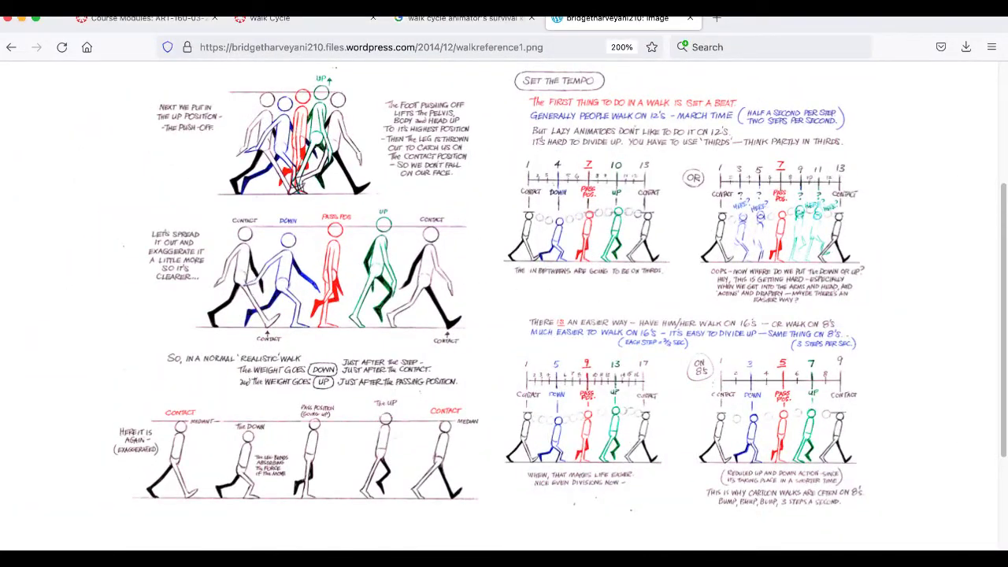
key(ctrl+Up)
click(445, 425)
click(542, 375)
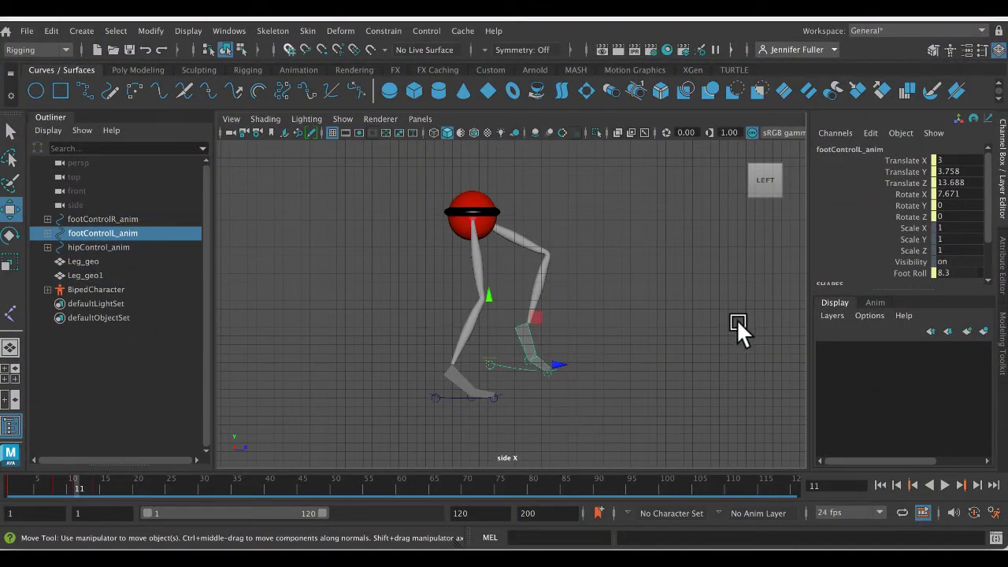
- Set the left foot control's Foot Roll to 10, move it to Translate Y 2.65, Translate Z 13.925, and key the whole rig at frame 11
click(909, 272)
middle_drag(558, 297, 577, 297)
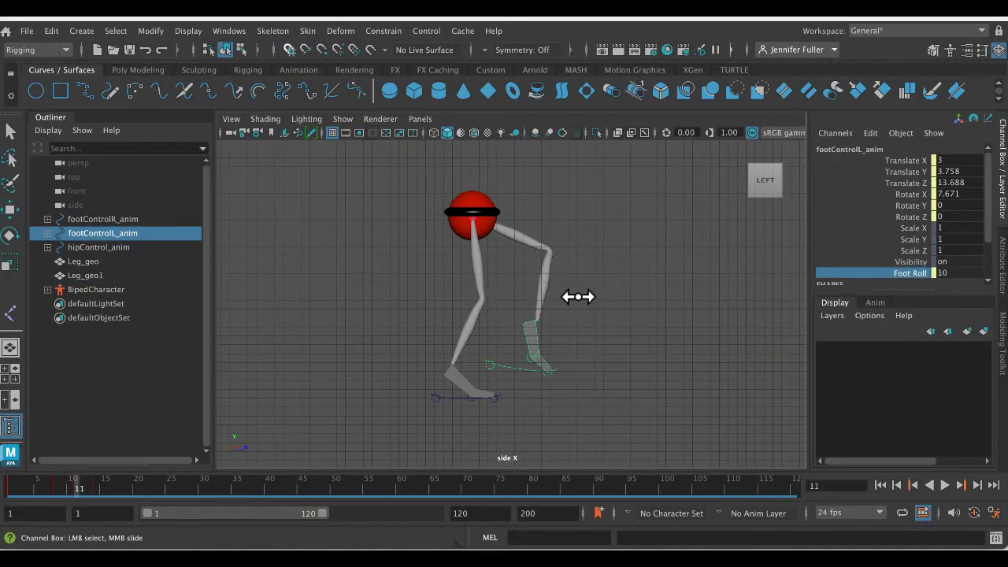
key(w)
drag(477, 358, 493, 367)
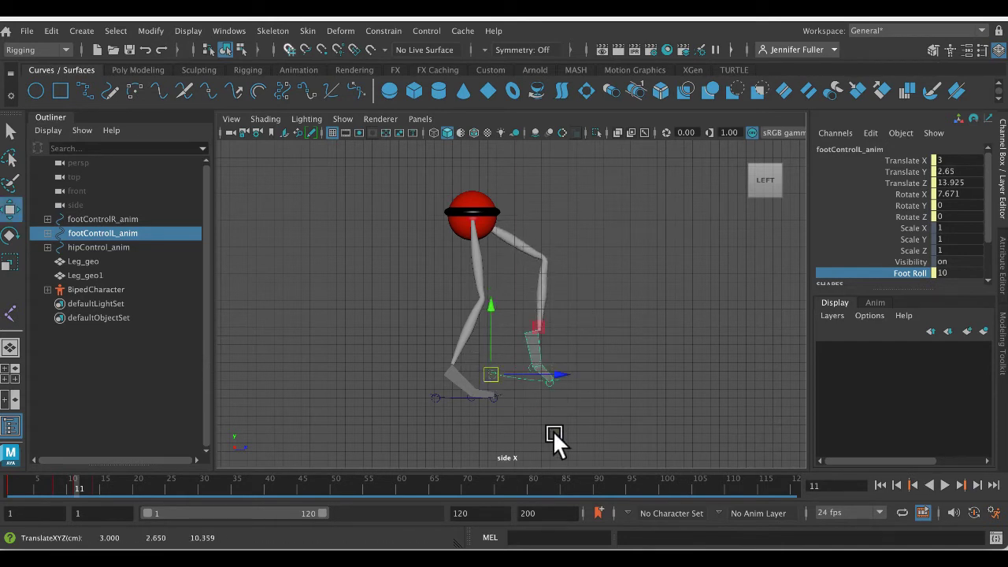
drag(628, 422, 328, 186)
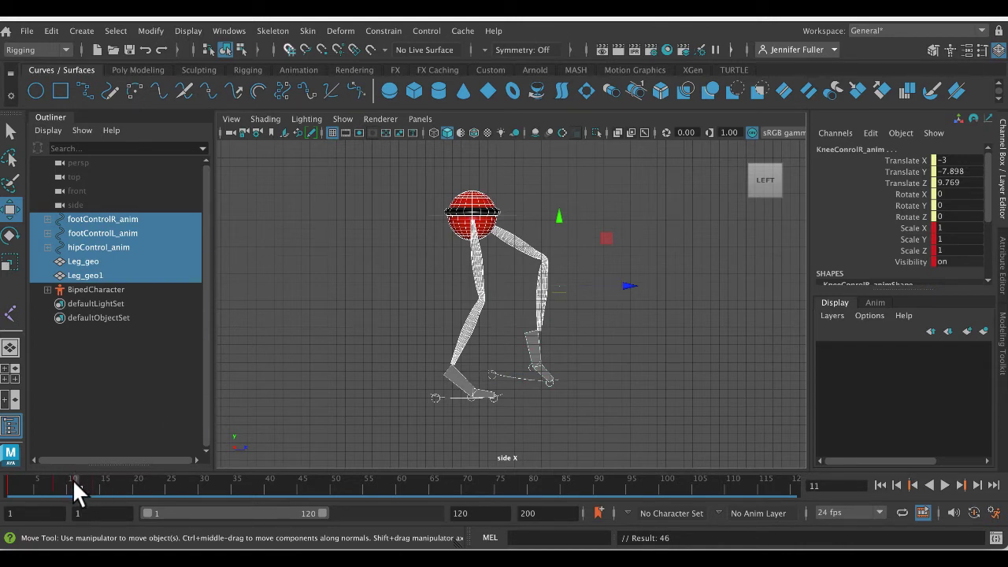
- Undo the frame 11 key and the up-pose edits made to the rig controls
key(ctrl+z)
key(ctrl+z)
key(ctrl+z)
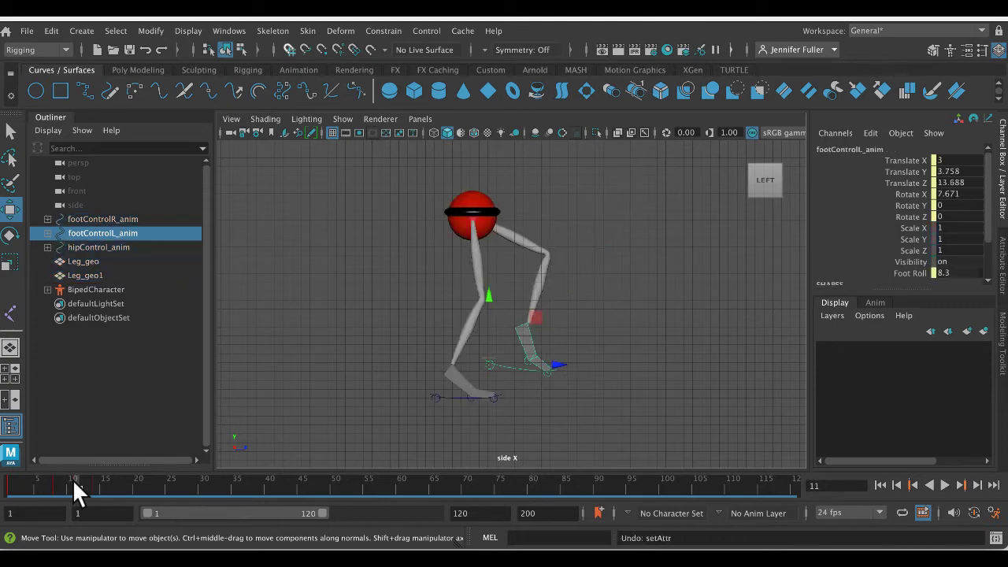
key(ctrl+z)
key(ctrl+z)
key(ctrl+z)
- Scrub forward past the passing pose and check the up position in the walk reference again
drag(73, 480, 101, 485)
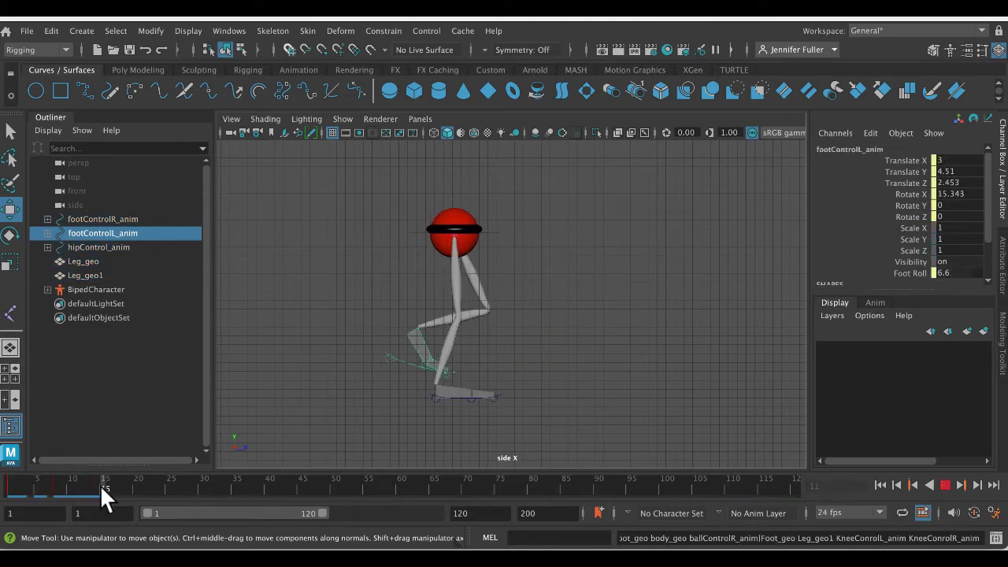
key(ctrl+Up)
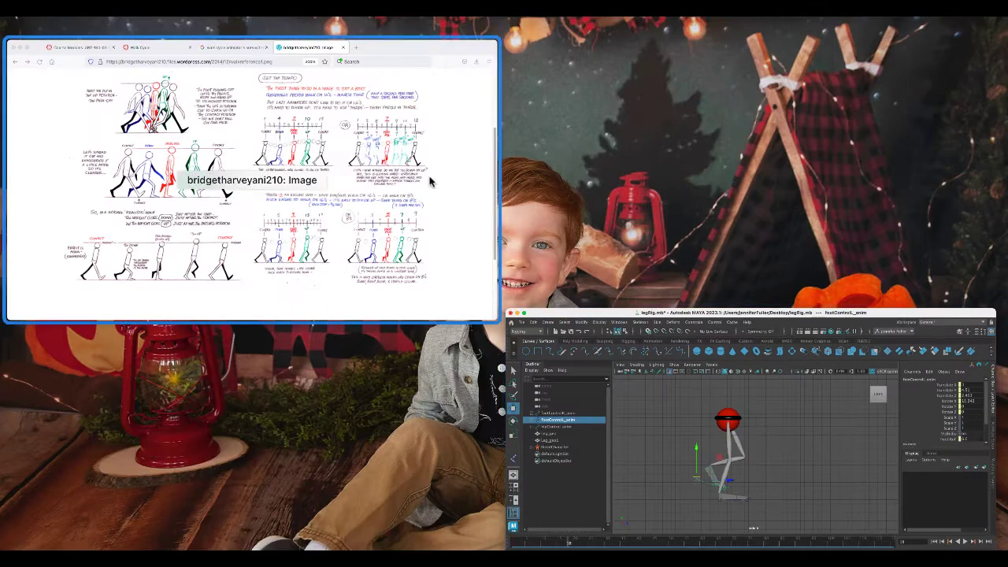
click(472, 294)
key(ctrl+Up)
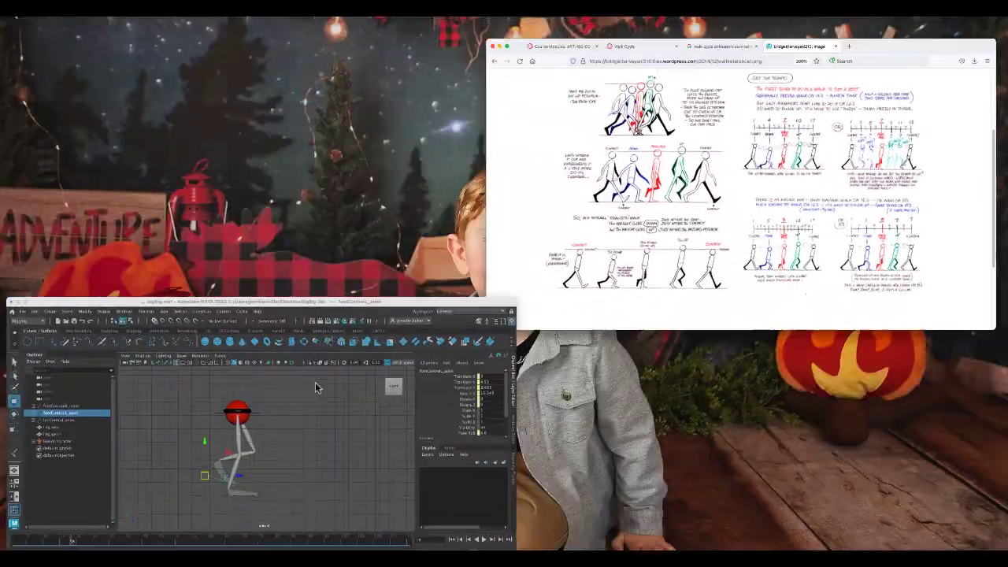
click(315, 382)
- At frame 20, raise the right heel by setting the right foot control's Foot Roll to 6.2
click(135, 485)
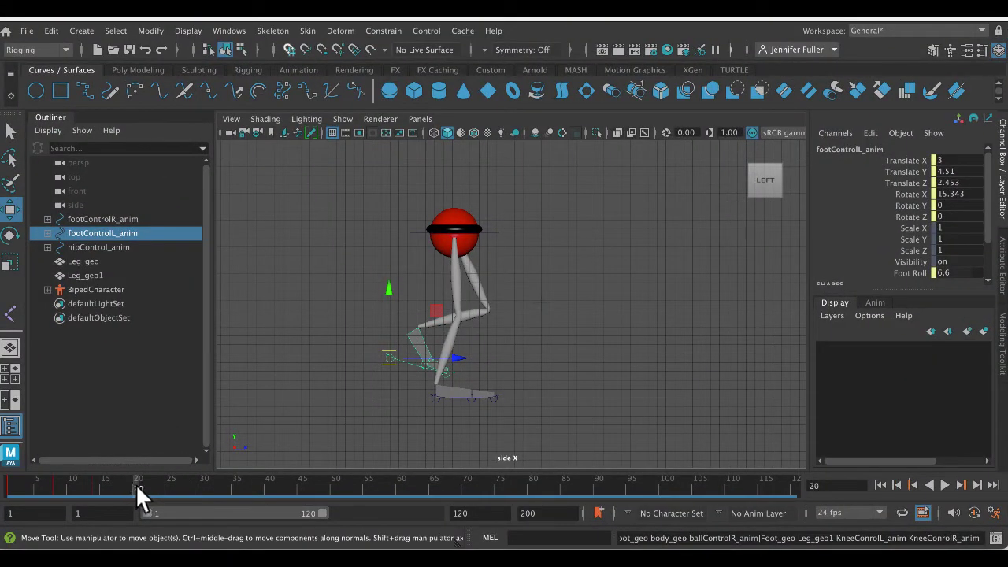
click(499, 392)
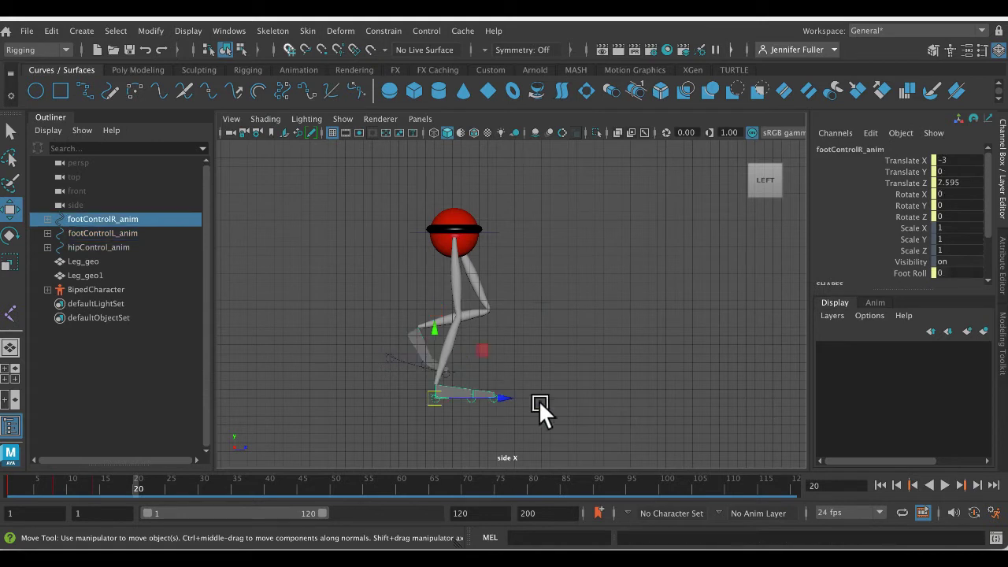
click(909, 272)
middle_drag(788, 276, 644, 256)
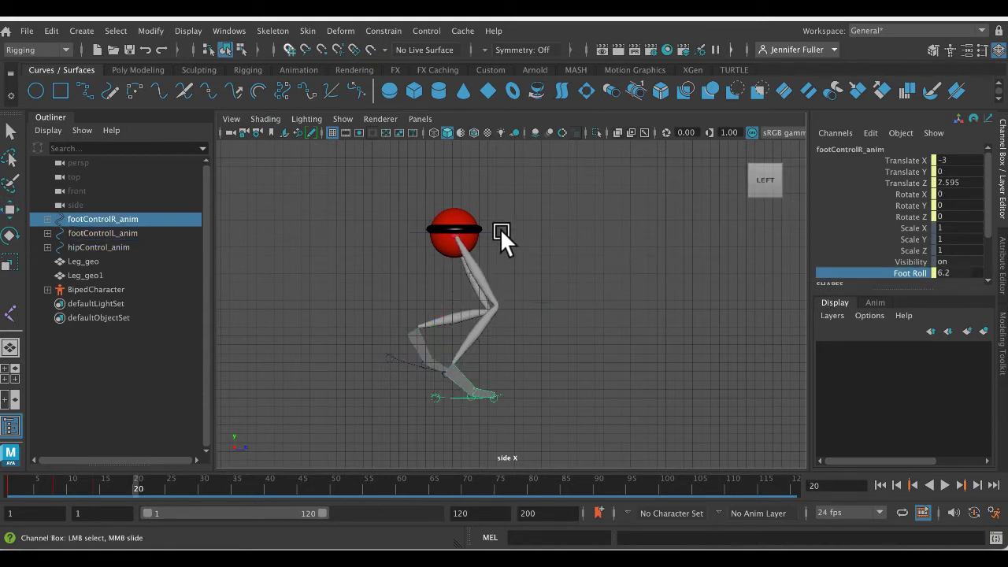
- Raise the hip control and move it forward to Translate Y 20.388, Translate Z 10.416
click(463, 232)
key(w)
drag(452, 226, 488, 208)
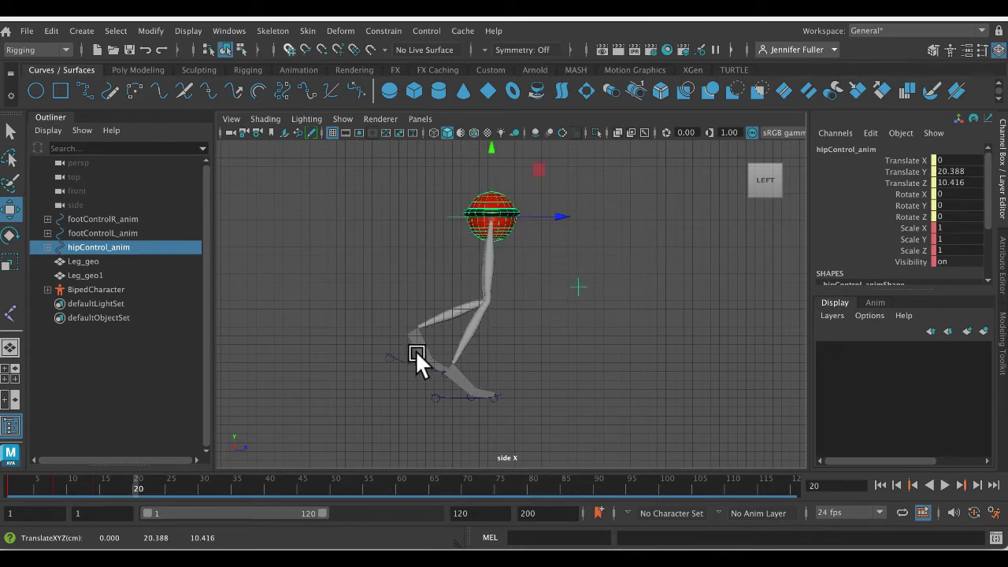
- Swing the left foot control forward to Translate Y 3.956, Translate Z 16.378, and key the entire leg rig at frame 20
click(409, 361)
click(391, 357)
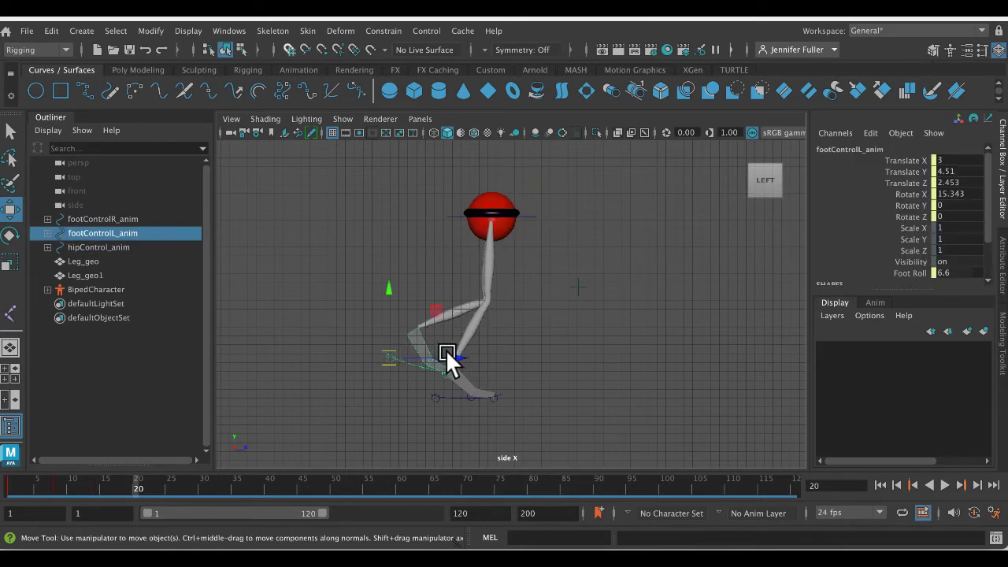
drag(448, 355, 510, 357)
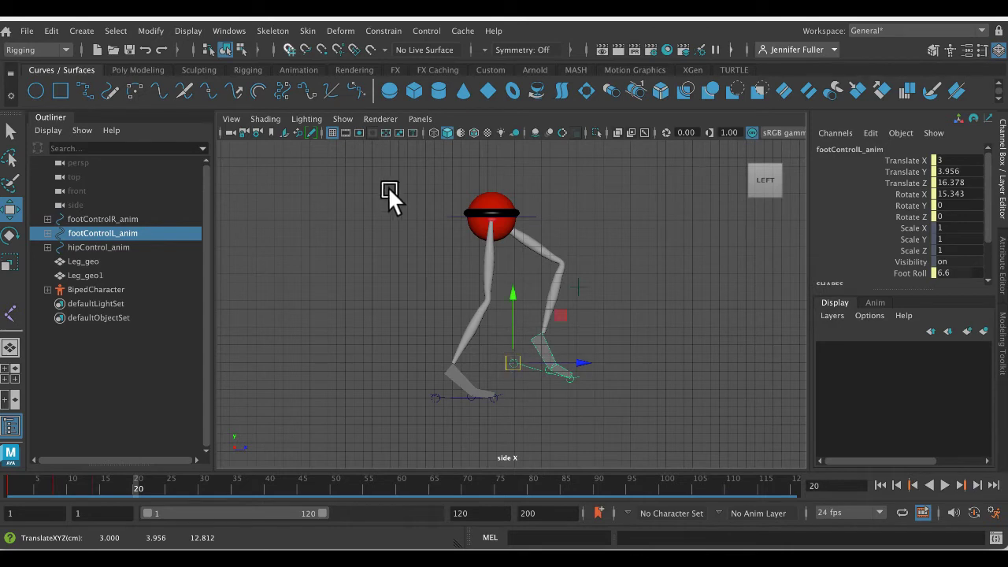
drag(388, 186, 636, 426)
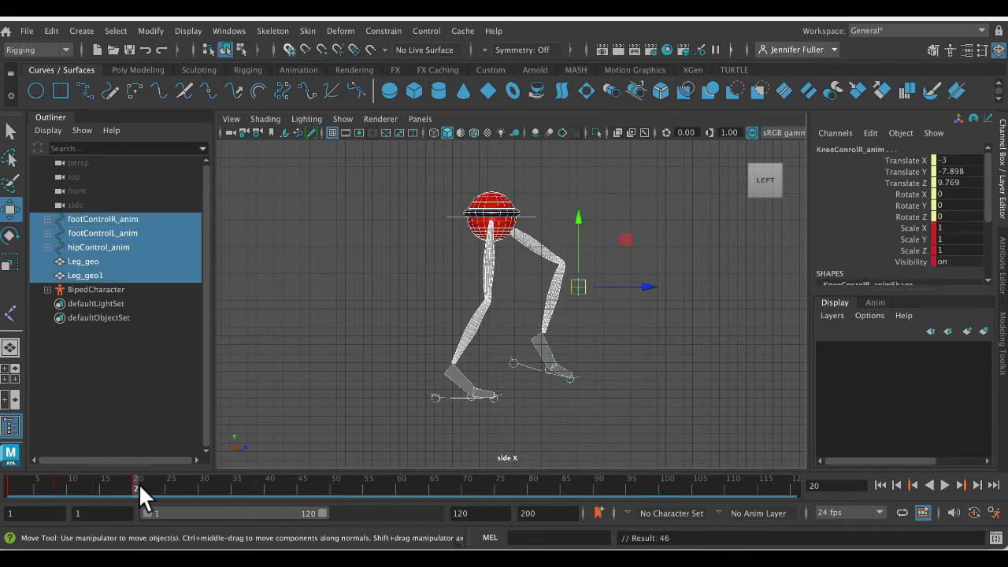
mouse_move(139, 483)
mouse_down()
mouse_move(1, 475)
mouse_move(196, 485)
mouse_move(33, 478)
mouse_move(135, 489)
mouse_up()
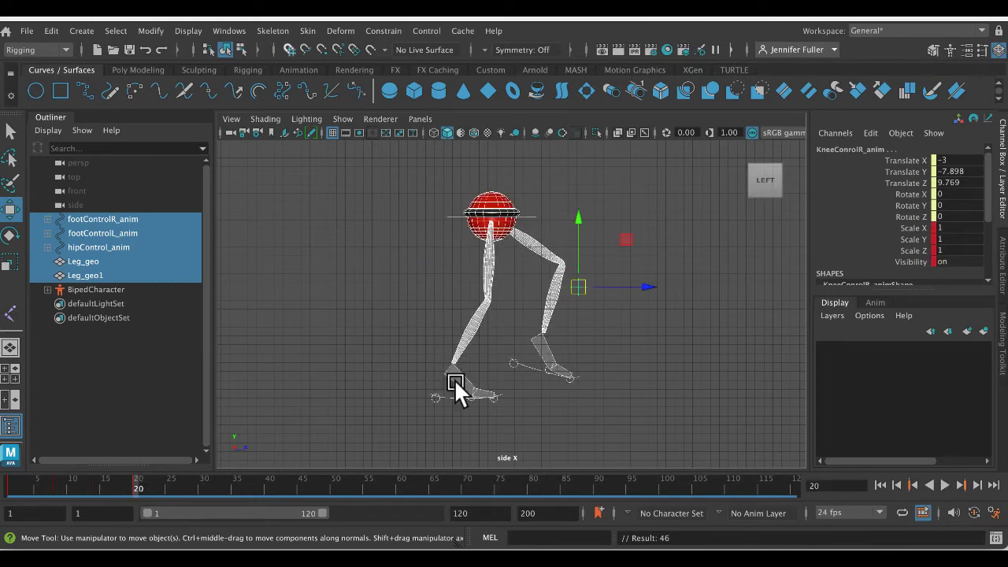
- Lift the right heel further by setting the right foot control's Foot Roll to 7.2
click(644, 364)
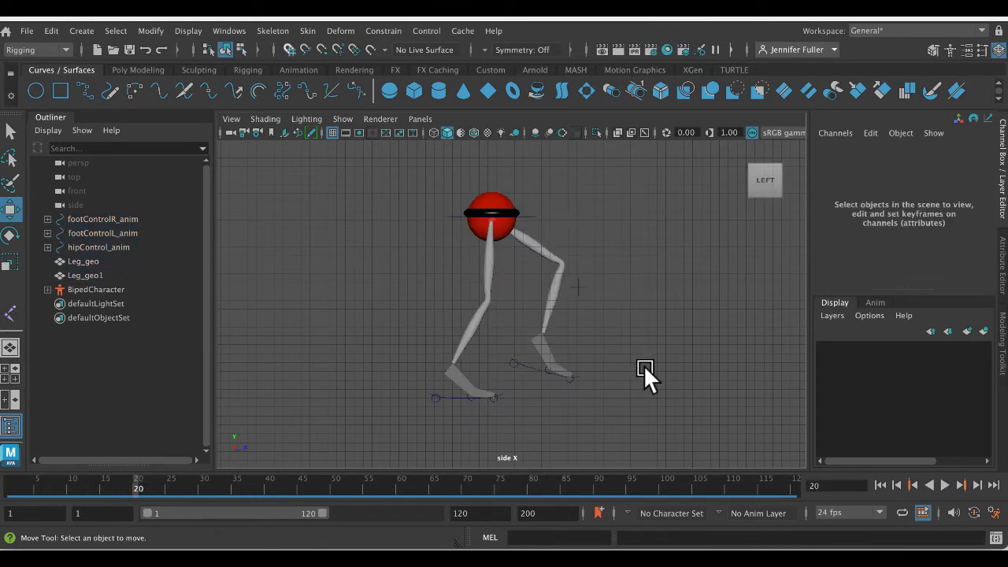
click(450, 396)
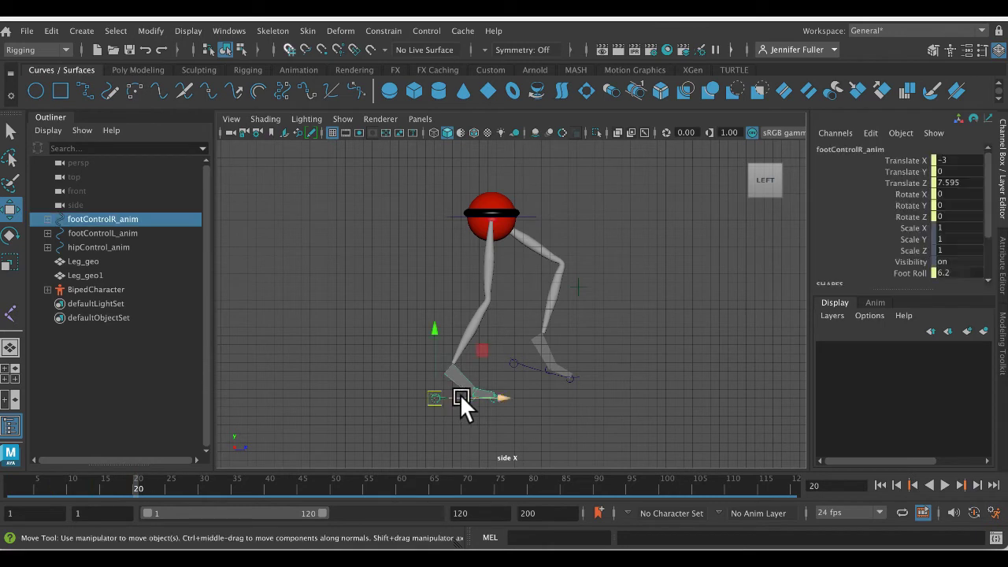
click(906, 273)
middle_drag(644, 293, 646, 293)
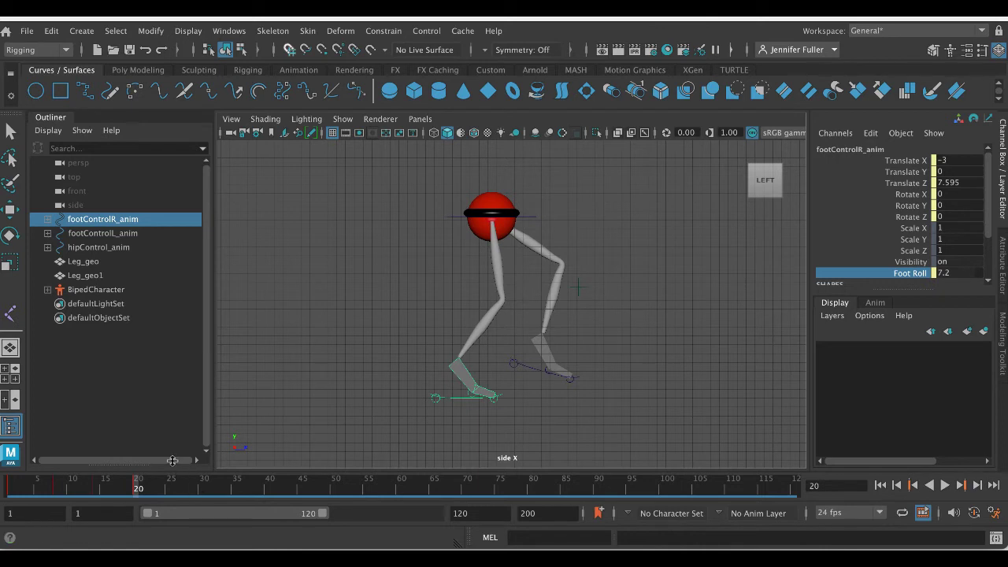
- Shift the hip control to Translate Y 20.625, Translate Z 13.264, and key the whole rig again at frame 20
click(527, 215)
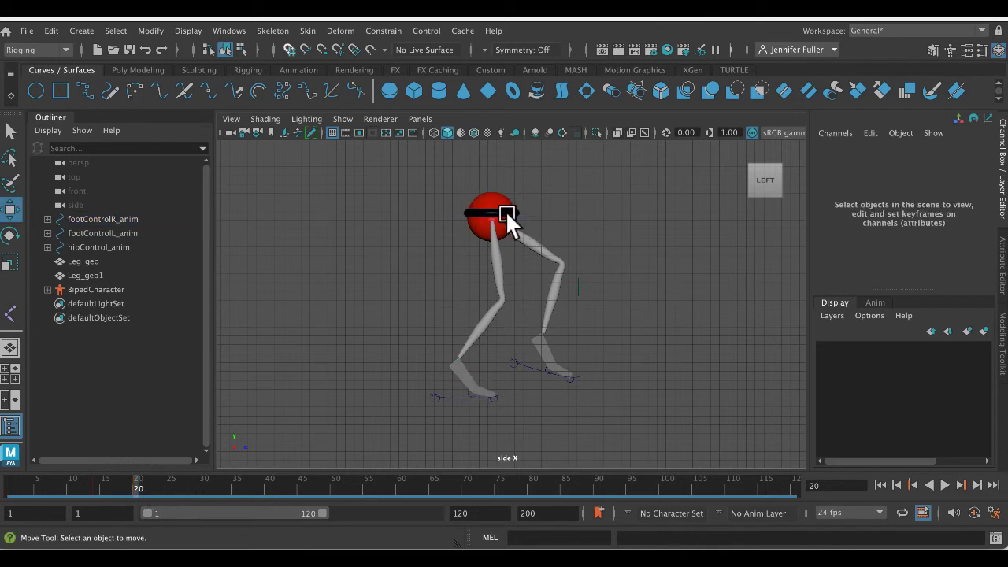
click(528, 215)
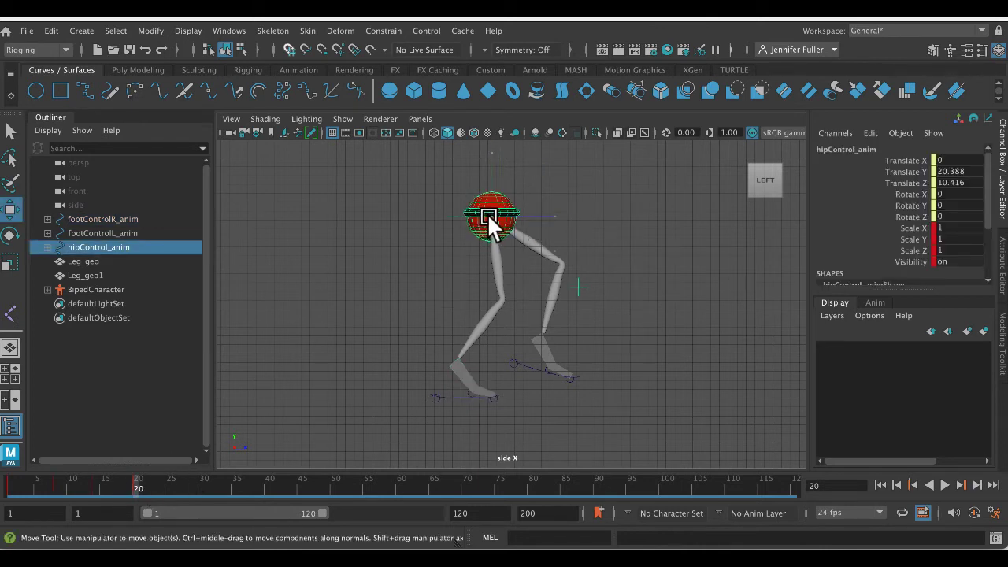
drag(489, 223, 512, 213)
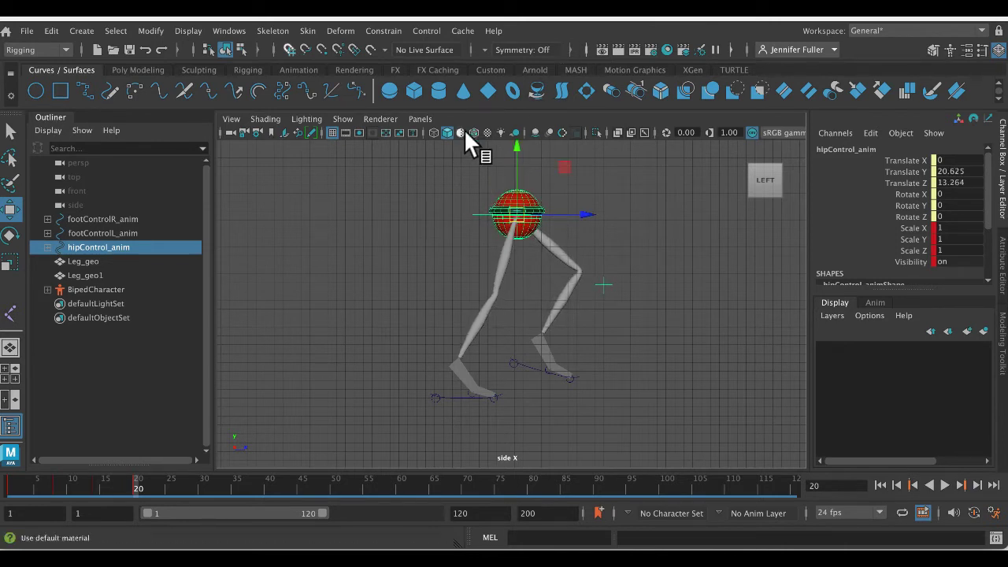
drag(438, 187, 707, 413)
key(s)
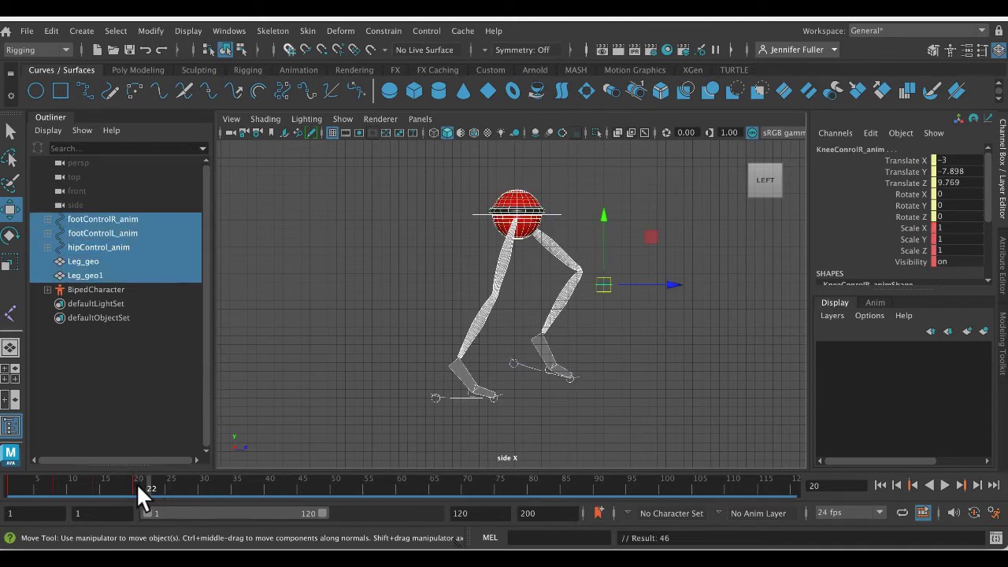
- Preview the animation up to frame 20 and check the pose that follows the up position in the walk reference
key(alt+v)
drag(79, 486, 138, 486)
mouse_move(1005, 548)
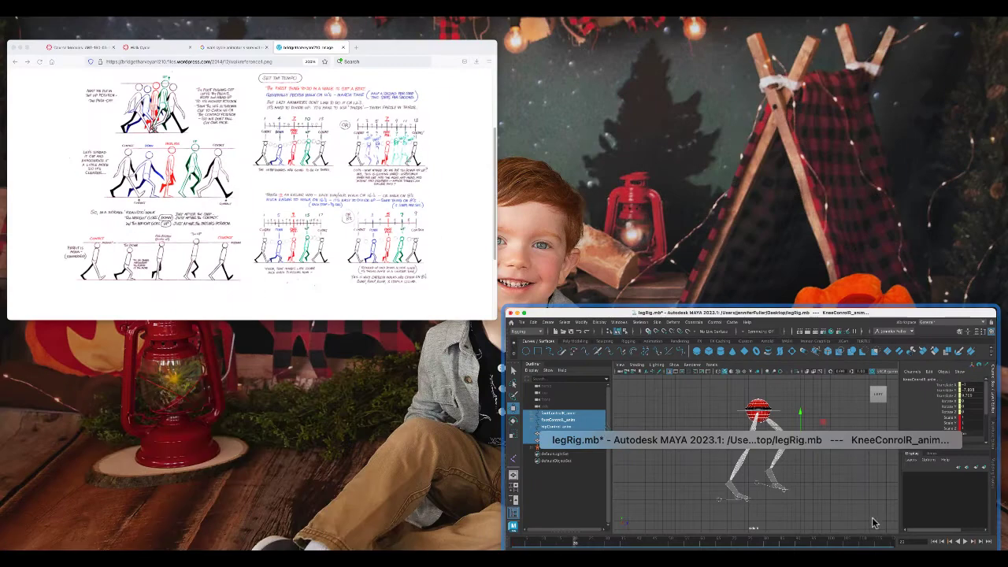
click(219, 183)
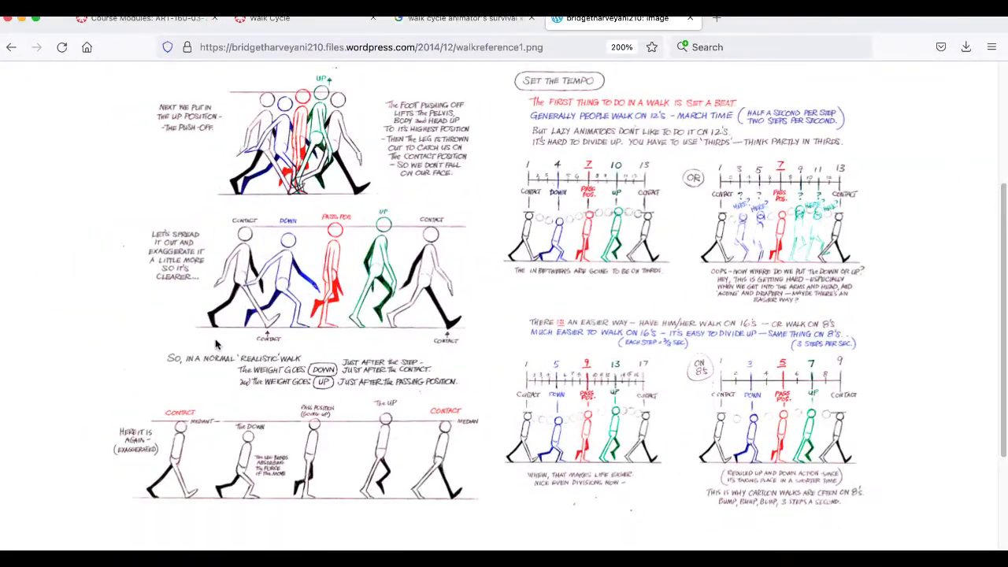
mouse_move(1006, 548)
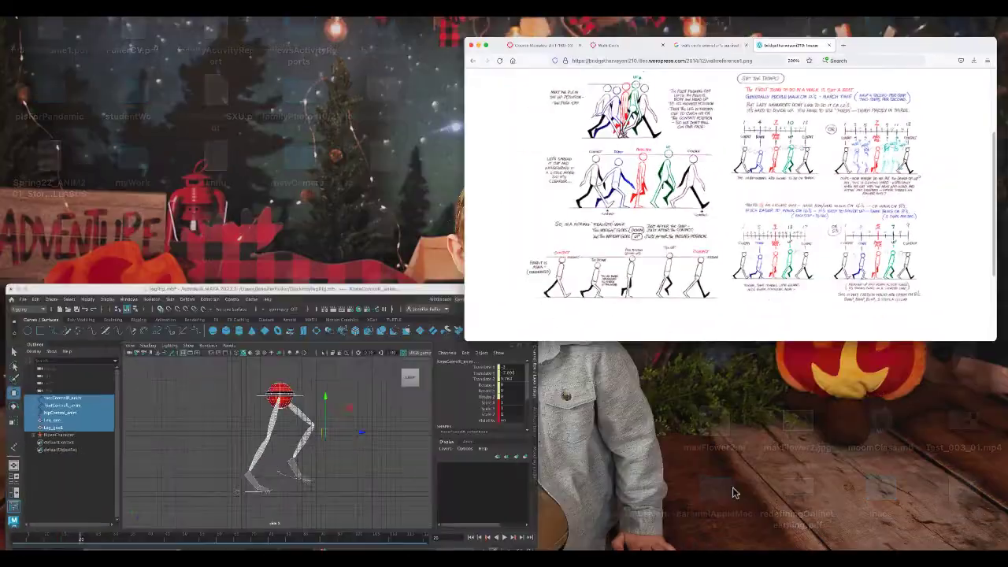
click(244, 417)
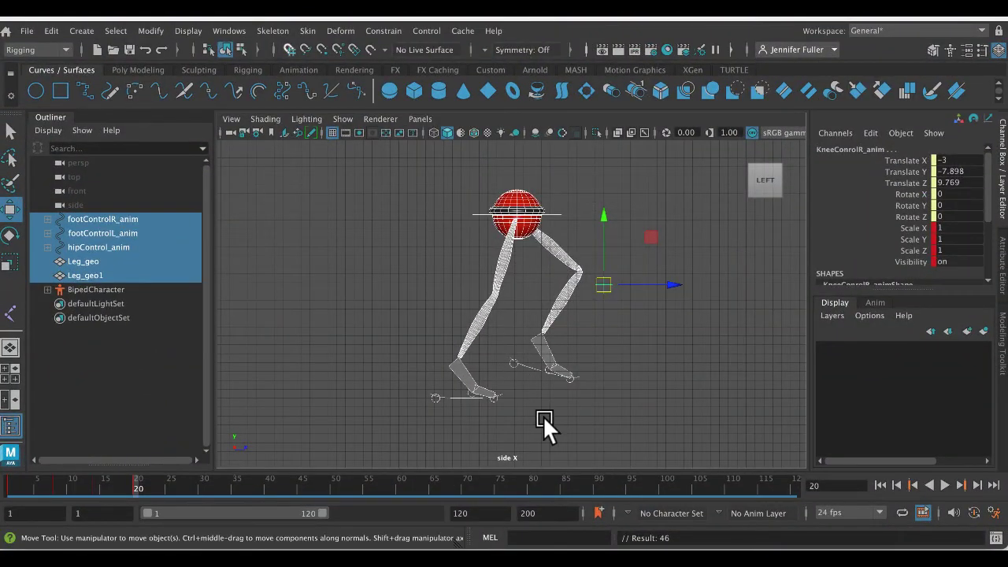
- Lower the hip control to Translate Y 18.647 and move it forward to Translate Z 13.739
click(556, 213)
click(517, 209)
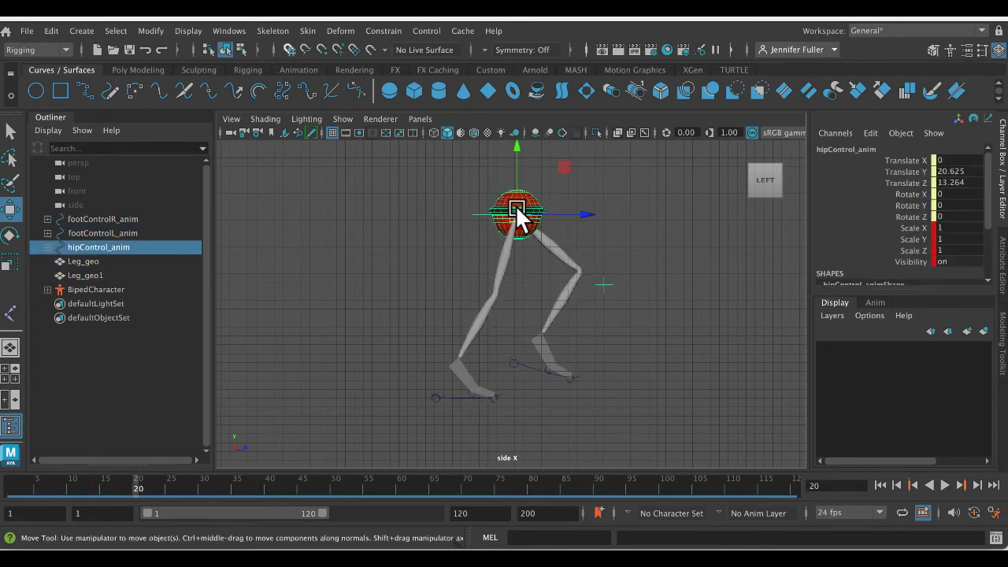
drag(517, 209, 519, 224)
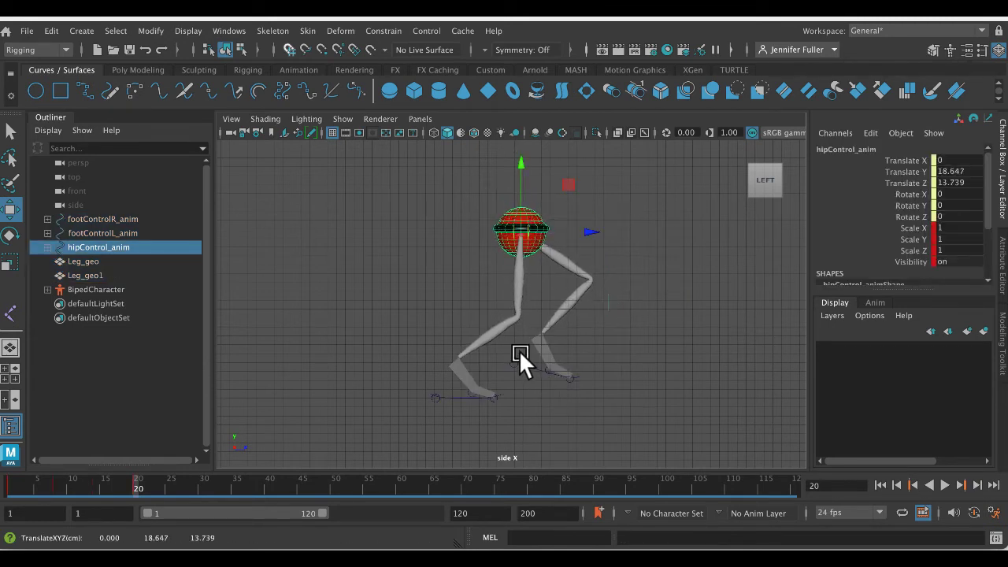
- Move the left foot control forward and down to Translate Y 1.662, Translate Z 20.017, and level it with Rotate X 0
click(532, 361)
click(546, 374)
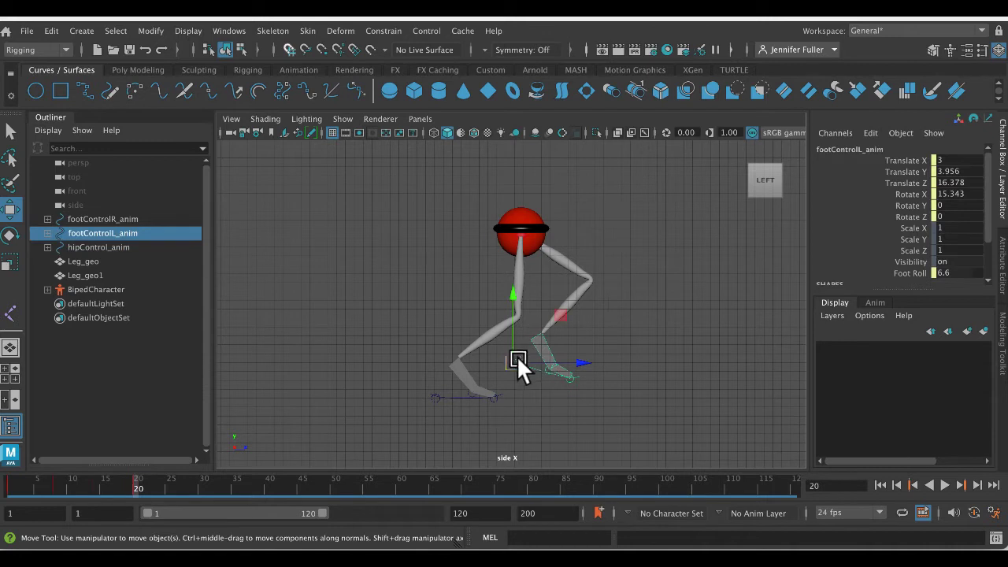
drag(517, 362, 549, 376)
key(e)
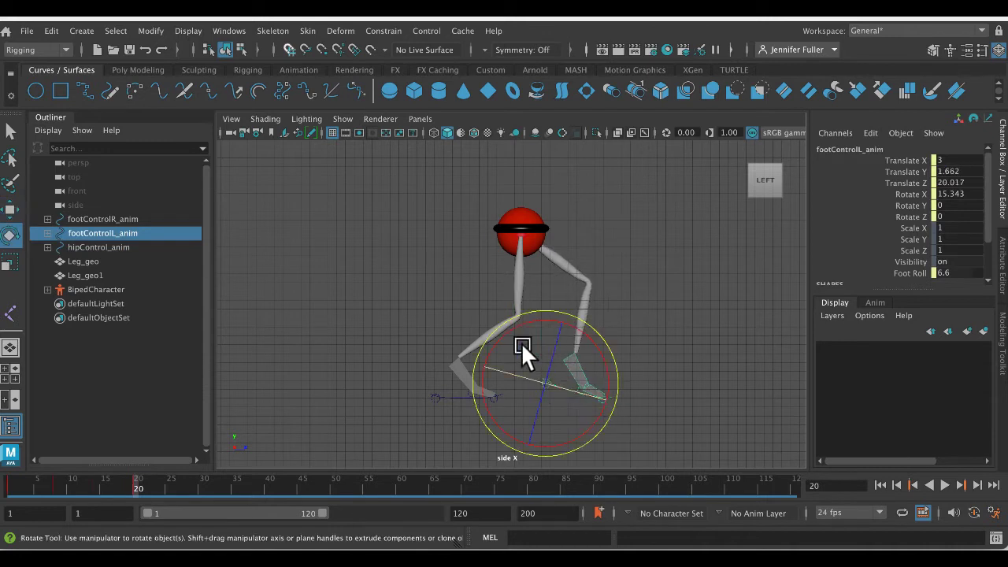
drag(514, 313, 515, 323)
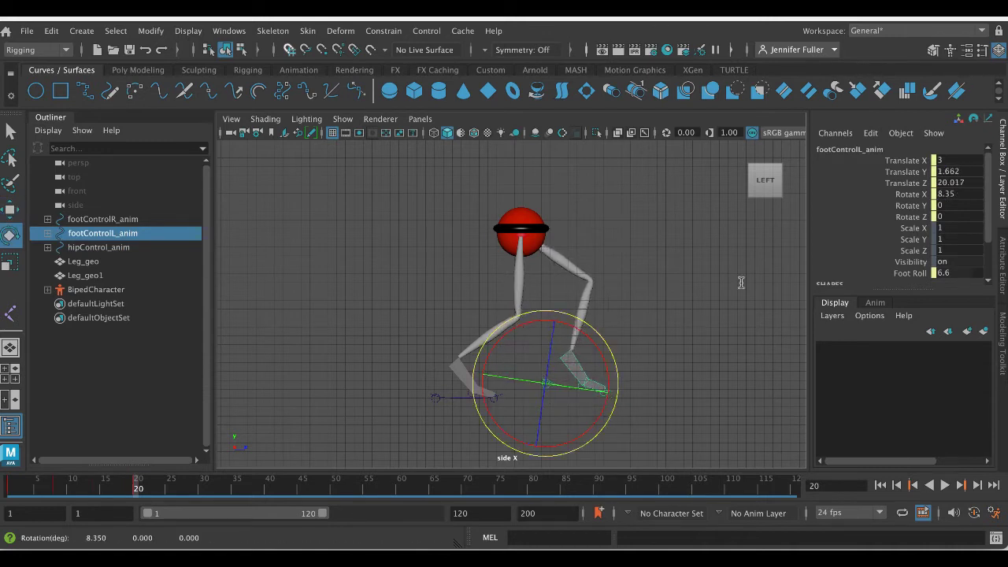
double_click(956, 194)
text(0)
key(Return)
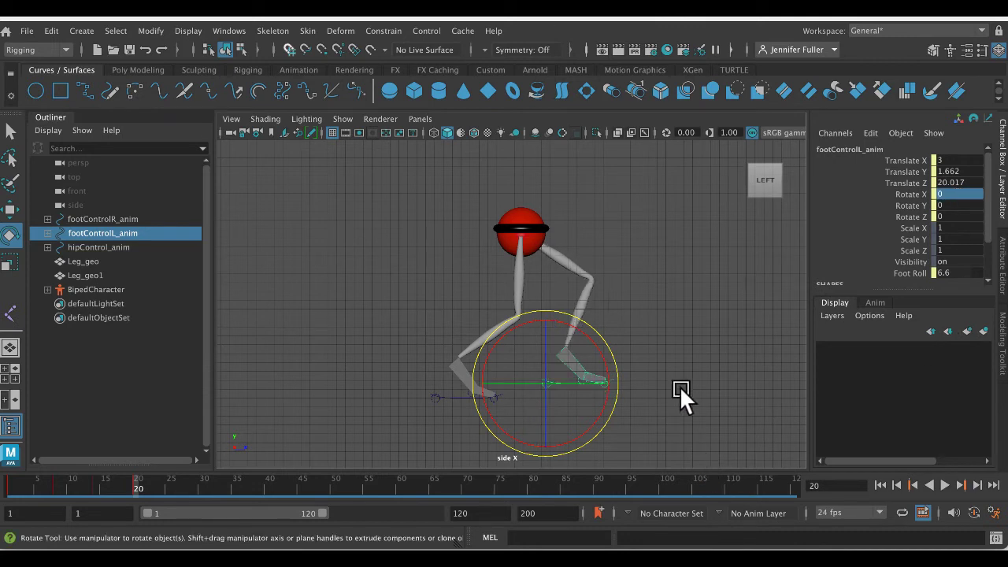
- Set the left foot control's Foot Roll to 0 and lower it to Translate Y 0.079, Translate Z 20.492
double_click(953, 272)
text(0)
key(Return)
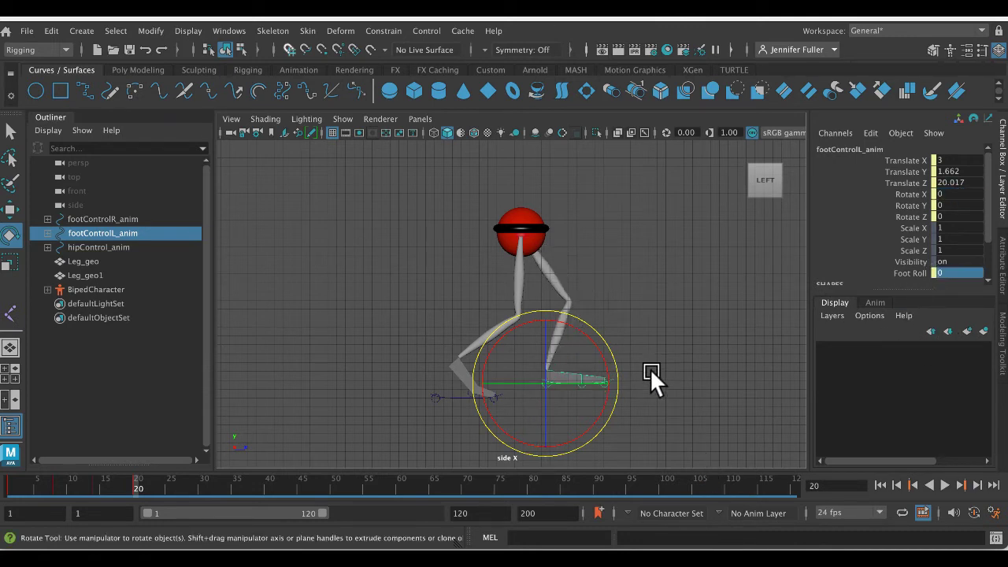
key(w)
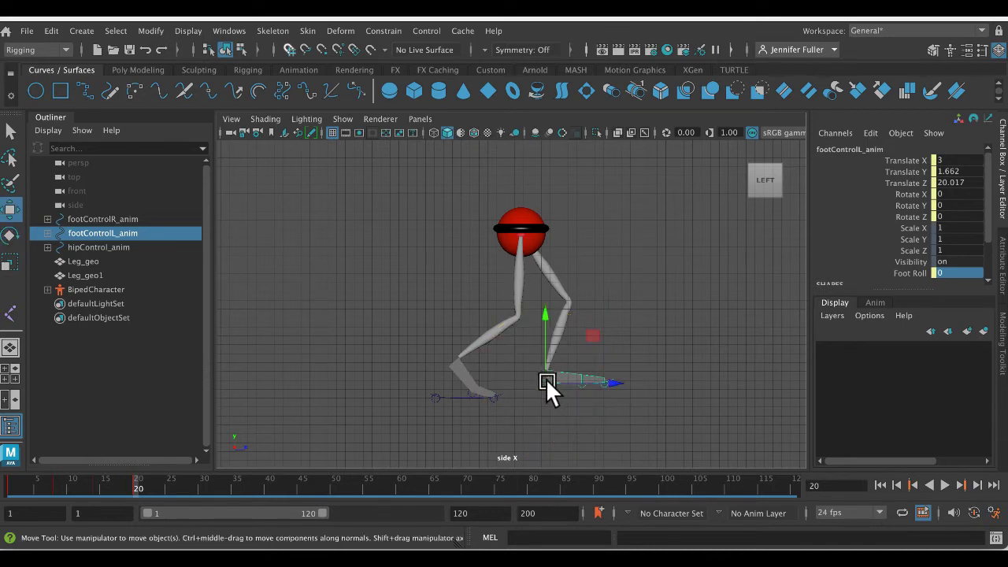
drag(546, 378, 550, 391)
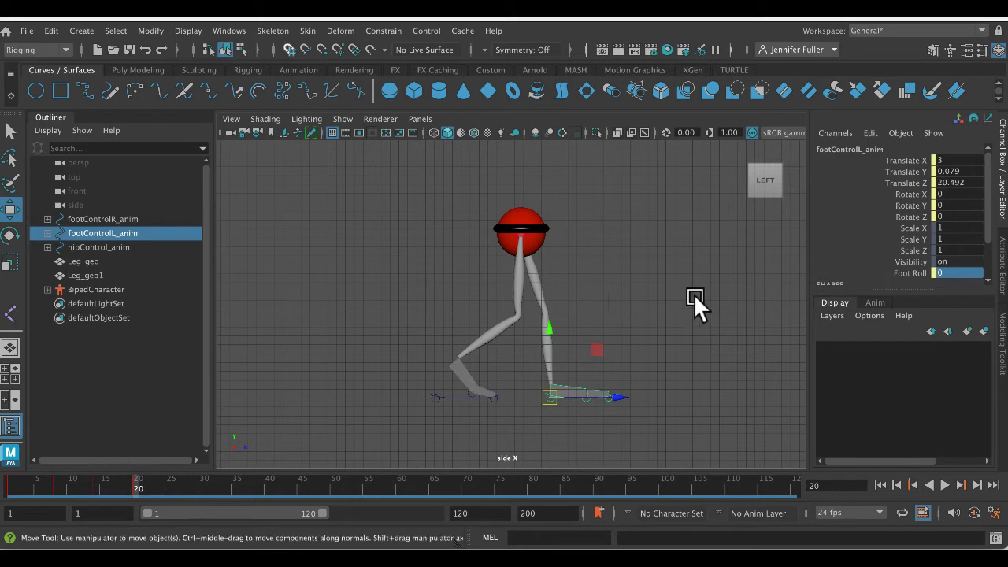
- Tip the left foot onto its heel with Foot Roll -3.6 and place it at Translate Y 0, Translate Z 23.657
middle_drag(693, 293, 718, 291)
click(906, 273)
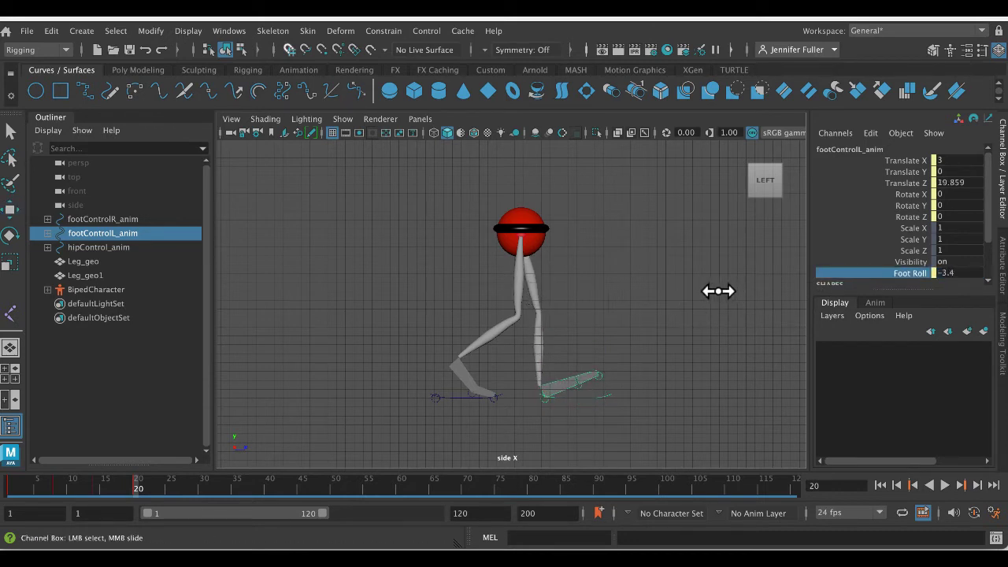
click(608, 394)
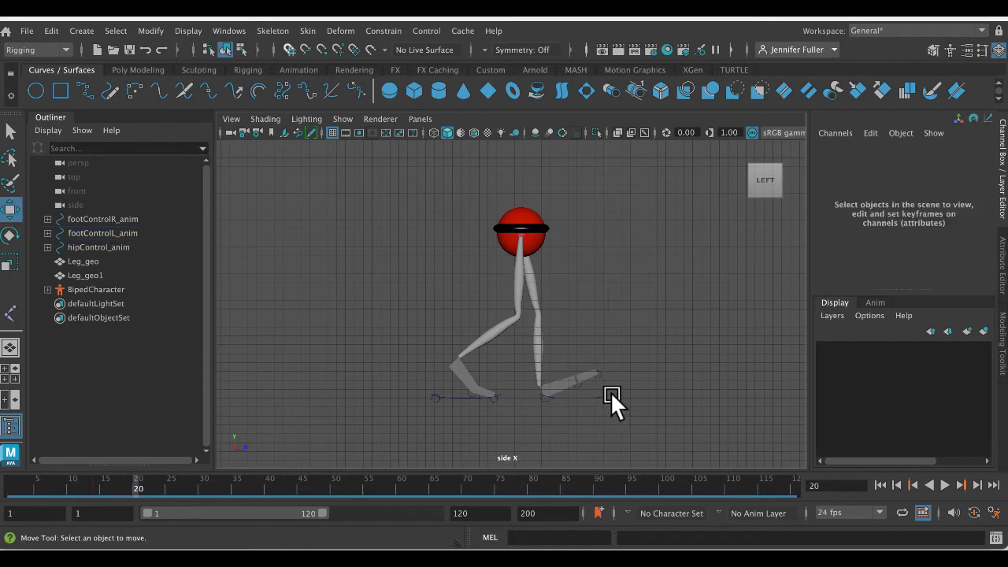
click(606, 392)
middle_drag(558, 395, 592, 393)
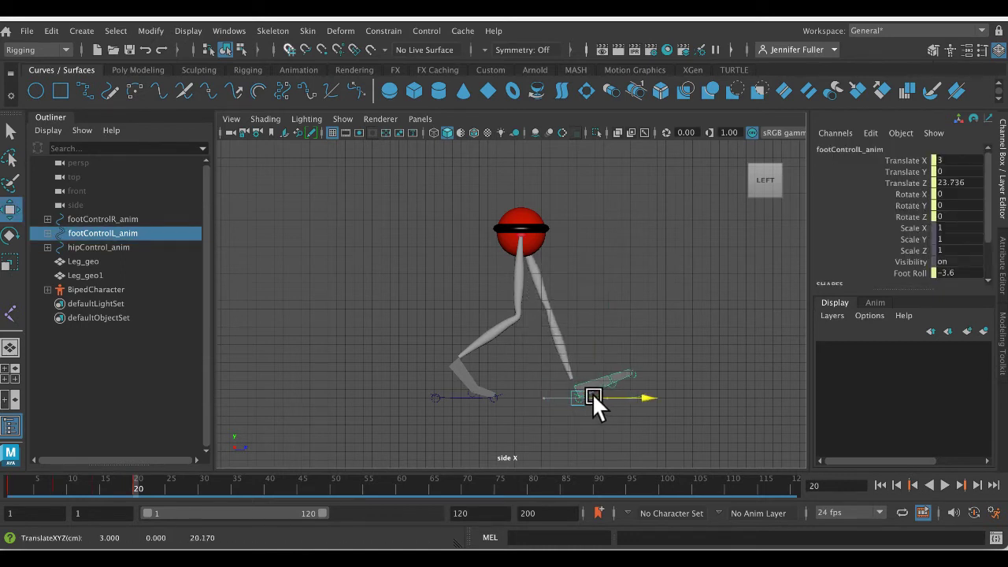
- Lower the hip control to Translate Y 17.46 and move it forward to Translate Z 15.479
click(557, 231)
click(562, 236)
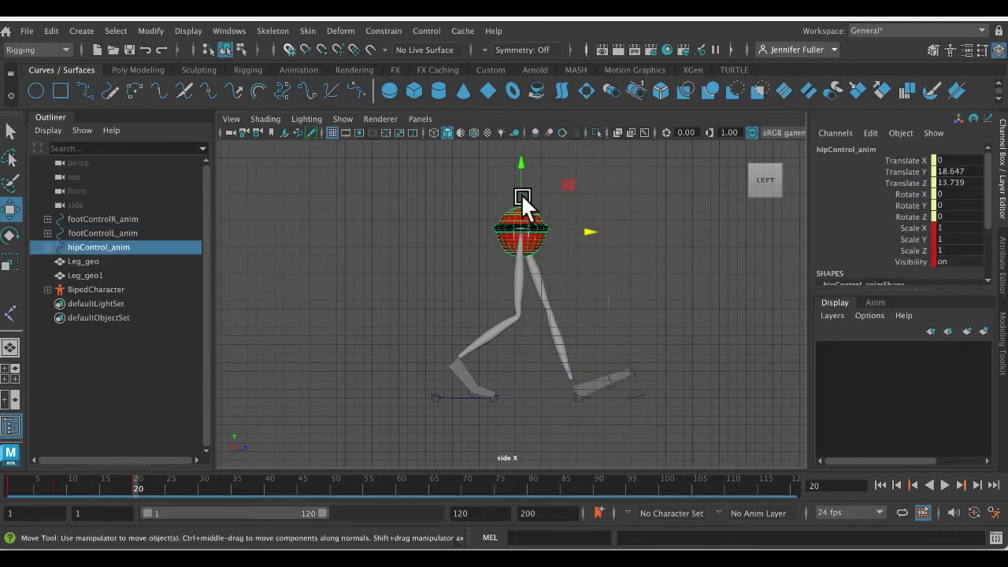
click(518, 185)
click(548, 227)
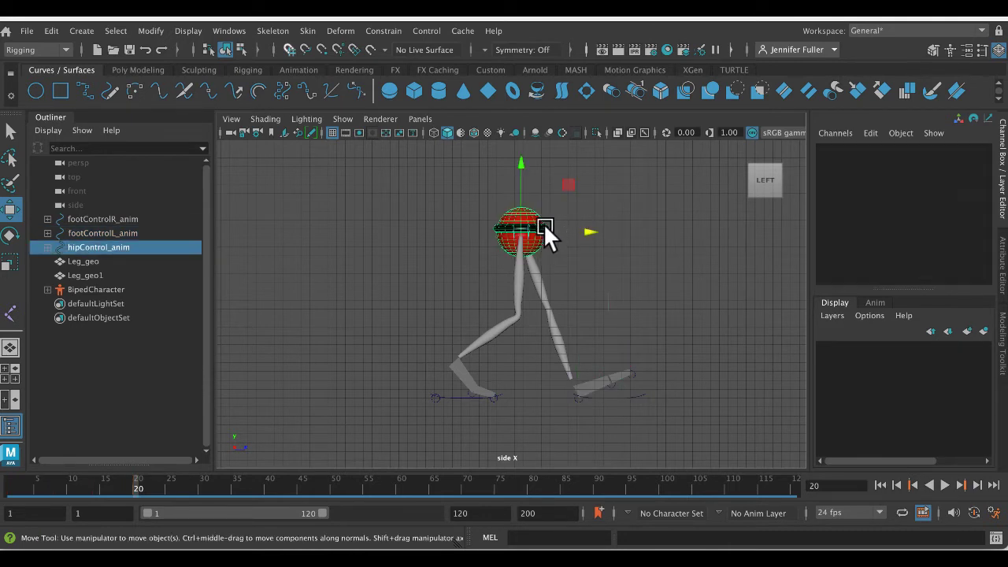
drag(522, 198, 524, 202)
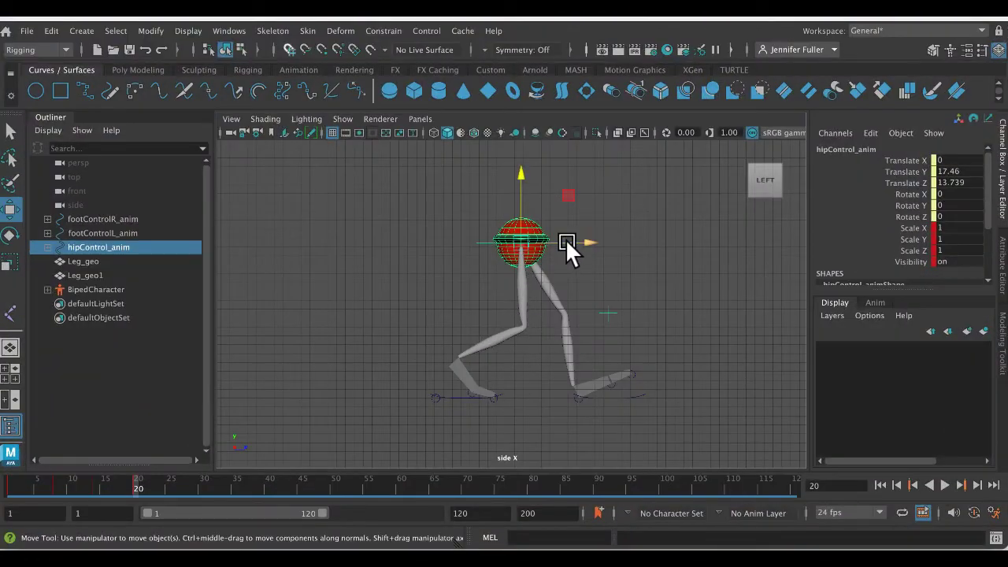
drag(567, 240, 583, 242)
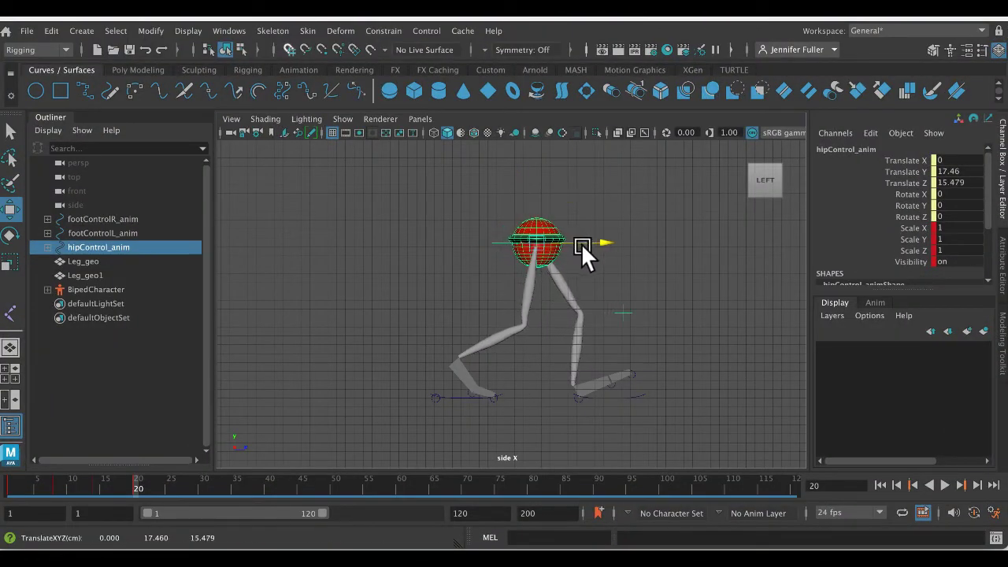
- Move the left foot control farther forward, select the whole rig, and go to frame 24 without keying
click(632, 393)
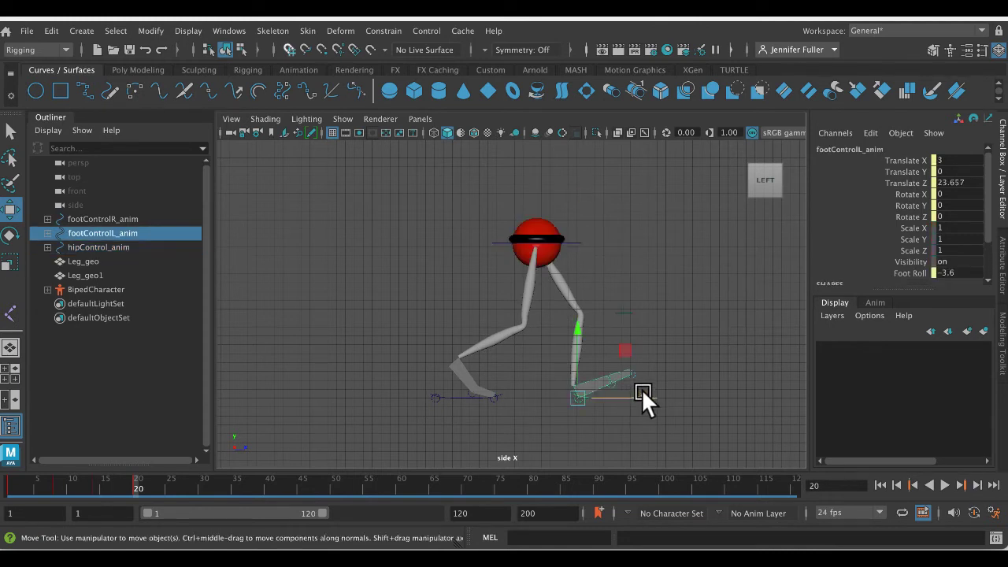
drag(641, 390, 666, 391)
drag(431, 171, 659, 423)
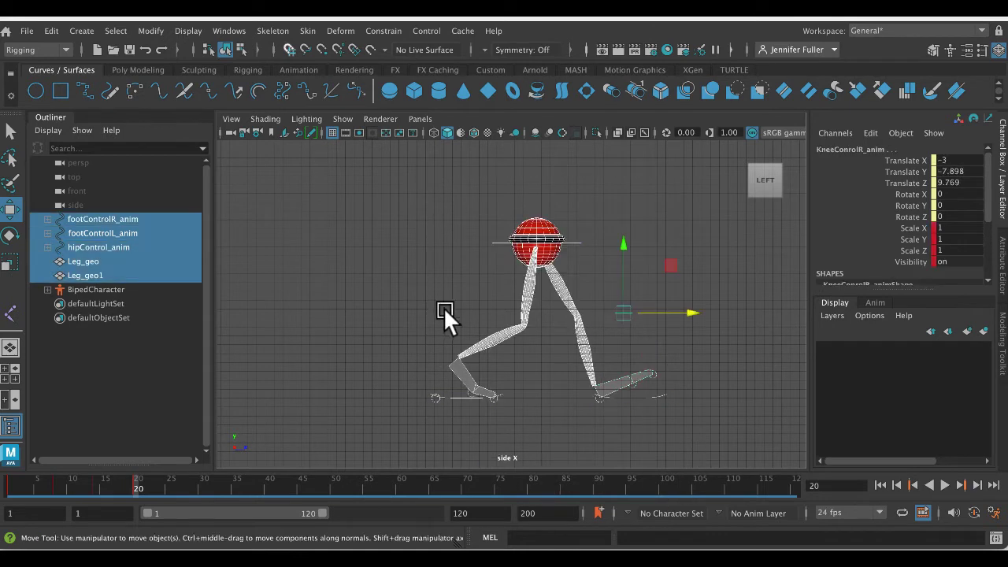
click(164, 483)
double_click(163, 484)
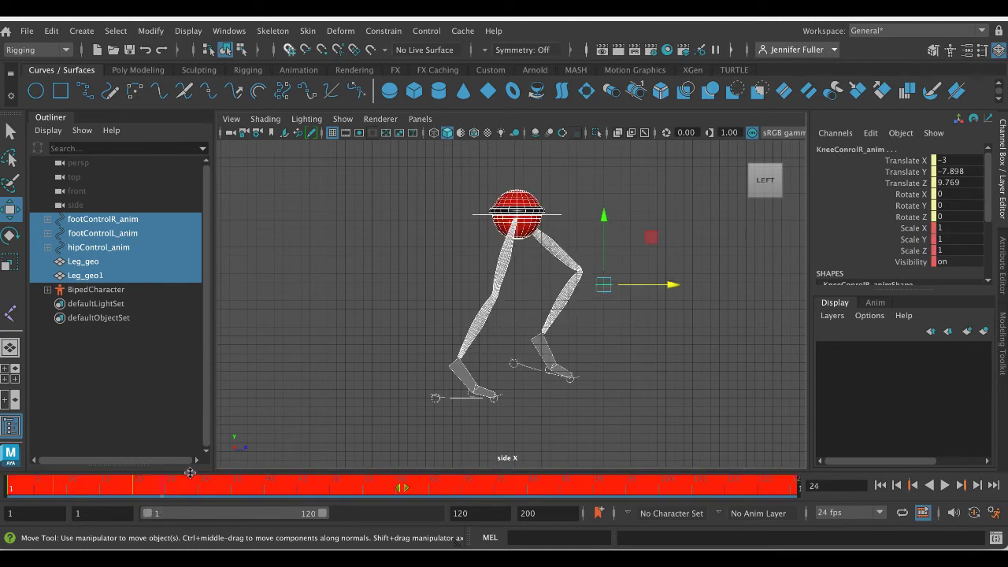
- Go to frame 26 and move the hip control down and forward to Translate Y 18.331, Translate Z 14.688
click(267, 381)
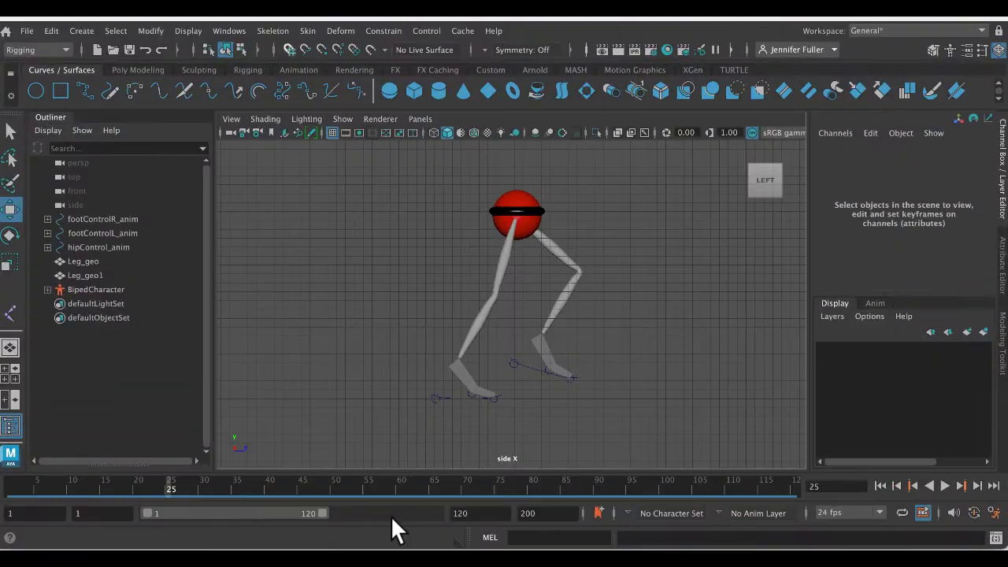
click(174, 484)
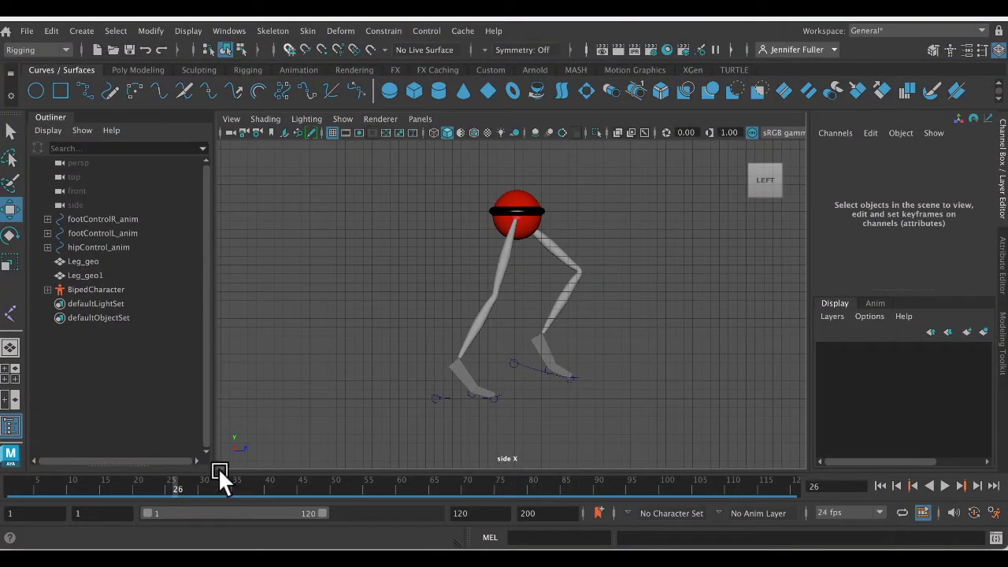
click(559, 210)
drag(515, 215, 527, 233)
- Flatten the left foot control at frame 26 by setting Rotate X to 0 and Foot Roll to 0
click(533, 364)
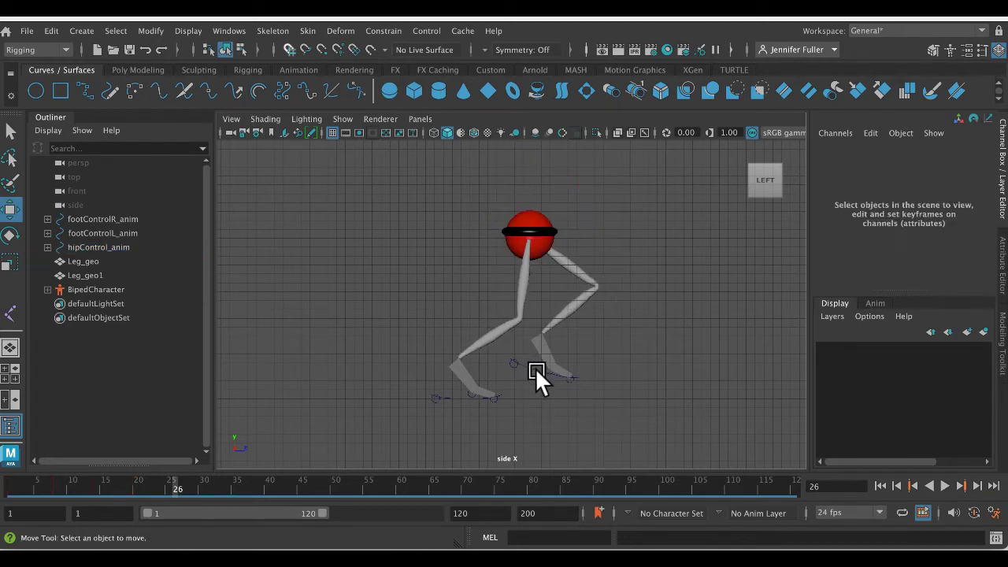
click(531, 360)
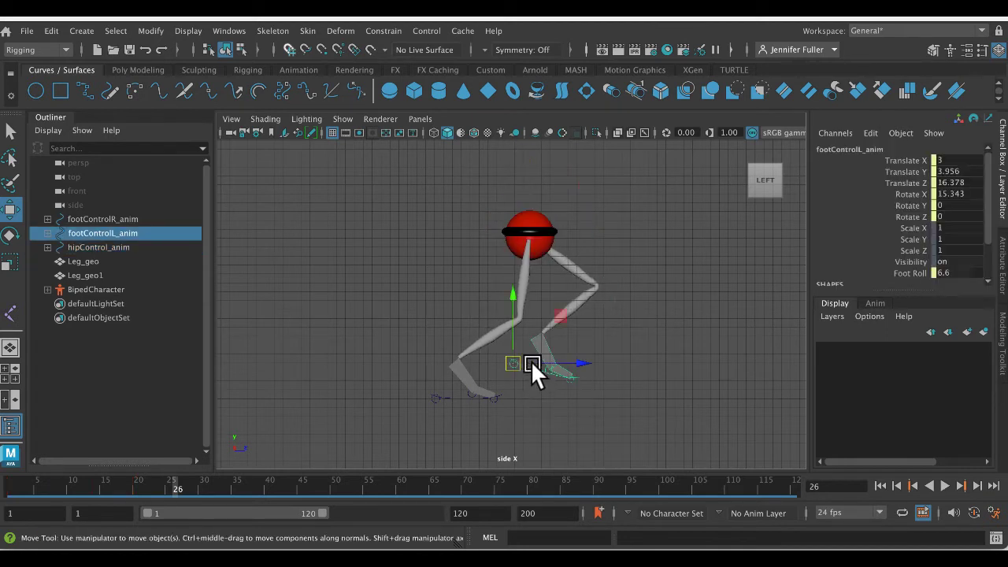
double_click(960, 194)
text(0)
key(Return)
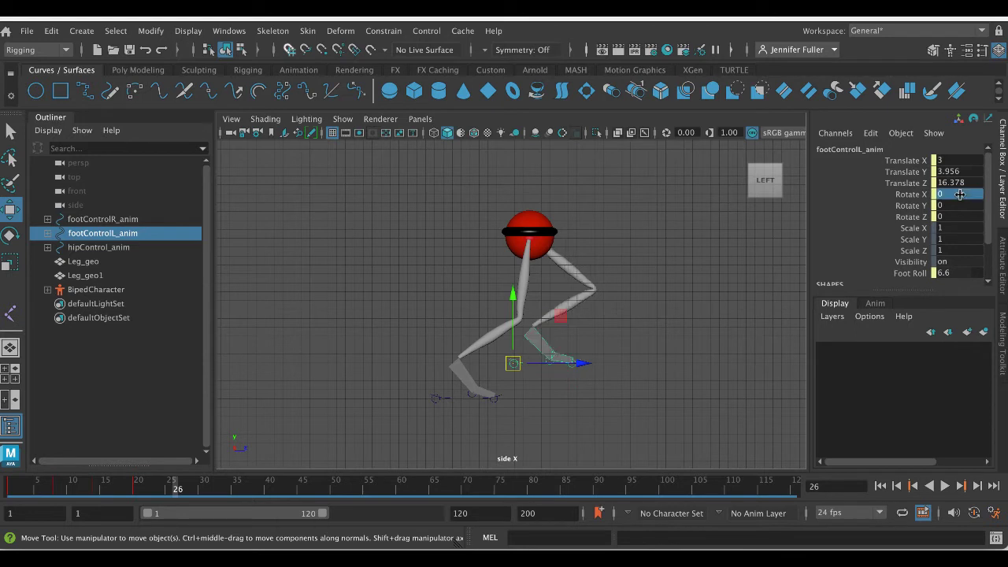
double_click(961, 272)
text(0)
key(Return)
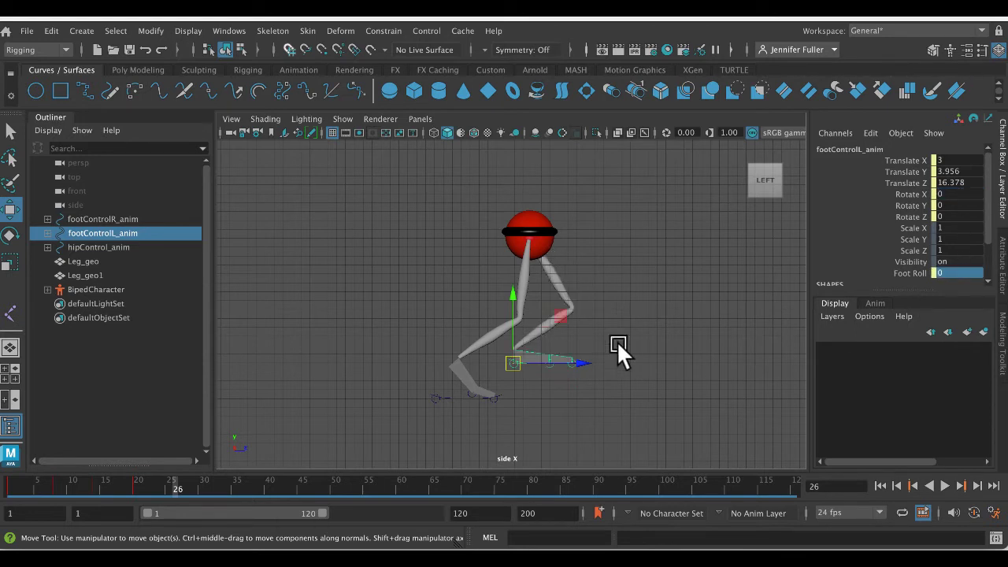
- Move the left foot control forward and down to ground level, and tip the foot onto its heel with a negative Foot Roll
drag(513, 362, 581, 396)
click(895, 274)
middle_drag(760, 275, 738, 270)
- Lower the hip control to Translate Y 17.619 and key the whole rig at frame 26
click(569, 233)
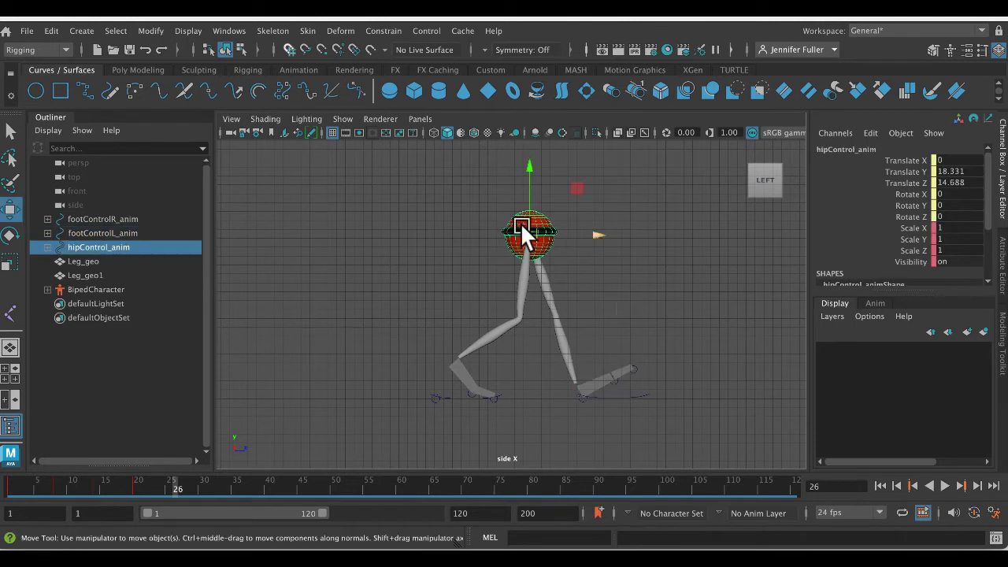
drag(527, 172, 528, 177)
drag(409, 175, 682, 441)
mouse_move(166, 482)
mouse_down()
mouse_move(81, 488)
mouse_move(182, 491)
mouse_up()
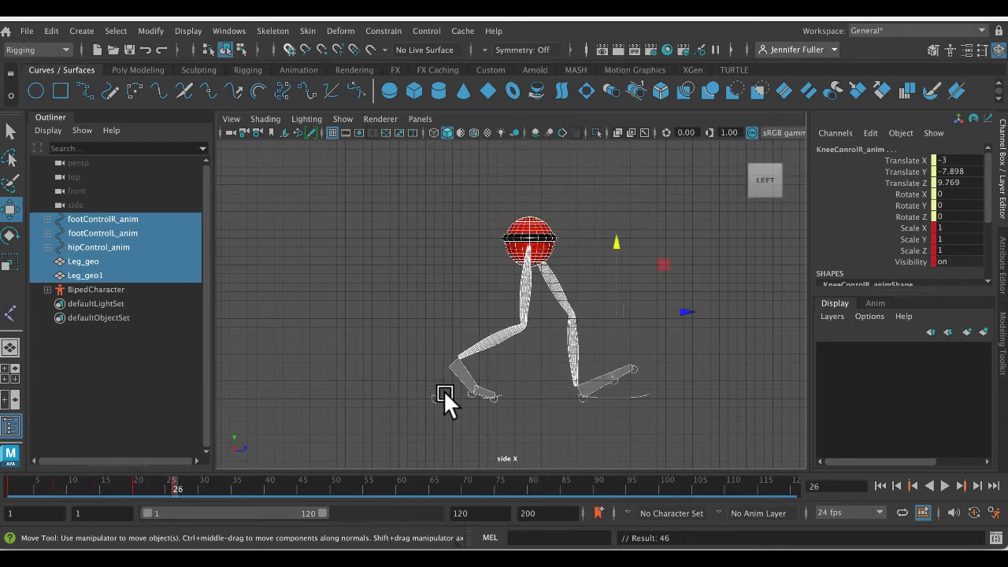
- Raise the right heel farther with Foot Roll and move the hip control forward to Translate Z 16.824
click(446, 392)
click(909, 273)
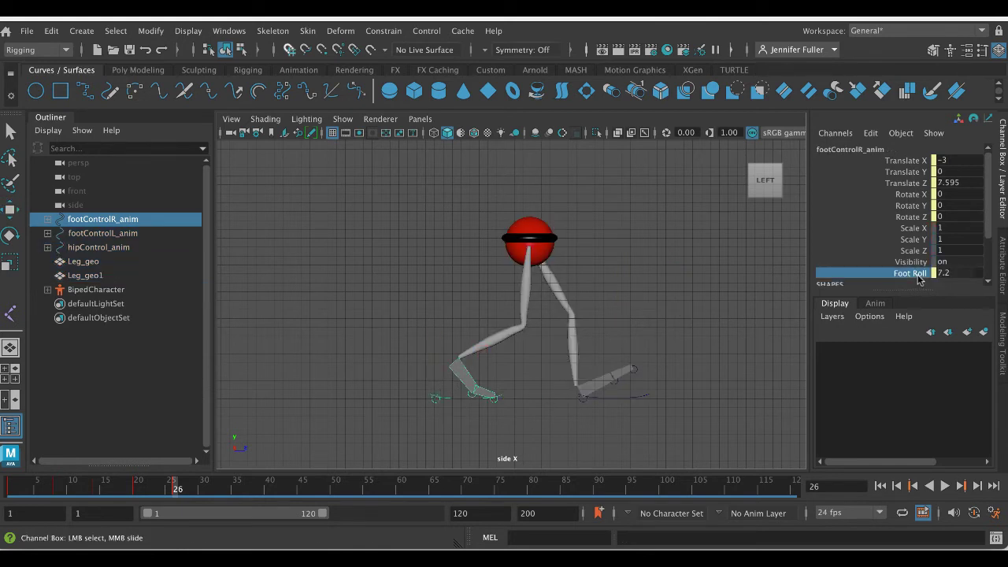
middle_drag(648, 276, 600, 241)
click(571, 238)
key(w)
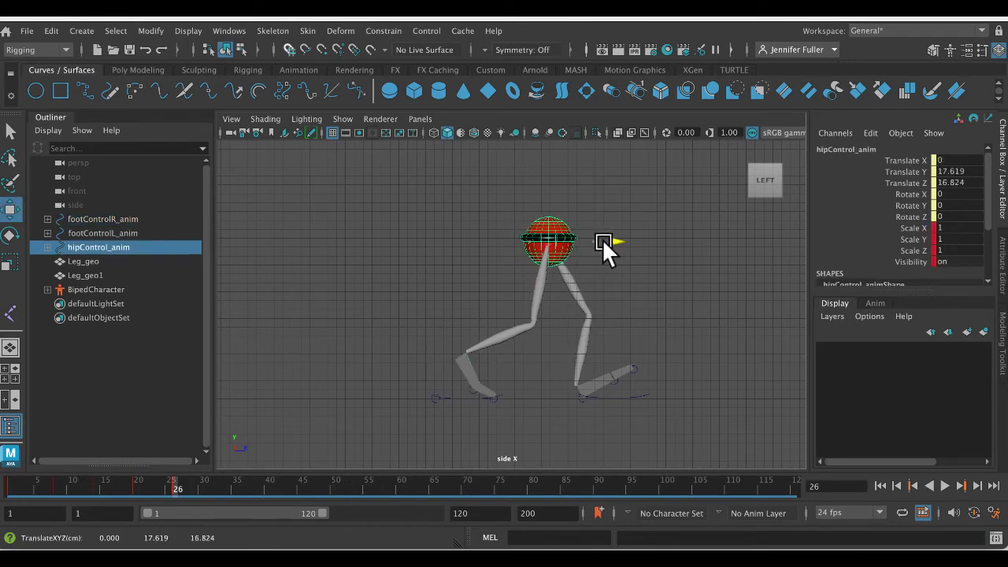
- Move the left foot control farther forward to straighten the front leg, and key the whole rig again at frame 26
click(638, 396)
drag(641, 392, 673, 388)
drag(362, 174, 682, 436)
key(alt+v)
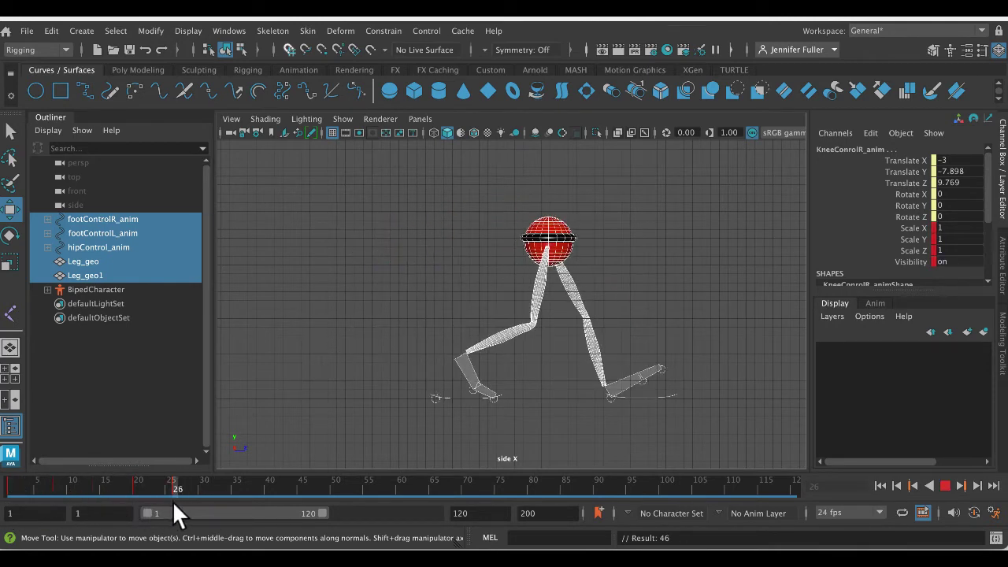
key(alt+v)
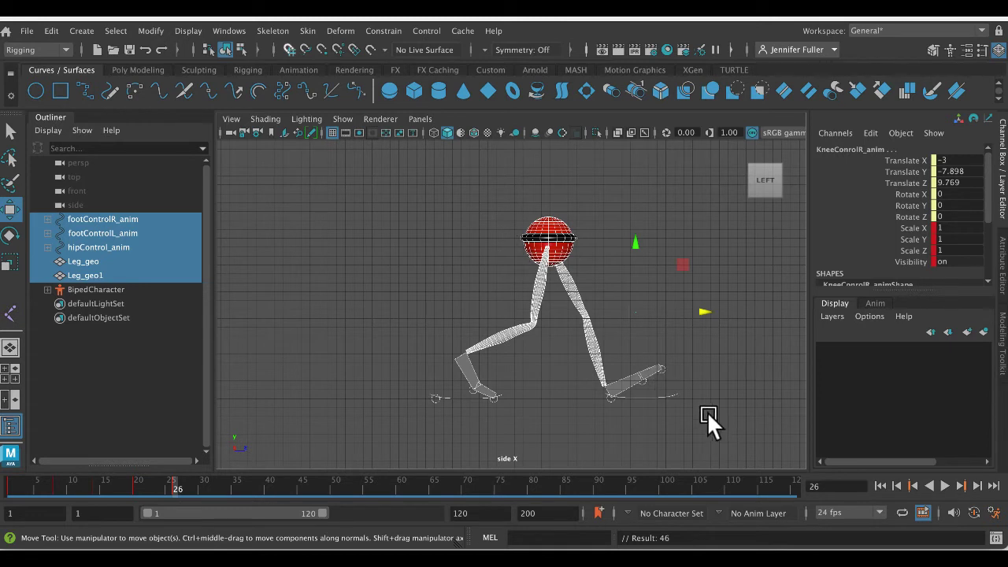
- Review the keyed contact pose at frame 1 and the down pose at frame 8 with the whole rig selected
click(666, 390)
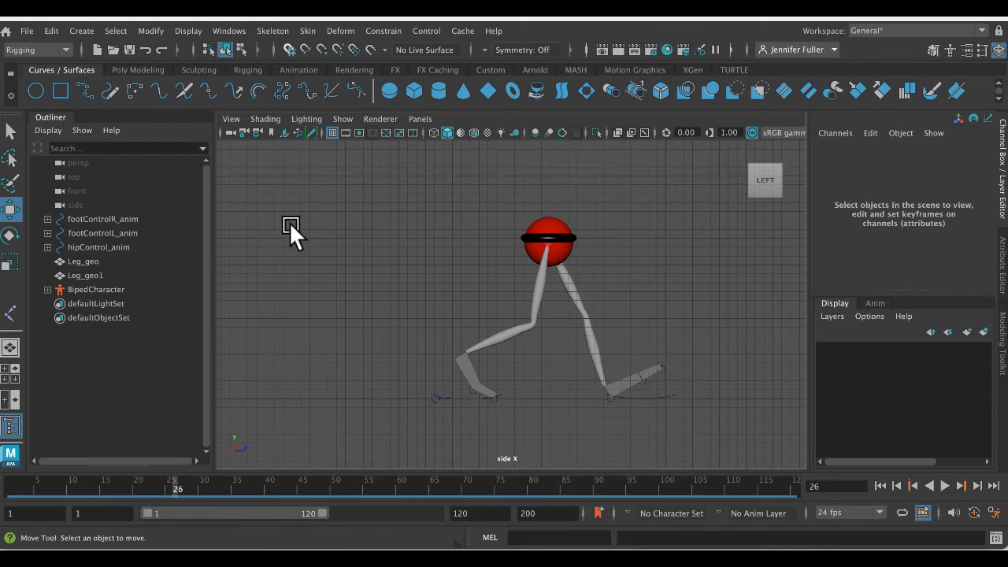
drag(153, 490, 11, 489)
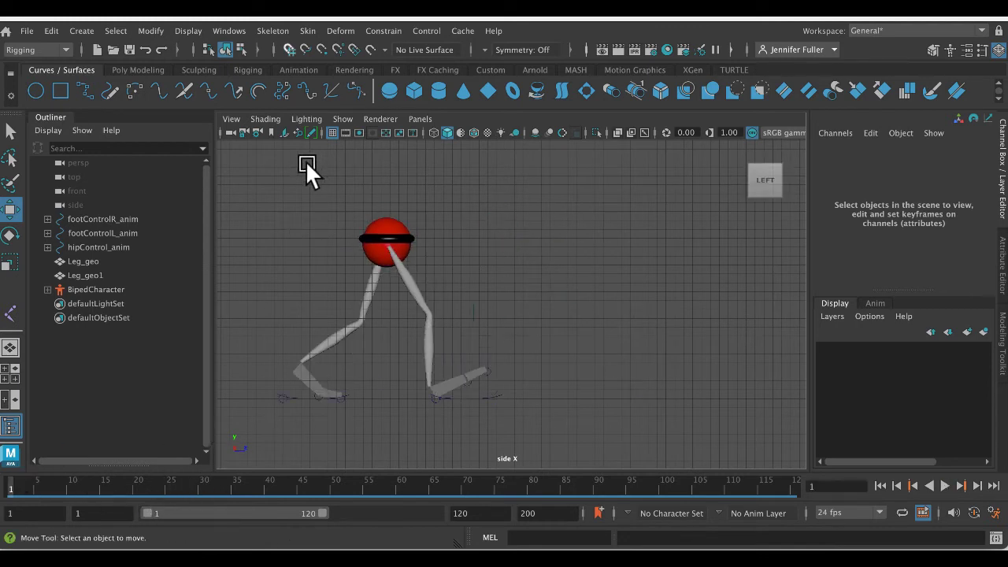
drag(306, 162, 615, 427)
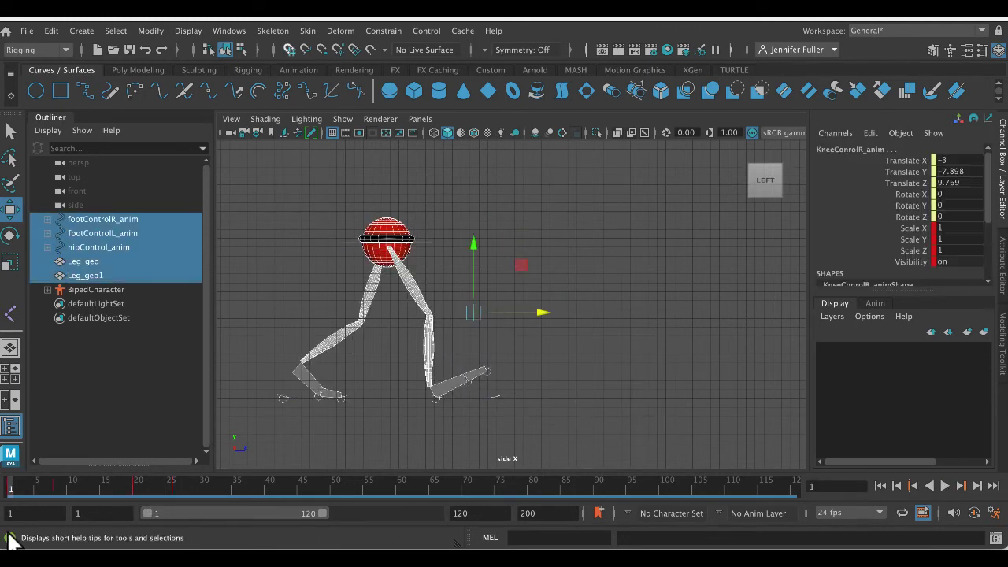
click(56, 483)
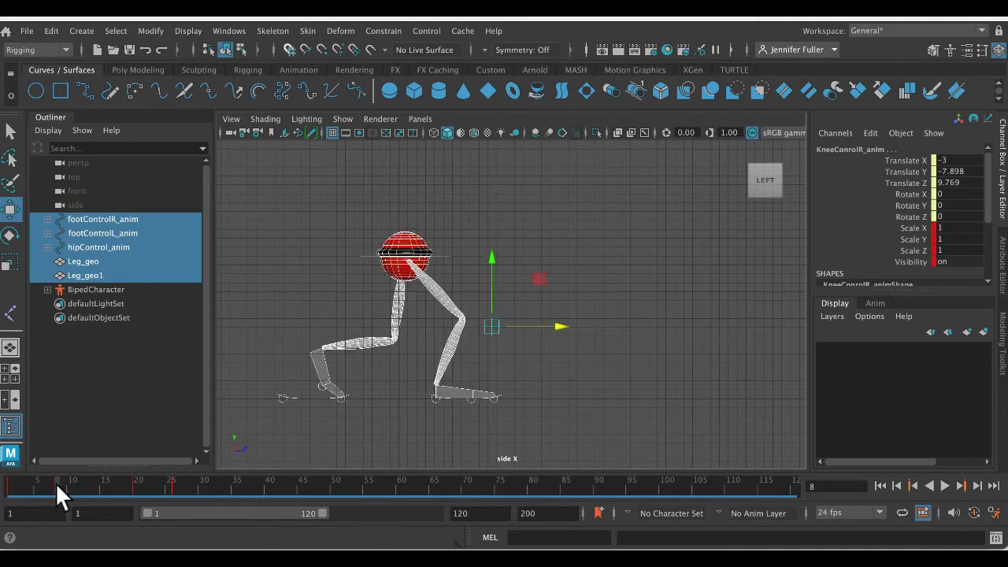
- Try moving the right foot control forward at frame 8, and undo each move
click(504, 391)
click(499, 393)
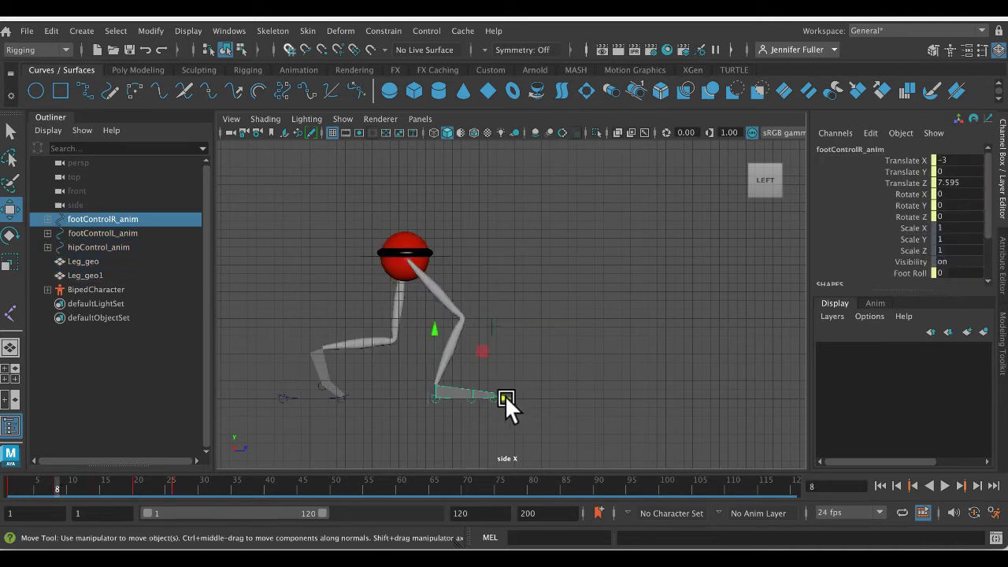
drag(505, 395, 533, 417)
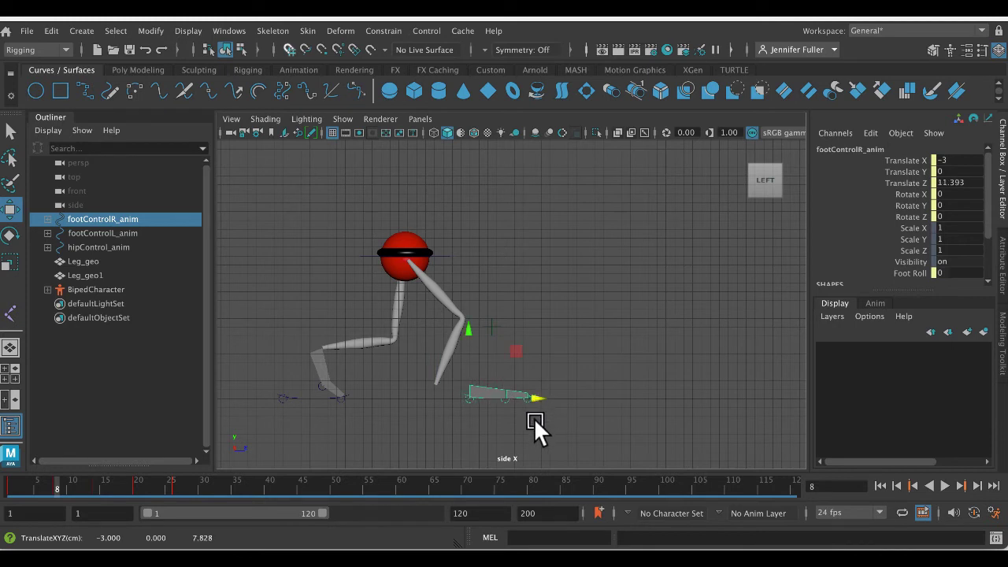
key(ctrl+z)
key(ctrl+z)
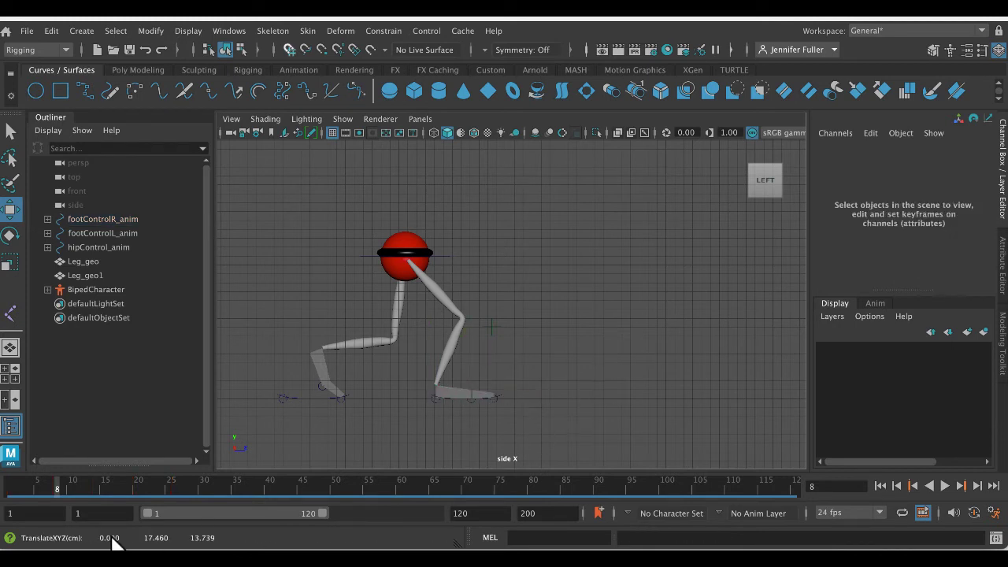
click(510, 395)
drag(505, 395, 525, 402)
key(ctrl+z)
key(ctrl+z)
click(500, 391)
key(ctrl+z)
- Try raising the right foot control at frame 8, and undo the move
click(446, 400)
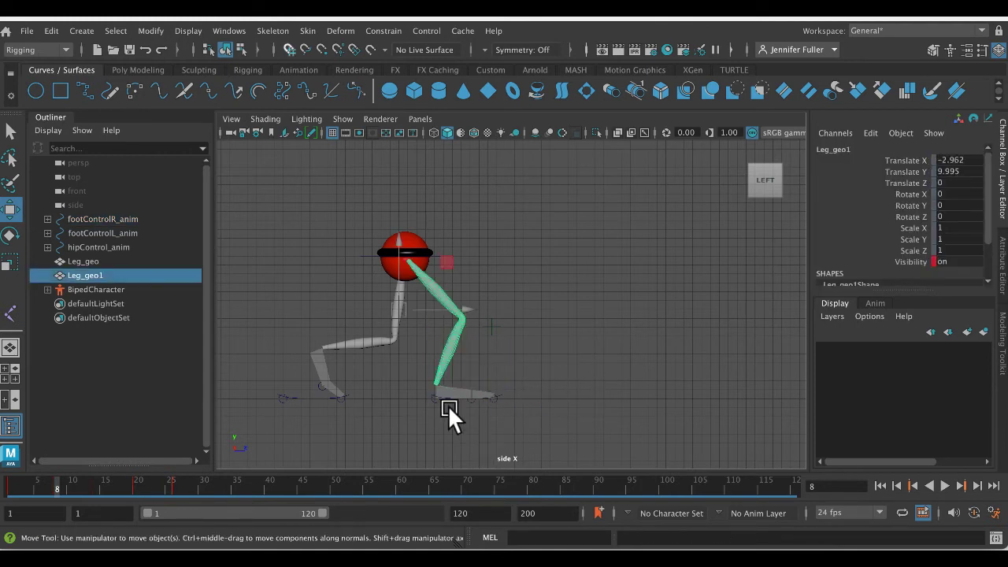
click(449, 397)
click(437, 393)
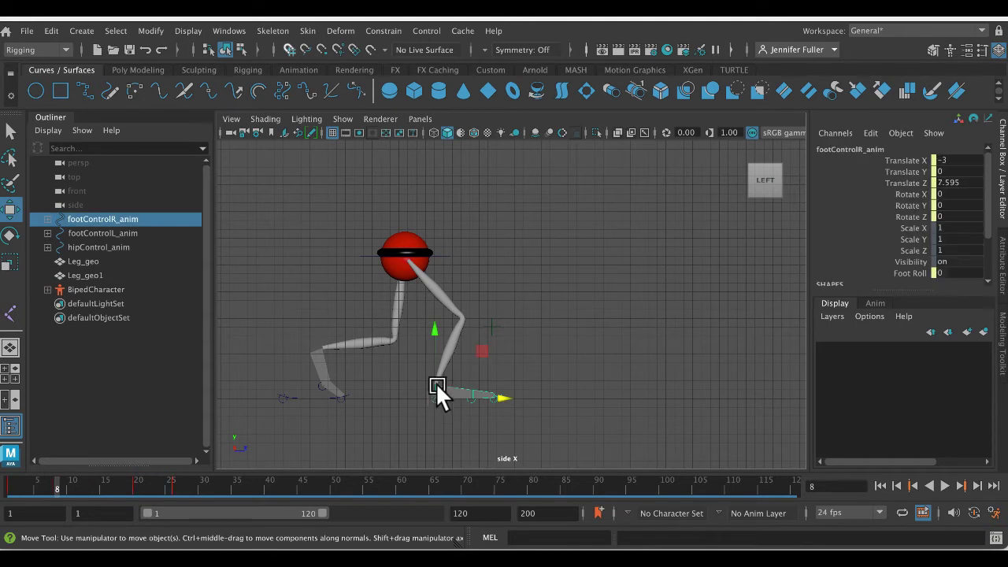
drag(432, 359, 434, 305)
key(ctrl+z)
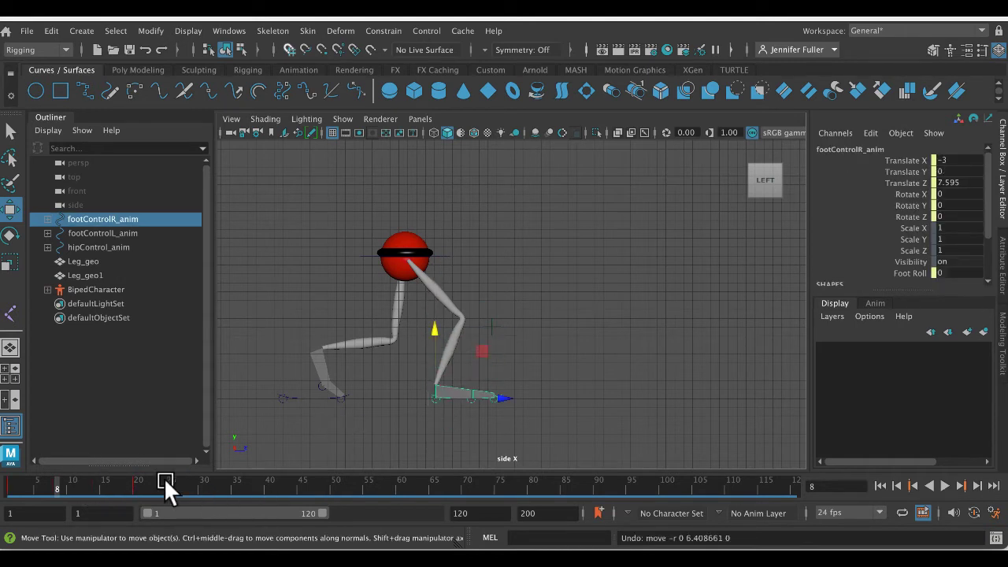
- Try moving the right foot control along Z at frame 8 in the perspective view, and undo the move
click(535, 285)
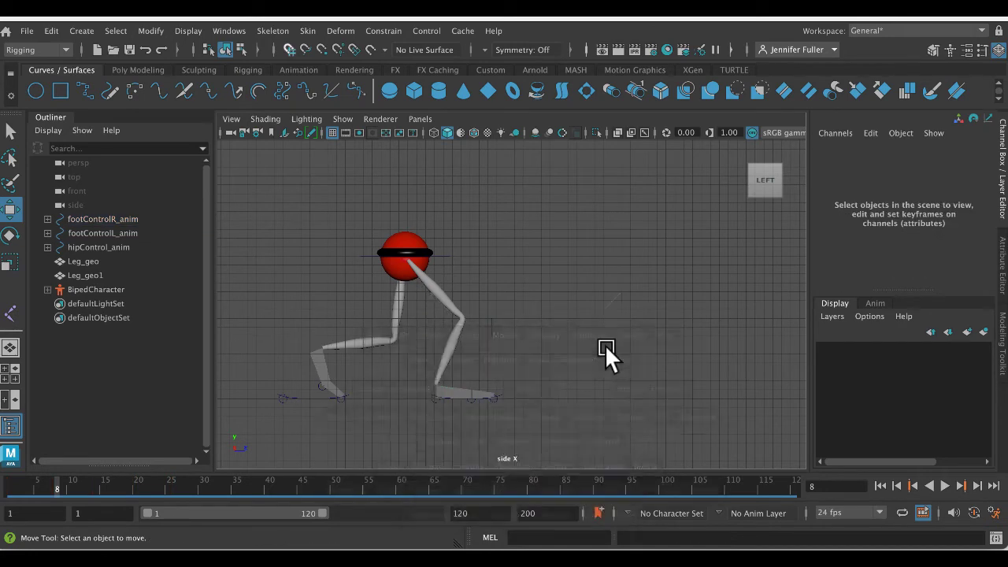
key(space)
key(space)
key(space)
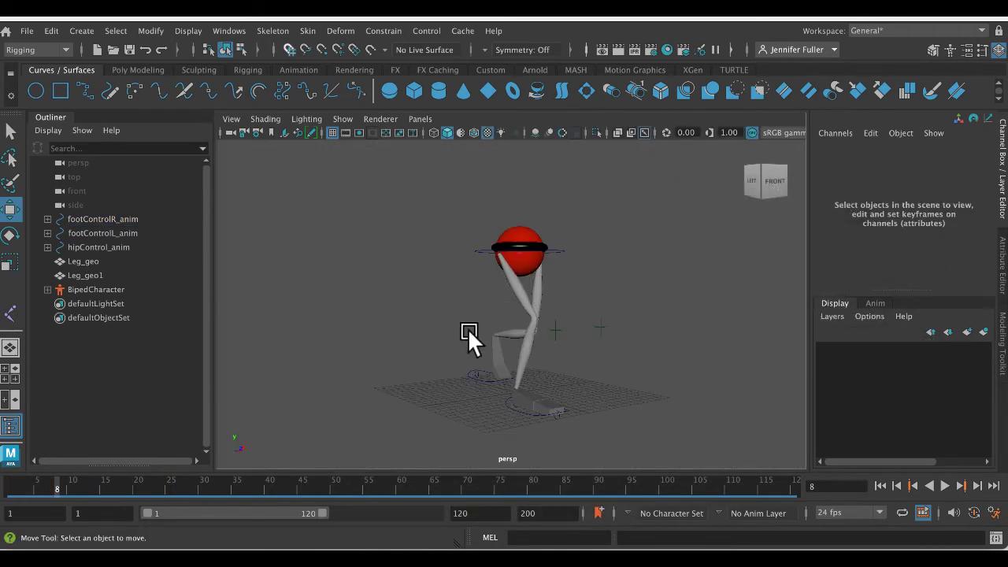
alt+drag(467, 338, 445, 378)
click(93, 221)
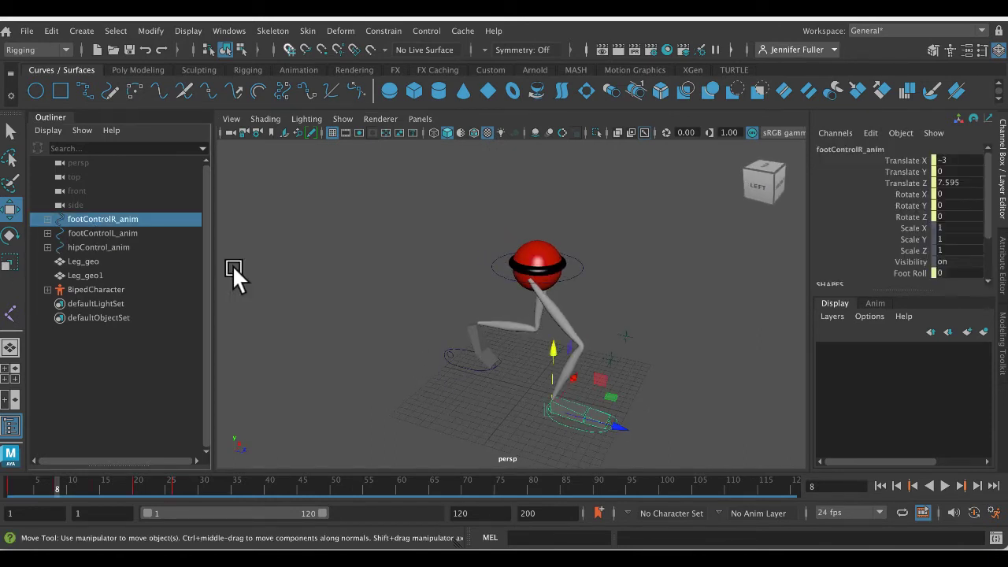
mouse_move(603, 427)
mouse_down()
mouse_move(646, 426)
mouse_move(611, 422)
mouse_up()
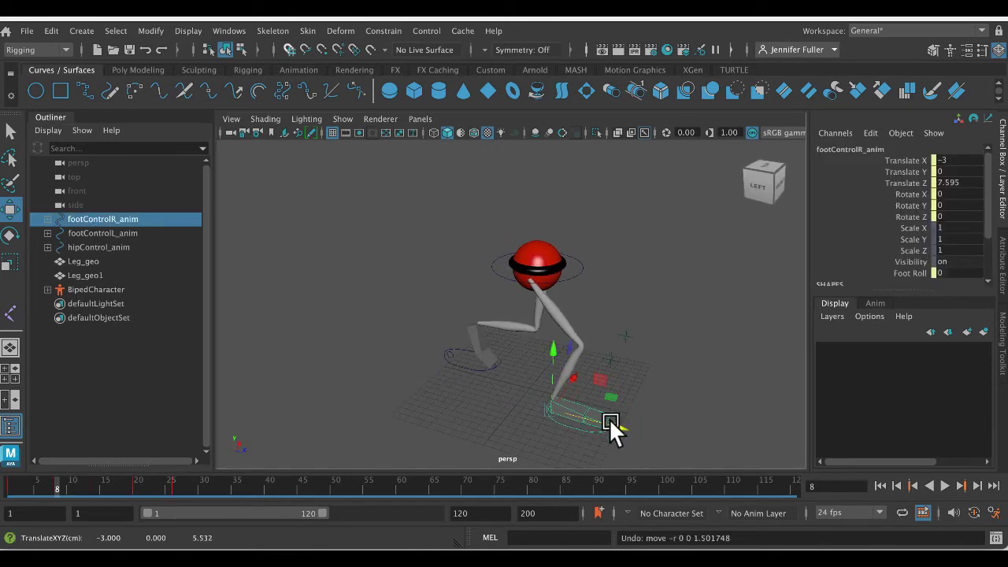
- Try raising the hip control to about Y 17.2 and shifting the right foot control back to about Z 7.1 at frame 8
click(542, 260)
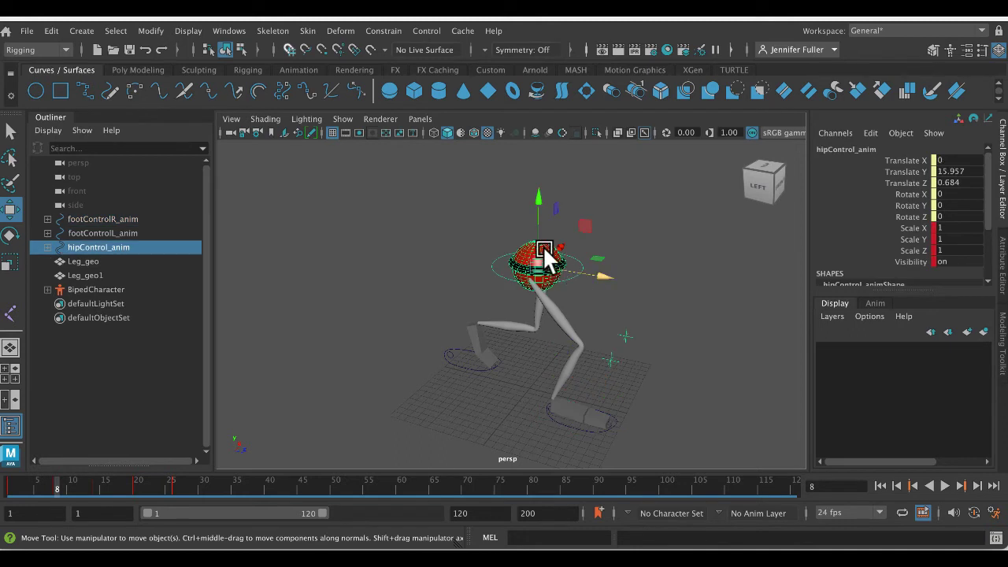
drag(536, 238, 536, 227)
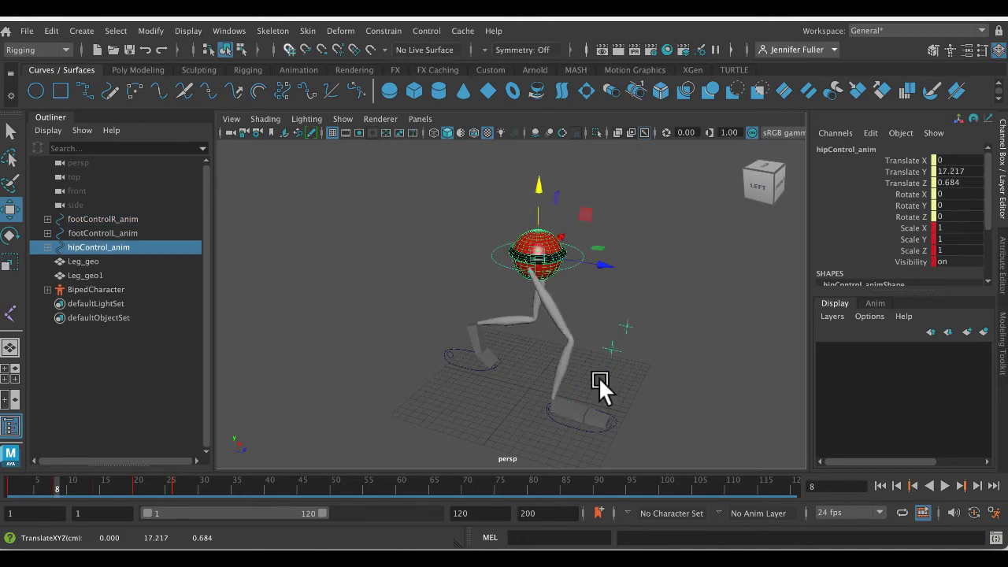
click(571, 424)
mouse_move(612, 424)
mouse_down()
mouse_move(628, 433)
mouse_move(598, 421)
mouse_up()
- In the side view, try moving the right foot control forward to about Z 10.4 and keying it at frame 8
key(space)
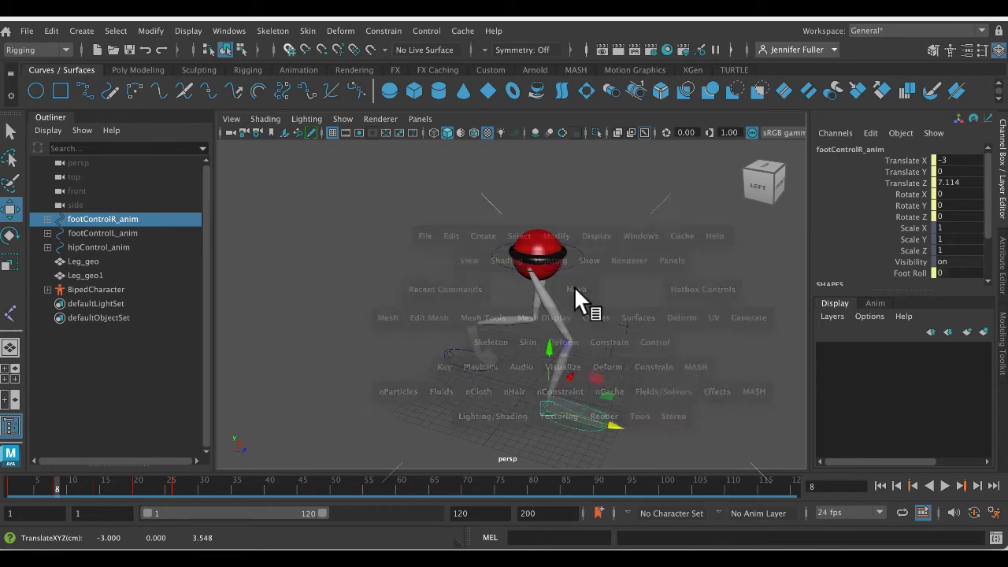
key(space)
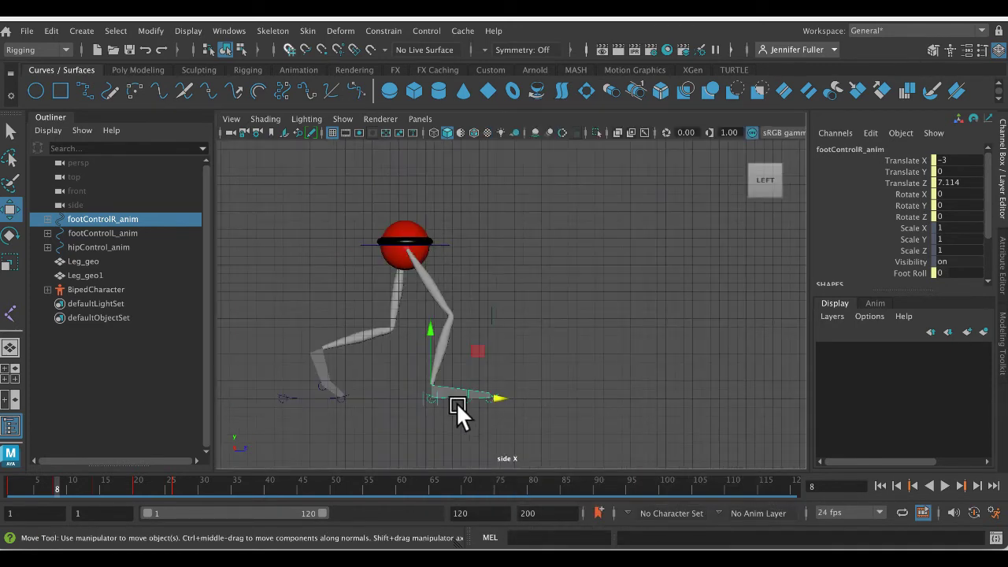
drag(501, 396, 533, 401)
key(s)
- At frame 14, try lowering the hip control to about Y 18.3 and moving the right foot control forward, and check the motion up to frame 19
click(99, 484)
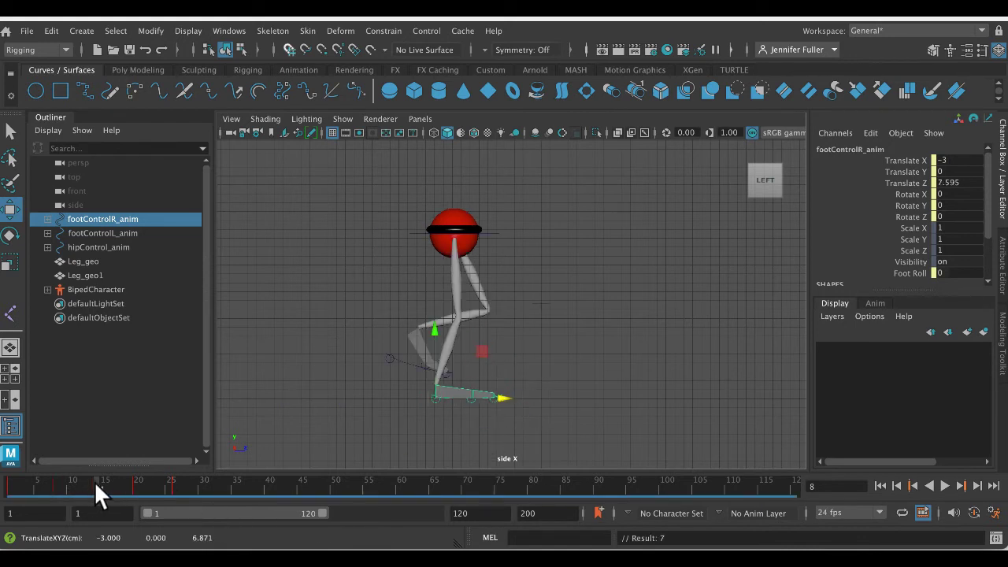
drag(499, 395, 523, 393)
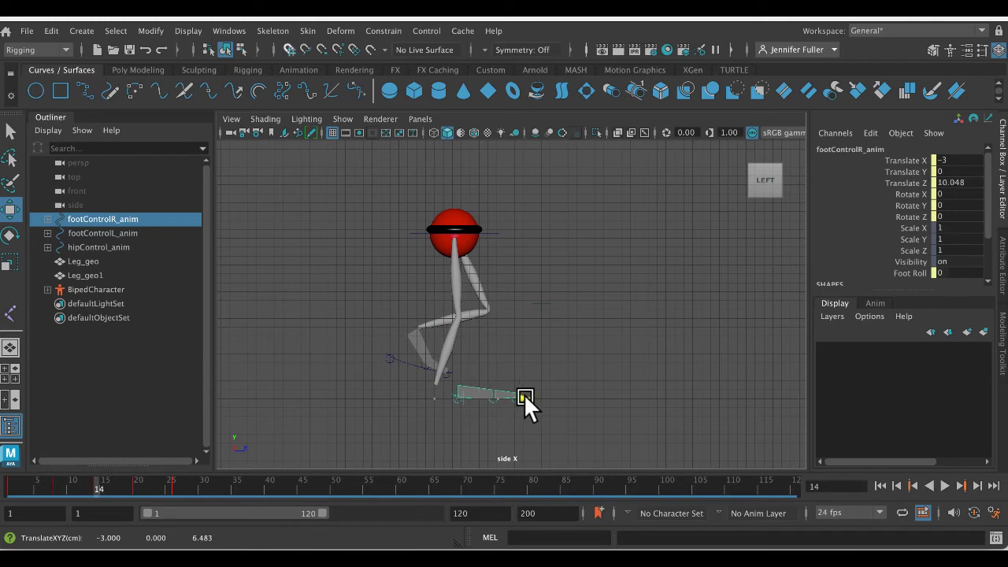
click(448, 220)
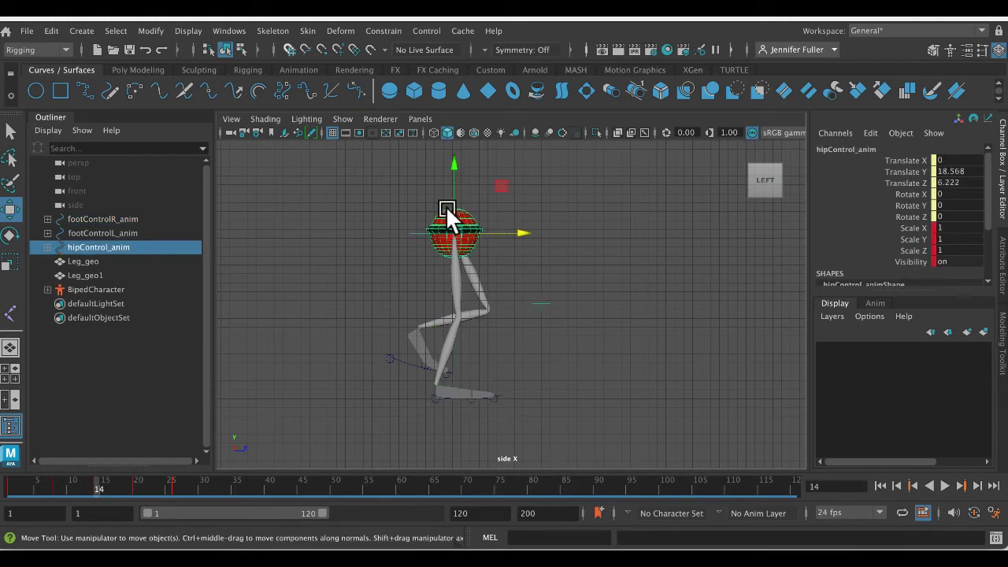
drag(452, 207, 454, 217)
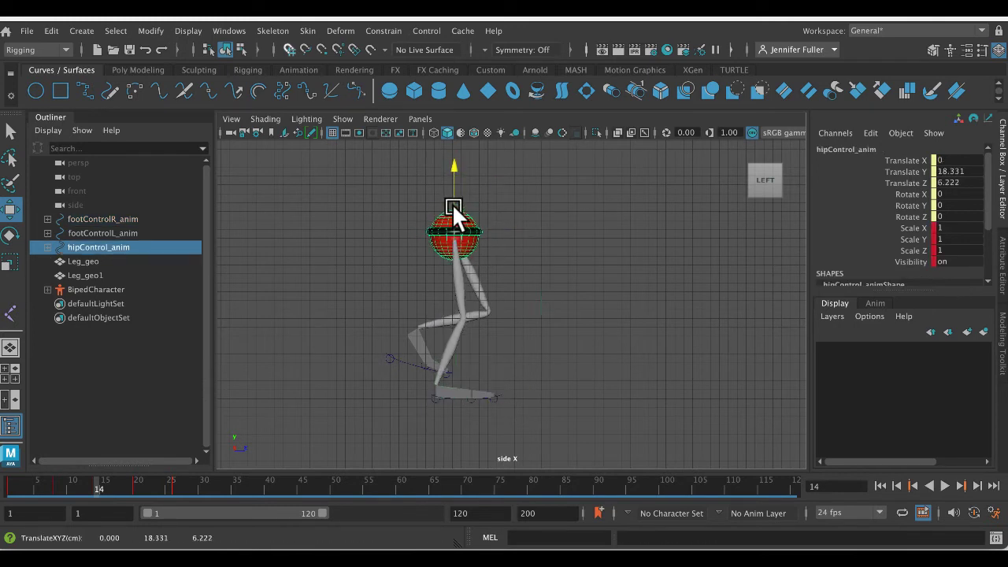
click(501, 391)
drag(494, 396, 535, 396)
key(alt+v)
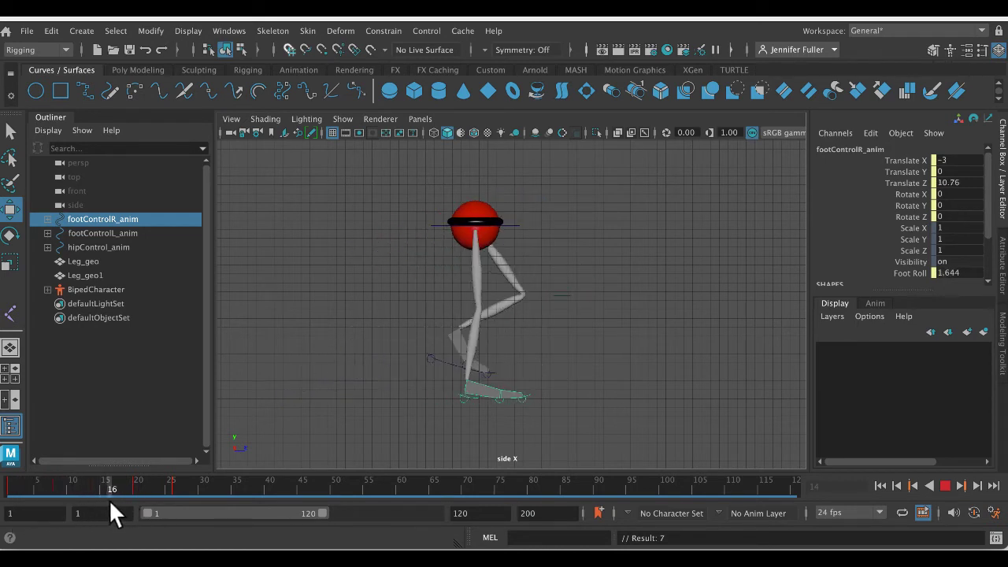
drag(49, 499, 131, 512)
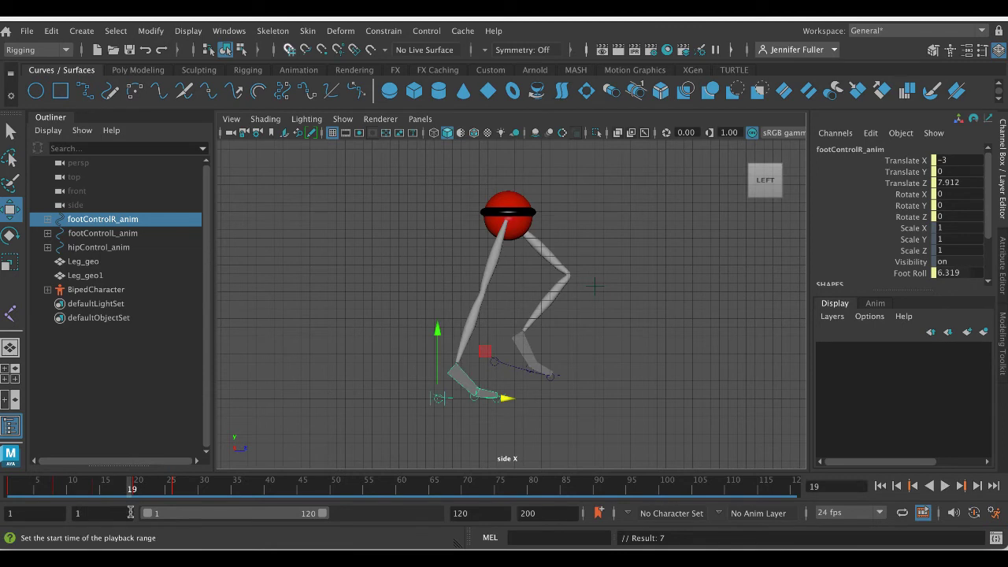
- Undo the hip and right foot changes at frame 14, stepping back to frame 8
key(ctrl+z)
key(ctrl+z)
key(ctrl+z)
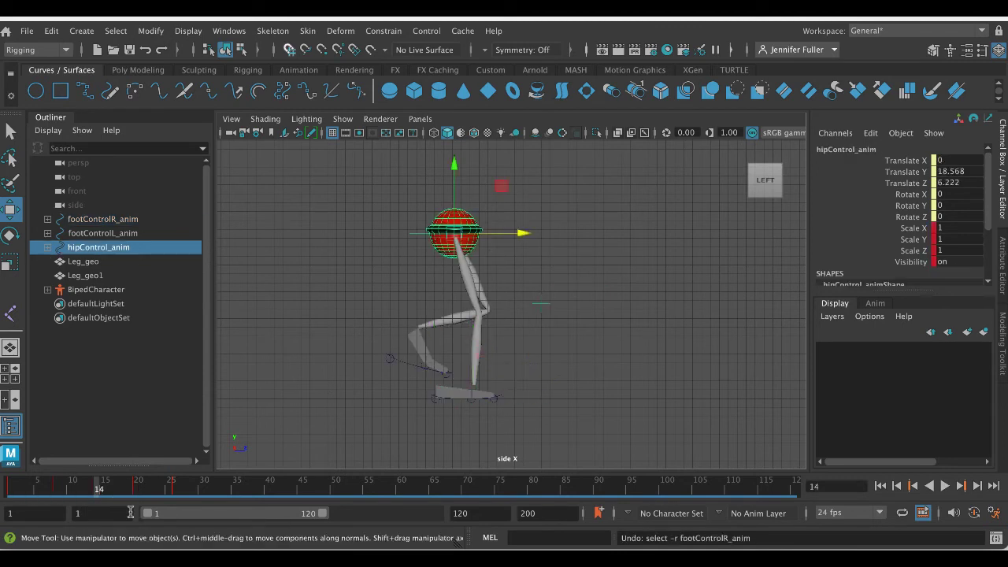
key(ctrl+z)
key(ctrl+z)
key(ctrl+z)
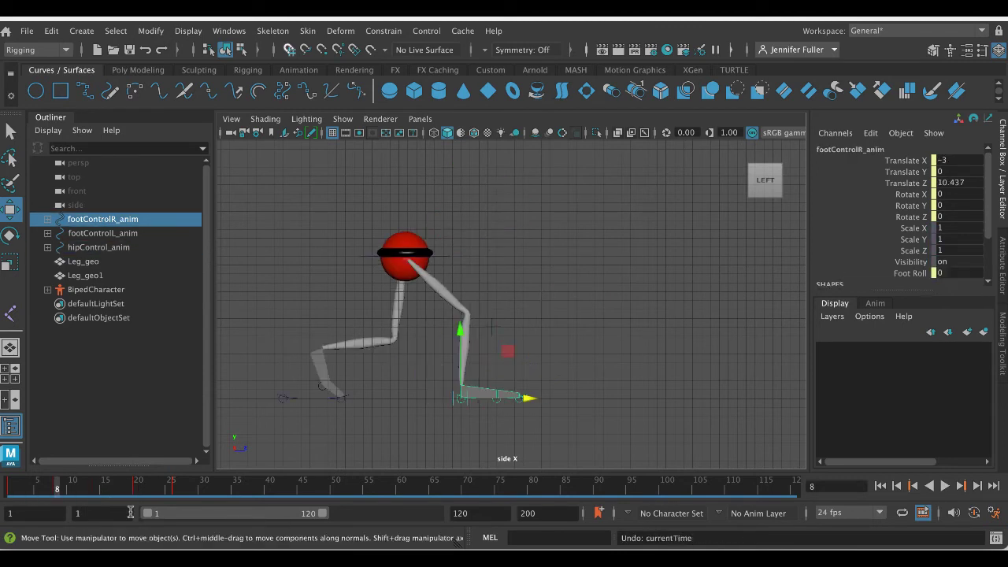
- Check the motion around frame 8, and undo the right foot and hip adjustments made there
key(alt+v)
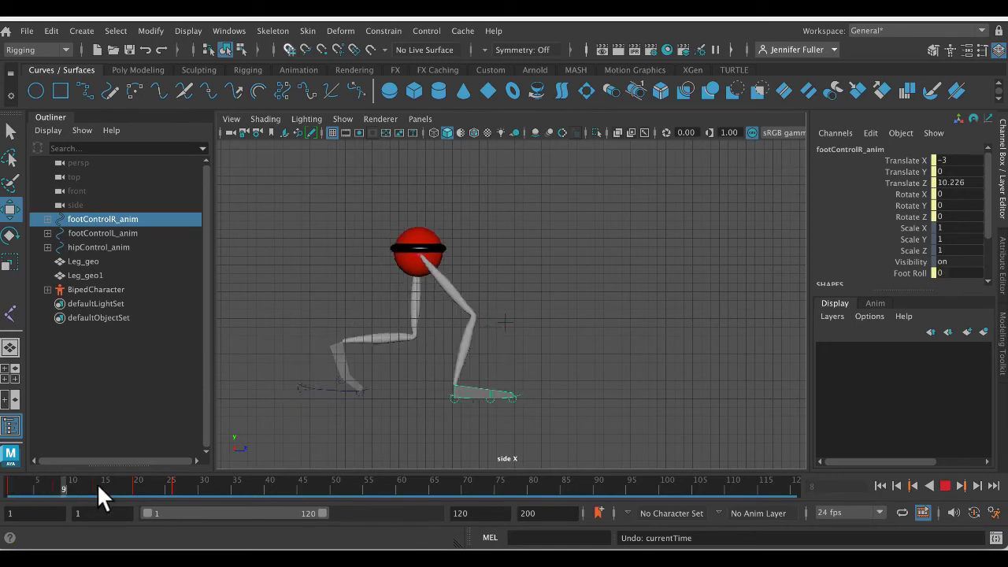
drag(53, 478, 21, 477)
key(ctrl+z)
key(ctrl+z)
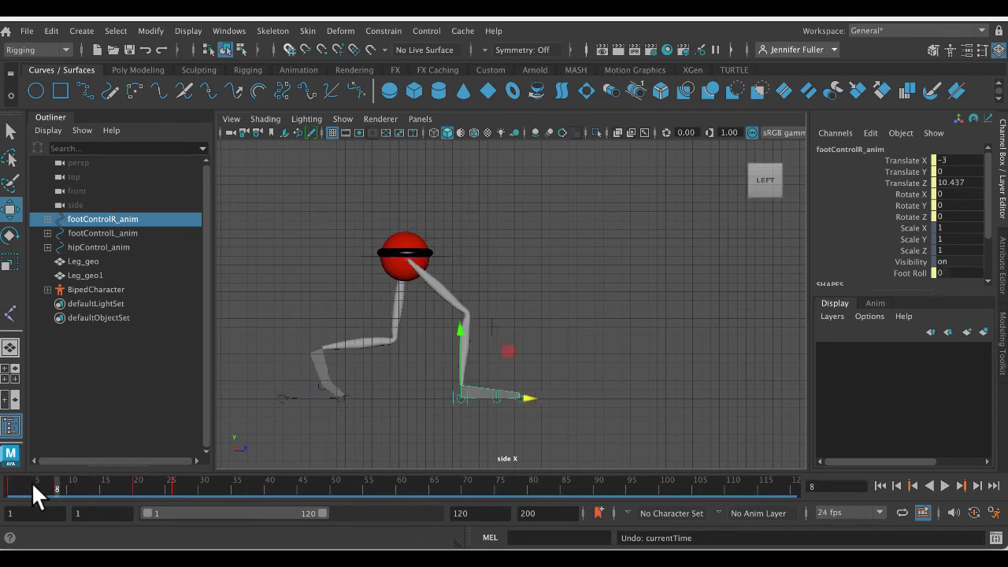
key(ctrl+z)
key(ctrl+z)
key(ctrl+z)
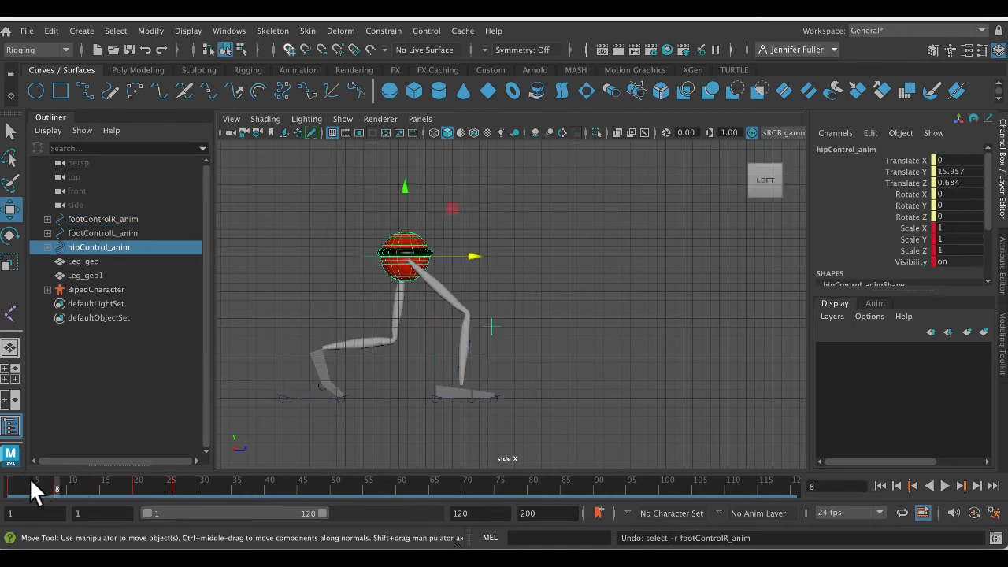
key(ctrl+z)
key(ctrl+z)
- Play the walk from frame 1 to about frame 30 several times, and examine how the foot poses follow one another
key(alt+v)
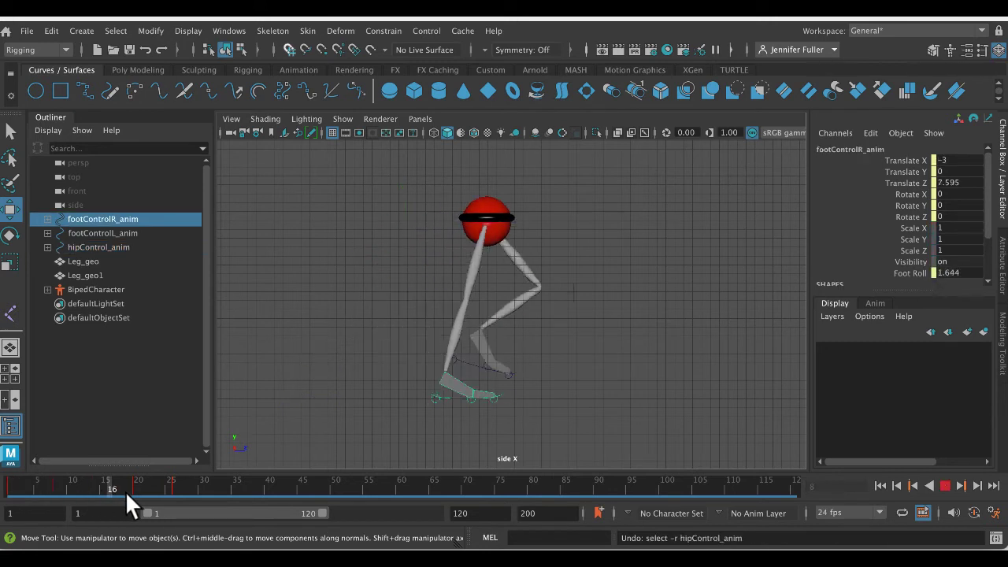
key(alt+shift+v)
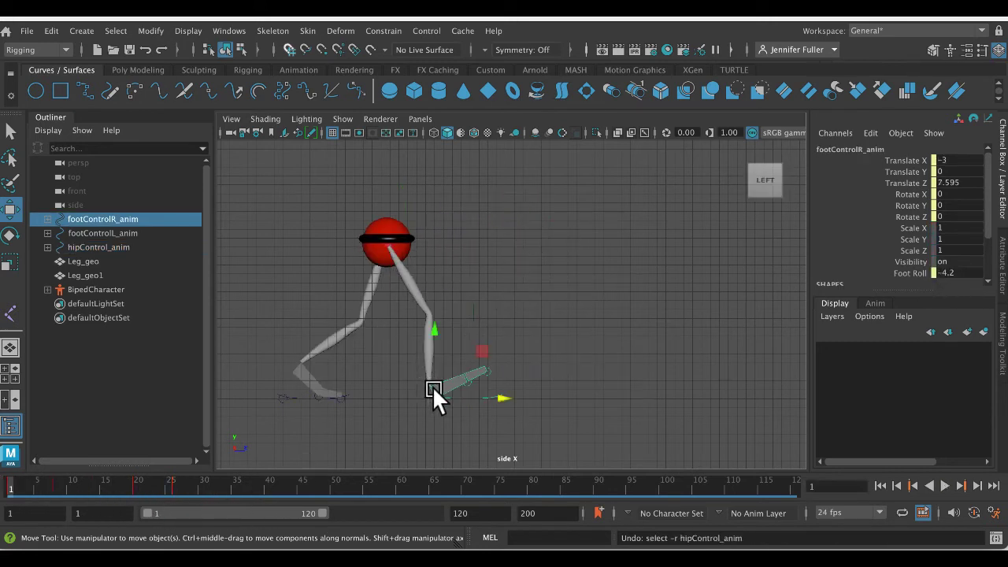
key(alt+v)
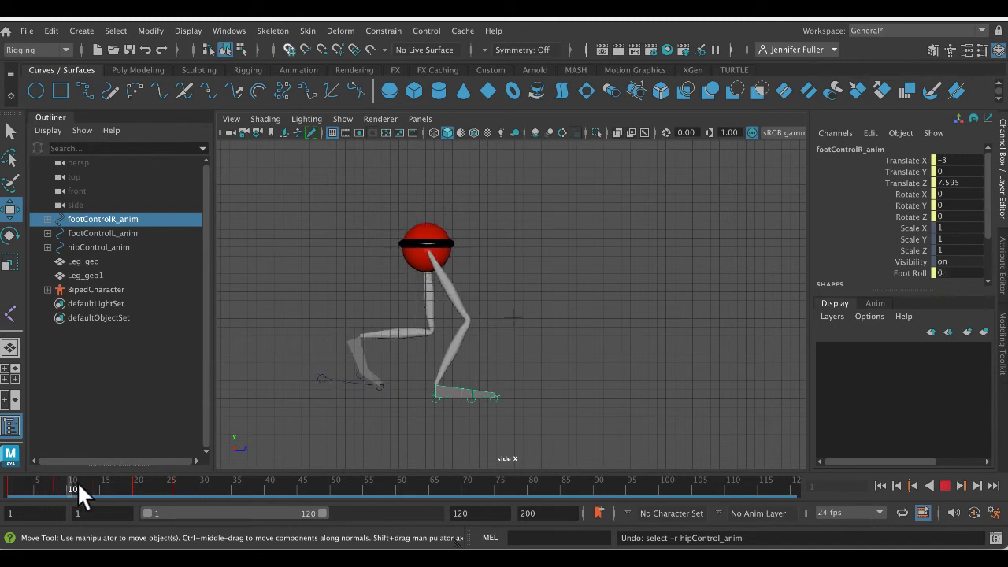
key(alt+v)
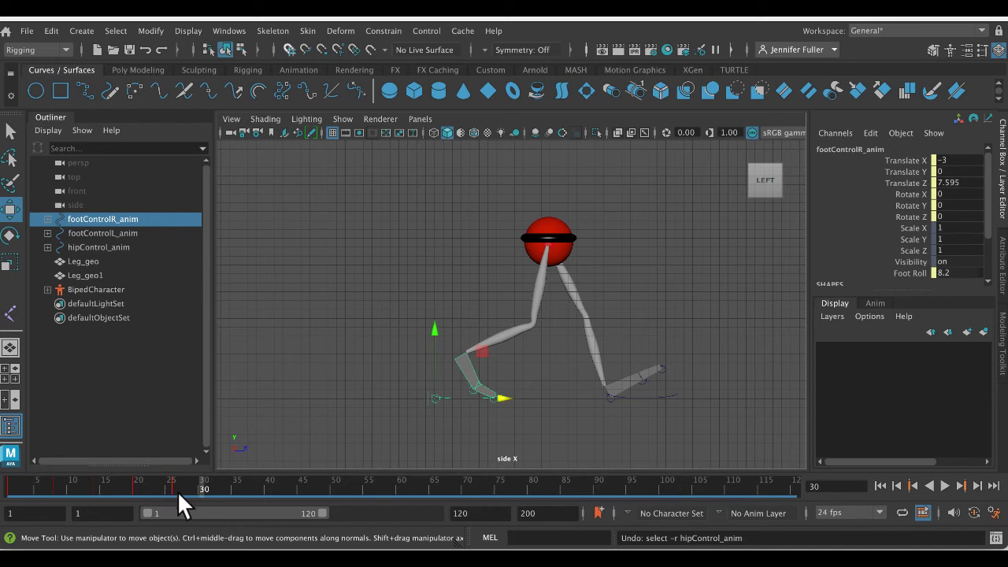
key(alt+v)
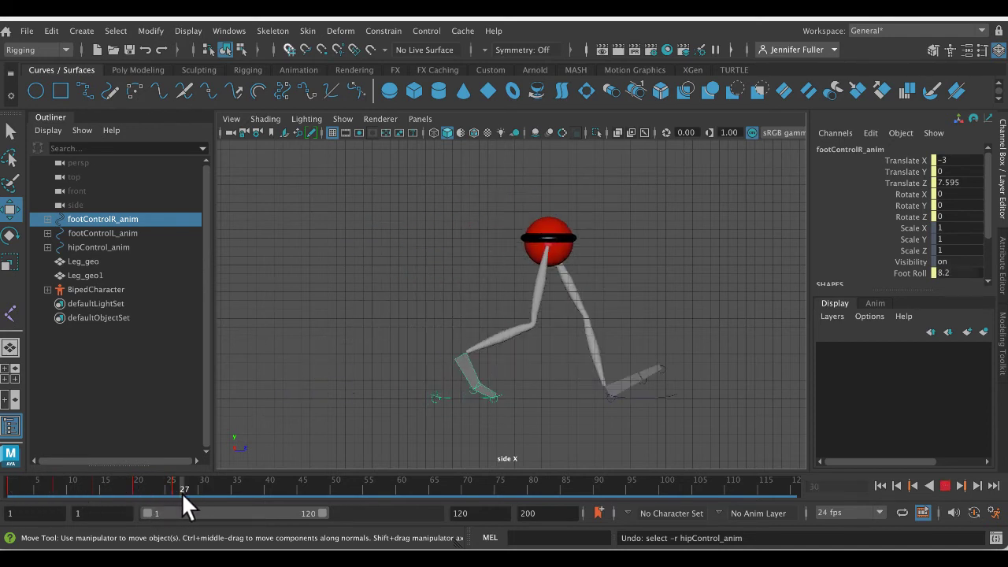
key(alt+v)
key(alt+v)
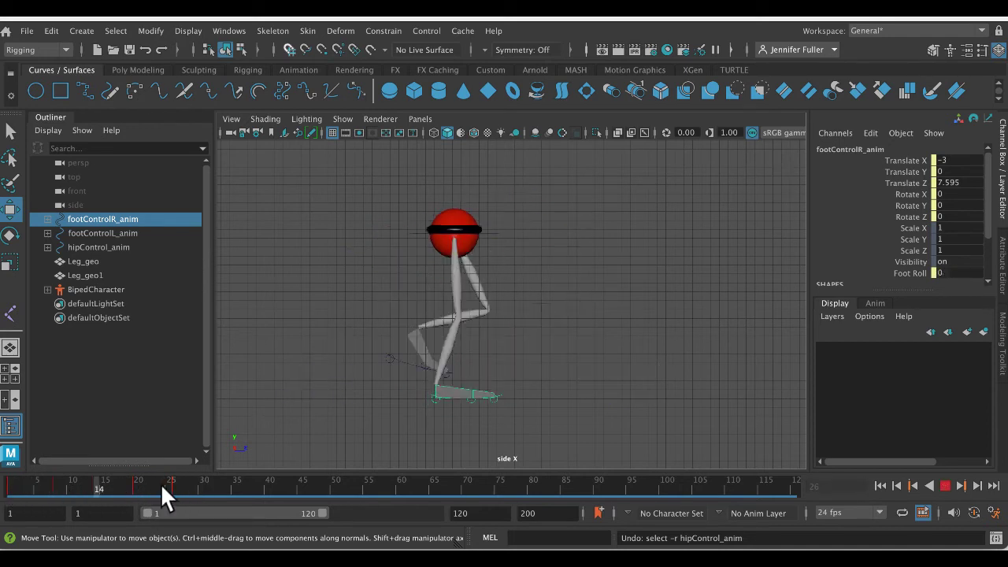
- Scrub past the last keyed pose to frame 87, and clear the control selection
mouse_move(220, 483)
mouse_down()
mouse_move(359, 485)
mouse_move(6, 482)
mouse_move(189, 481)
mouse_up()
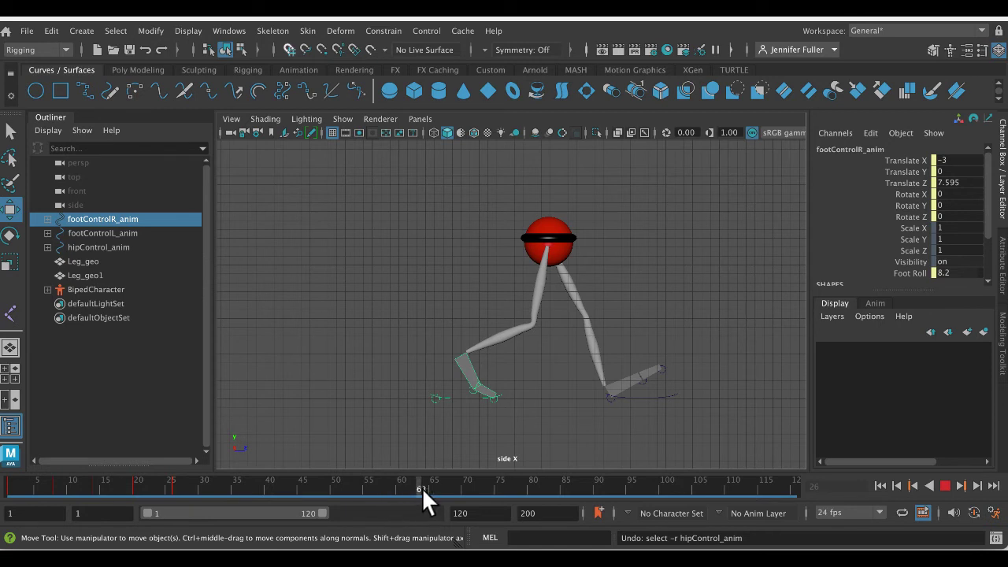
drag(421, 488, 512, 501)
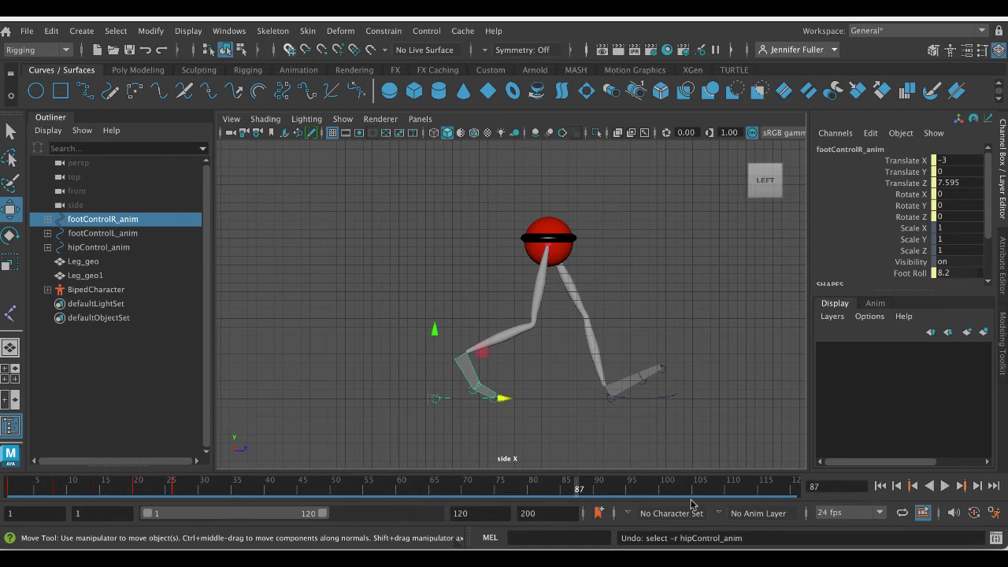
right_click(614, 482)
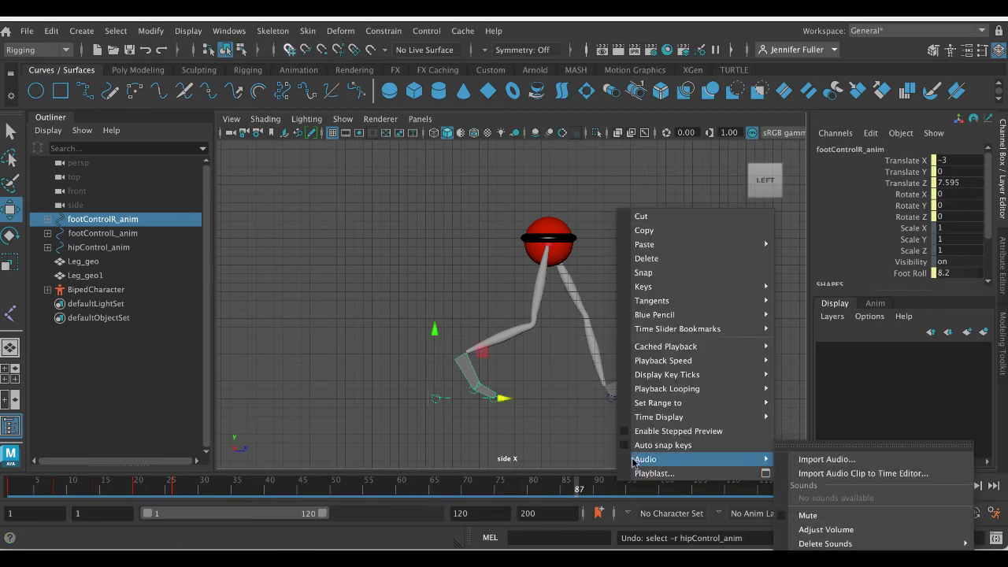
click(546, 410)
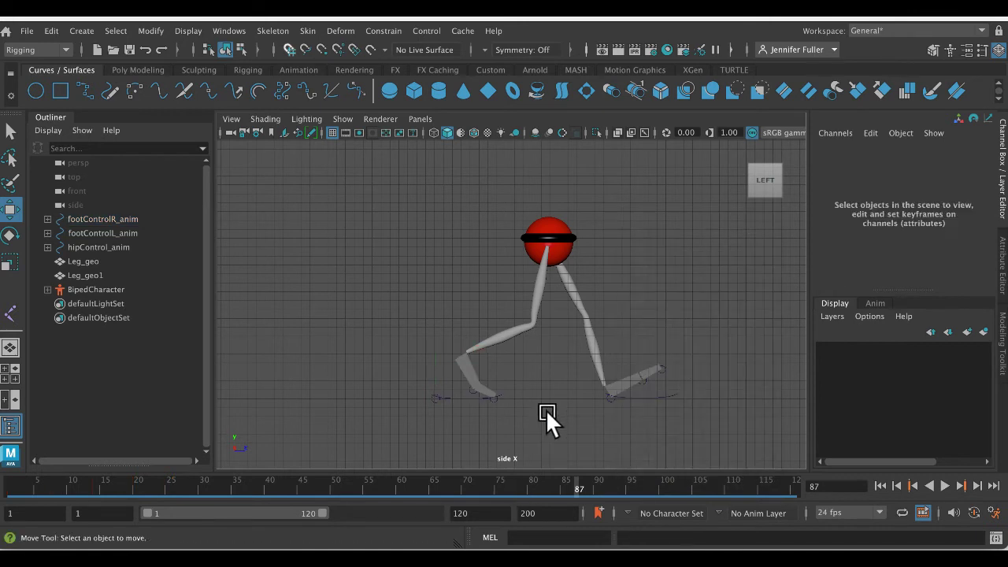
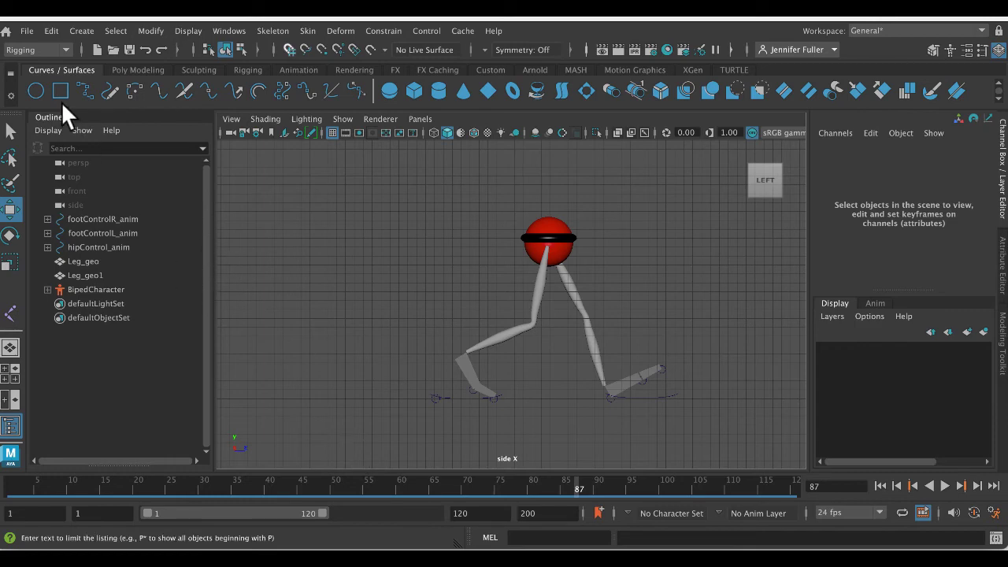
- Save the scene on the Desktop as a Maya Binary file named with the surname followed by ForwardMoving
click(29, 30)
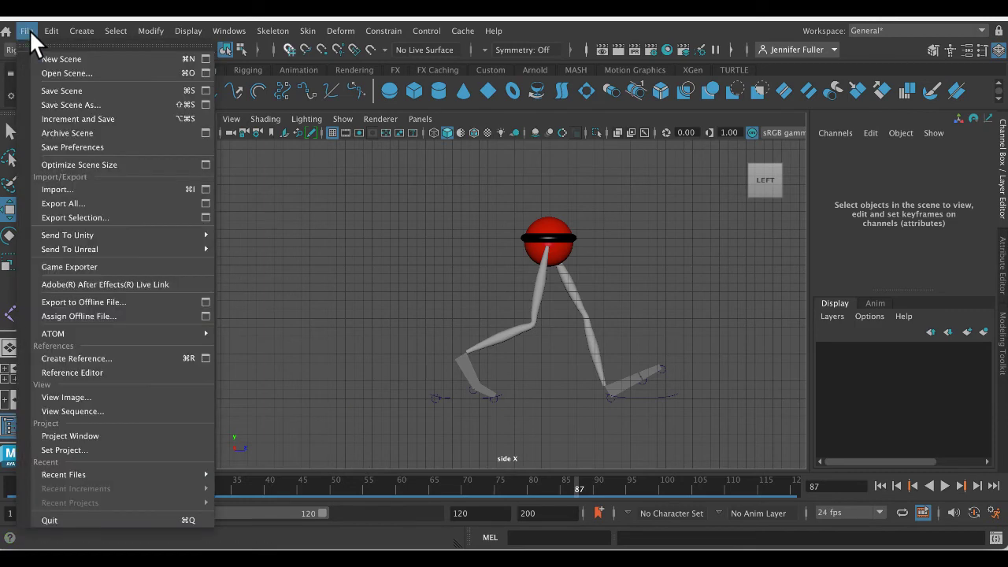
click(85, 105)
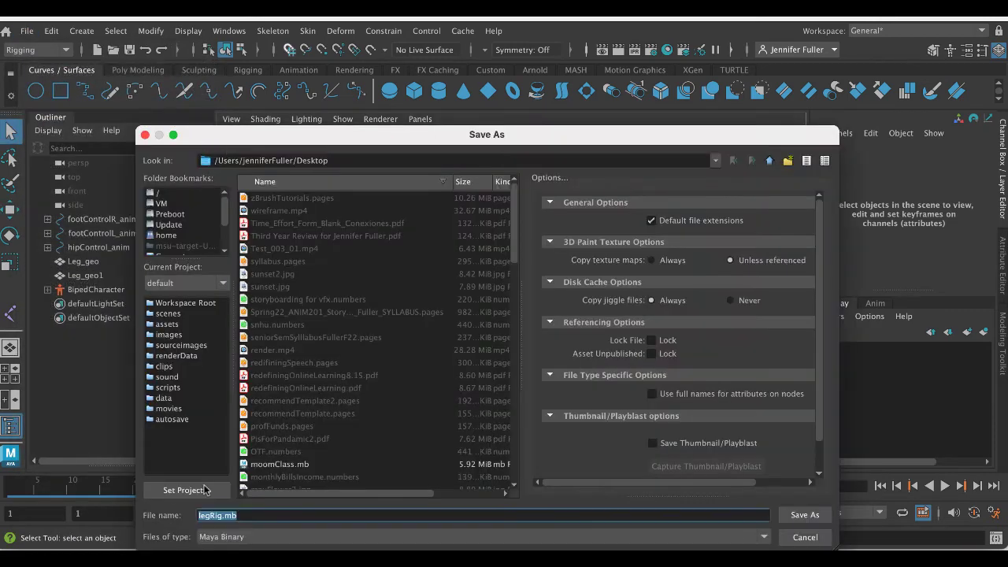
text(fullerForwardMovie)
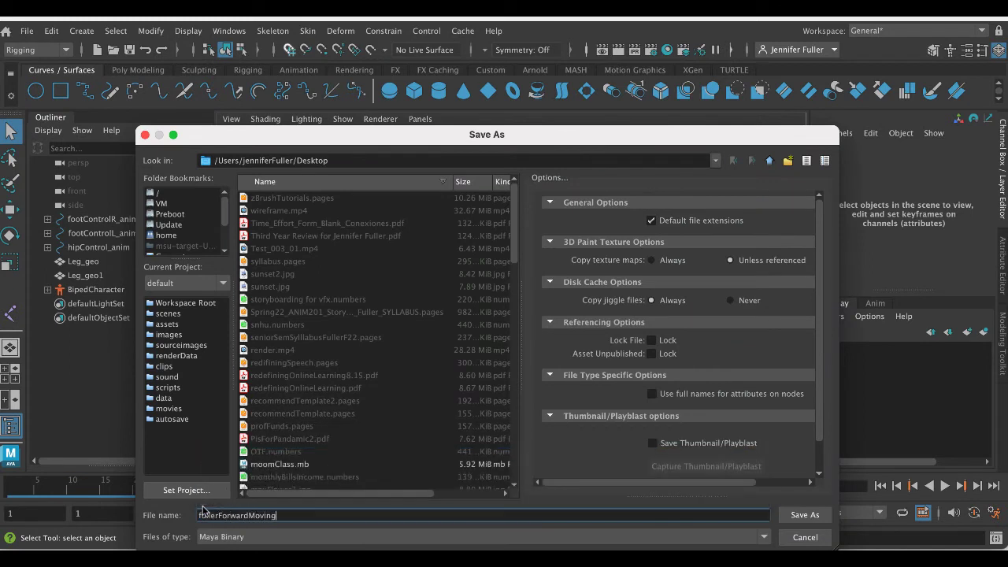
key(Return)
click(492, 326)
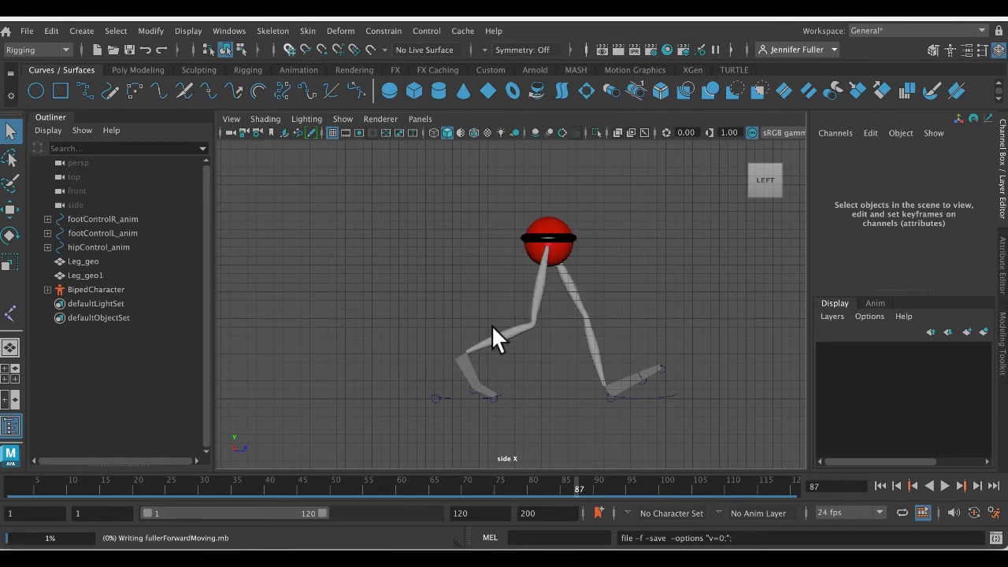
- Open the legRig.mb scene from the Desktop, and continue past the student version notice
click(31, 30)
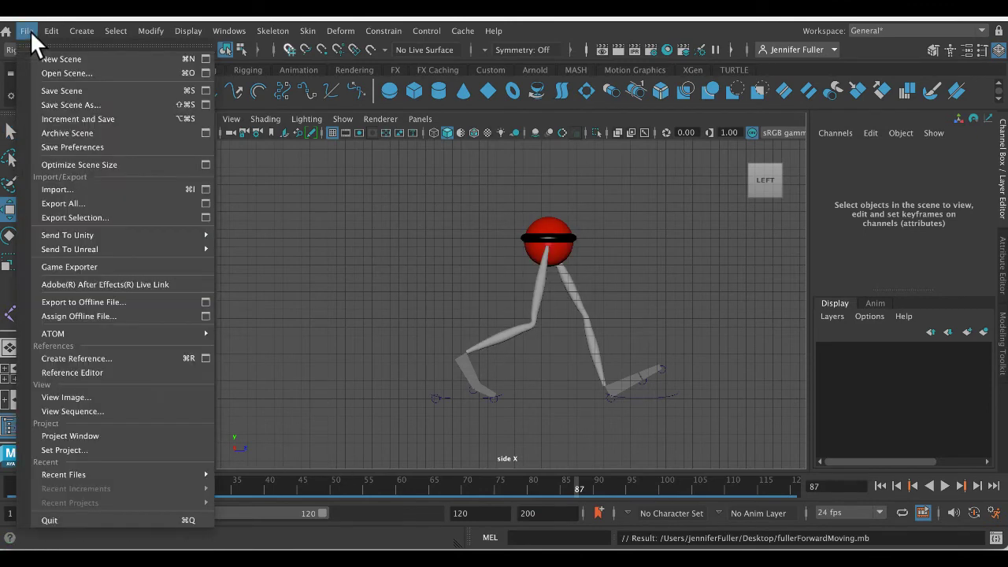
click(63, 72)
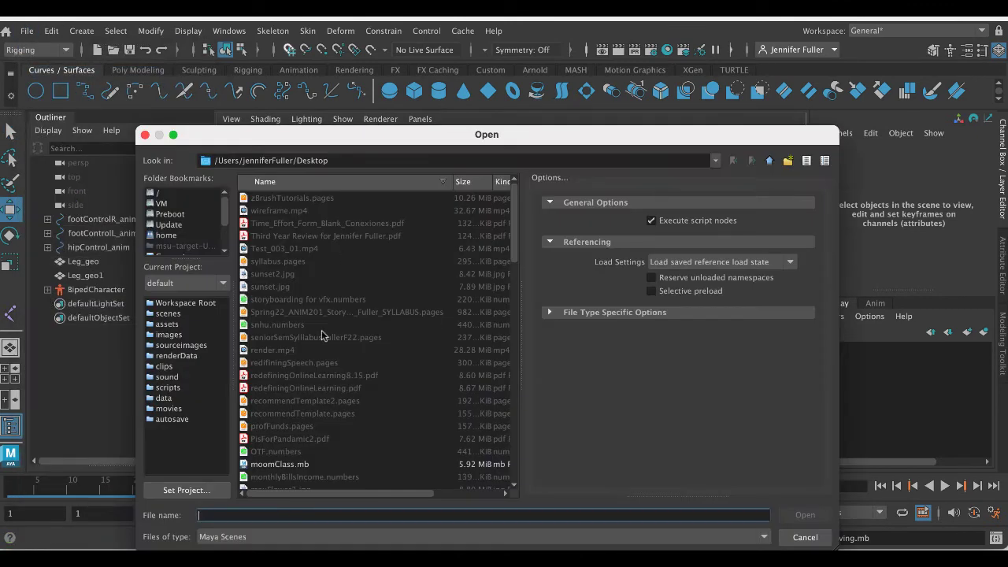
scroll(192, 241, down, 2)
click(189, 225)
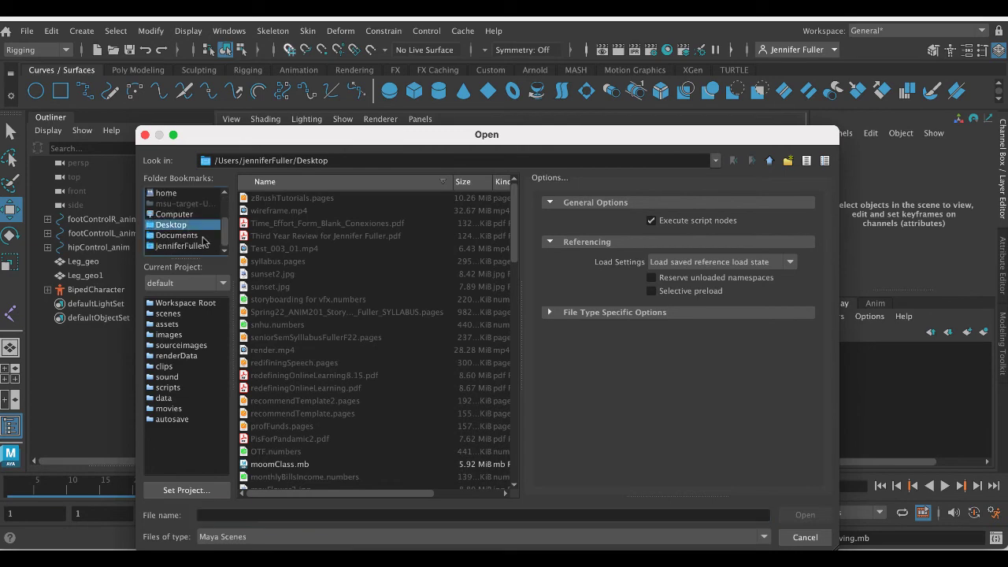
scroll(288, 275, down, 6)
click(270, 362)
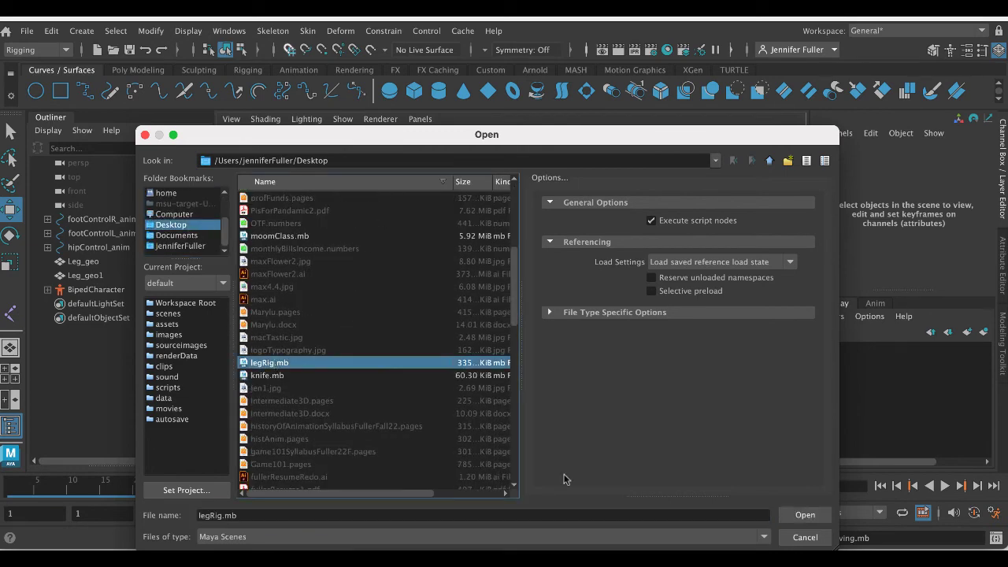
click(802, 515)
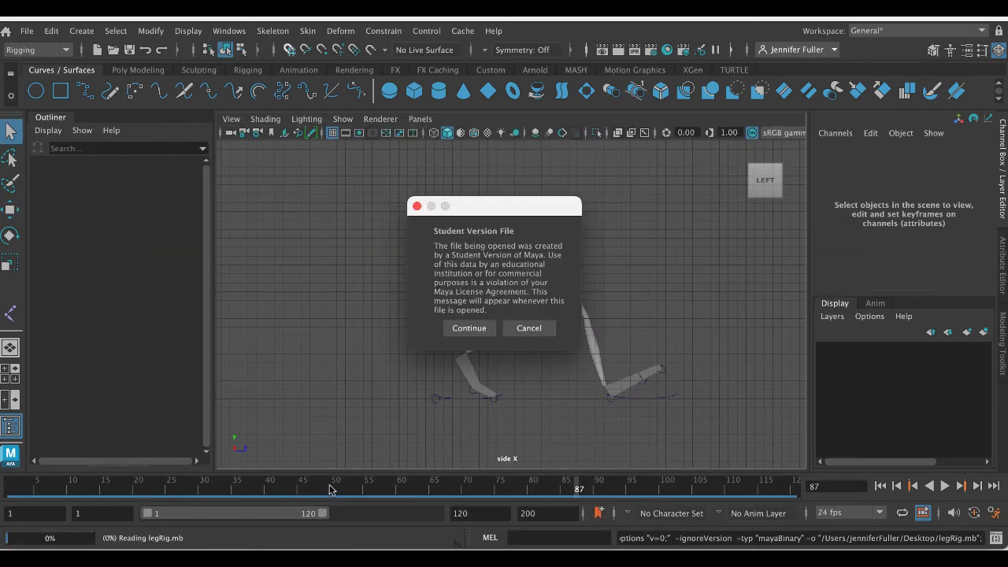
click(475, 327)
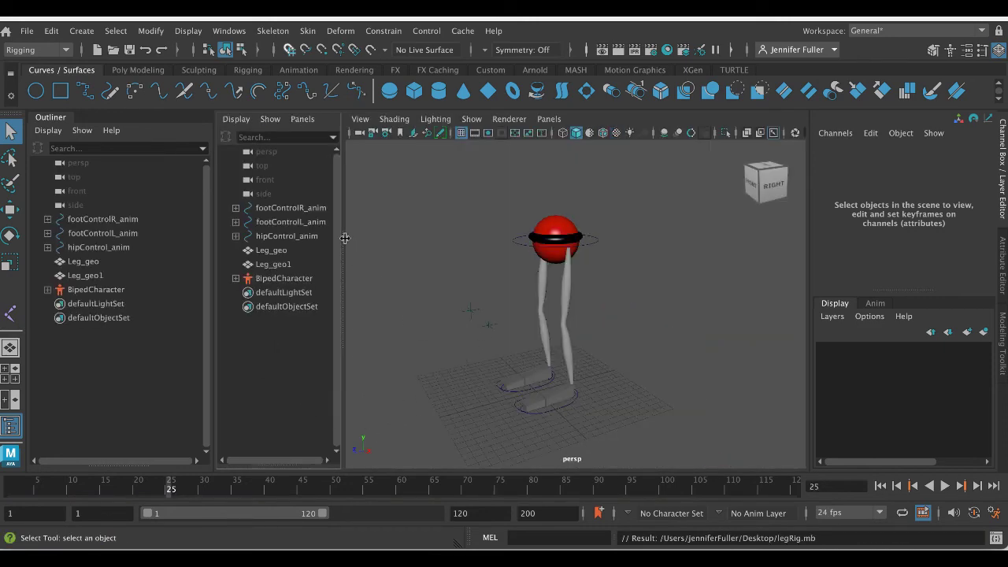
- Collapse the duplicate Outliner pane, replace the side view with a new Left orthographic camera, maximize it and frame the whole rig
drag(345, 237, 221, 240)
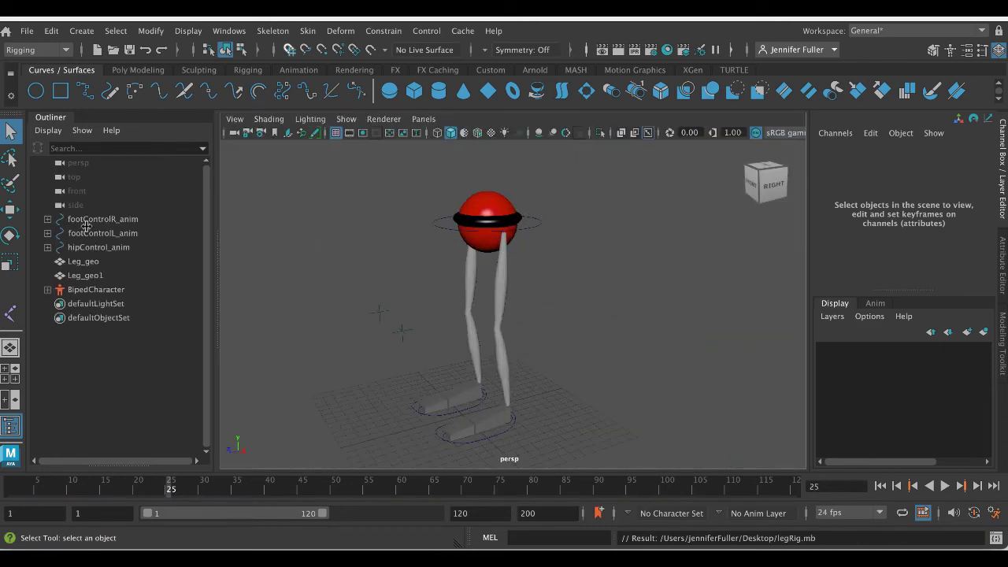
click(4, 369)
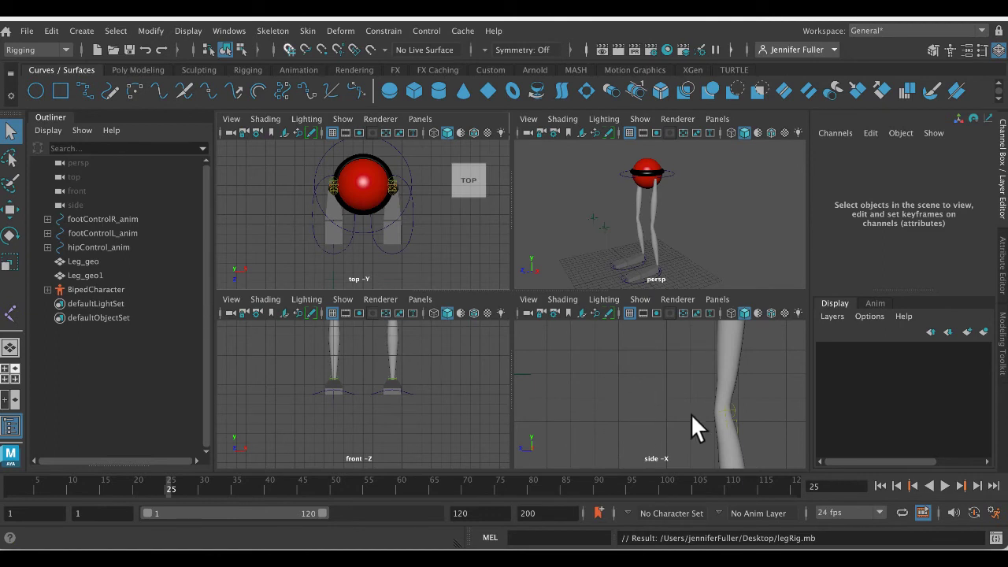
click(712, 300)
mouse_move(725, 376)
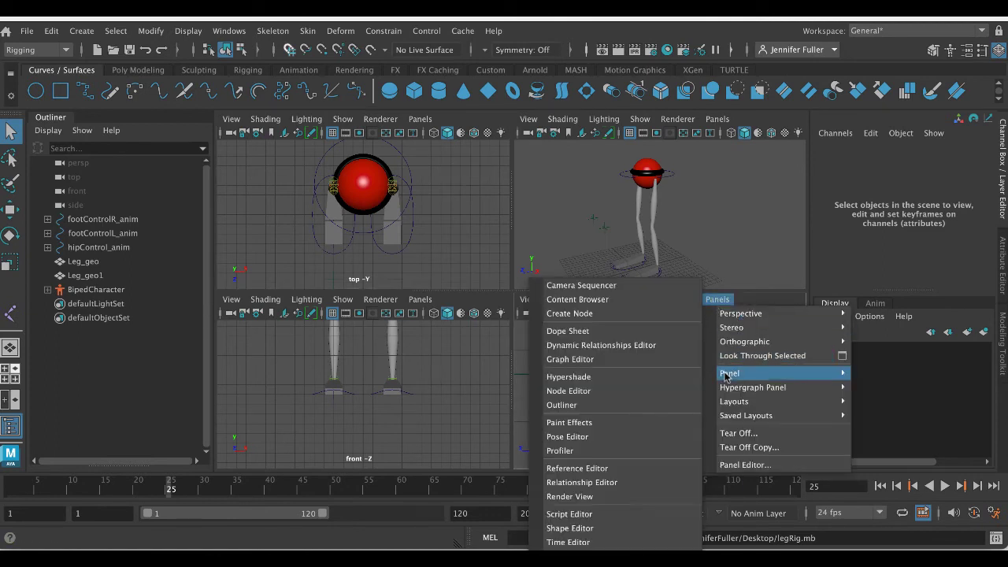
mouse_move(733, 341)
mouse_move(901, 388)
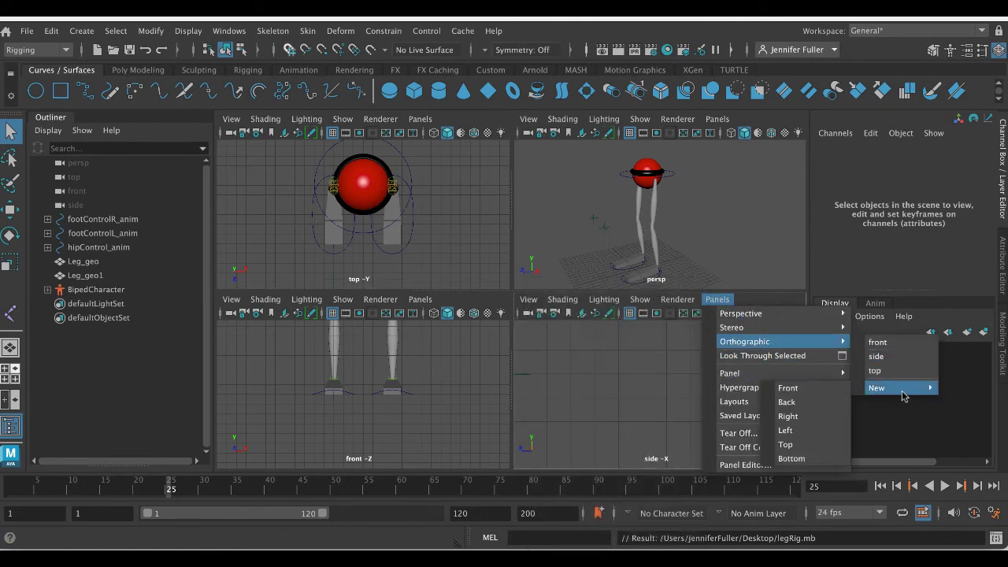
click(810, 430)
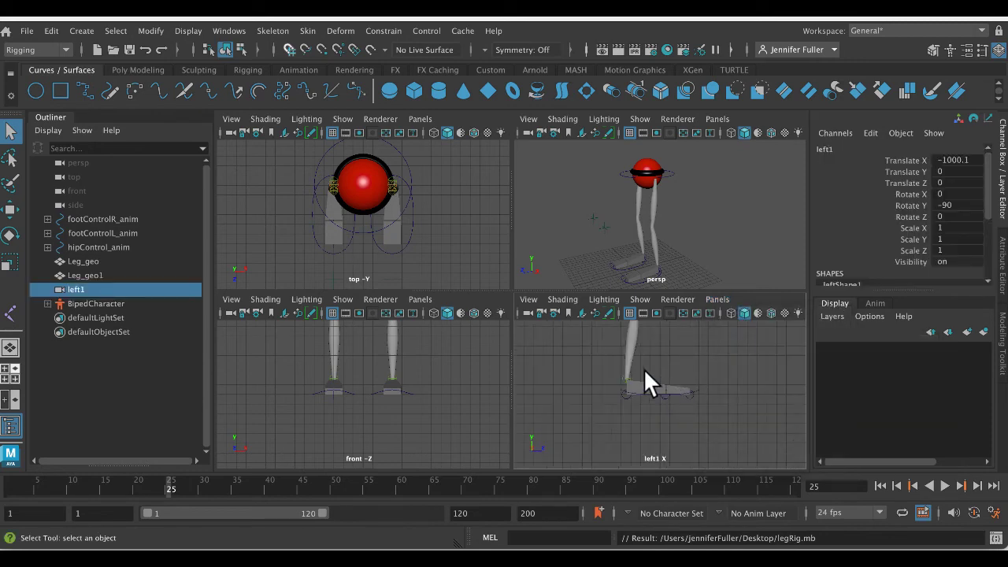
key(space)
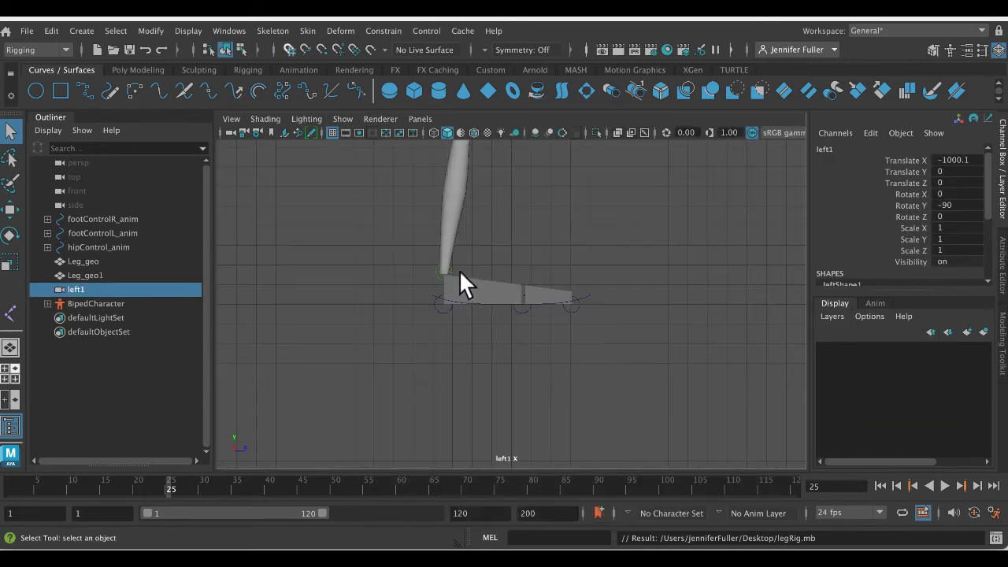
key(a)
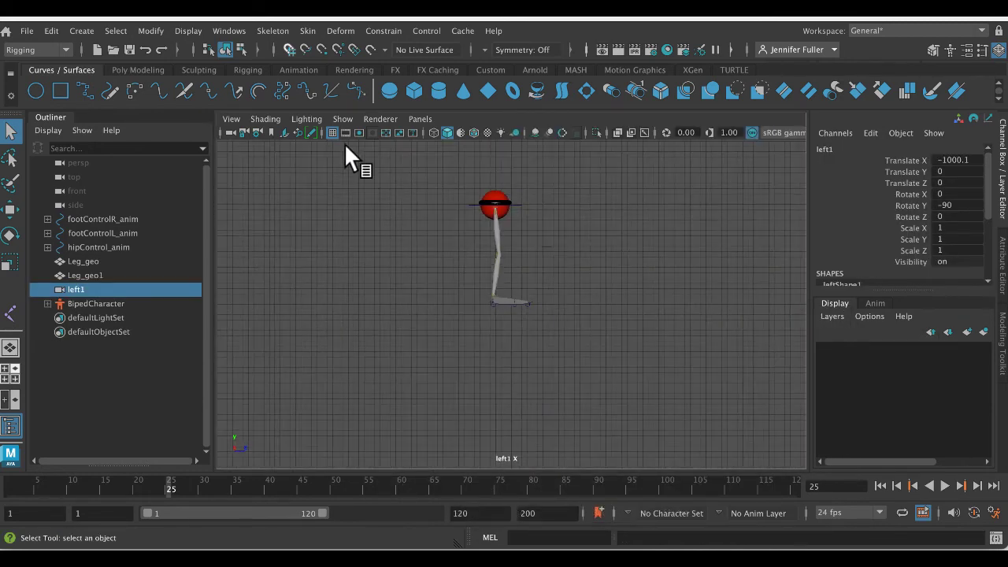
- Hide the joints in the left view, test-select the whole rig, and clear the selection
click(344, 119)
click(406, 225)
drag(416, 177, 620, 355)
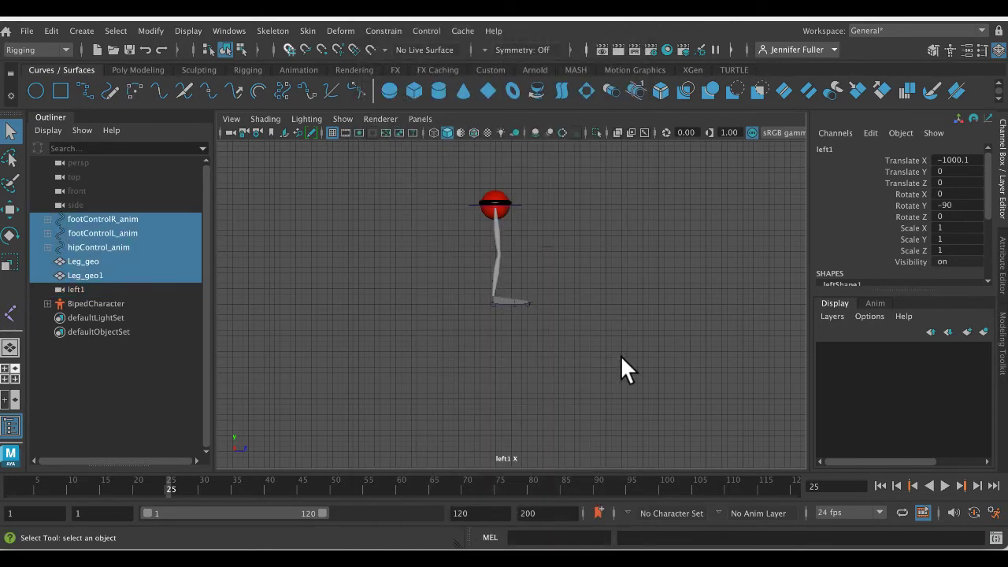
key(w)
click(609, 335)
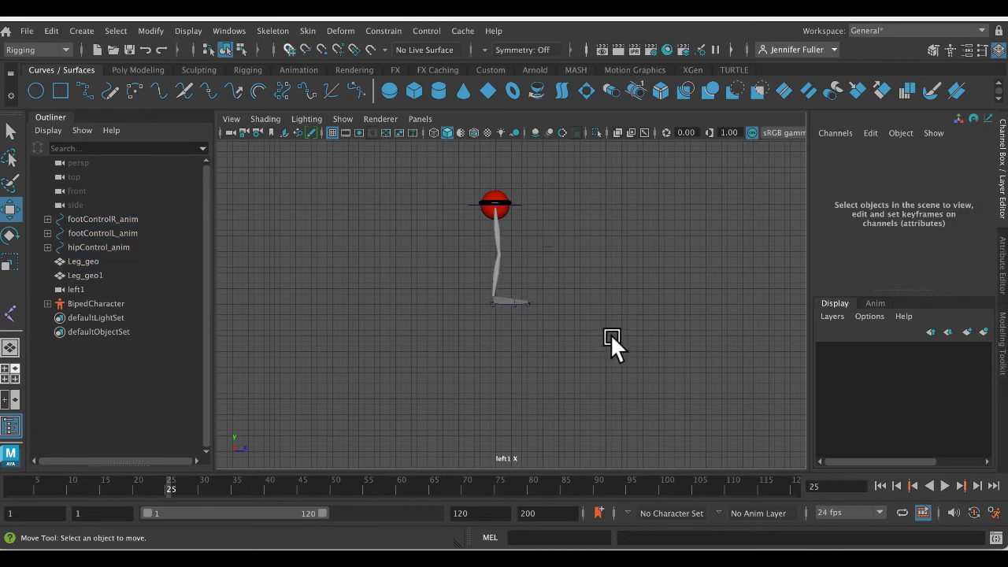
- Select the hip and both foot controls, and delete their keys at frame 25
scroll(607, 334, up, 1)
alt+middle_drag(588, 298, 588, 349)
scroll(562, 360, up, 3)
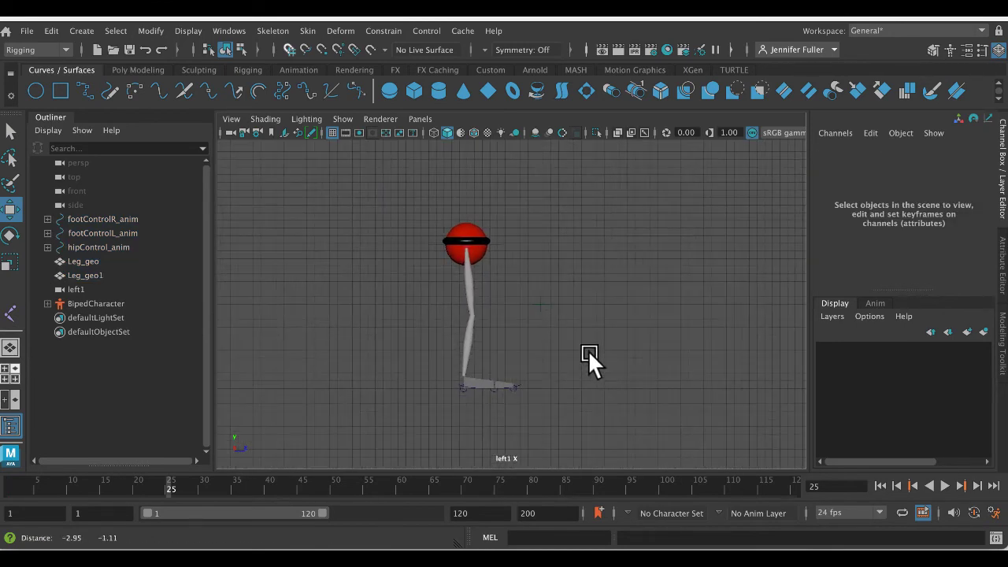
drag(488, 178, 491, 463)
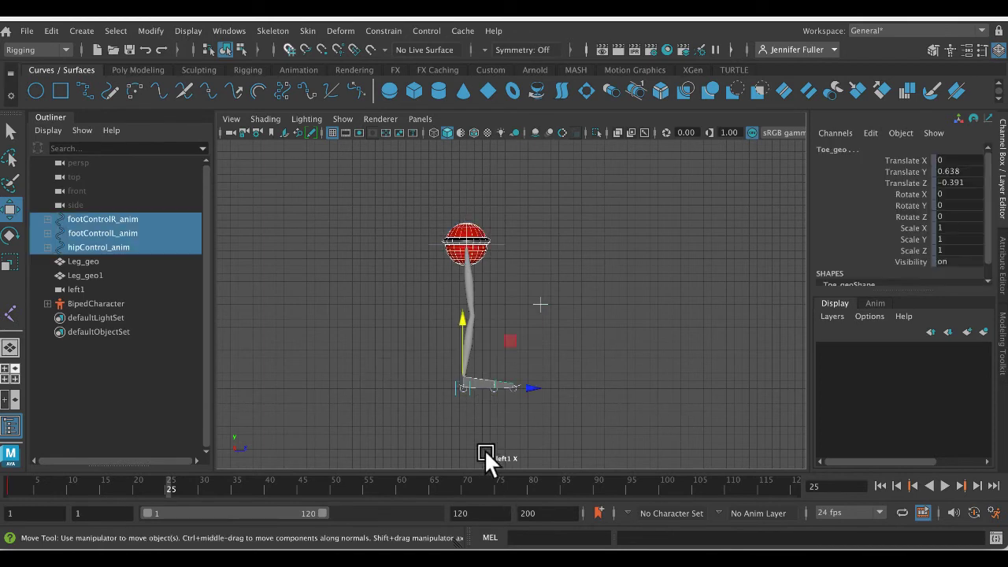
right_click(169, 482)
click(240, 264)
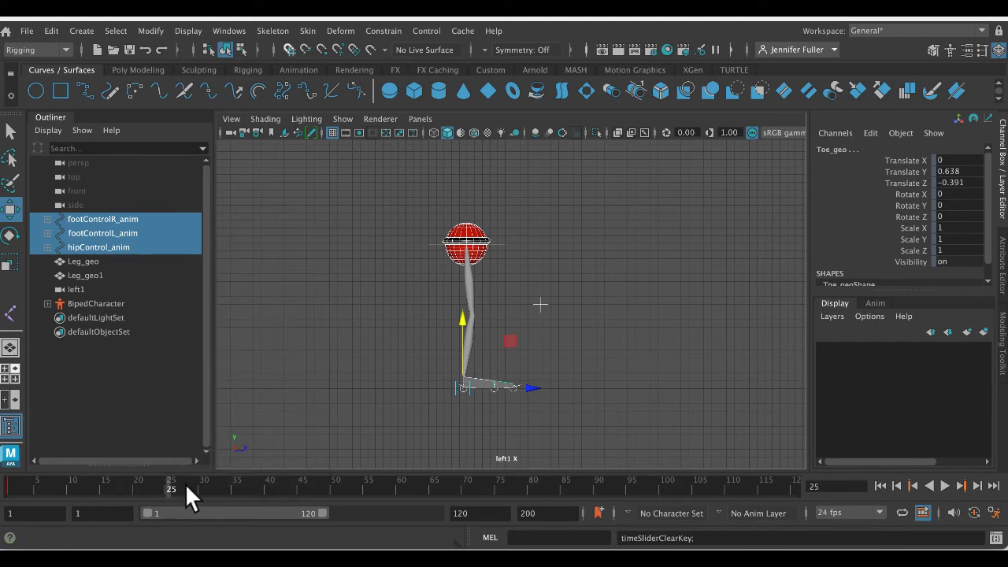
- At frame 1, move the hip control forward and slightly down to Translate Y 18.321 and Translate Z -0.039
drag(185, 483, 9, 491)
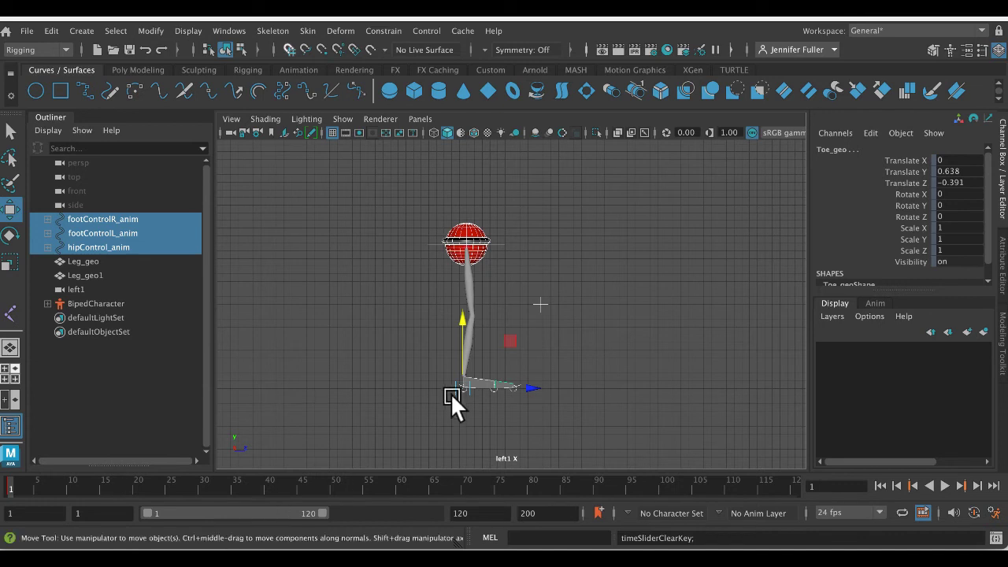
click(463, 247)
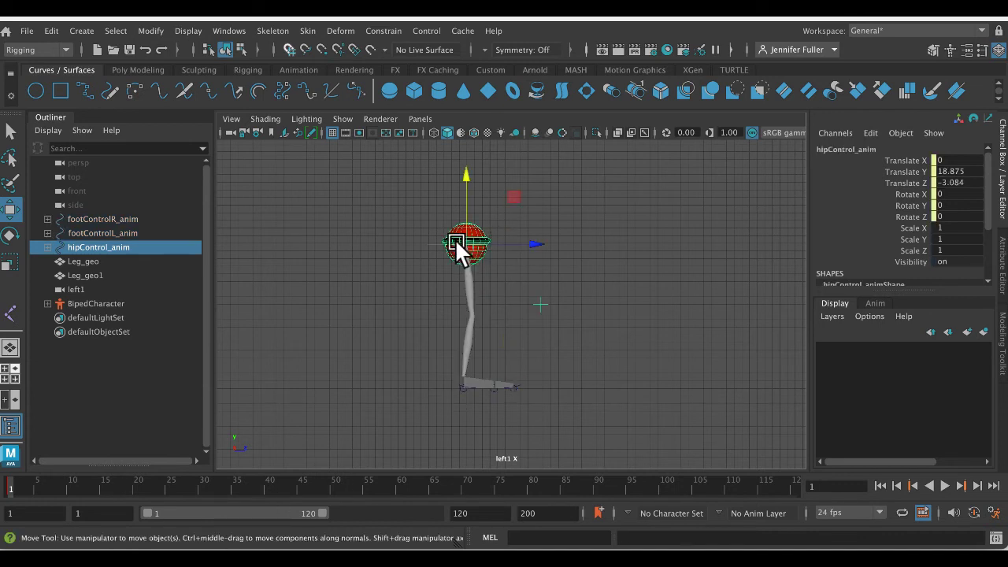
drag(466, 252, 488, 250)
- Place the right foot ahead at Translate Z 8.306 and the left foot behind at -4.706, with the left Foot Roll at 7.4
click(518, 381)
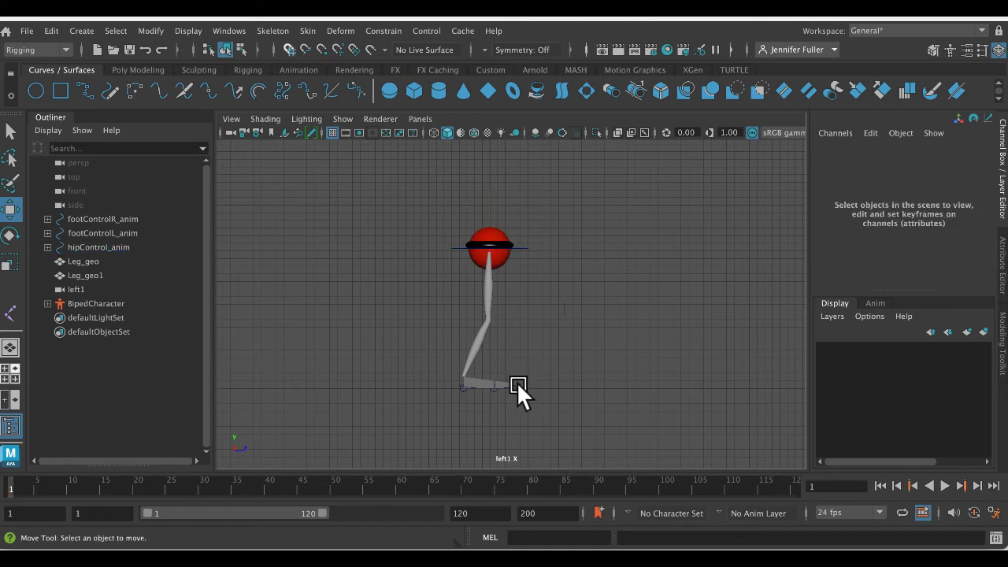
click(498, 385)
drag(536, 385, 476, 385)
click(455, 383)
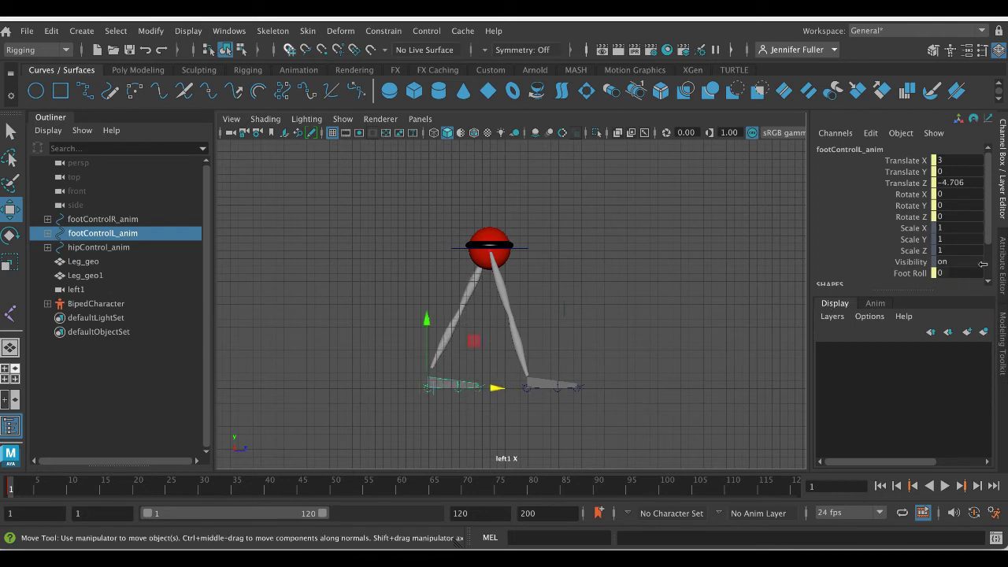
click(913, 273)
middle_drag(675, 288, 703, 283)
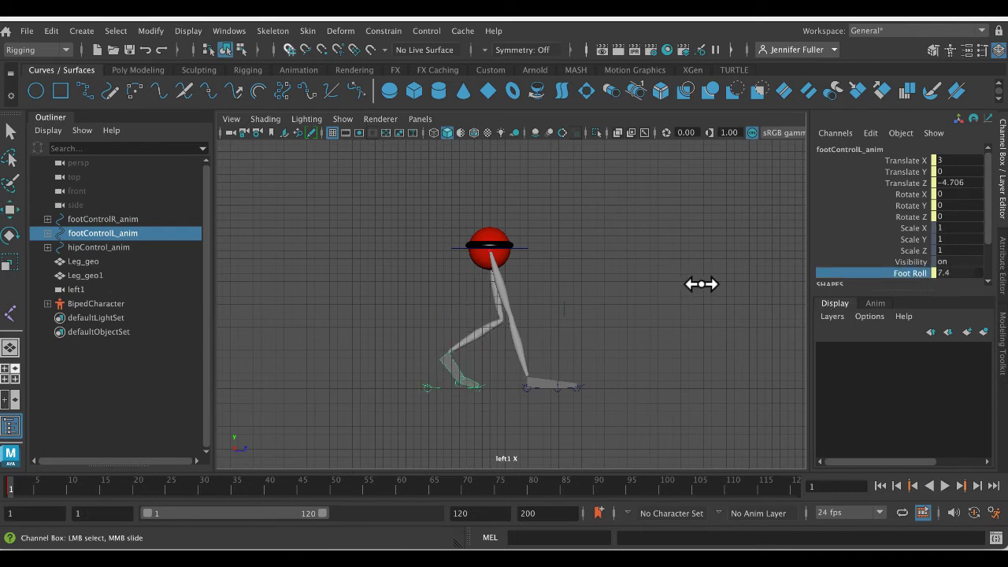
- Set the right foot's Foot Roll to -5 and reposition it ahead of the hips at Translate Z 10.059
click(580, 386)
key(w)
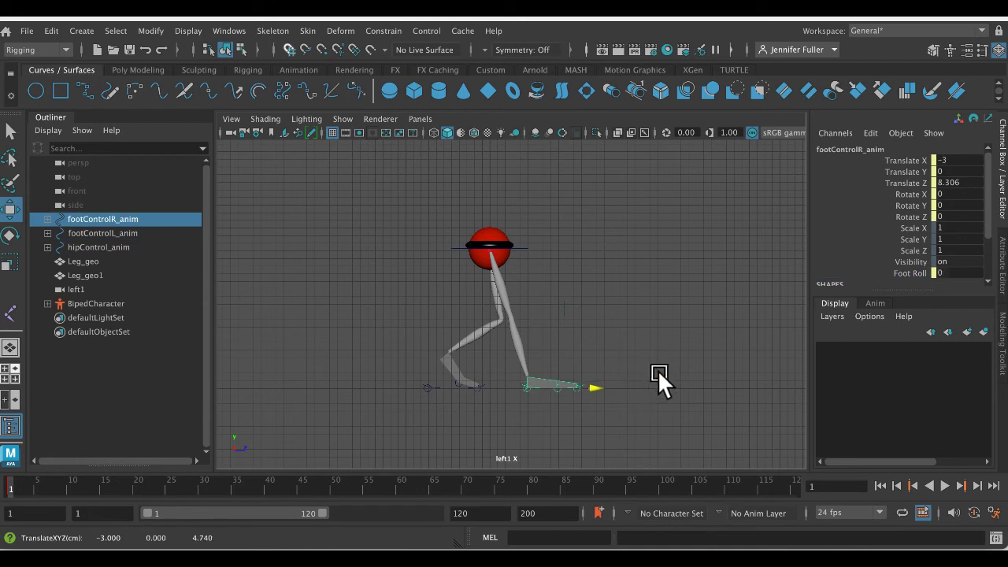
middle_drag(658, 370, 645, 368)
click(909, 273)
middle_drag(740, 290, 700, 296)
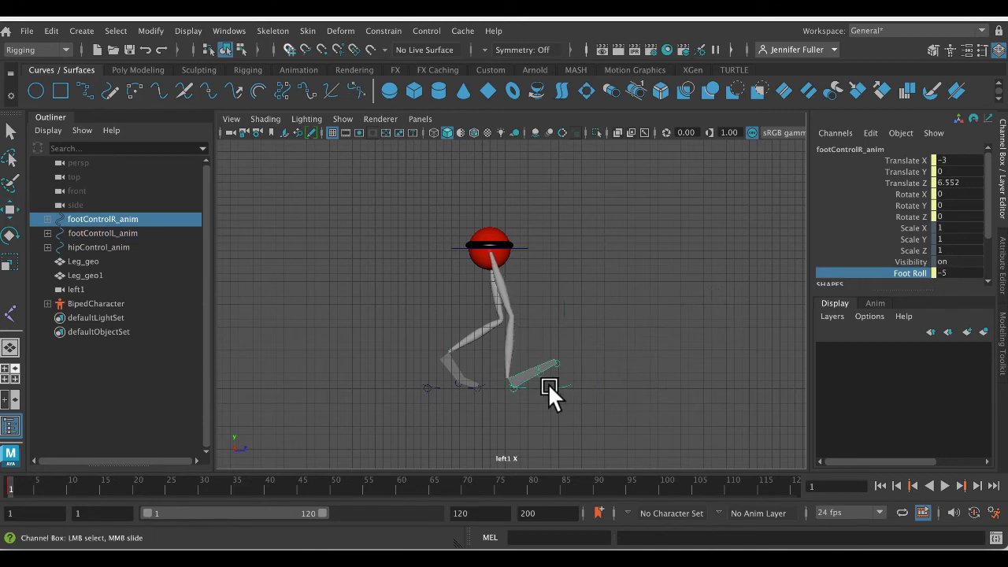
middle_drag(558, 385, 587, 386)
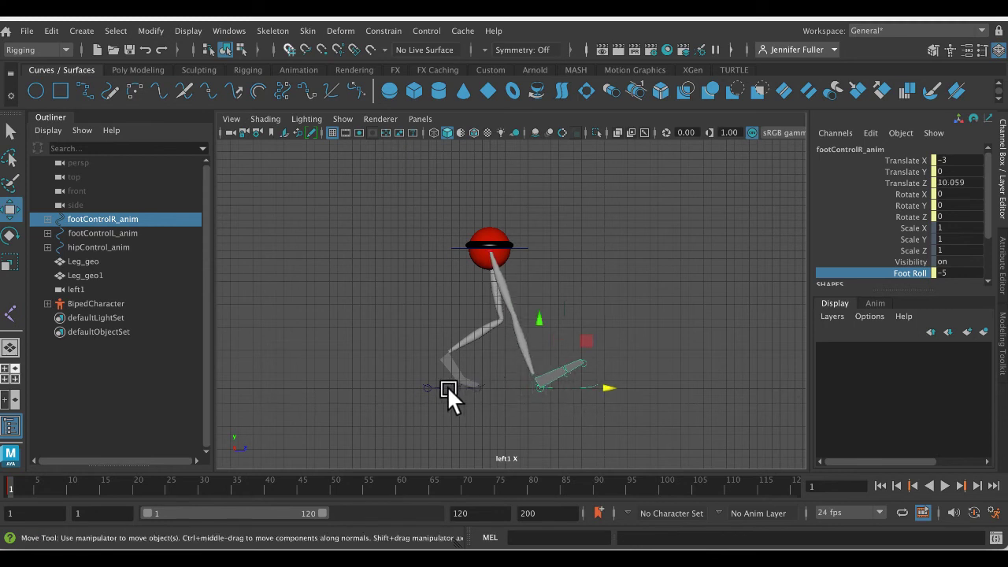
- Move the left foot back to Translate Z -8.767, and lower the hip control to Translate Y 17.49
click(446, 385)
middle_drag(507, 386, 463, 382)
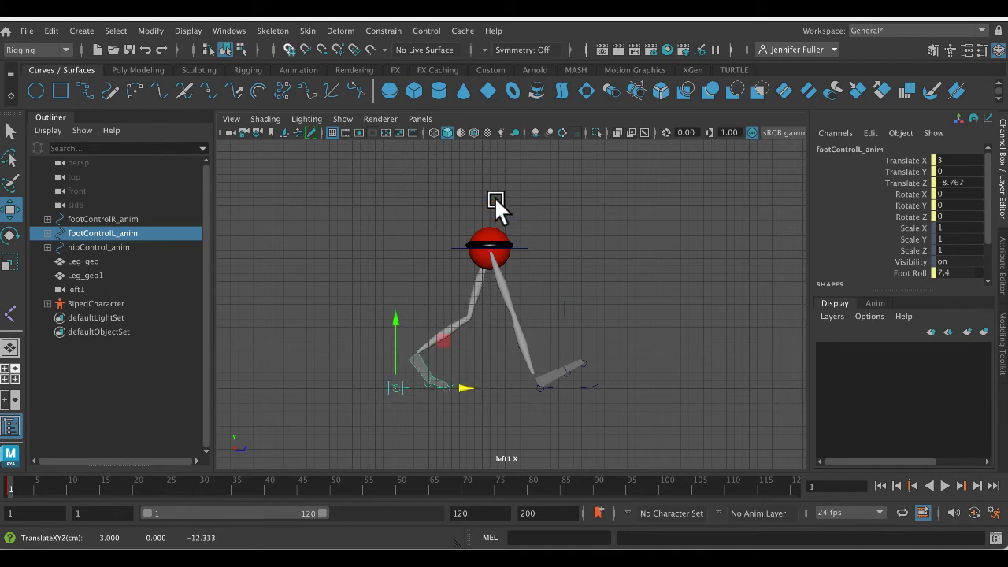
click(486, 197)
click(521, 246)
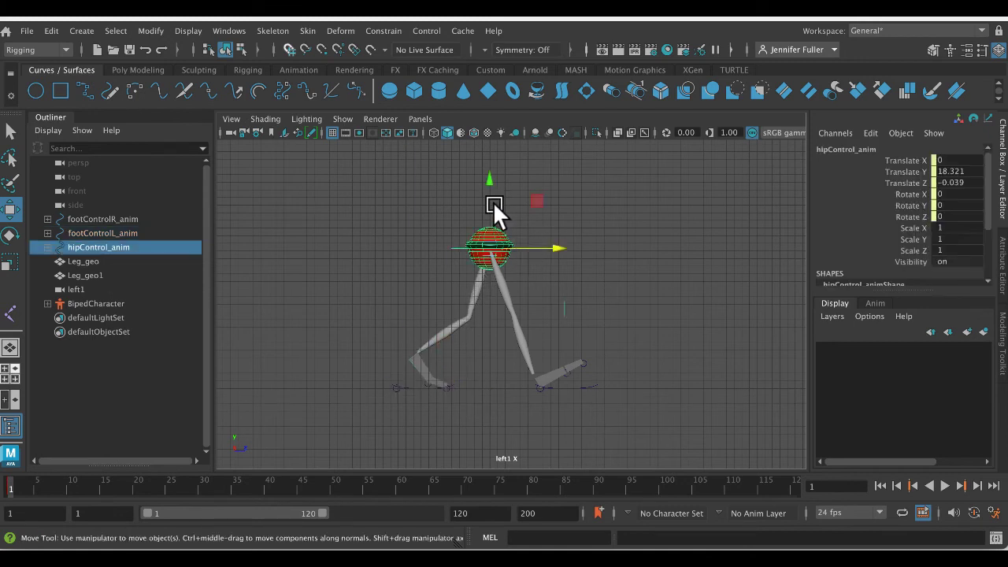
middle_drag(492, 201, 490, 203)
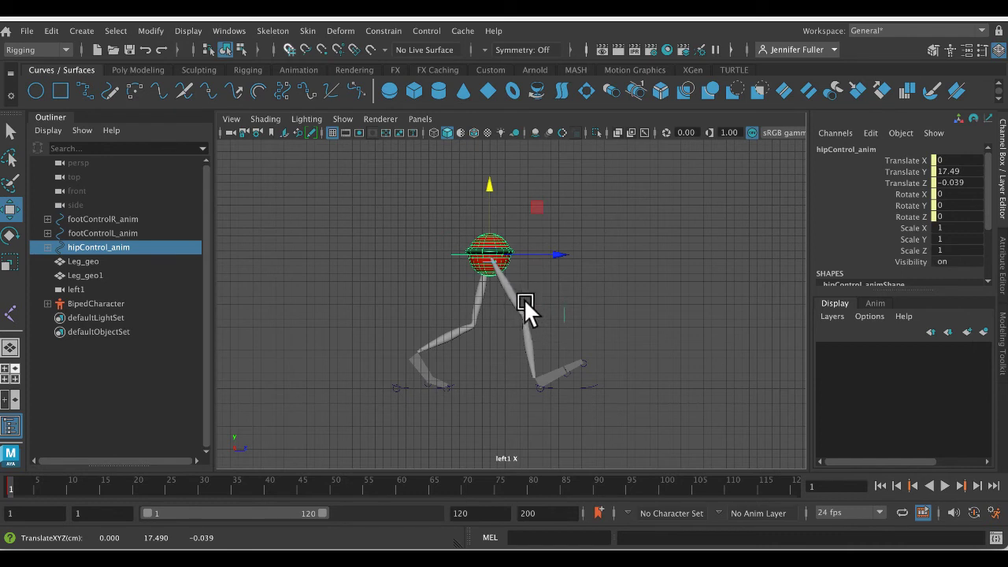
- Select the whole rig and key the contact pose at frame 1
drag(340, 180, 662, 416)
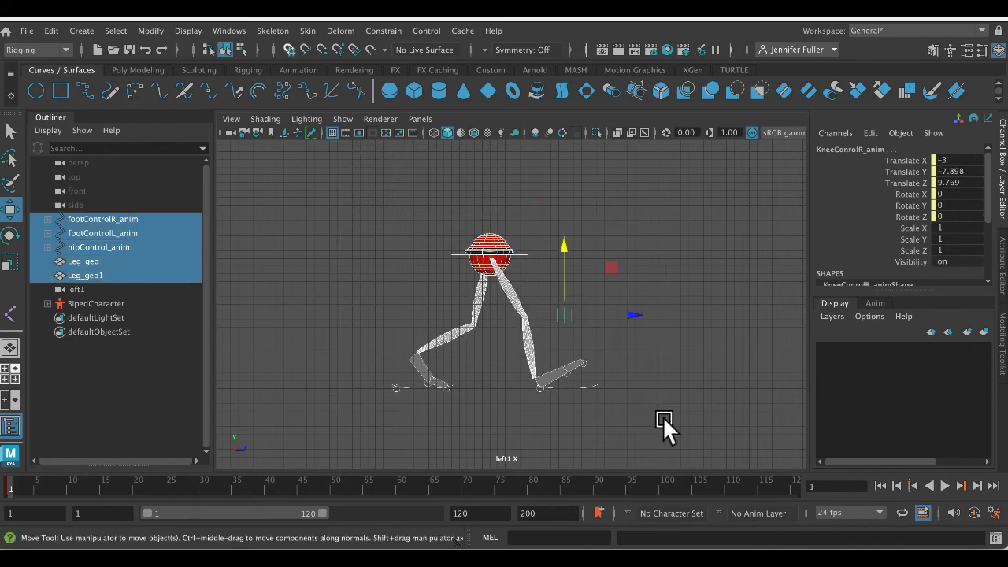
key(s)
right_click(167, 481)
click(166, 481)
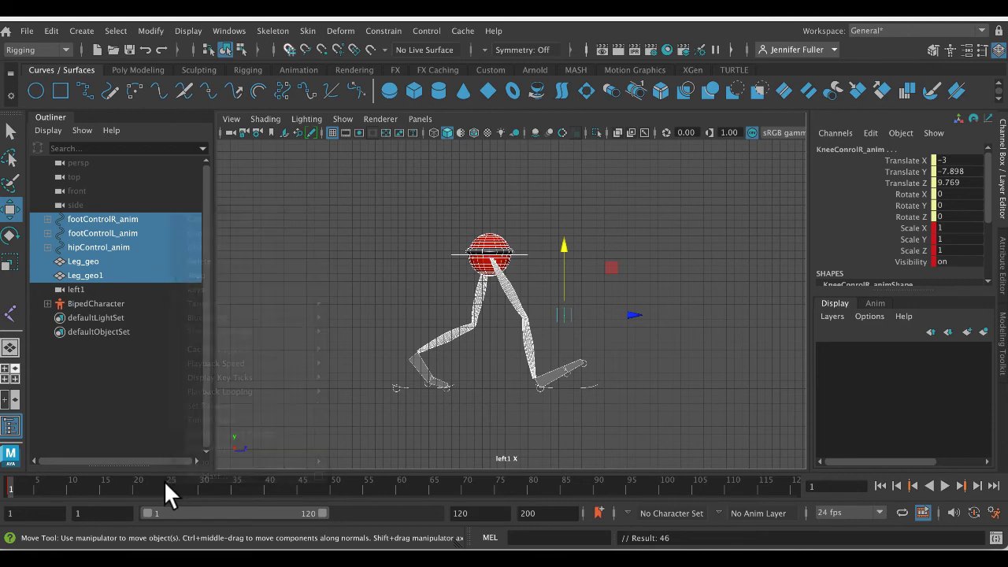
- Delete the whole rig's keys at frame 25
click(165, 482)
right_click(166, 482)
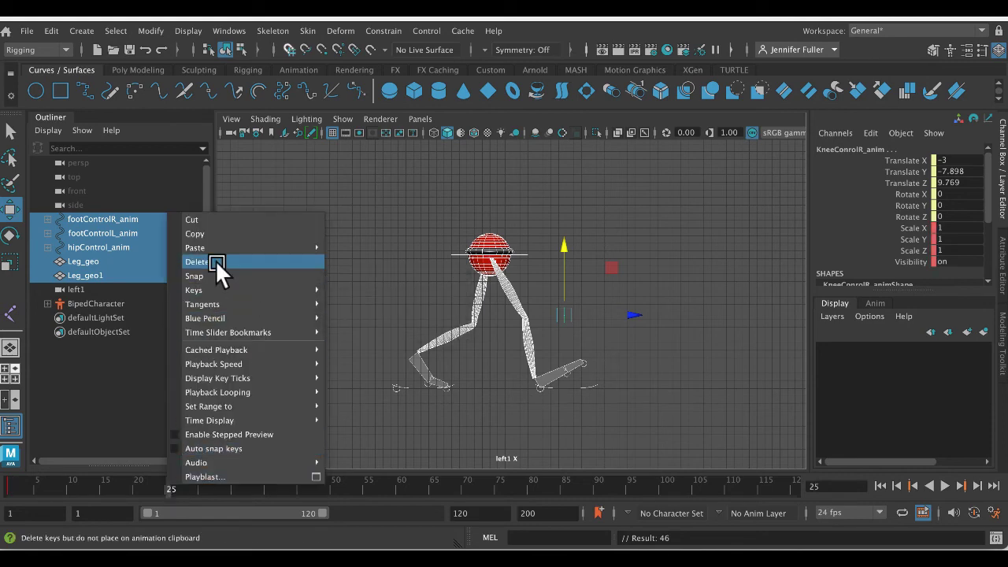
click(215, 262)
- At frame 8, lower the hip control to Translate Y 15.275
click(53, 484)
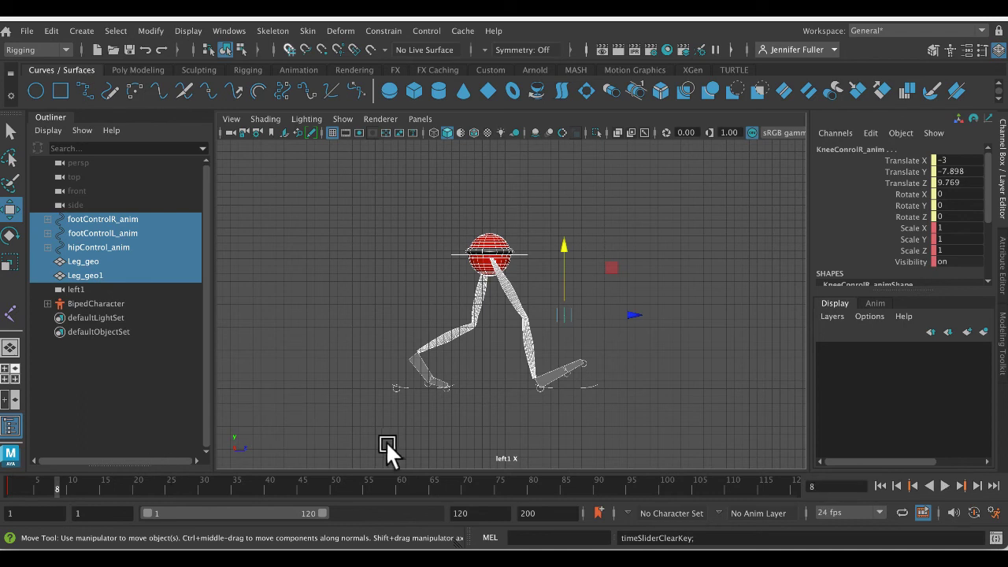
click(387, 440)
click(521, 249)
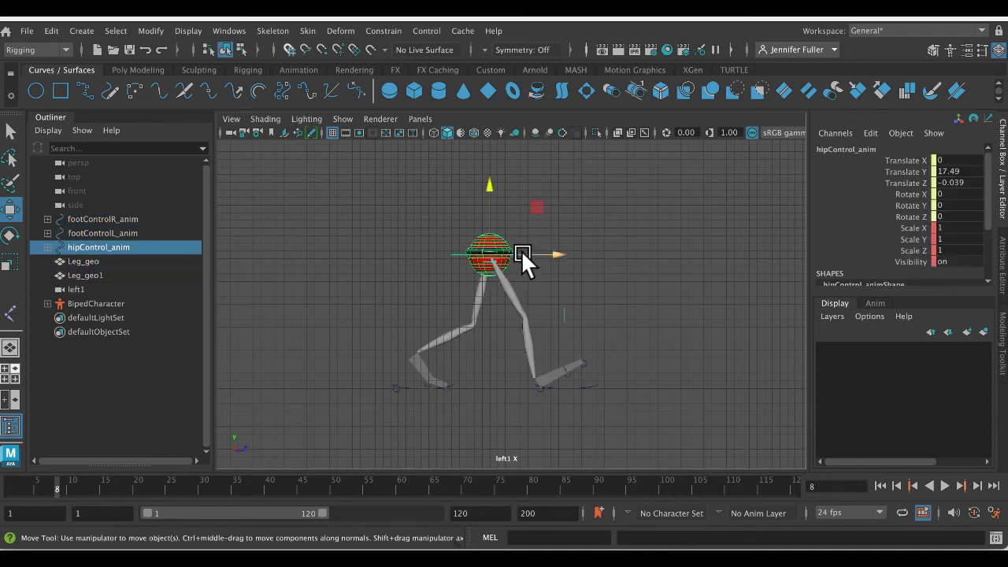
drag(490, 183, 490, 206)
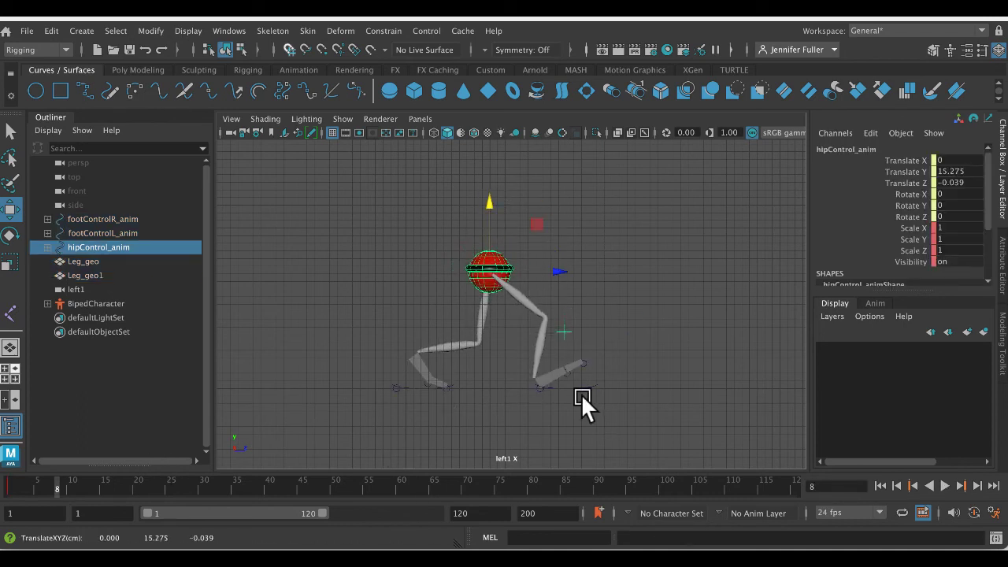
- Flatten the right foot by setting its Foot Roll to 0
click(583, 382)
click(587, 385)
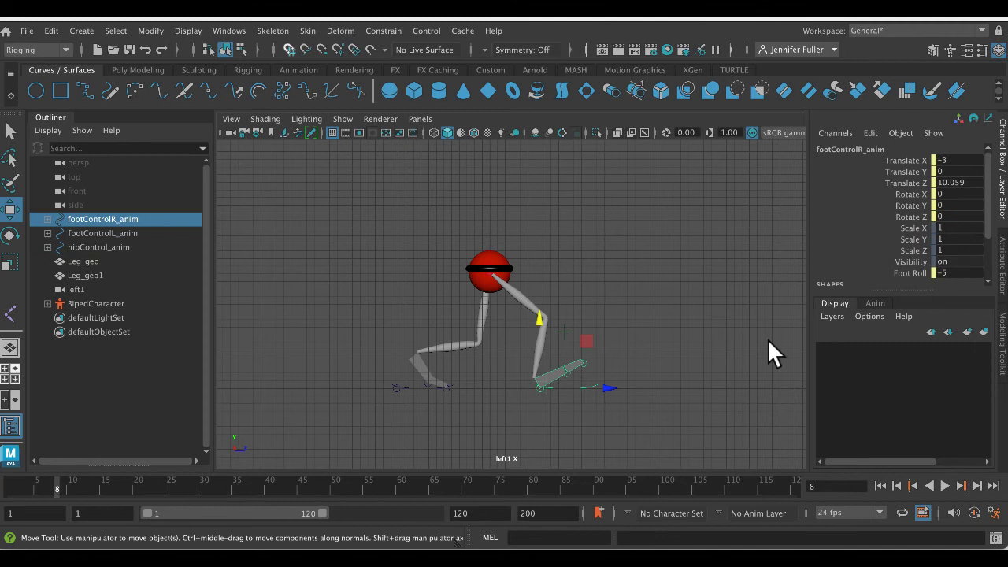
double_click(957, 273)
text(0)
key(Return)
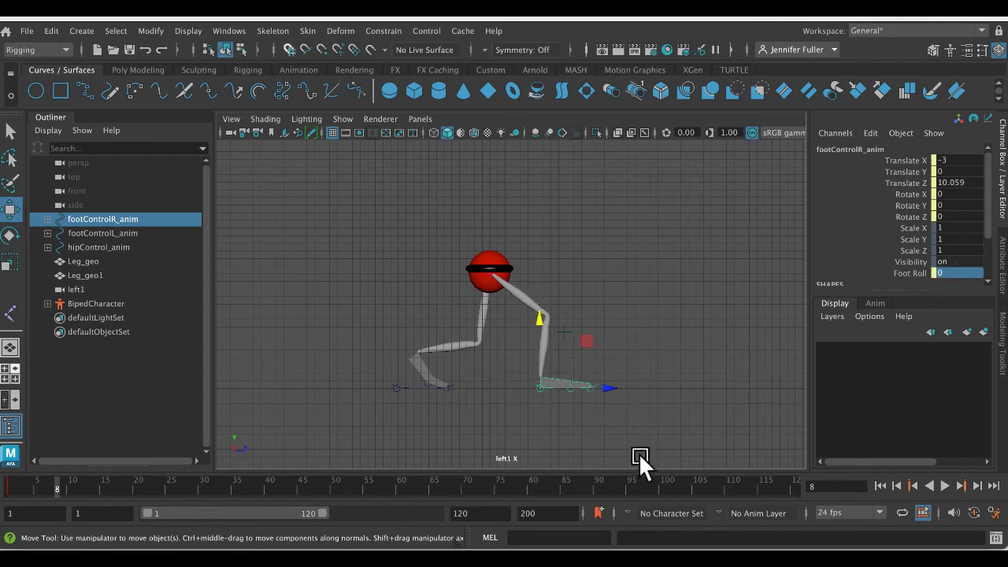
- Set the left foot's Foot Roll to 8.4 and move it back to Translate Z -11.074
click(409, 385)
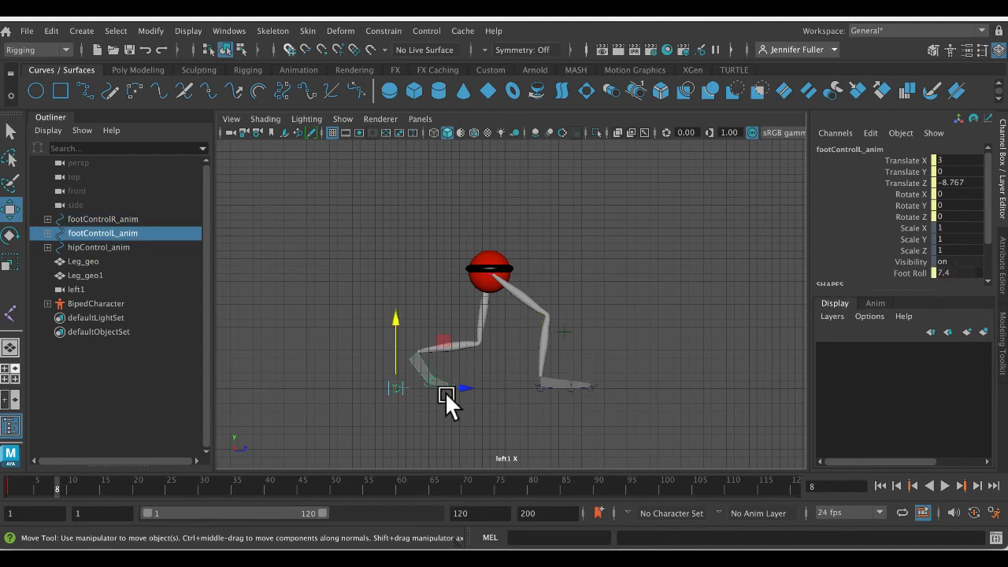
click(926, 274)
middle_drag(681, 286, 685, 286)
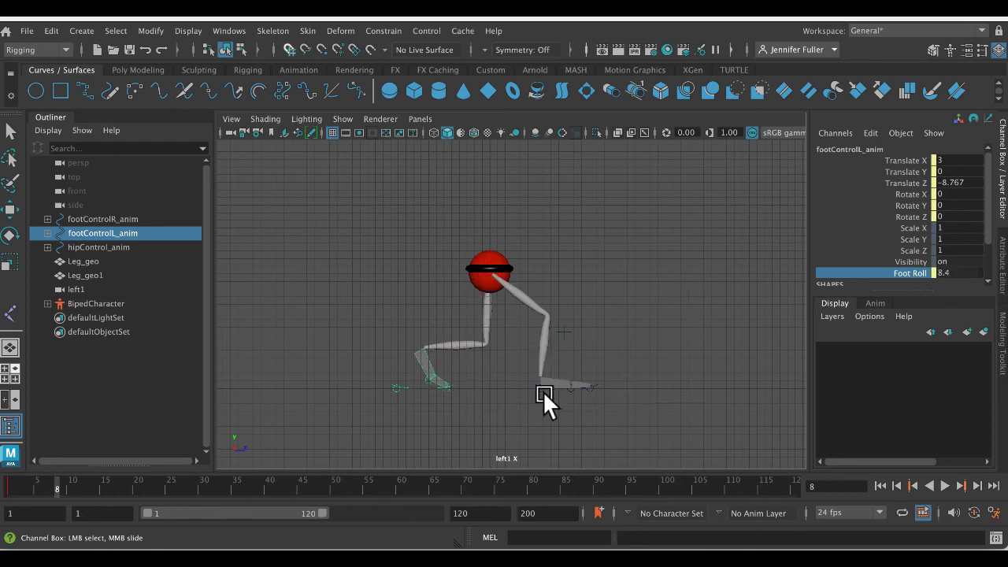
key(w)
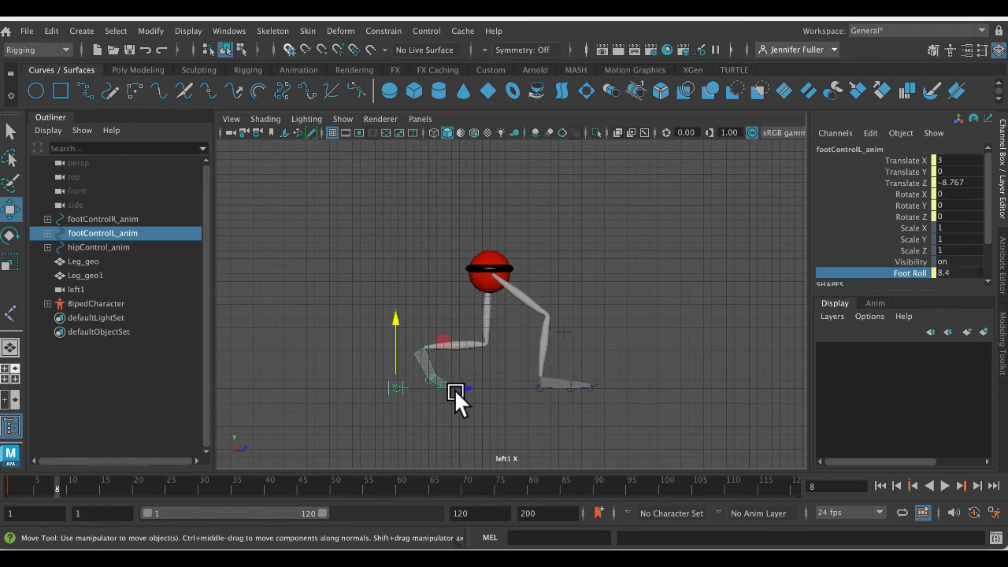
drag(455, 388, 445, 387)
- Move the right foot back to Translate Z 9.321 and key the whole rig's down pose at frame 8
click(582, 386)
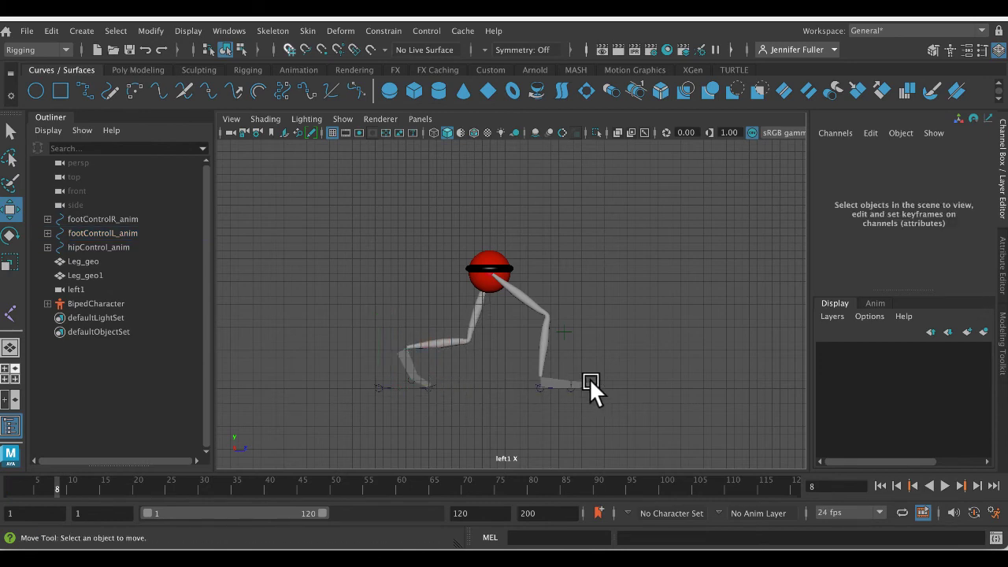
click(595, 381)
drag(604, 387, 548, 363)
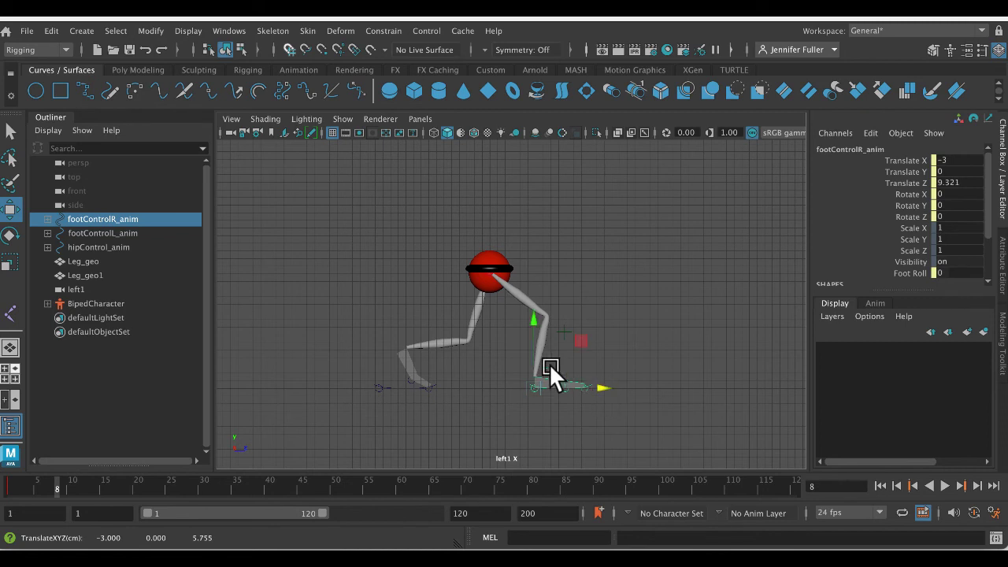
drag(229, 201, 670, 451)
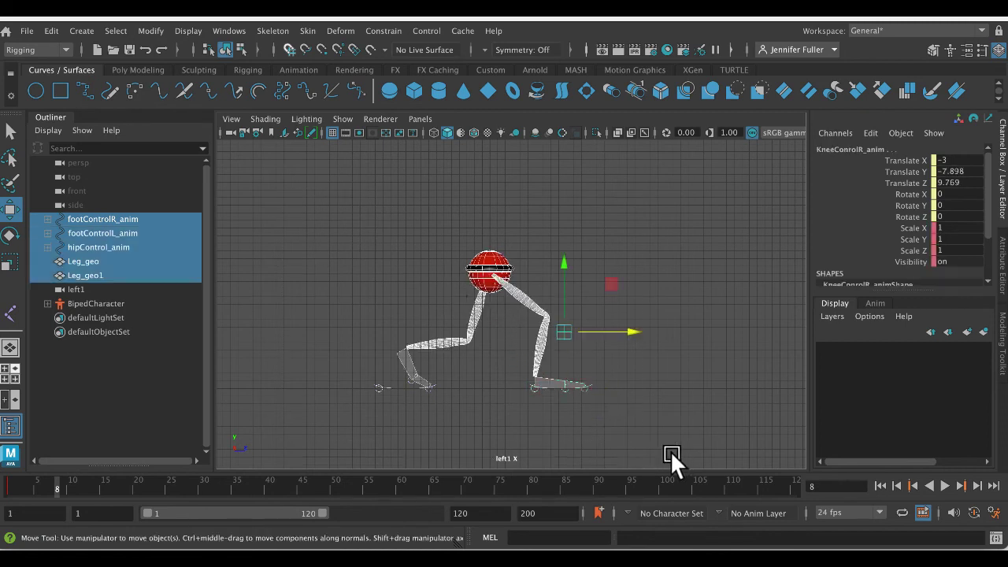
key(s)
key(alt+v)
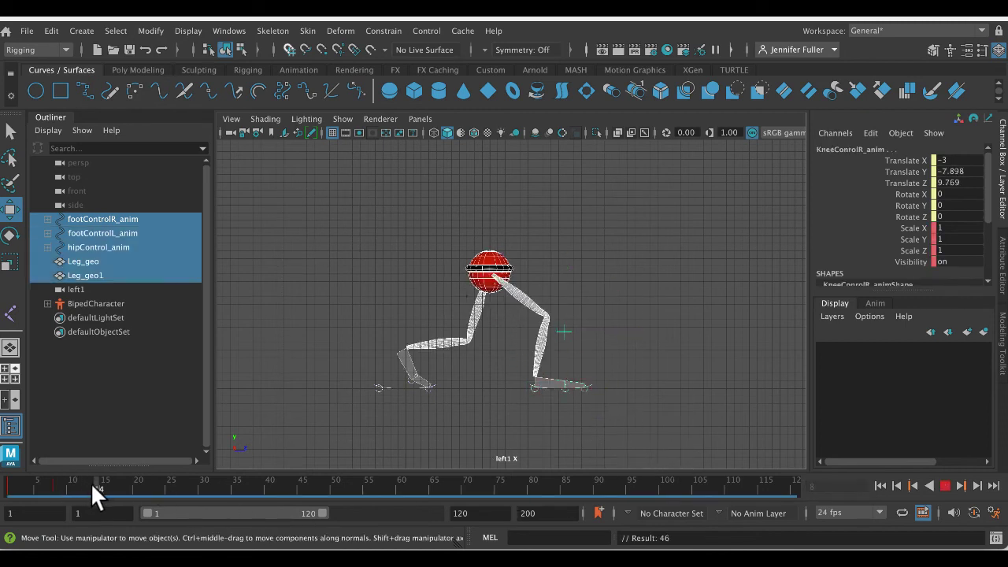
- At frame 13, place the right foot beneath the hips at Translate Z 1.477 and raise the hip control to Translate Y 18.69
click(516, 268)
click(516, 268)
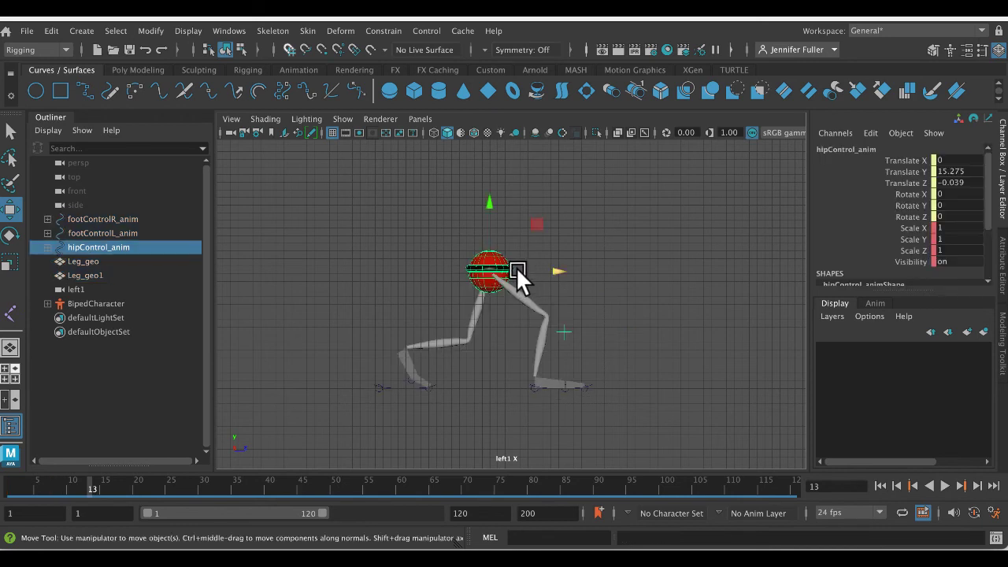
drag(485, 223, 486, 212)
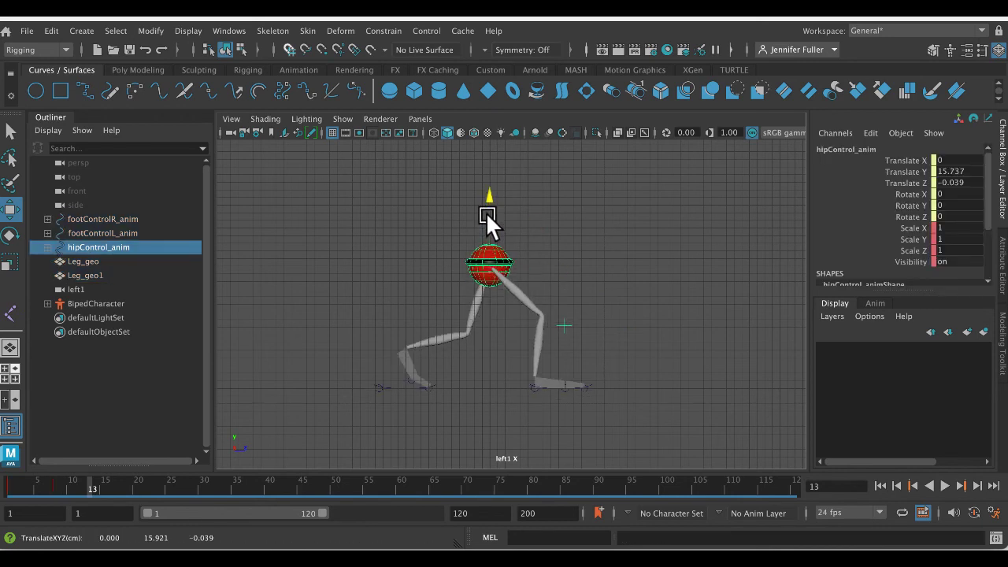
click(592, 380)
drag(591, 383, 531, 392)
click(523, 259)
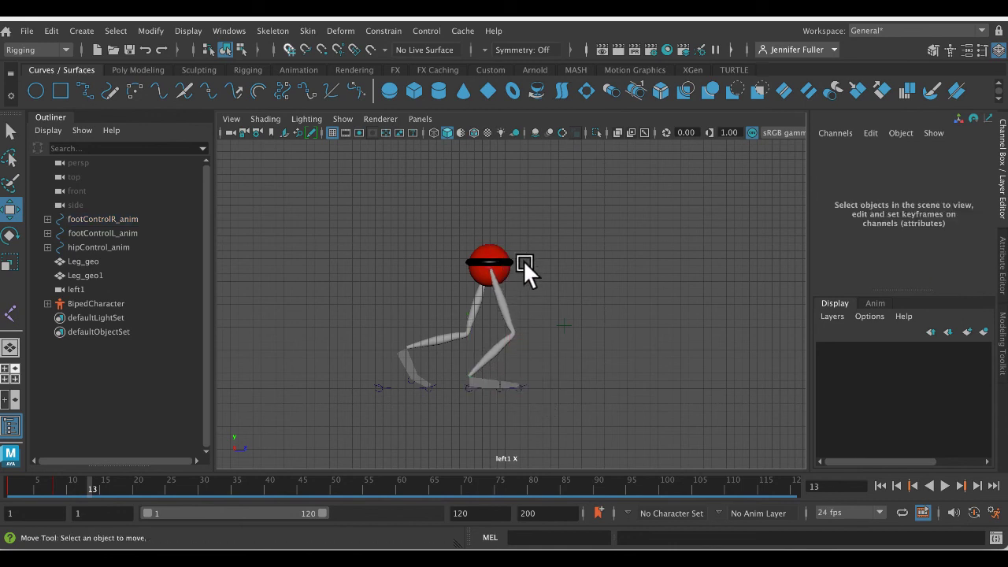
click(490, 244)
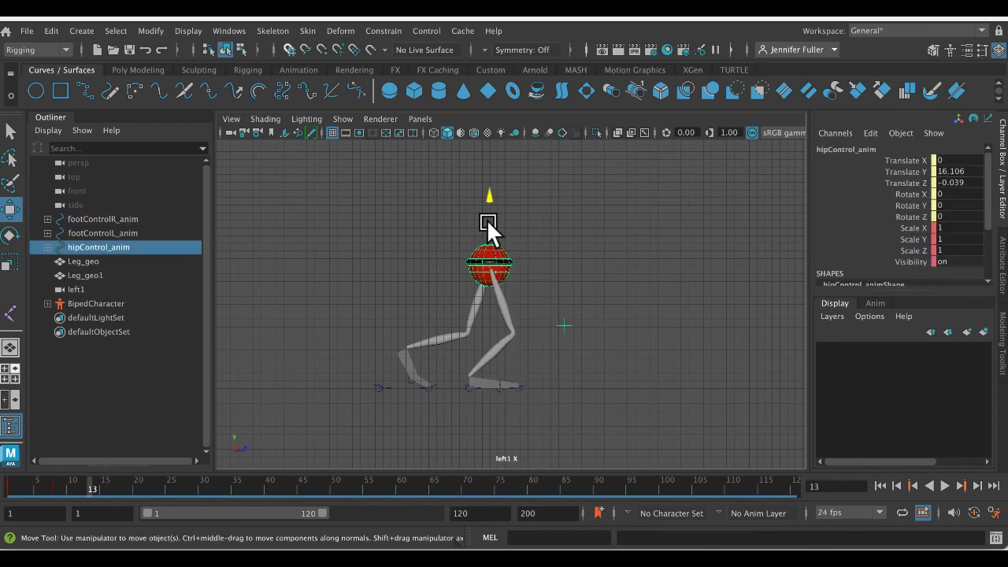
drag(488, 225, 482, 199)
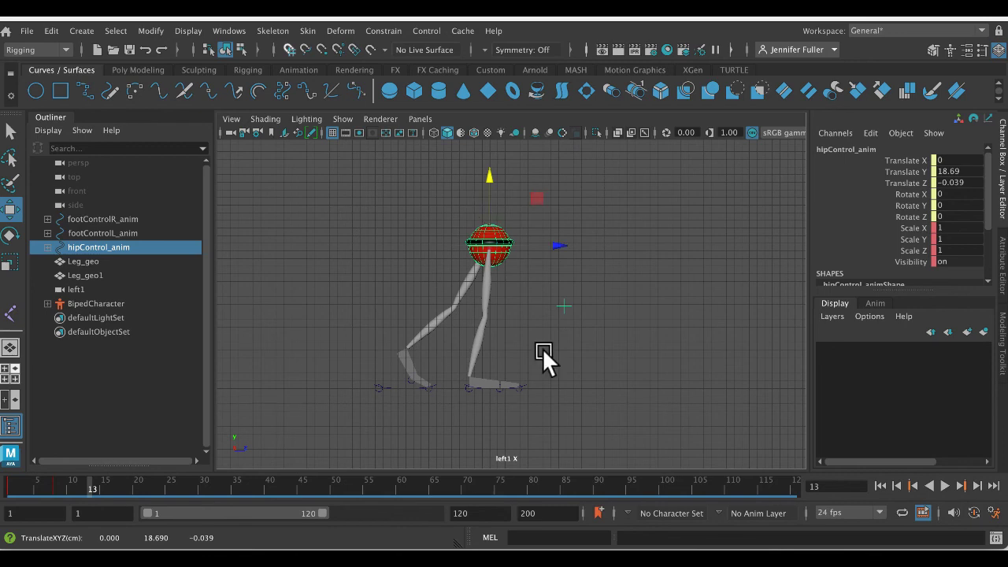
click(524, 384)
drag(527, 387, 533, 385)
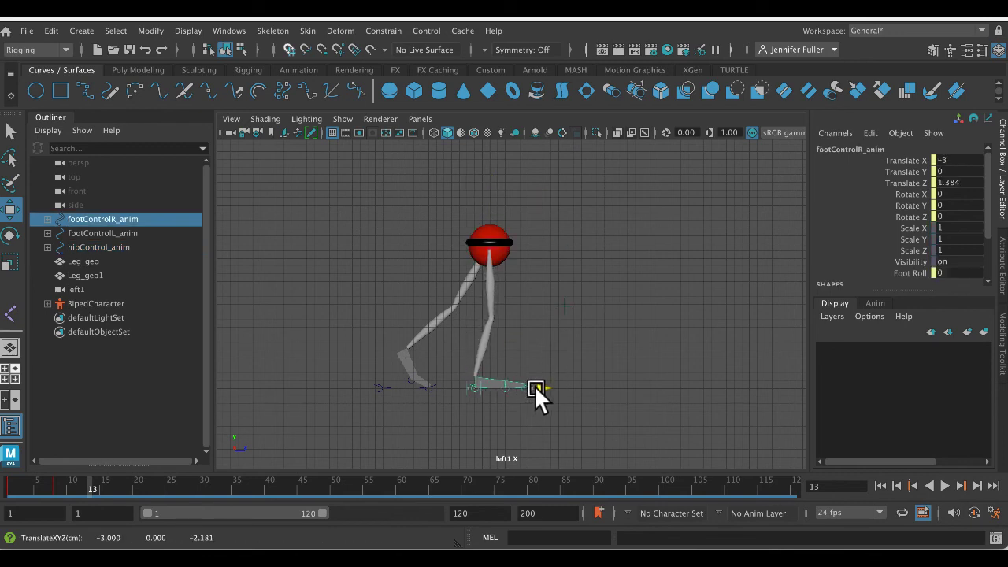
- Lift the left foot forward to Translate Y 3.968 and Translate Z -5.168, and set its Foot Roll to 10
click(394, 387)
click(403, 387)
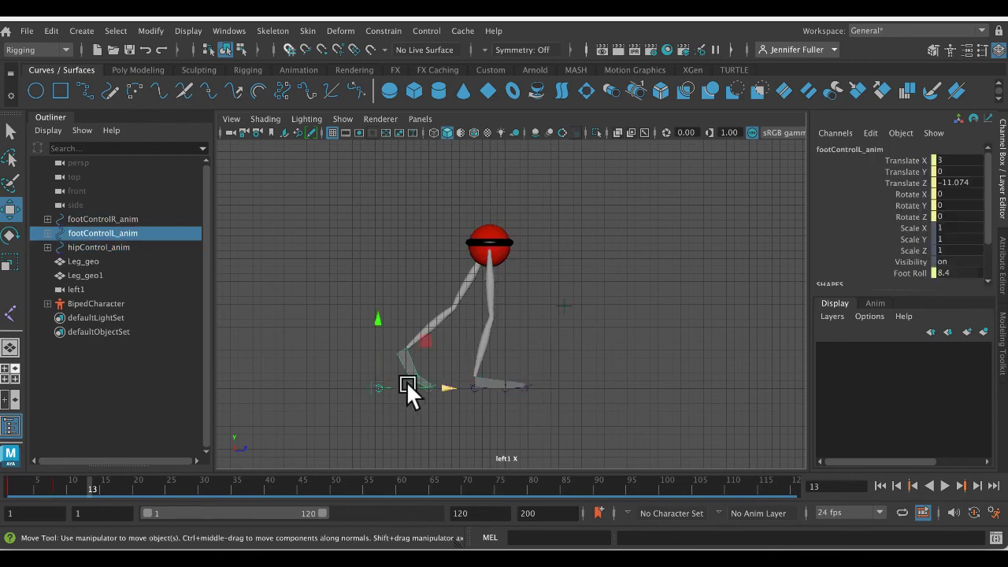
drag(374, 382, 422, 360)
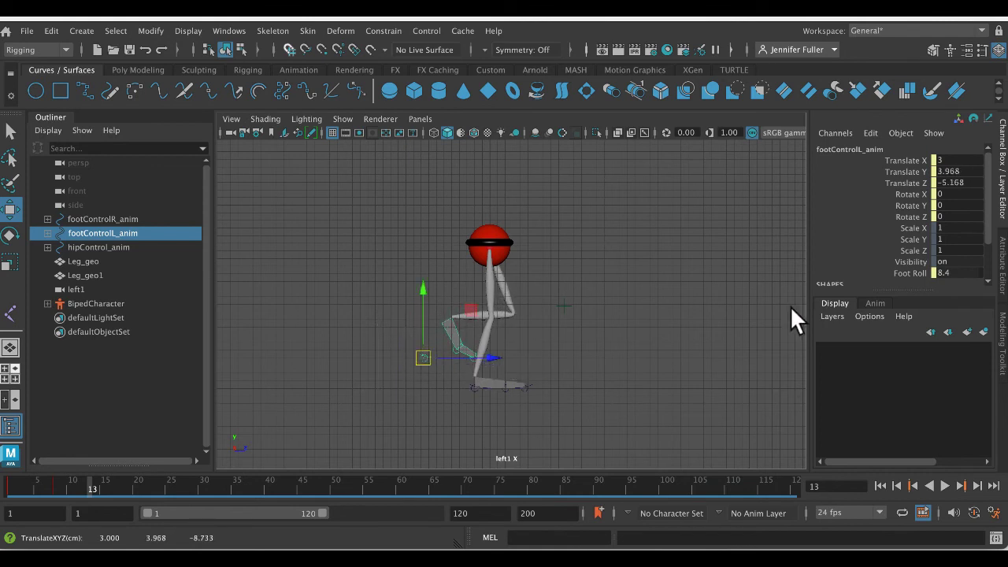
click(909, 274)
middle_drag(607, 323, 622, 322)
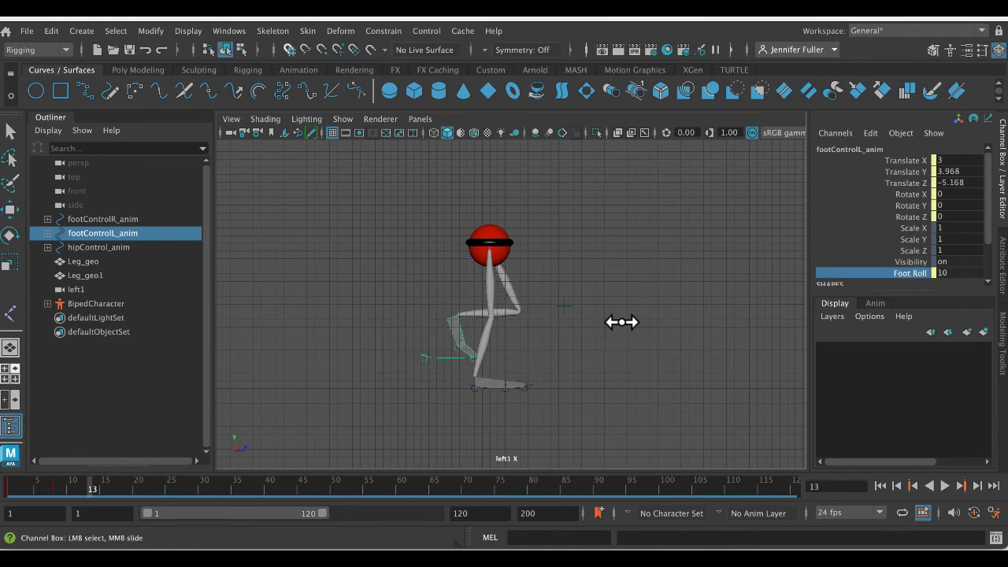
- Tilt the left foot to Rotate X 16.257, reposition it at Translate Y 4.245, Z -7.198, and key the whole rig at frame 13
click(441, 352)
key(e)
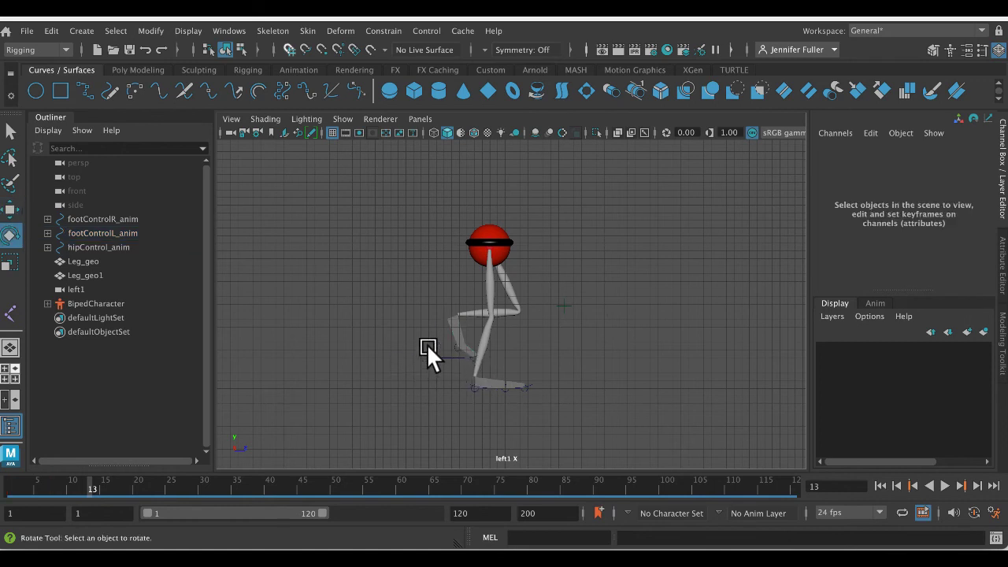
click(427, 347)
drag(487, 376, 405, 354)
key(w)
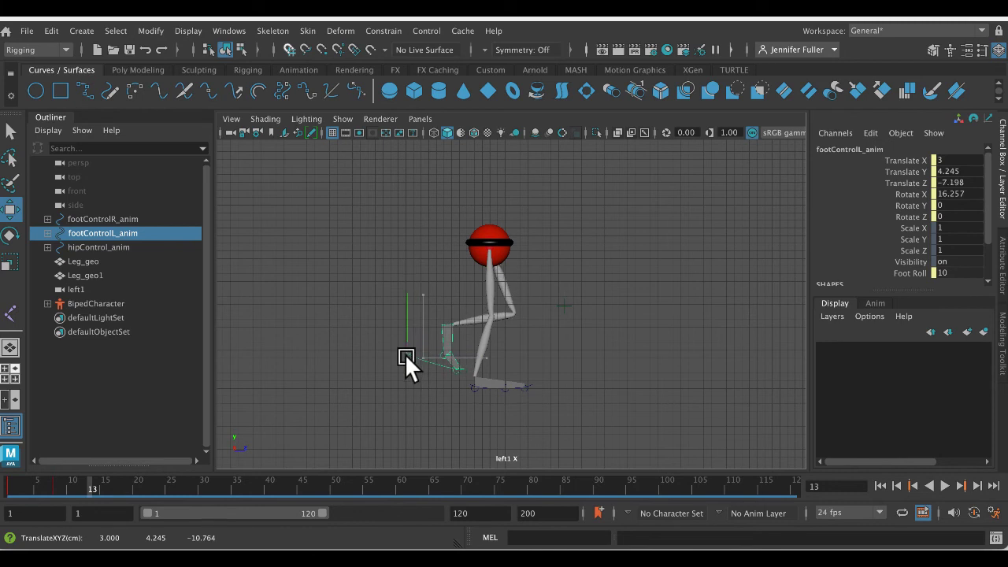
drag(364, 177, 575, 423)
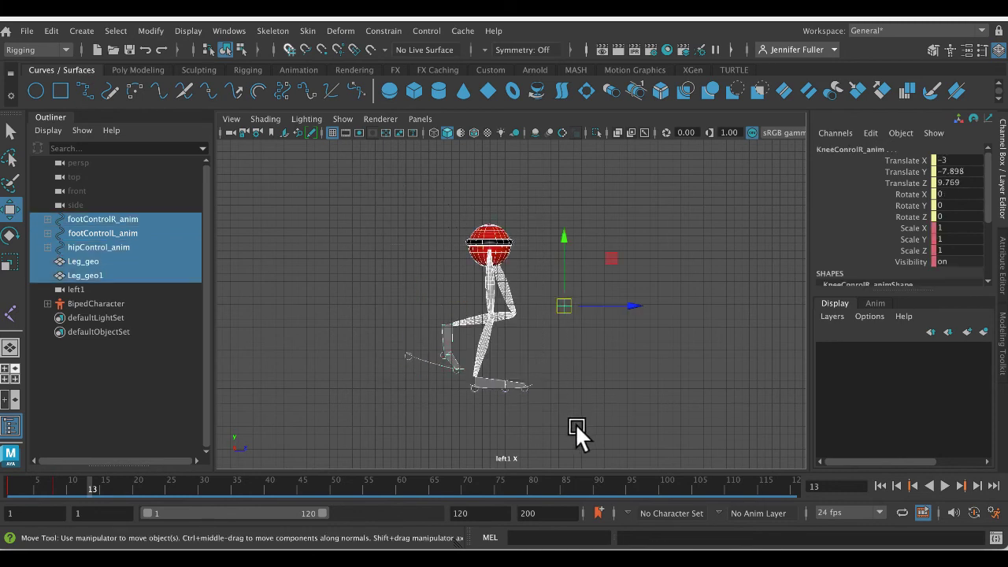
- At frame 18, set the right foot's Foot Roll to 7 and move it back to Translate Z -1.846
mouse_move(97, 482)
mouse_down()
mouse_move(135, 486)
mouse_move(122, 487)
mouse_up()
click(511, 389)
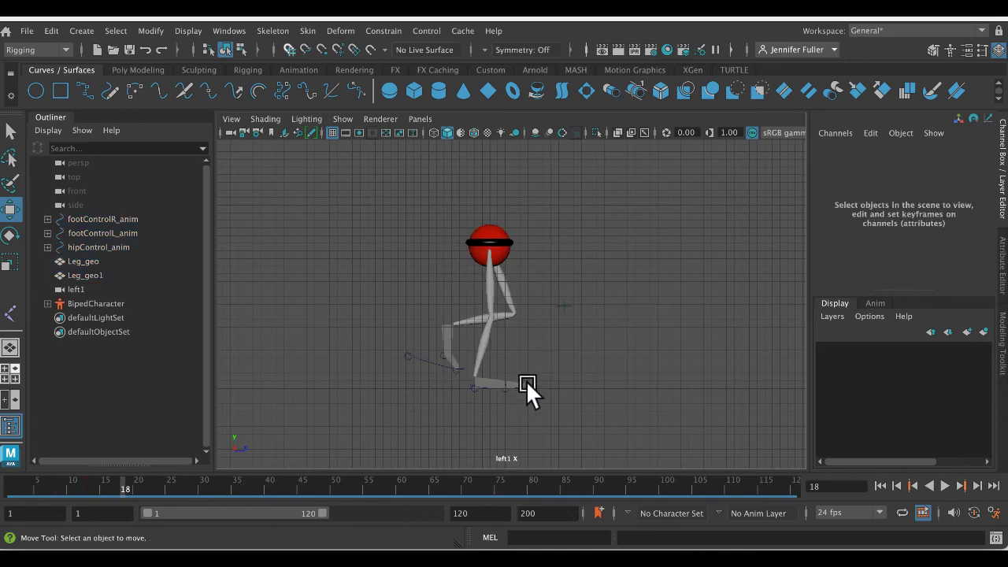
click(546, 384)
click(905, 273)
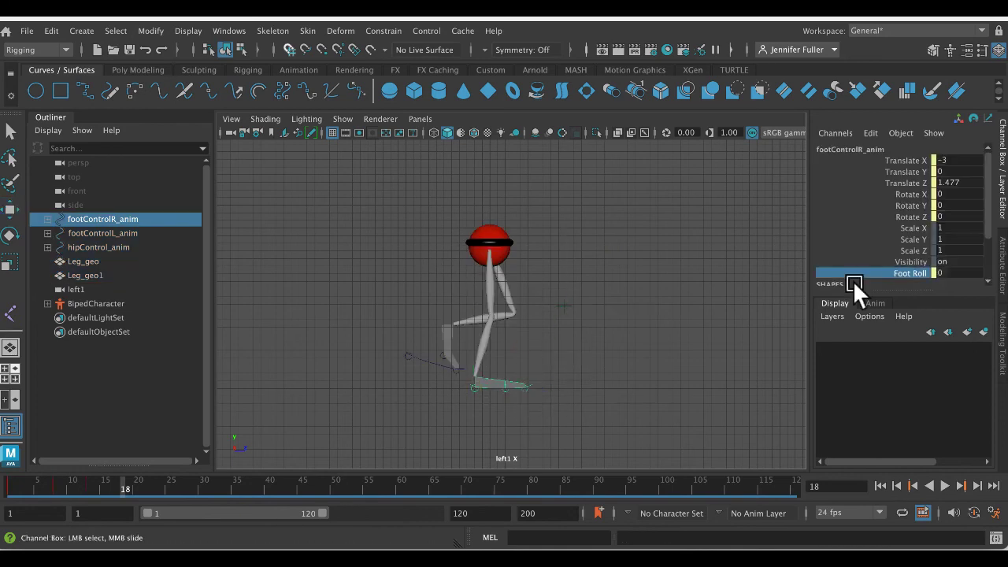
middle_drag(529, 314, 548, 295)
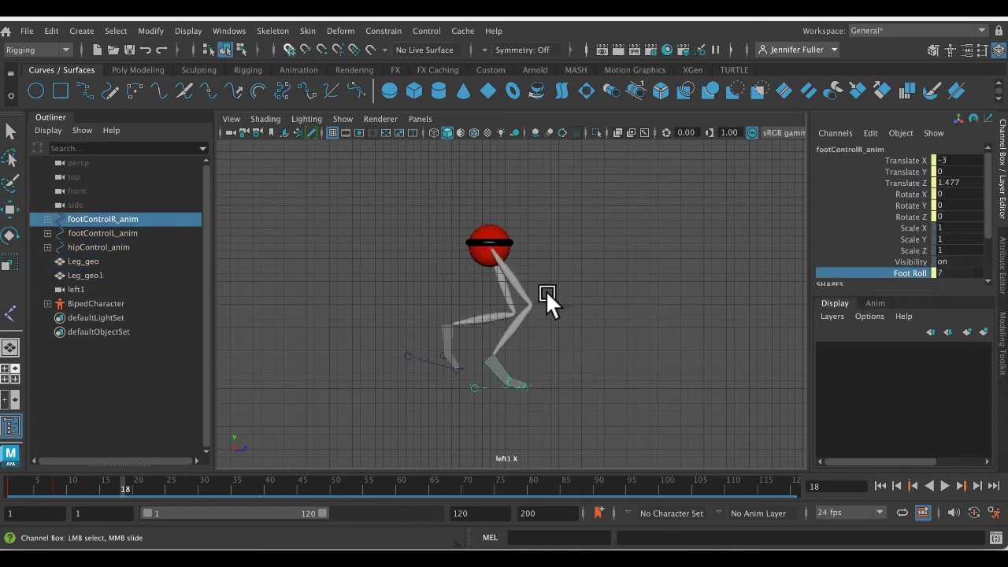
click(515, 243)
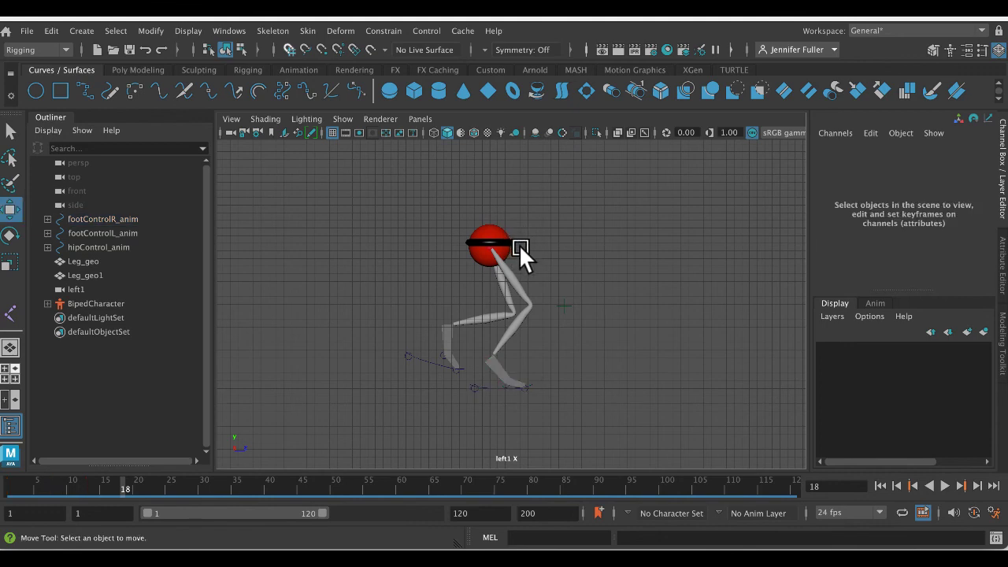
click(485, 383)
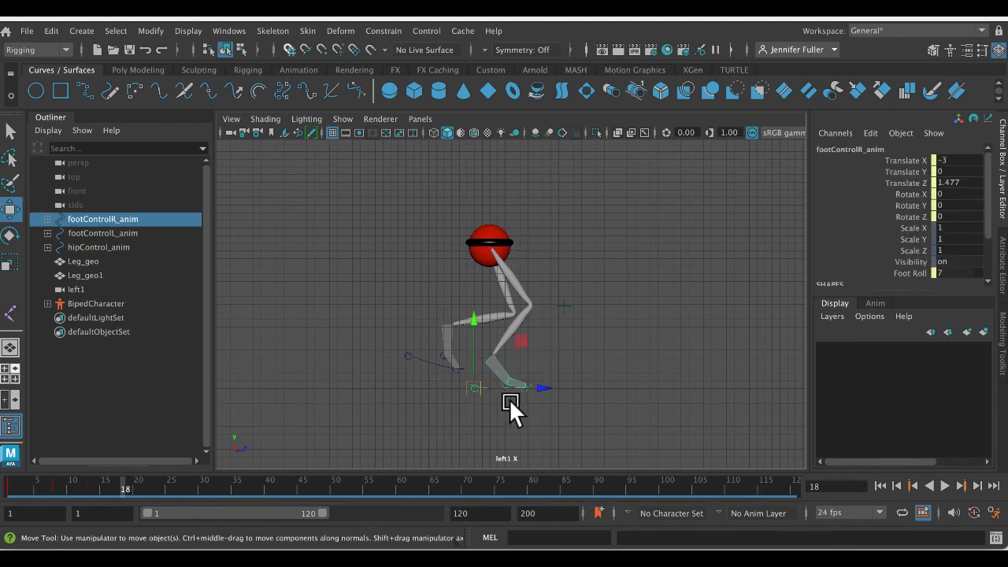
middle_drag(537, 382, 512, 384)
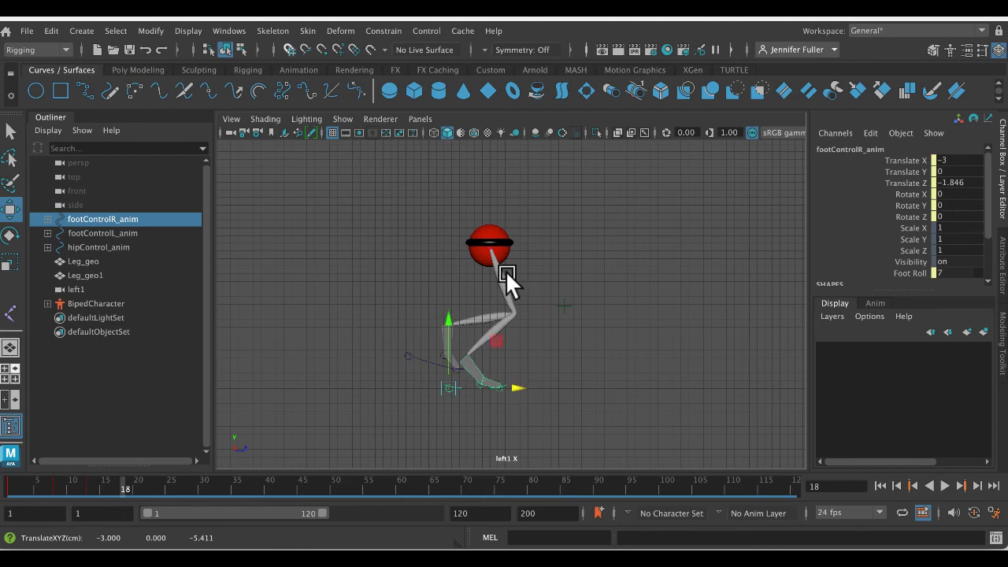
- Raise the hip control to Translate Y 21.735 and bring the left foot forward to Translate Z 4.245
click(523, 241)
middle_drag(490, 218, 488, 177)
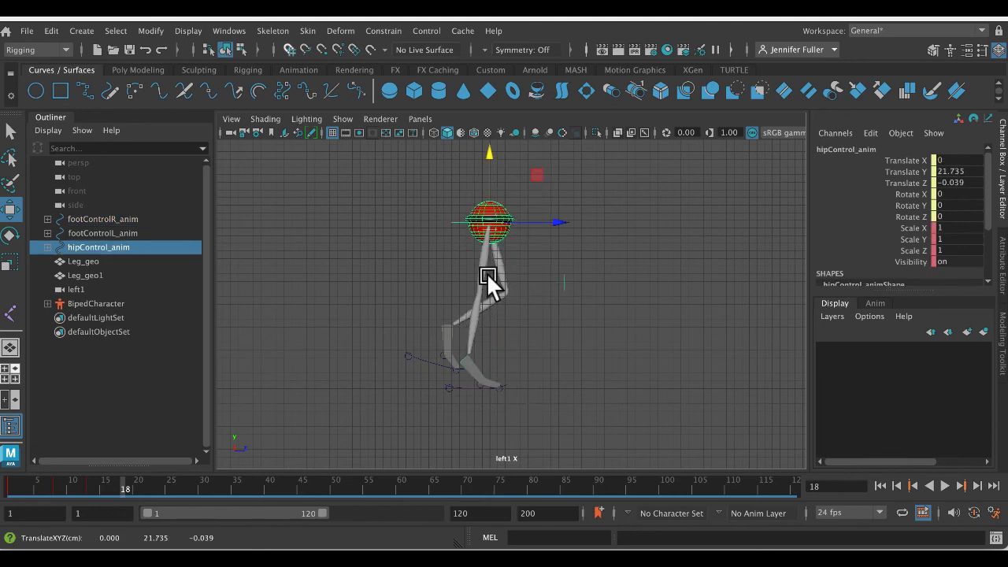
click(423, 356)
middle_drag(434, 349, 508, 344)
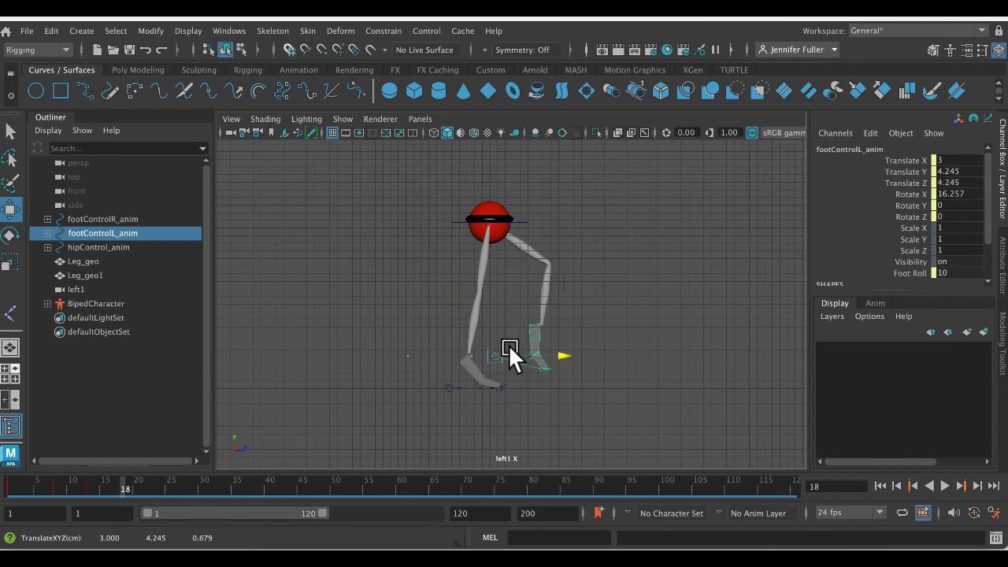
- Shift the whole rig backward at frame 18, and reposition the hip control at Translate Y 20.905 and Translate Z -0.5
drag(406, 156, 579, 419)
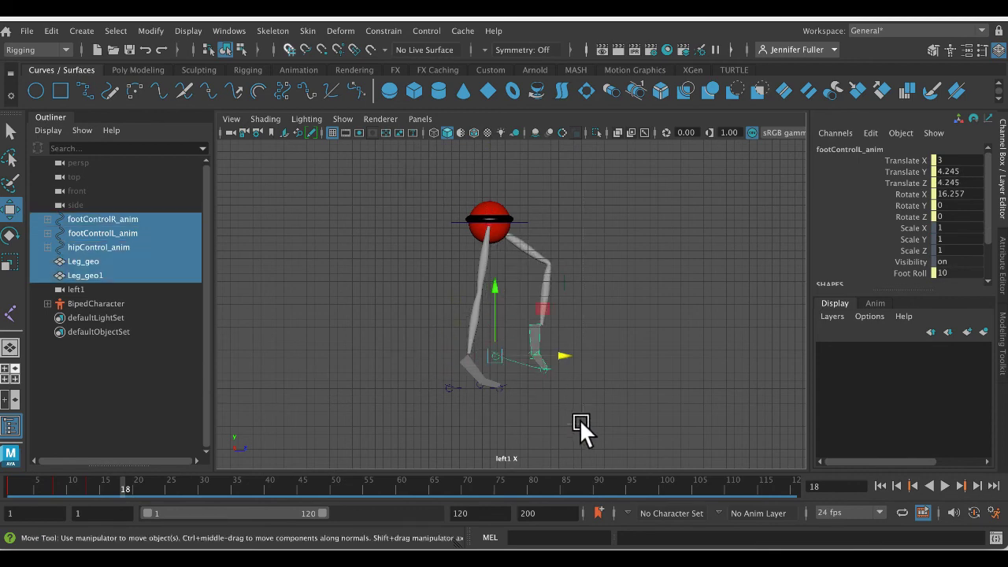
middle_drag(618, 278, 594, 285)
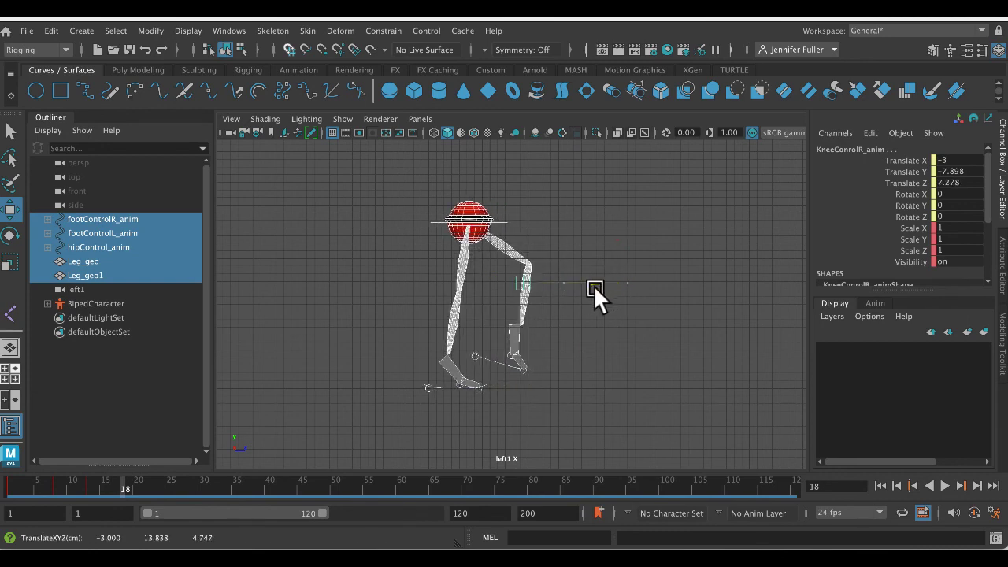
click(493, 217)
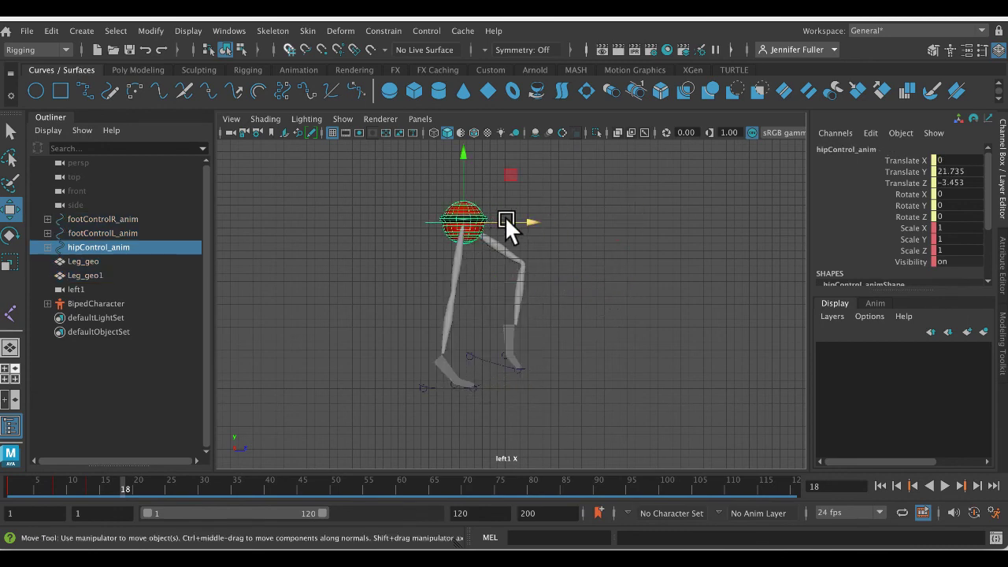
drag(506, 219, 531, 227)
drag(486, 177, 488, 181)
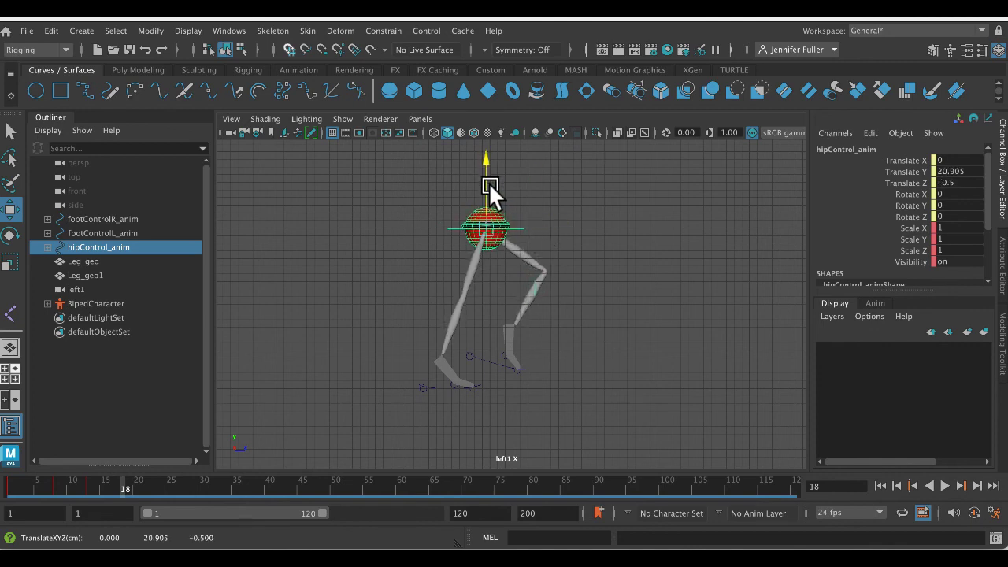
- Move the left foot slightly forward and down, and key the whole rig at frame 18
click(500, 362)
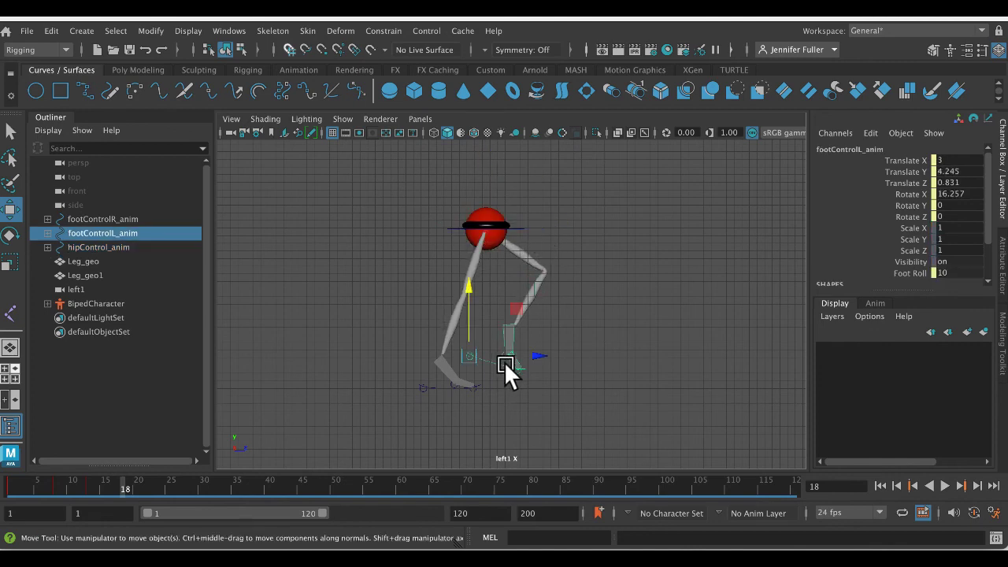
drag(482, 354, 482, 326)
drag(351, 181, 650, 423)
- Play back and scrub the walk animation to examine the transitions between the keyed poses, stopping at frame 30
key(alt+v)
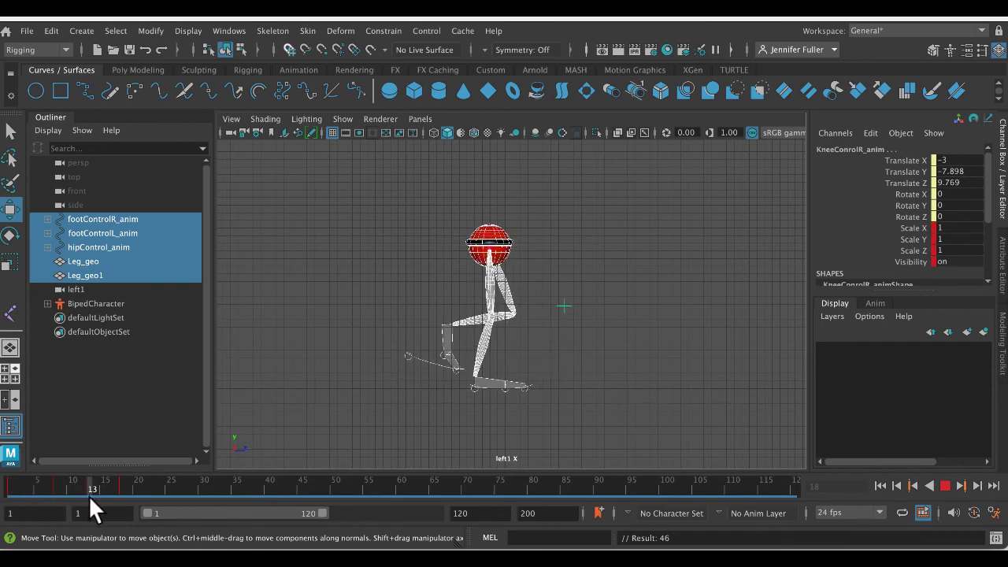
mouse_move(119, 504)
mouse_down()
mouse_move(0, 500)
mouse_move(100, 494)
mouse_move(143, 504)
mouse_up()
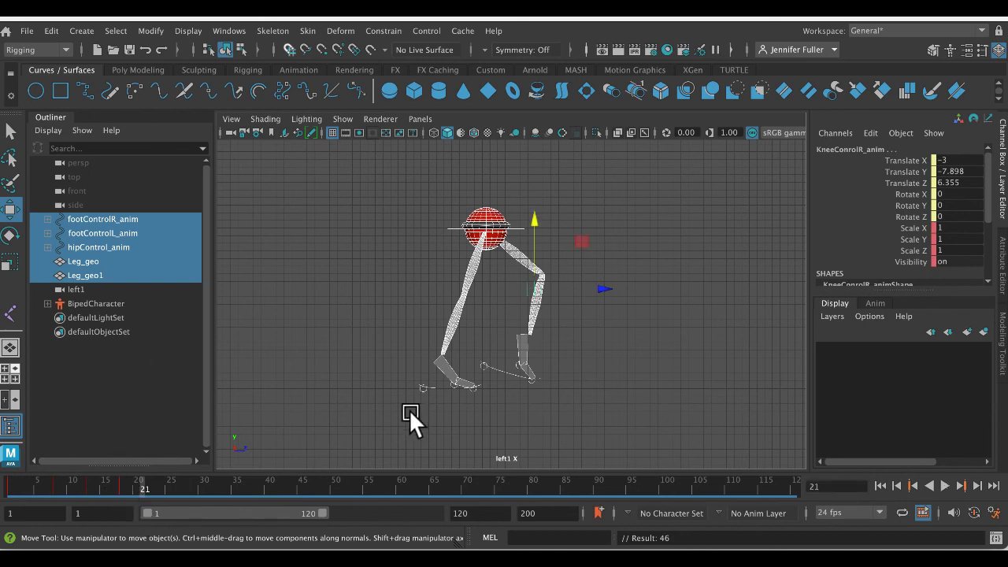
key(alt+v)
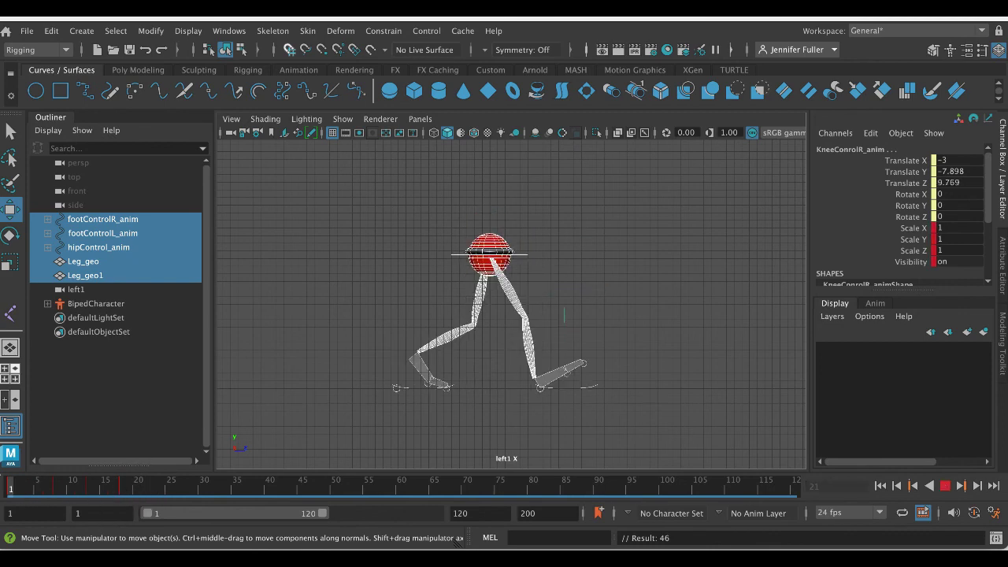
key(alt+v)
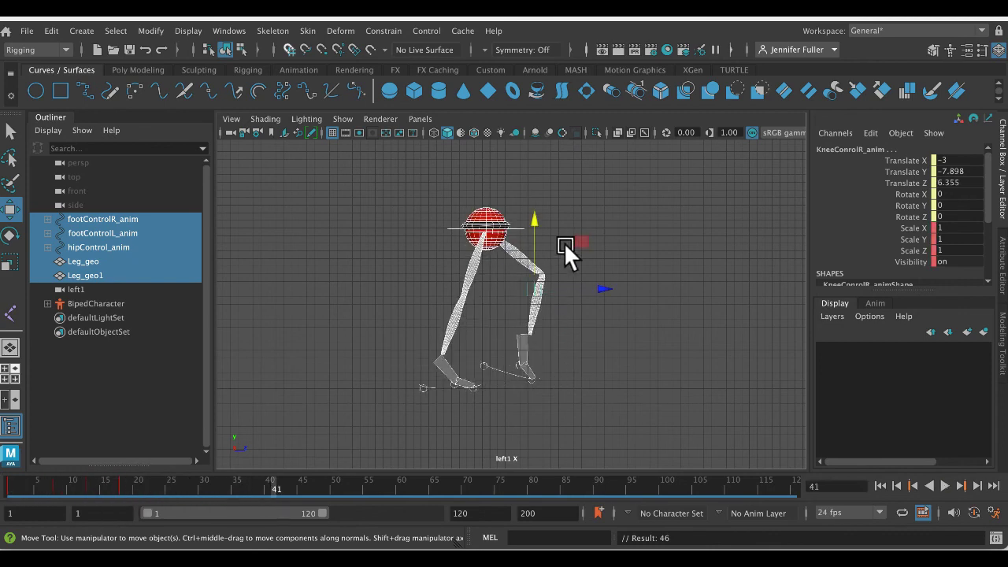
mouse_move(98, 486)
mouse_down()
mouse_move(1, 485)
mouse_move(203, 487)
mouse_up()
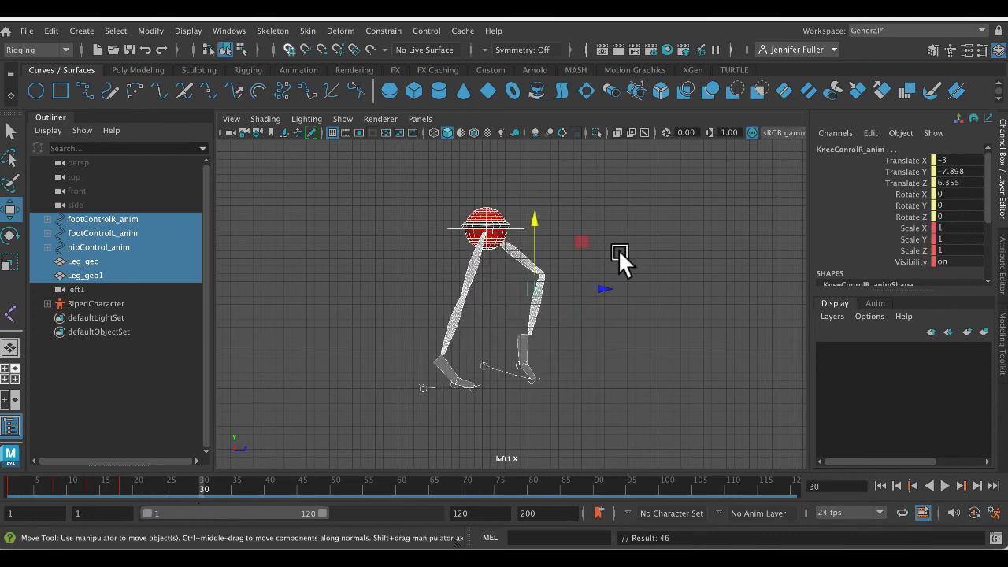